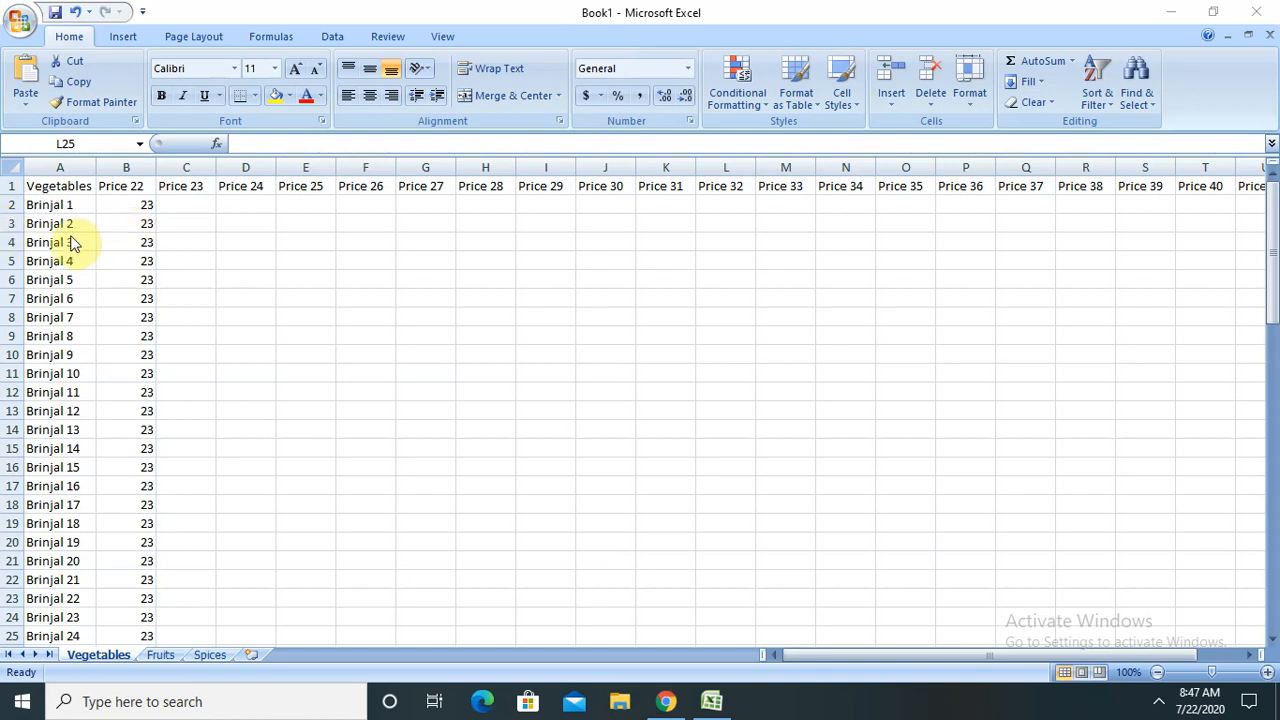
click(38, 186)
click(38, 186)
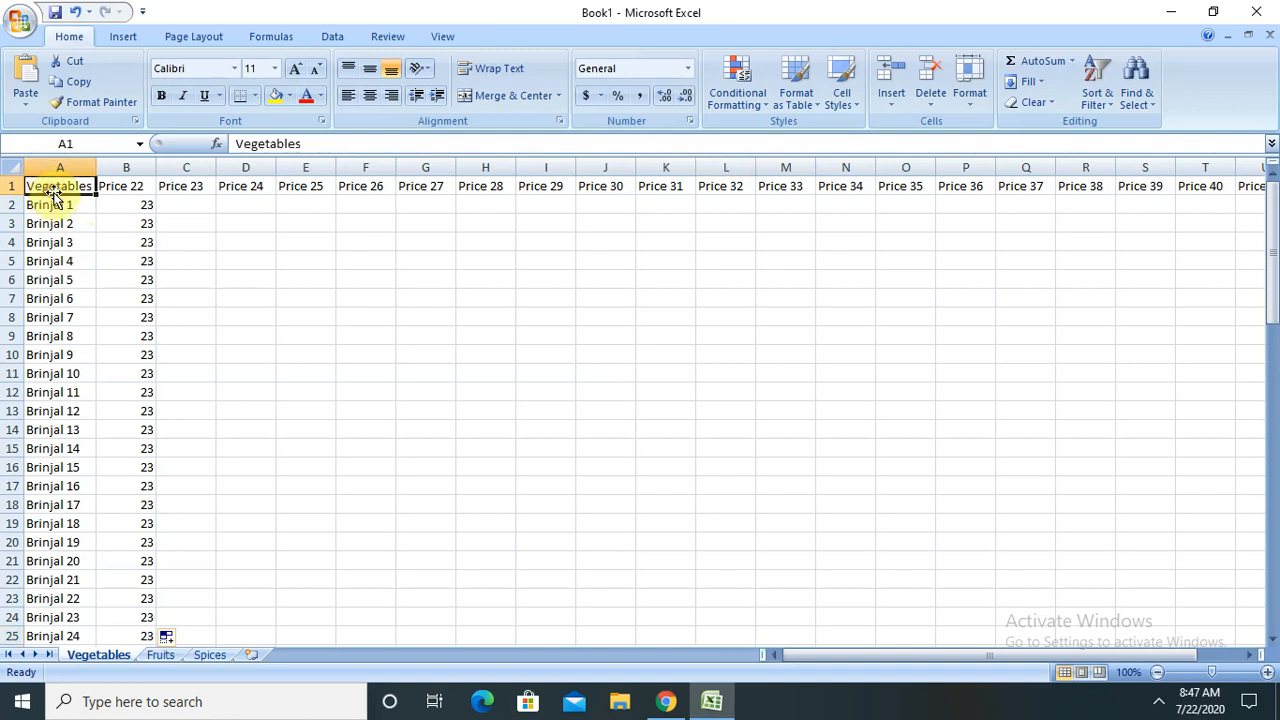
click(160, 660)
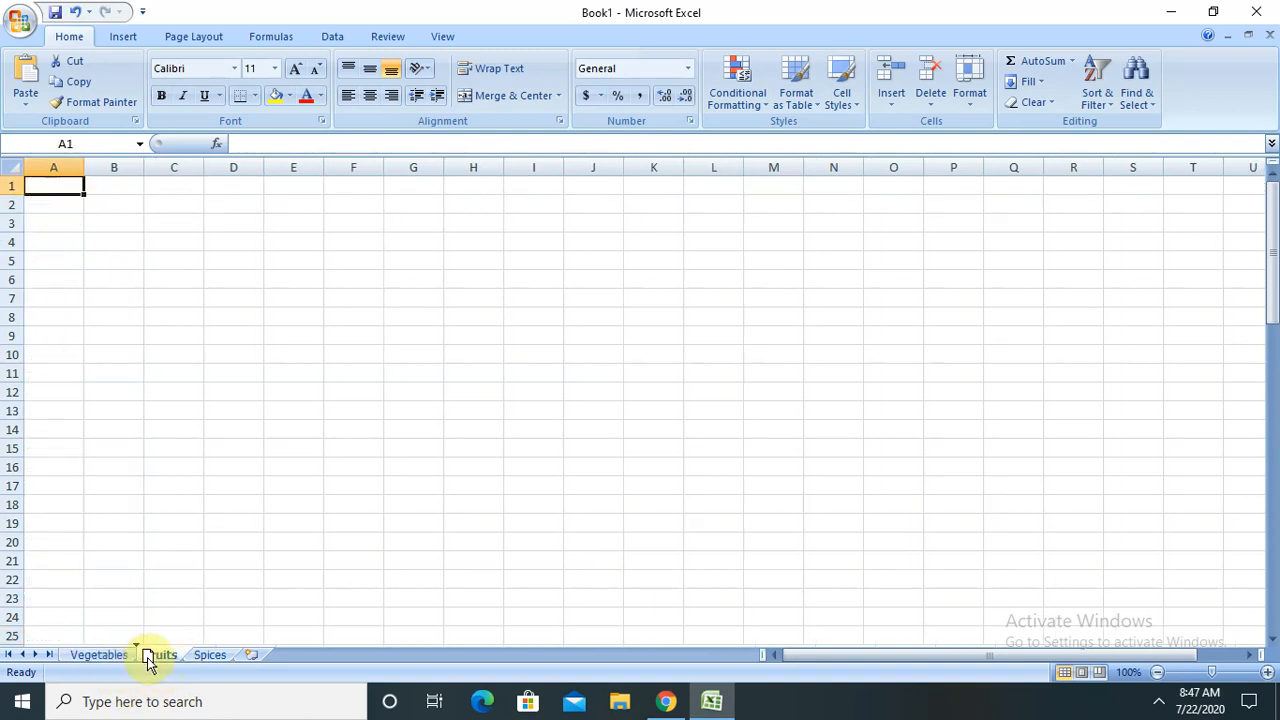
click(105, 657)
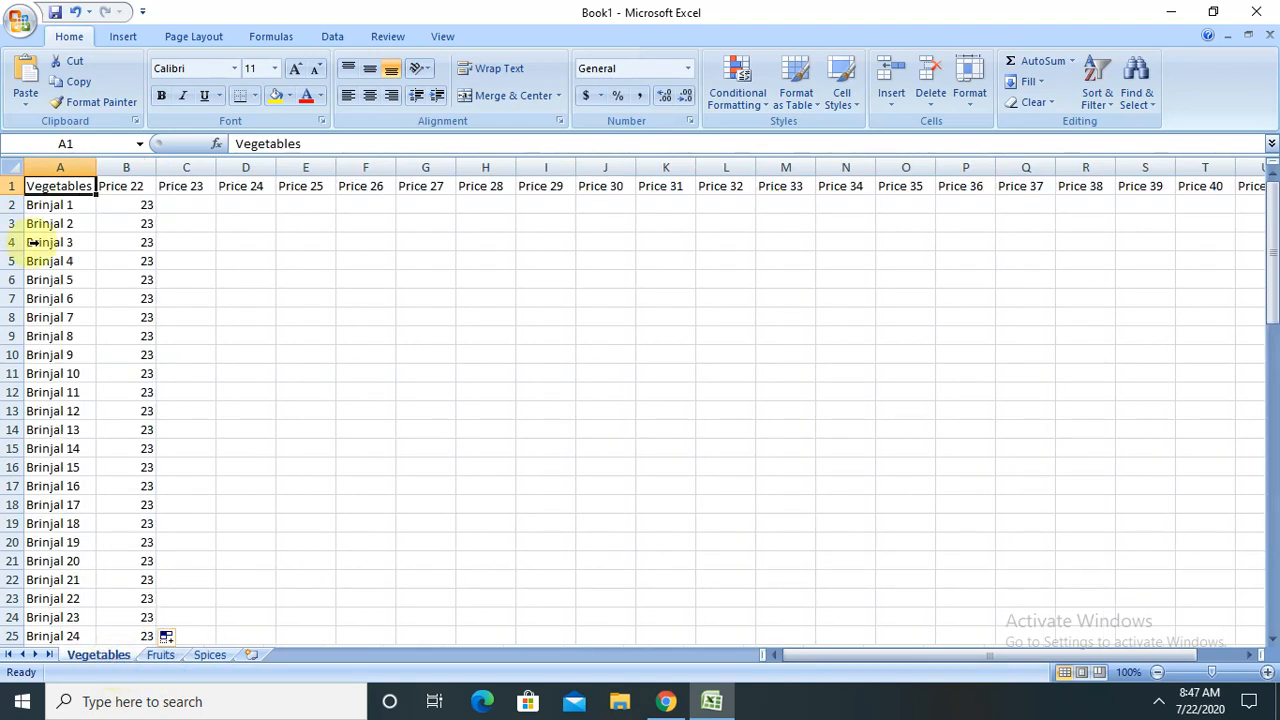
Fill the price 23 across the Vegetables sheet from the Price 22 column through Price 41, down to row 77.
click(124, 204)
drag(158, 213, 1145, 545)
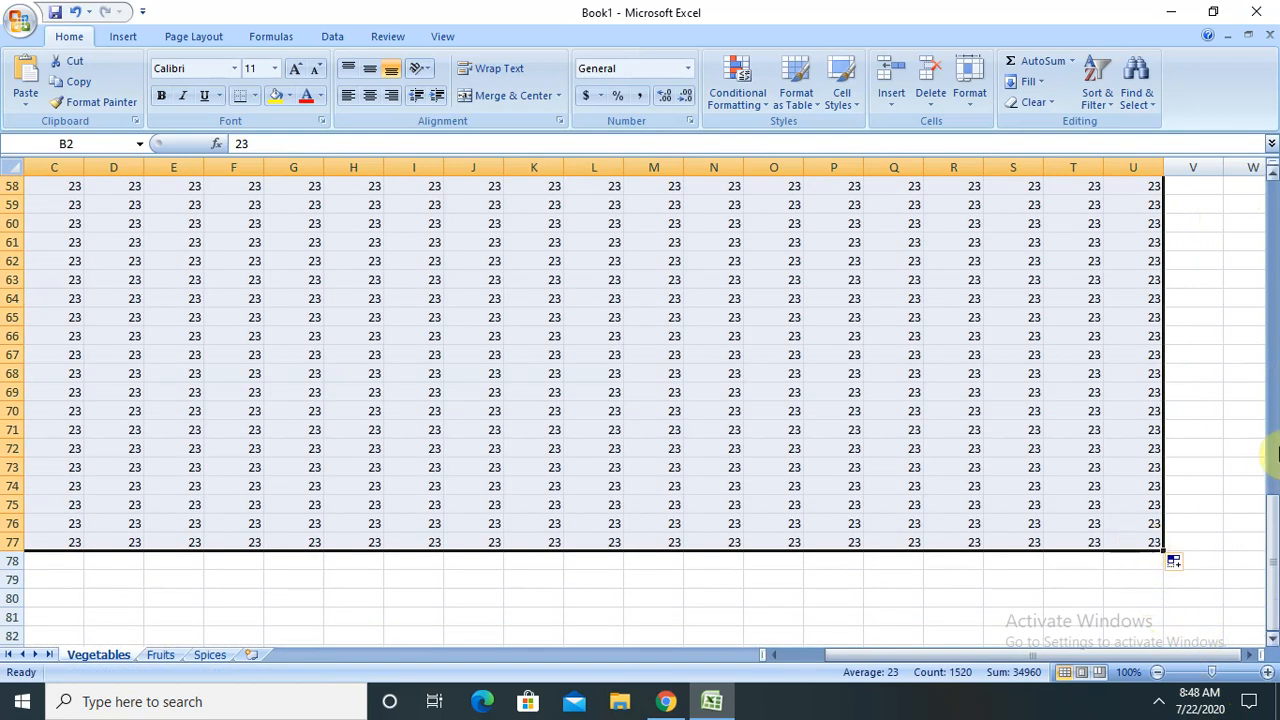
drag(1271, 508, 1272, 172)
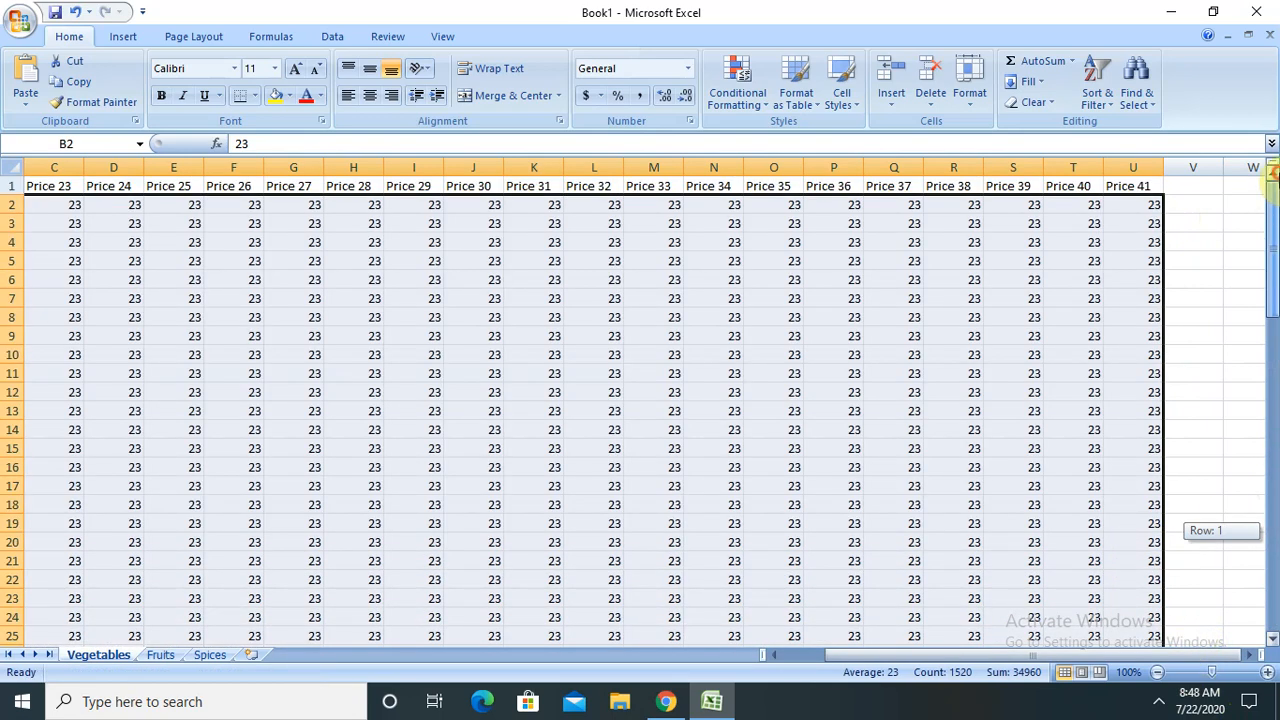
click(640, 424)
key(Left)
key(Left)
key(Left)
key(Left)
key(Left)
key(Left)
key(Left)
key(Left)
key(Left)
key(Left)
key(Left)
key(Left)
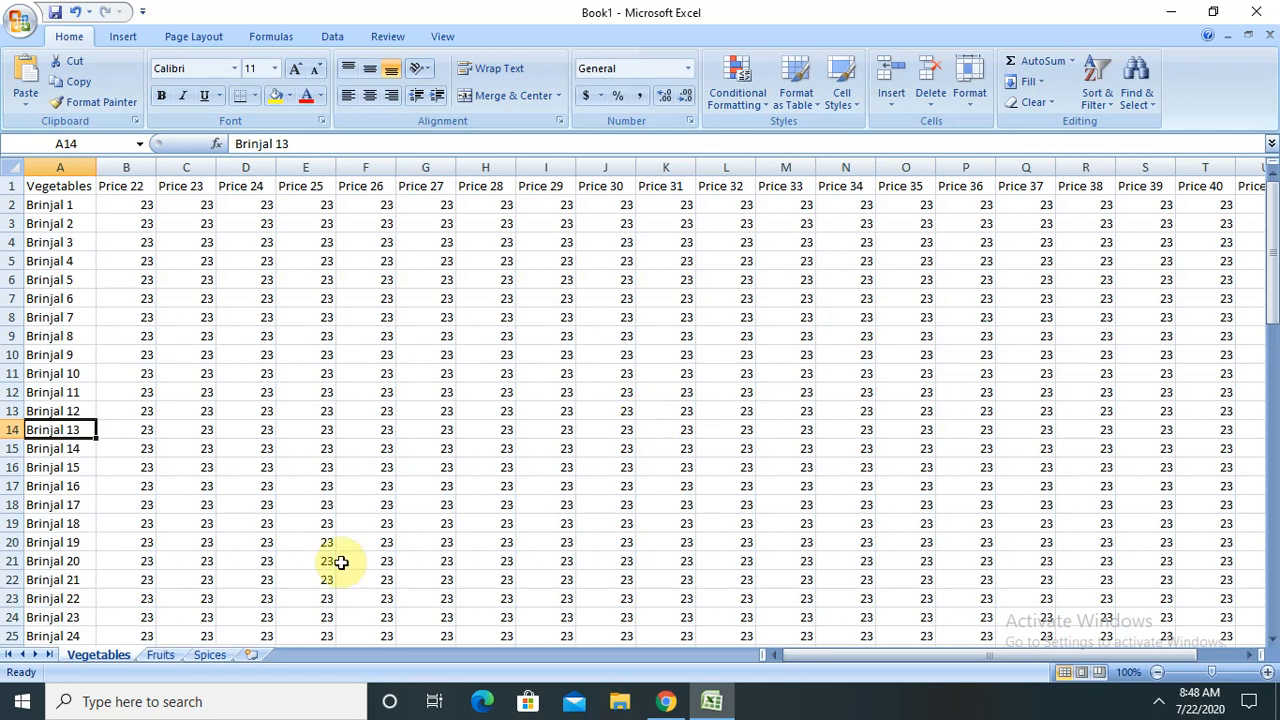
Copy the header cells A1:F1 from the Vegetables sheet into the Fruits sheet starting at A1.
click(162, 660)
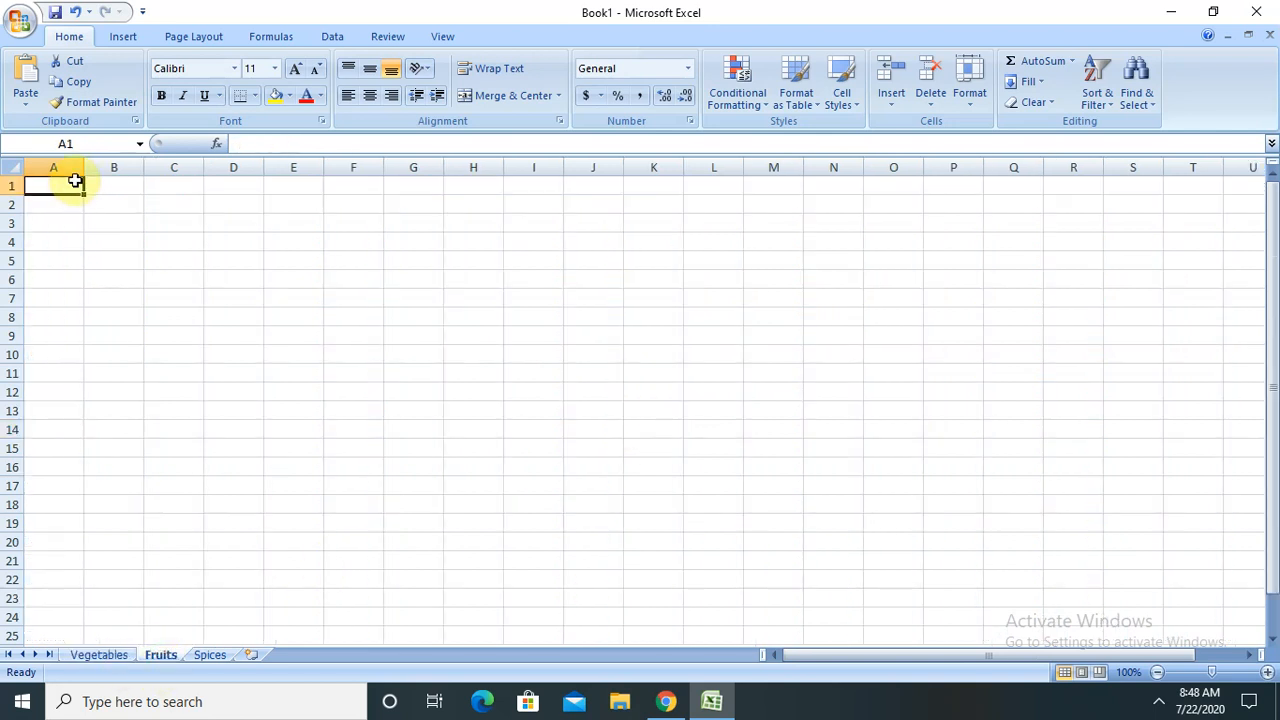
click(113, 655)
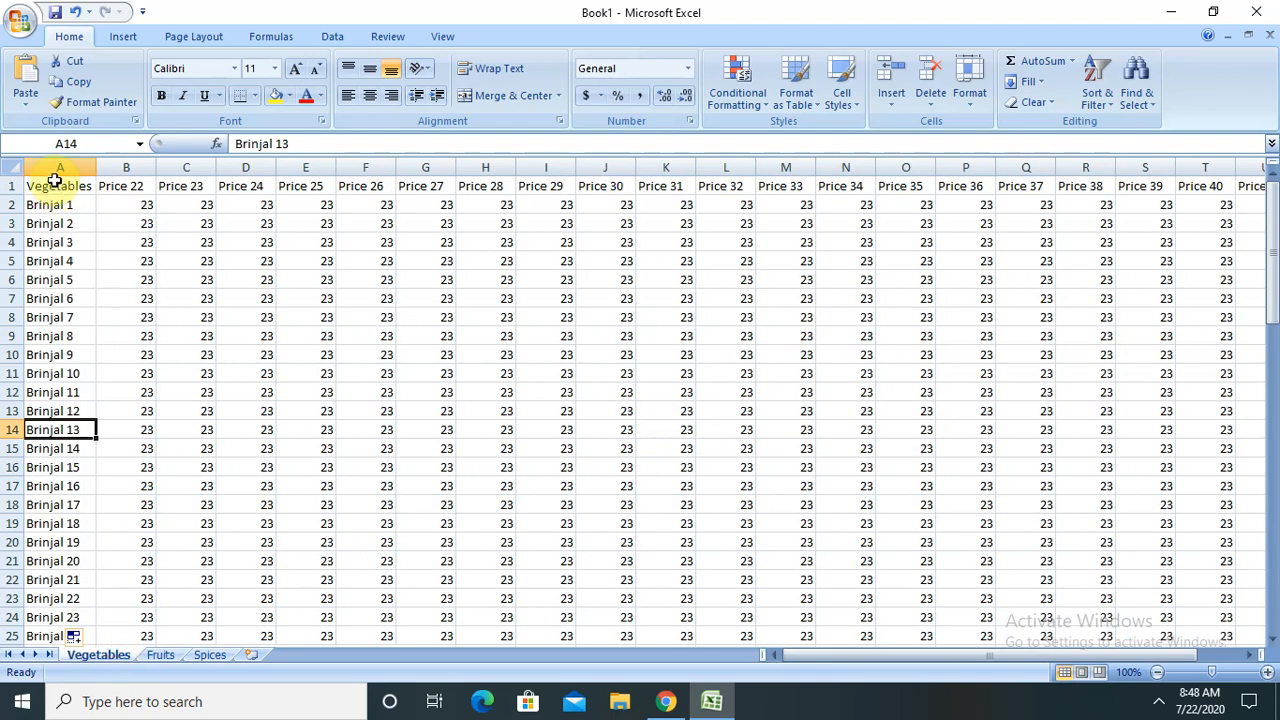
drag(35, 185, 370, 162)
key(ctrl+c)
click(162, 657)
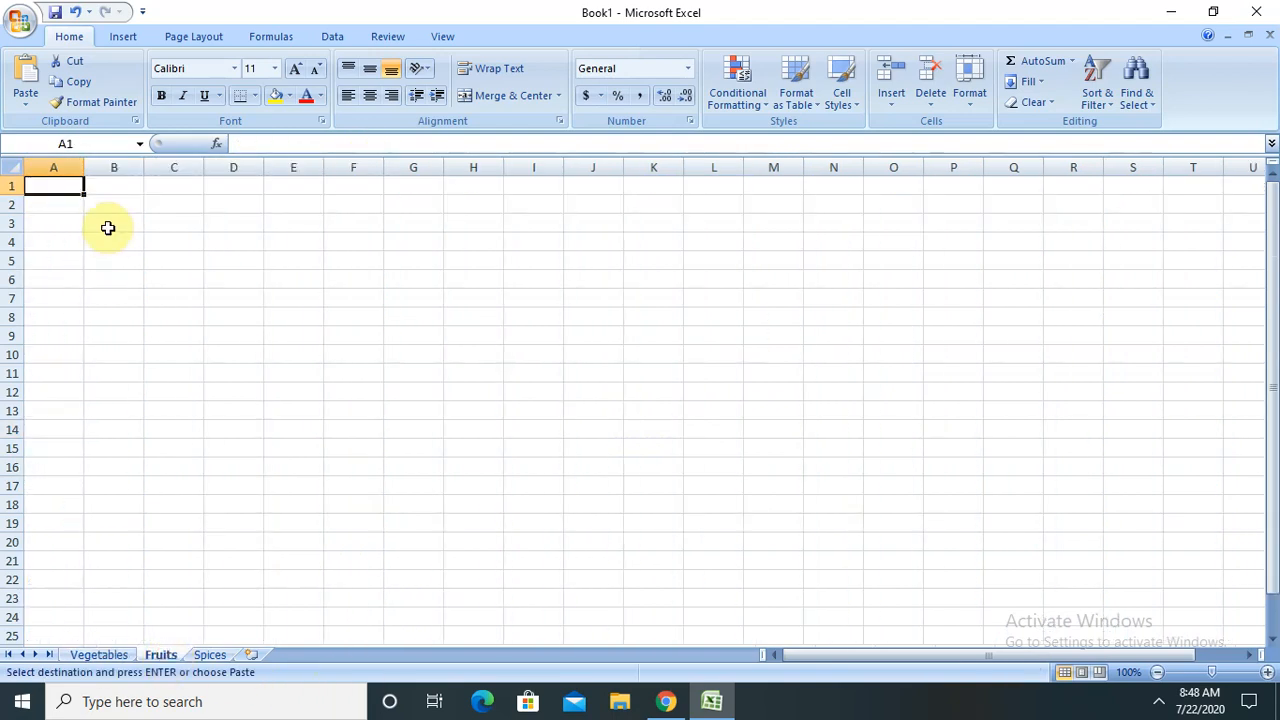
key(ctrl+v)
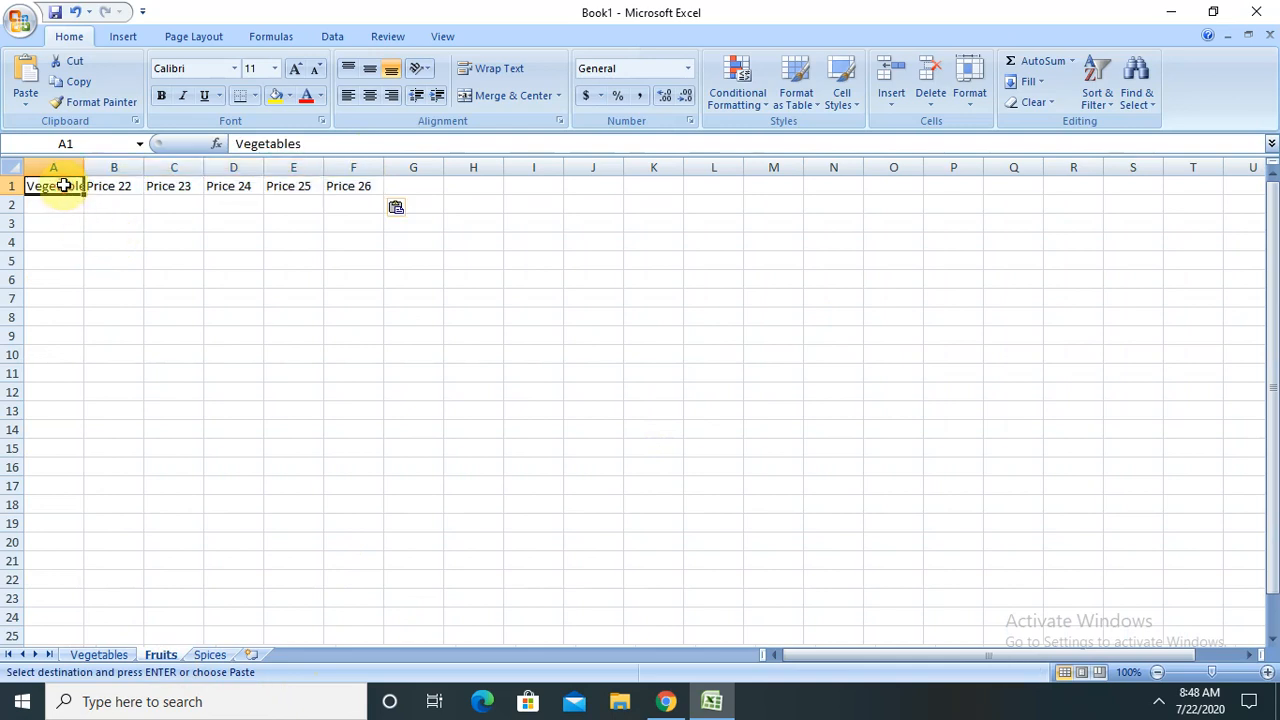
Replace the header in cell A1 of the Fruits sheet with Fruits.
text(Fruits)
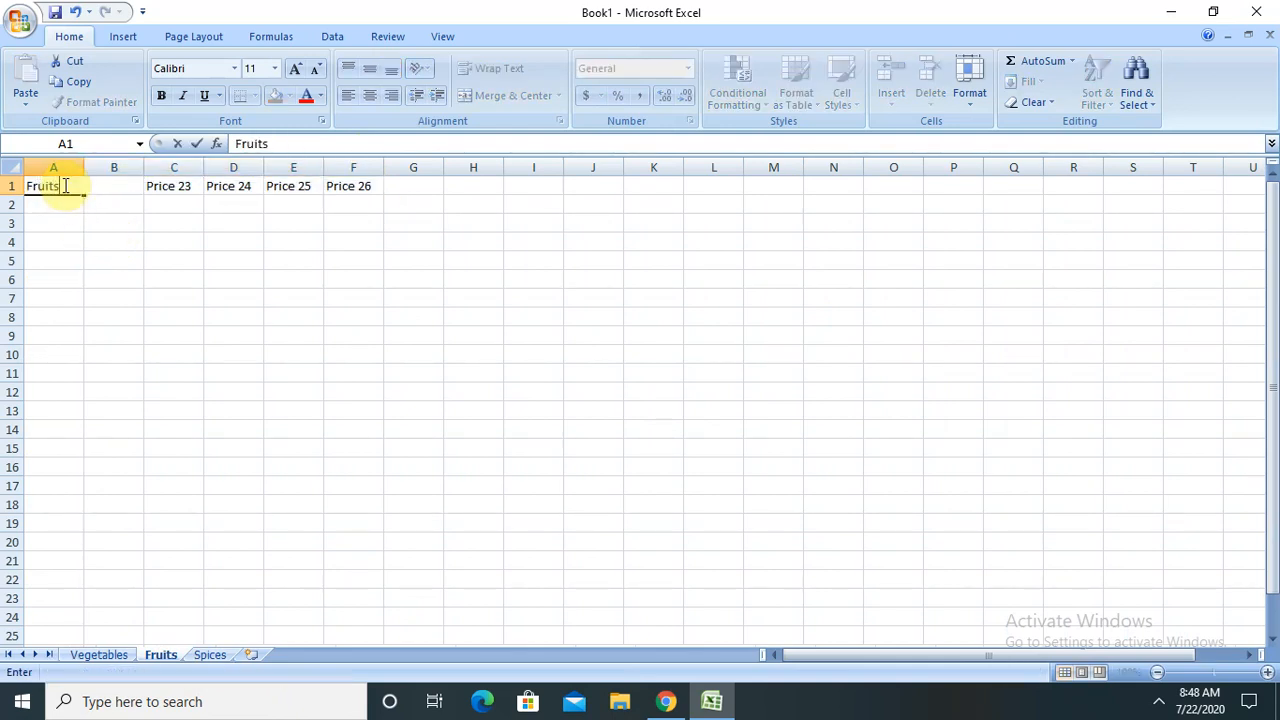
click(152, 238)
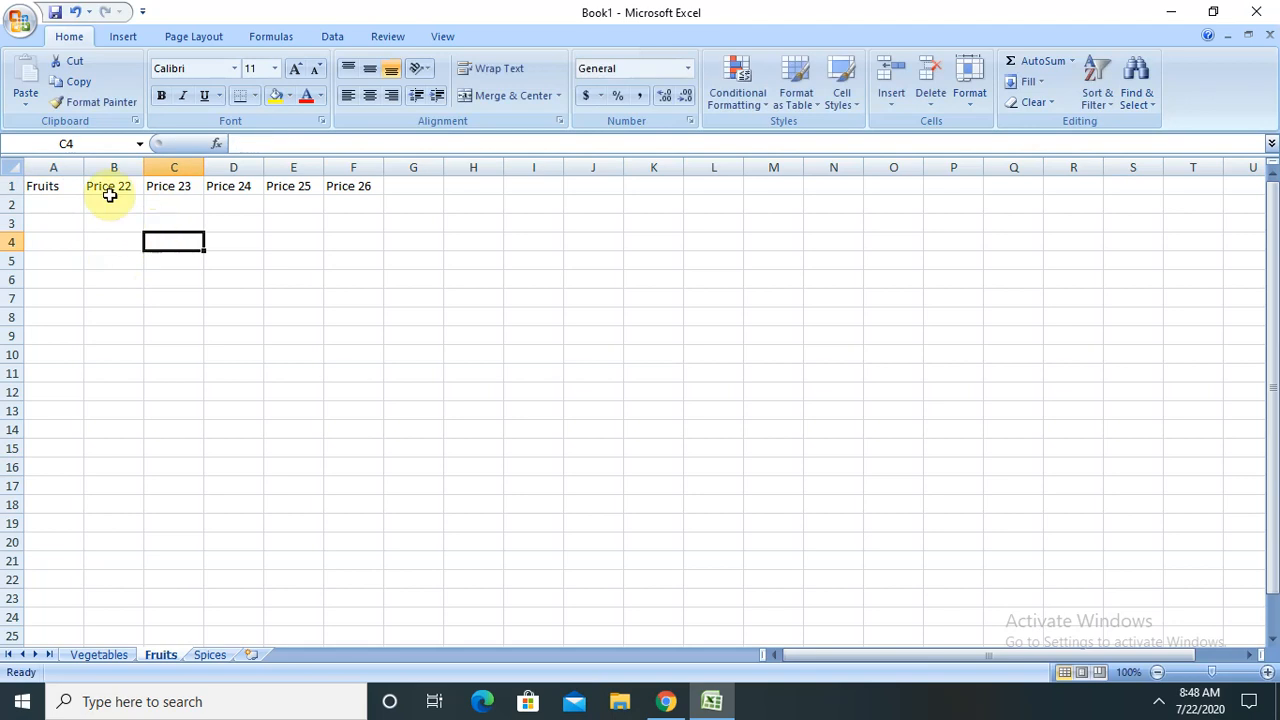
click(104, 188)
Enter Mango 1 in A2 and fill the series down to Mango 15 in A16.
click(72, 203)
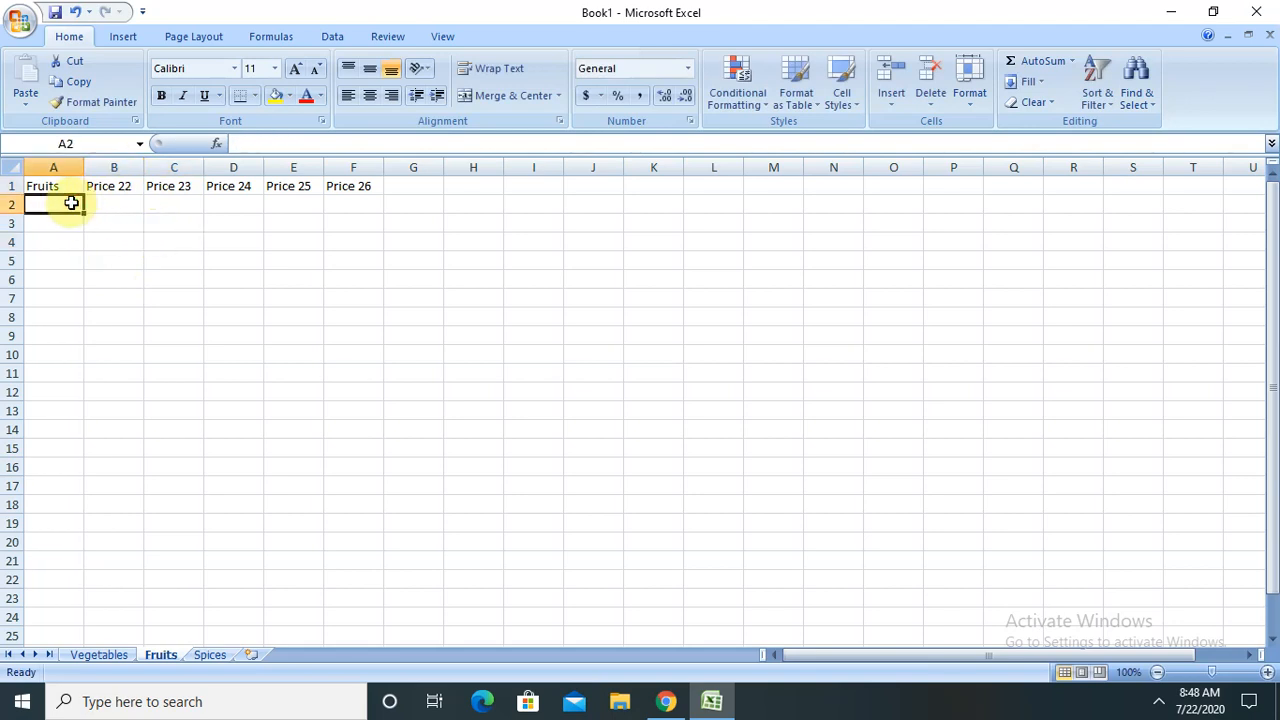
text(Mango q)
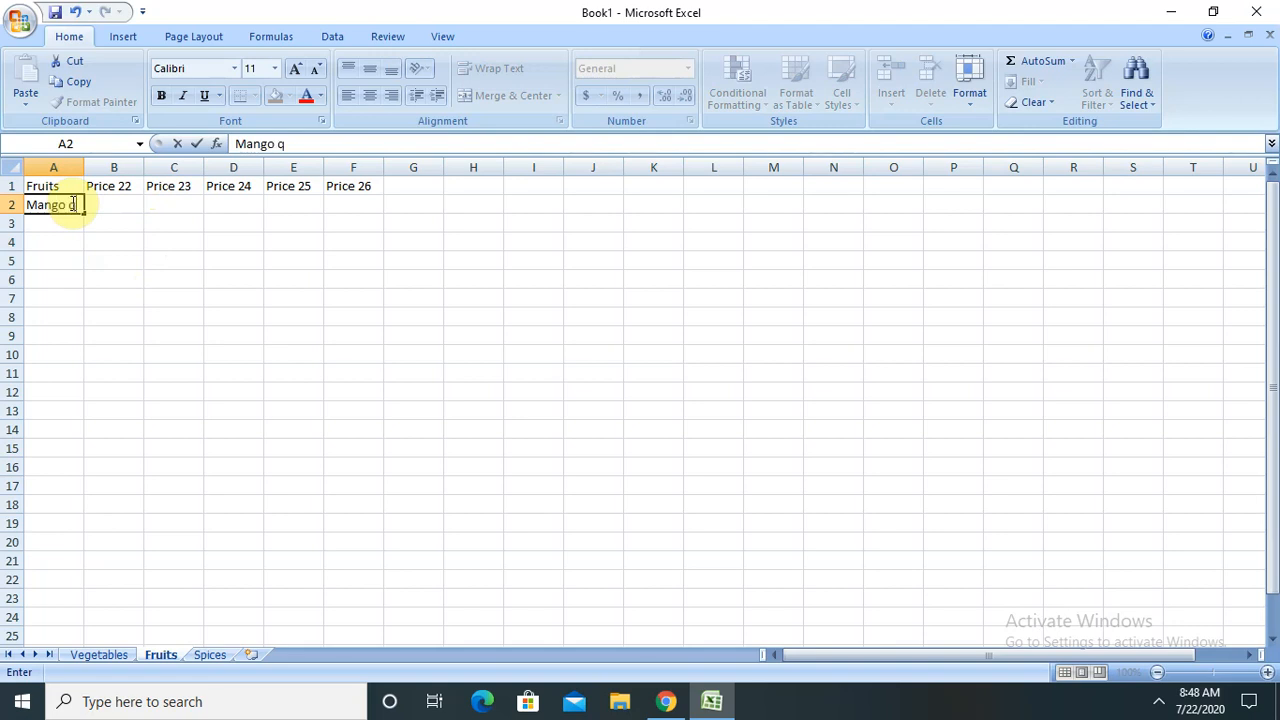
key(BackSpace)
text(1)
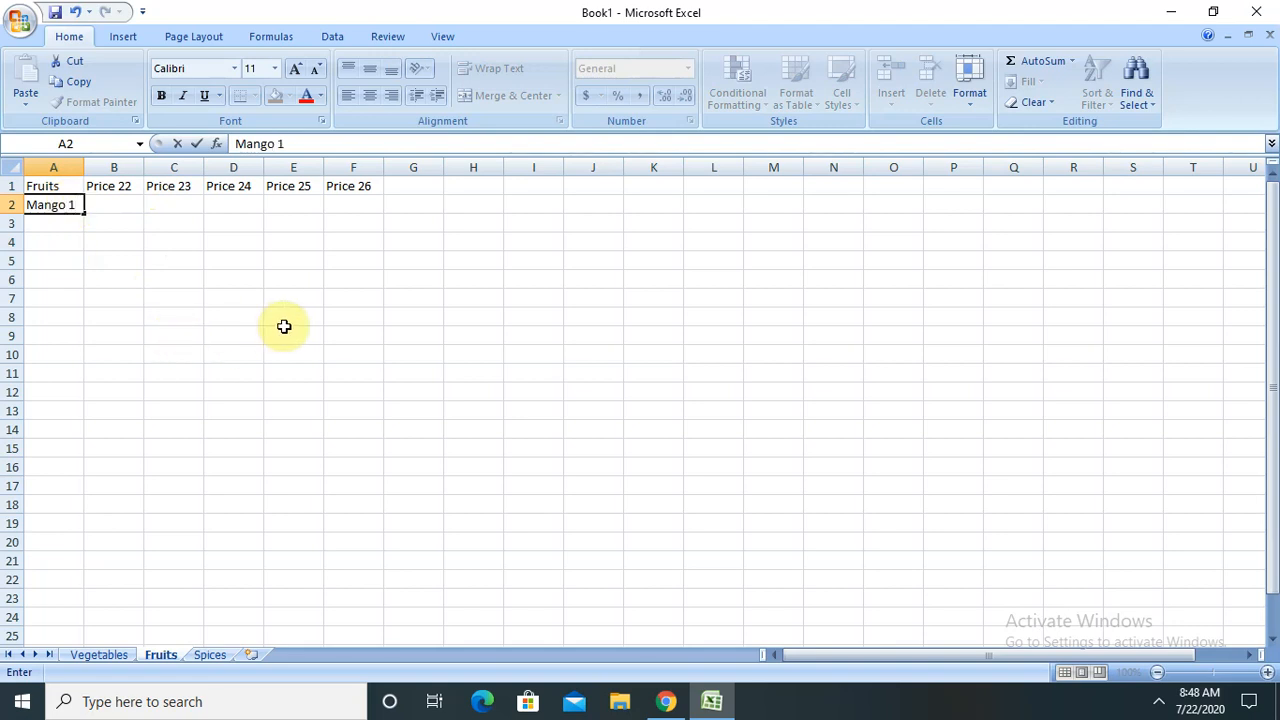
click(110, 298)
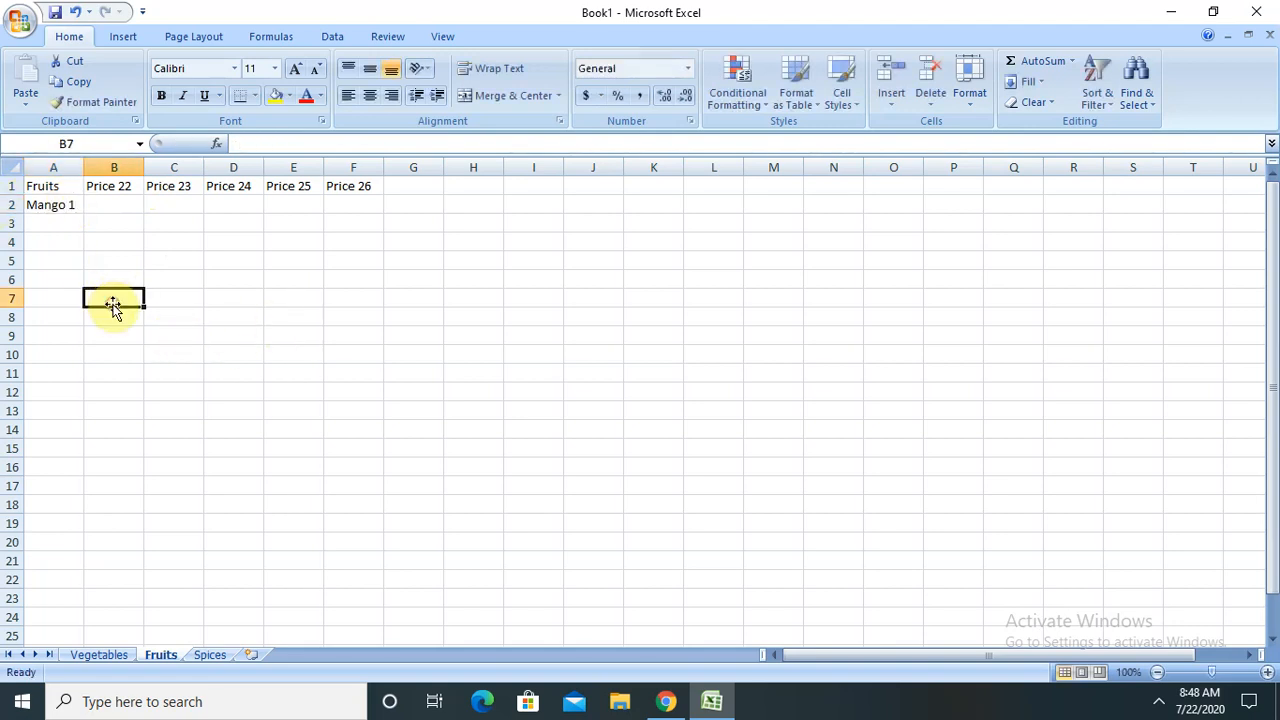
click(72, 207)
drag(84, 213, 91, 471)
click(128, 426)
Enter 101 as Mango 1's Price 22 in B2 and fill the value across to F2.
click(120, 204)
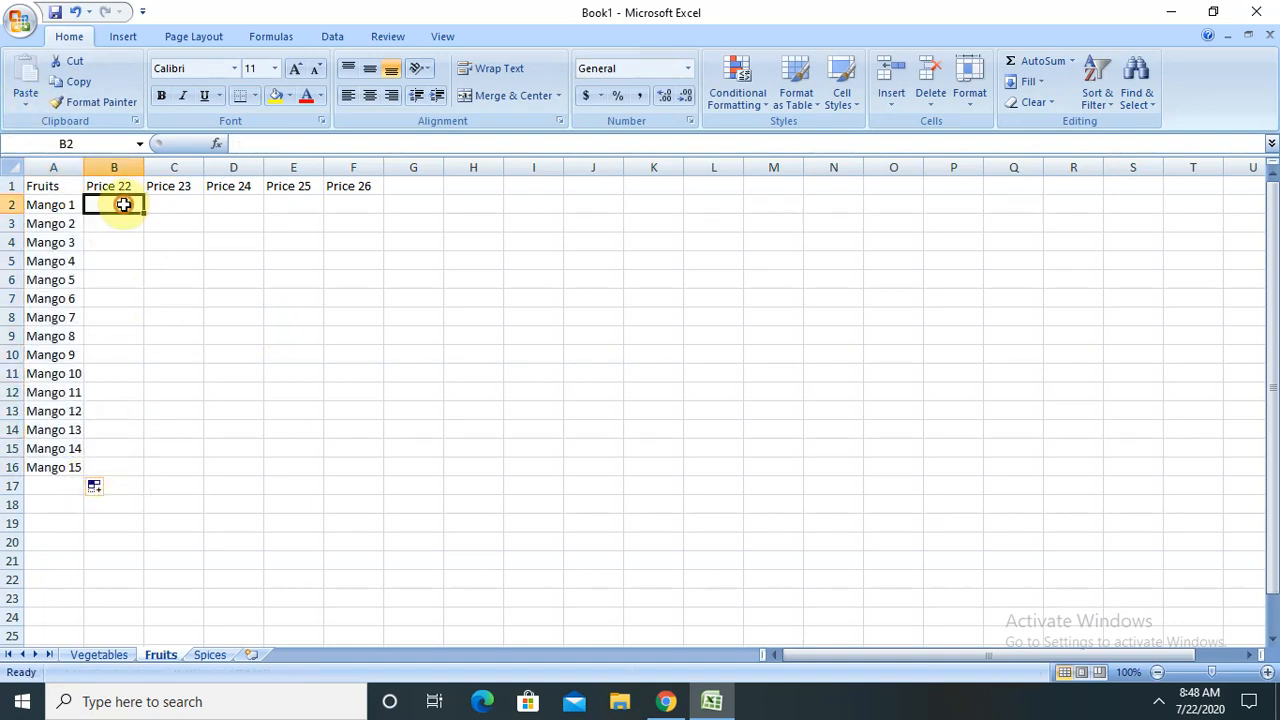
click(53, 205)
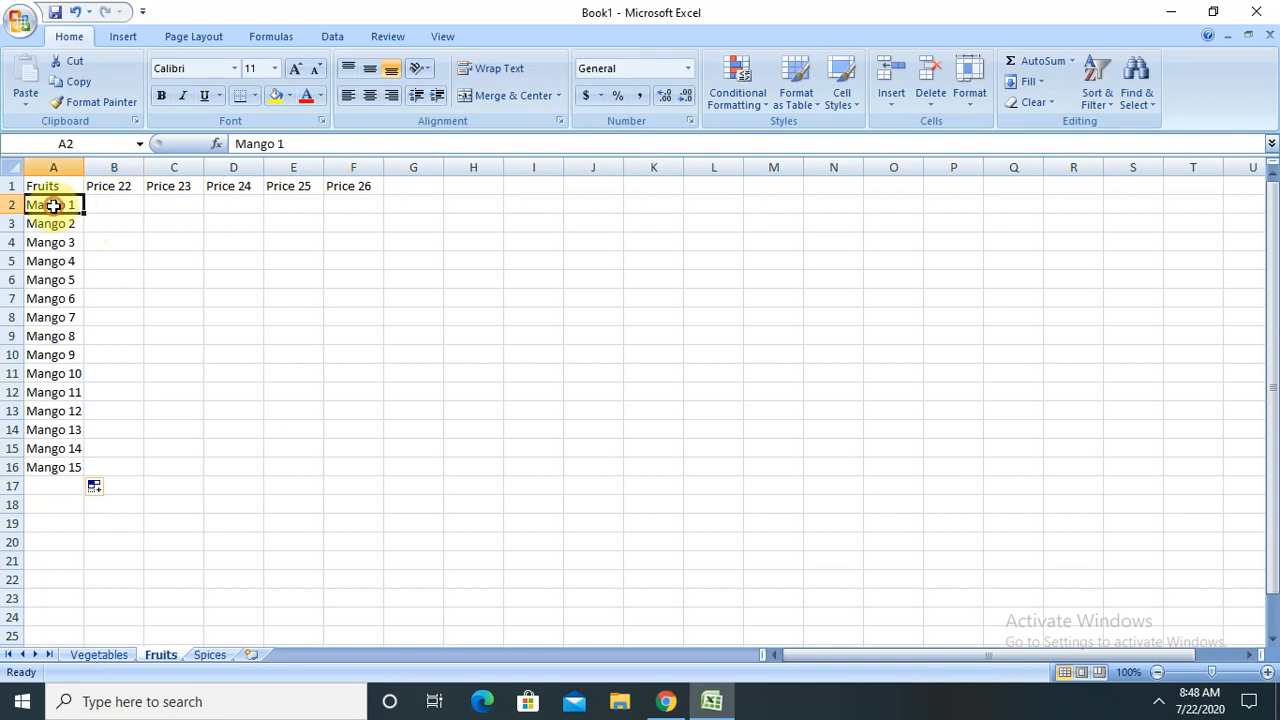
click(107, 220)
click(126, 205)
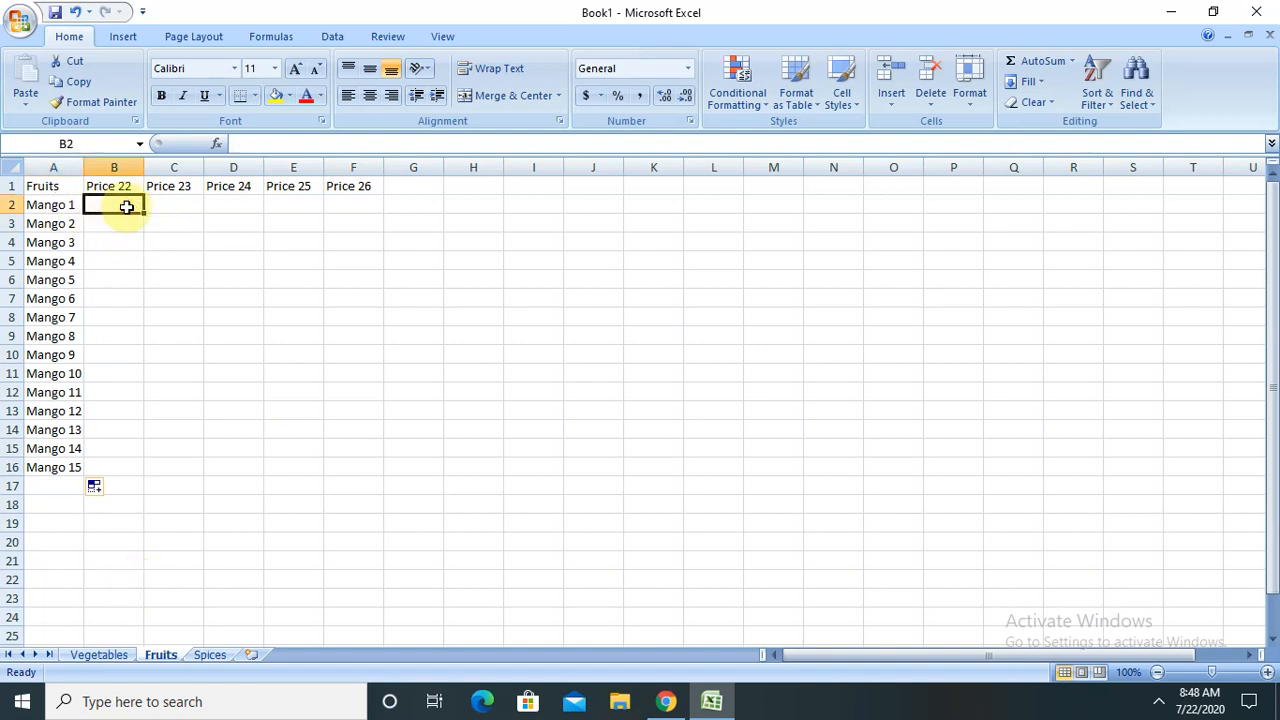
text(100)
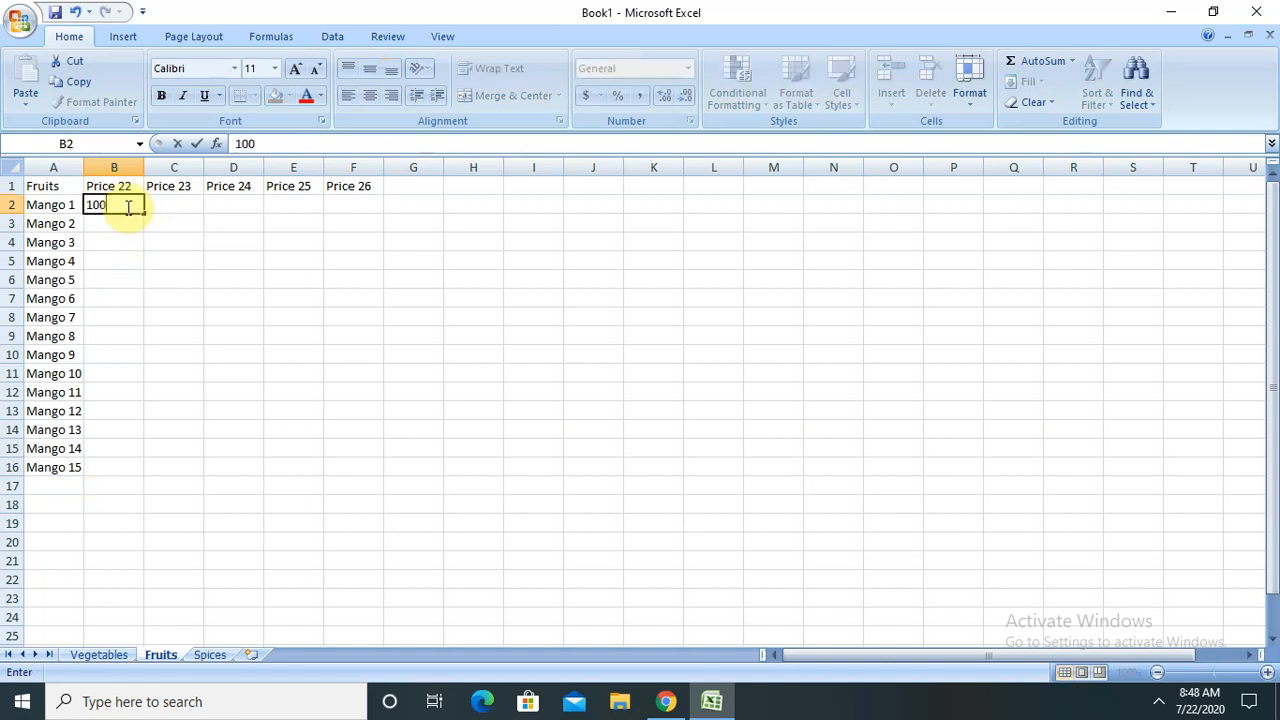
key(BackSpace)
text(1)
click(183, 254)
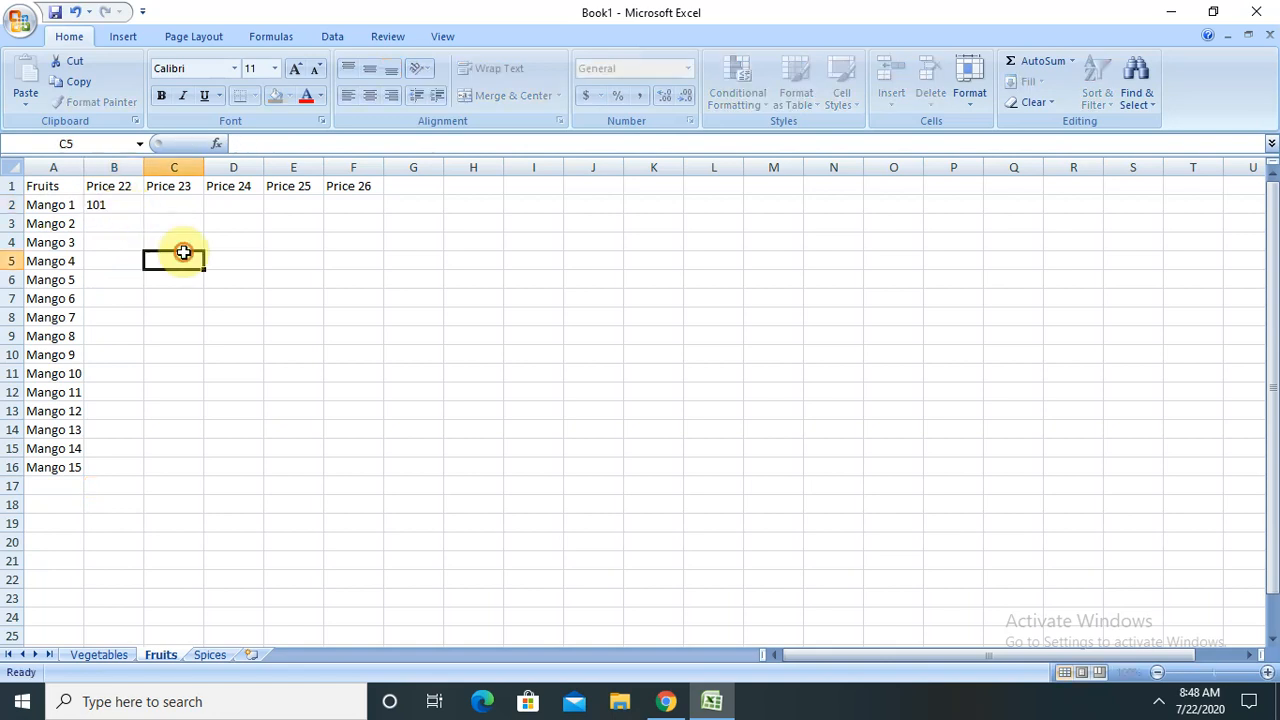
click(126, 206)
drag(144, 213, 372, 310)
click(372, 310)
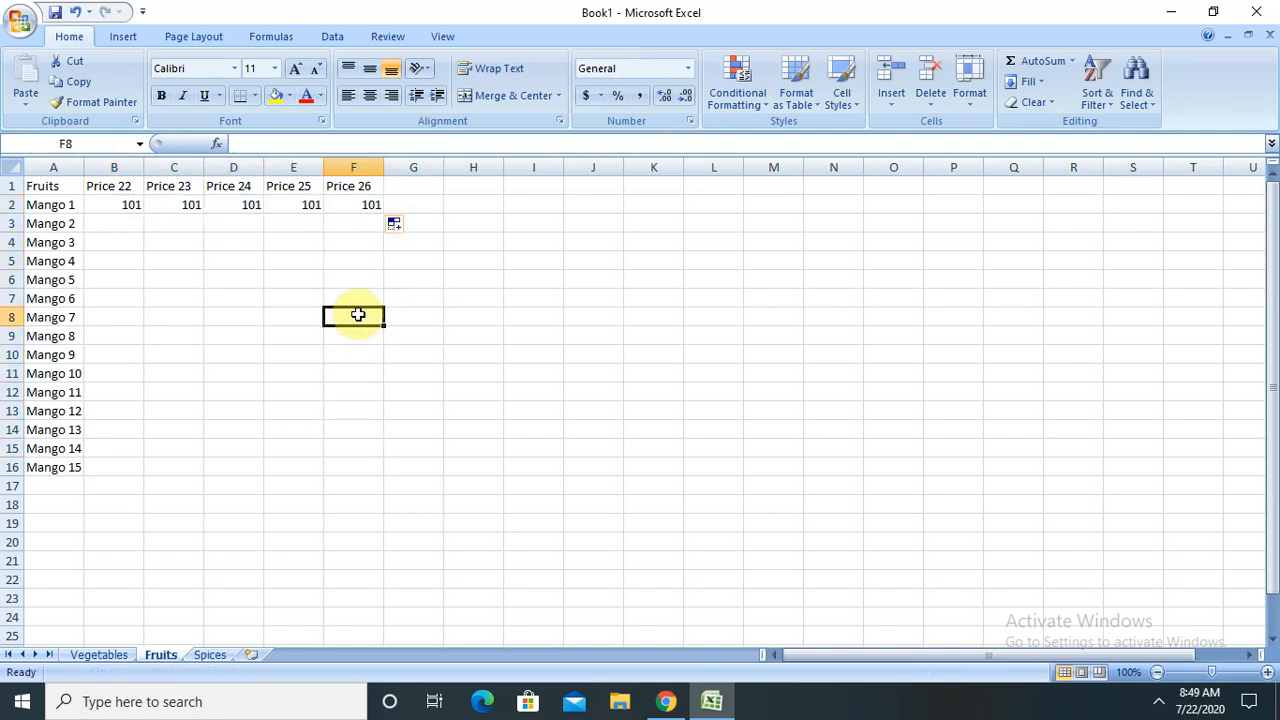
Change Mango 1's Price 23 in C2 to 102 and its Price 24 in D2 to 103.
drag(106, 204, 137, 200)
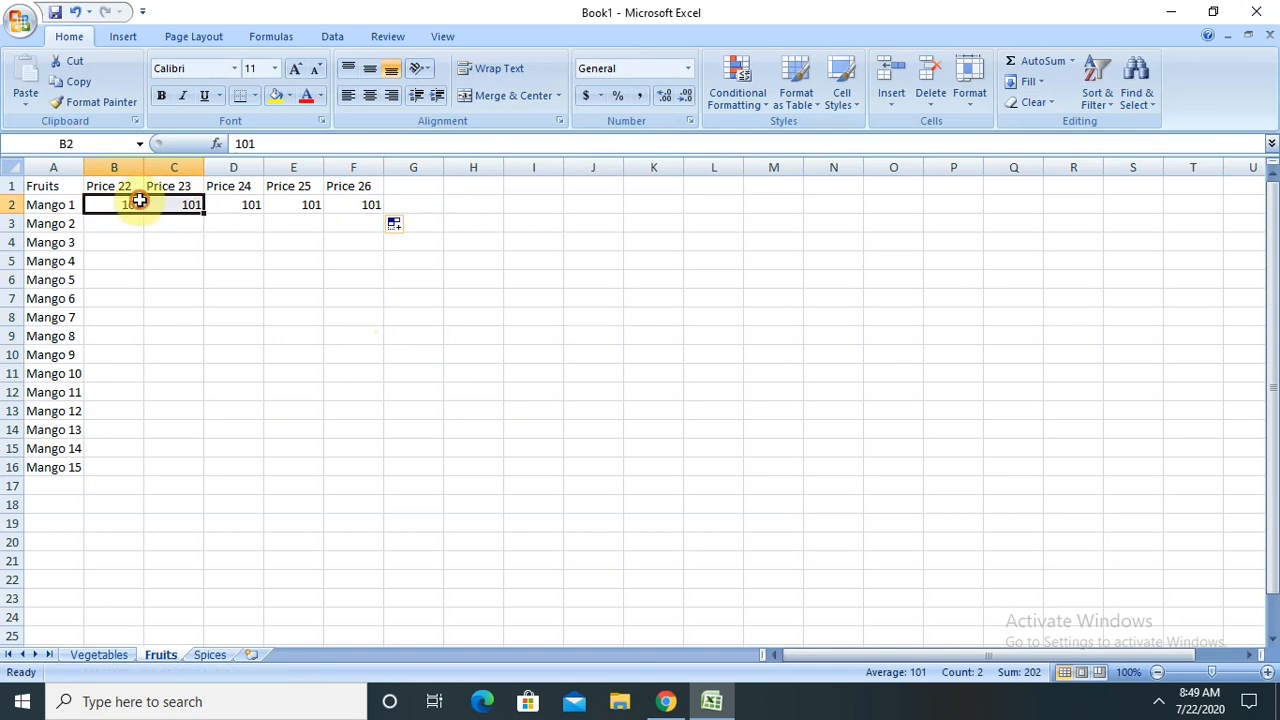
double_click(191, 204)
key(BackSpace)
text(2)
double_click(255, 205)
key(BackSpace)
text(3)
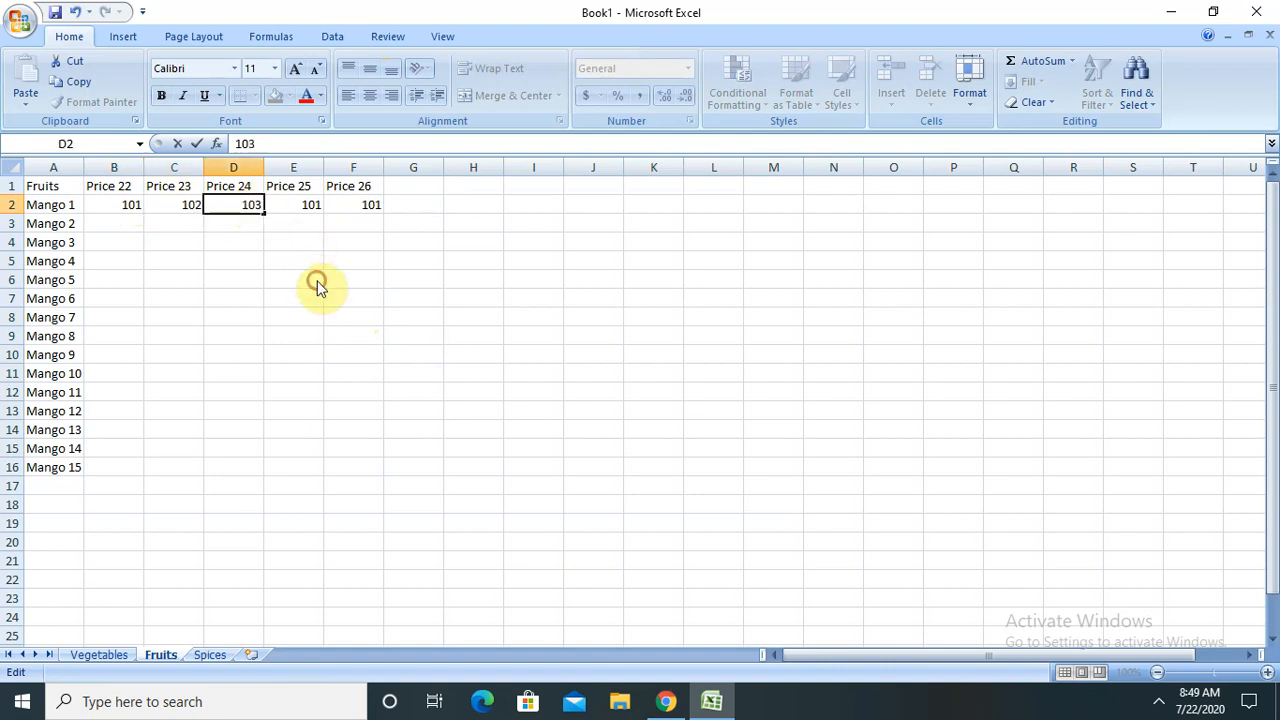
click(314, 279)
Fill the prices in B2:D2 down to row 16, keeping each column's value constant.
drag(123, 205, 266, 476)
click(413, 316)
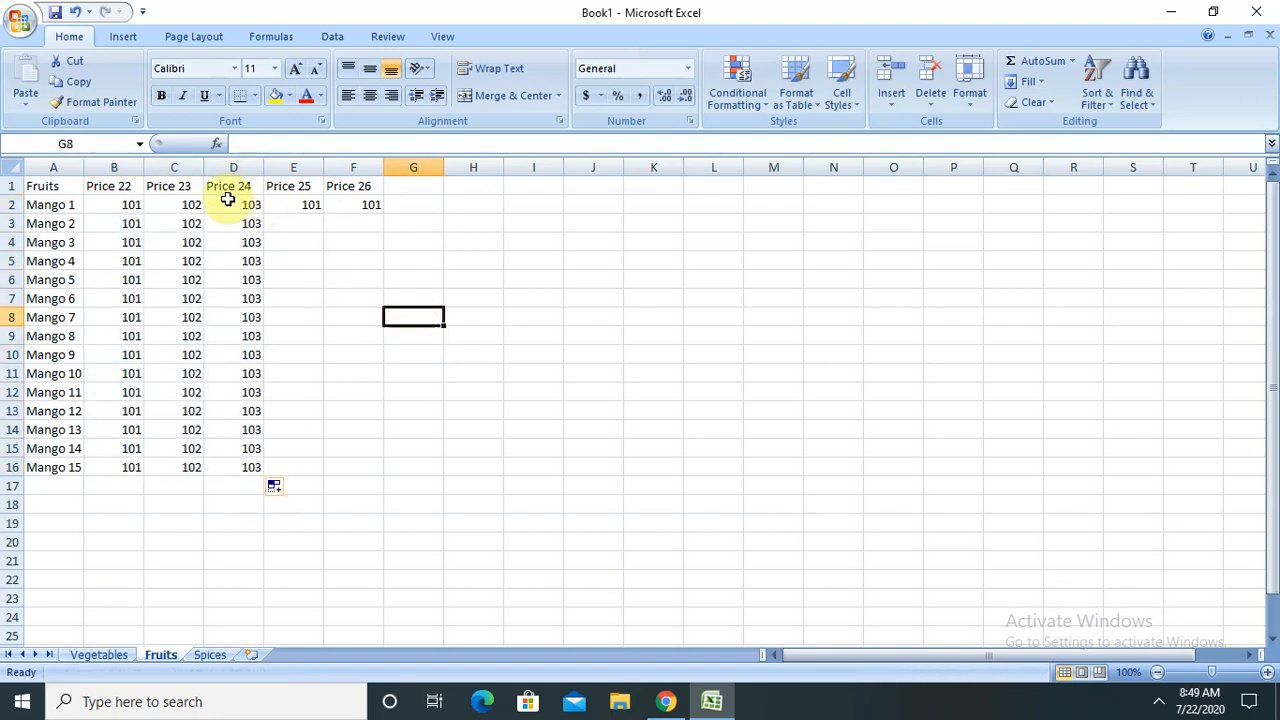
click(148, 203)
Continue the row 2 price series with 104 in E2 and 105 in F2, and fill both down to row 16.
drag(118, 205, 428, 202)
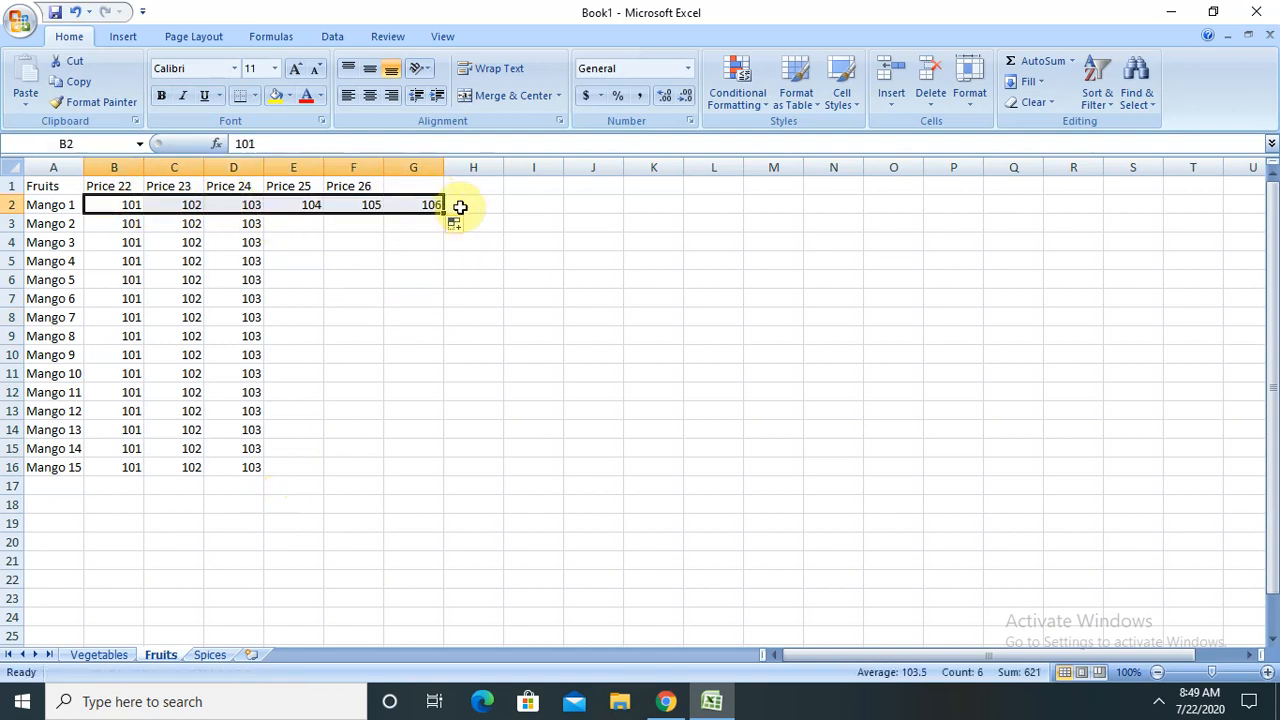
click(427, 201)
key(Delete)
click(405, 245)
drag(297, 213, 391, 472)
click(620, 428)
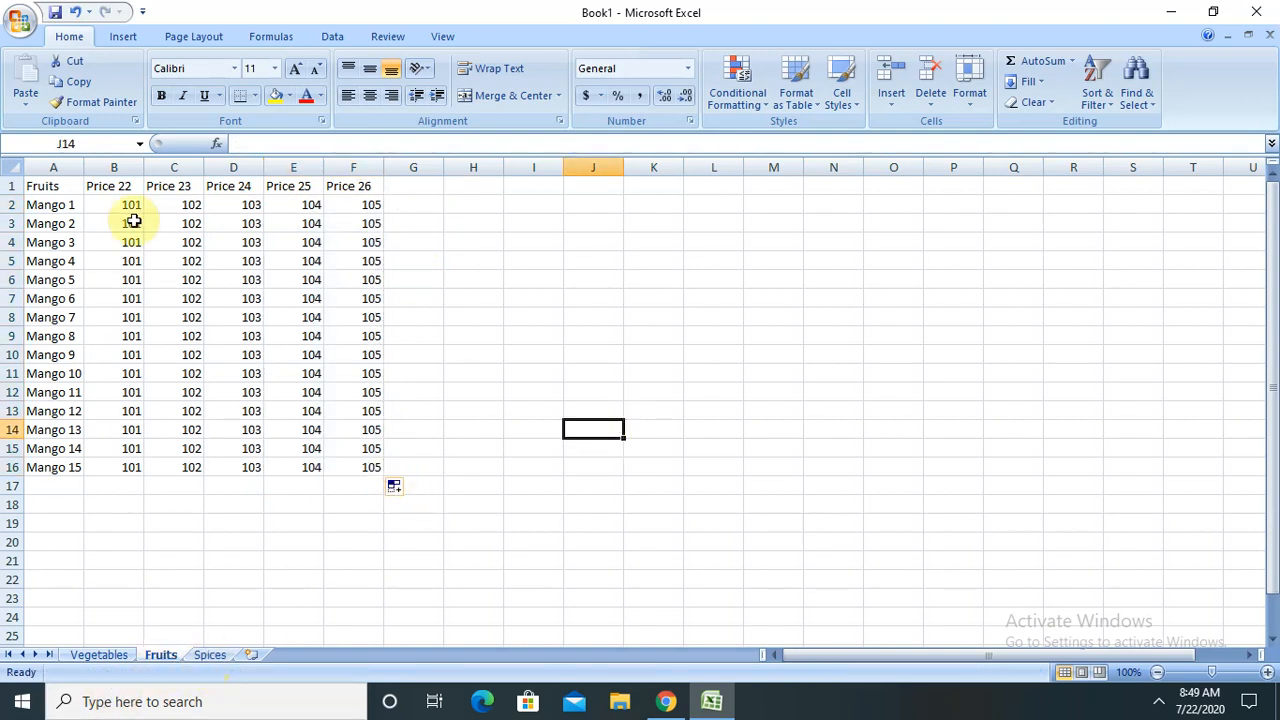
drag(30, 184, 337, 186)
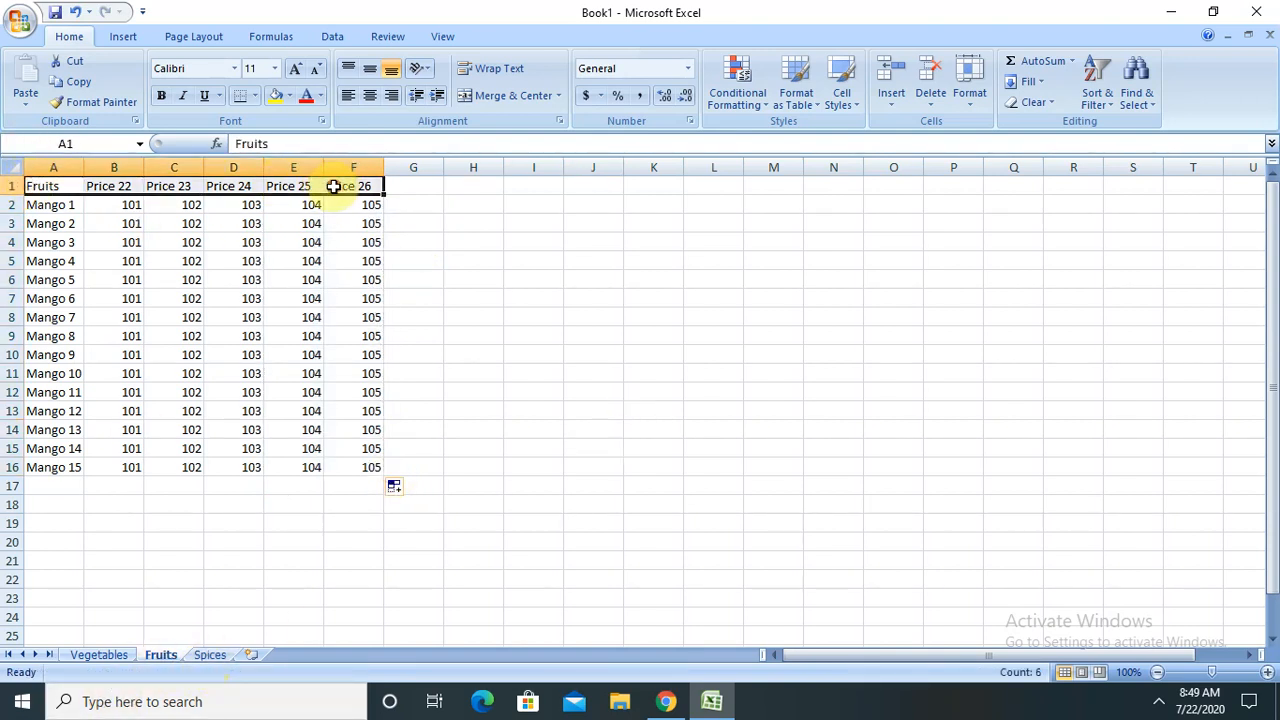
key(ctrl+c)
click(108, 228)
Copy the whole table A1:F16 from the Fruits sheet into the Spices sheet starting at A1.
drag(51, 188, 145, 472)
drag(348, 462, 348, 462)
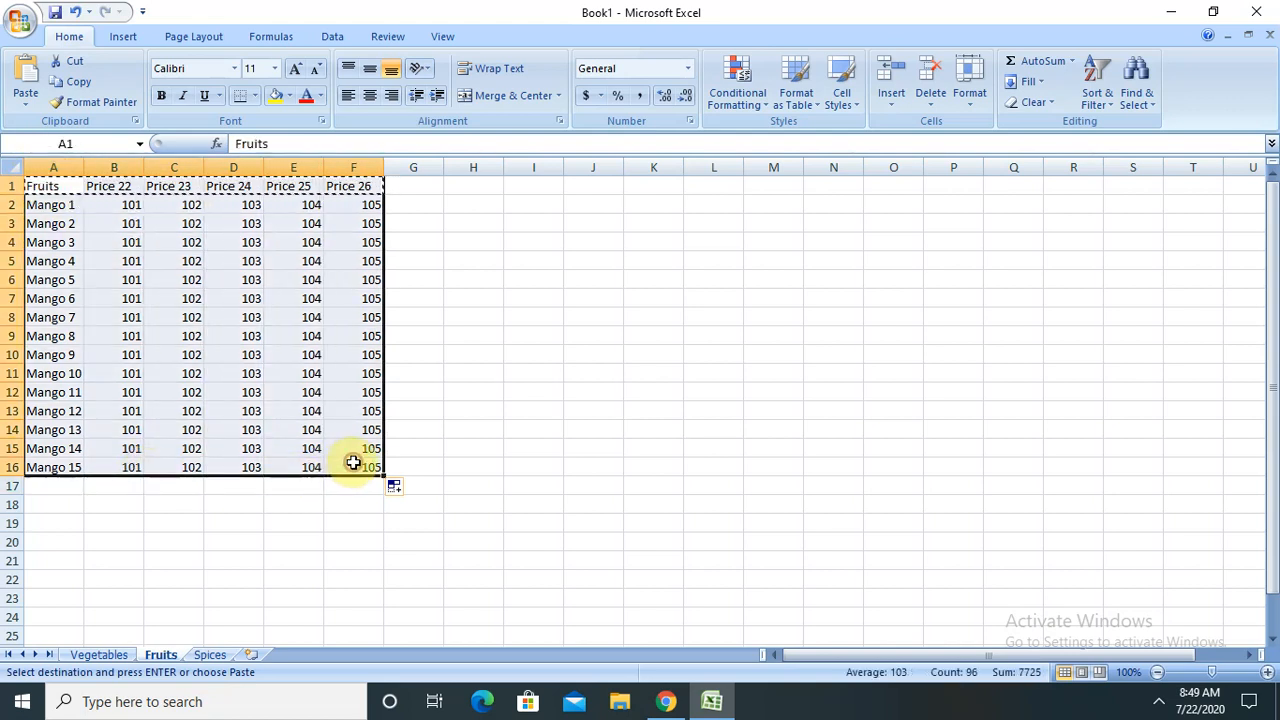
key(ctrl+c)
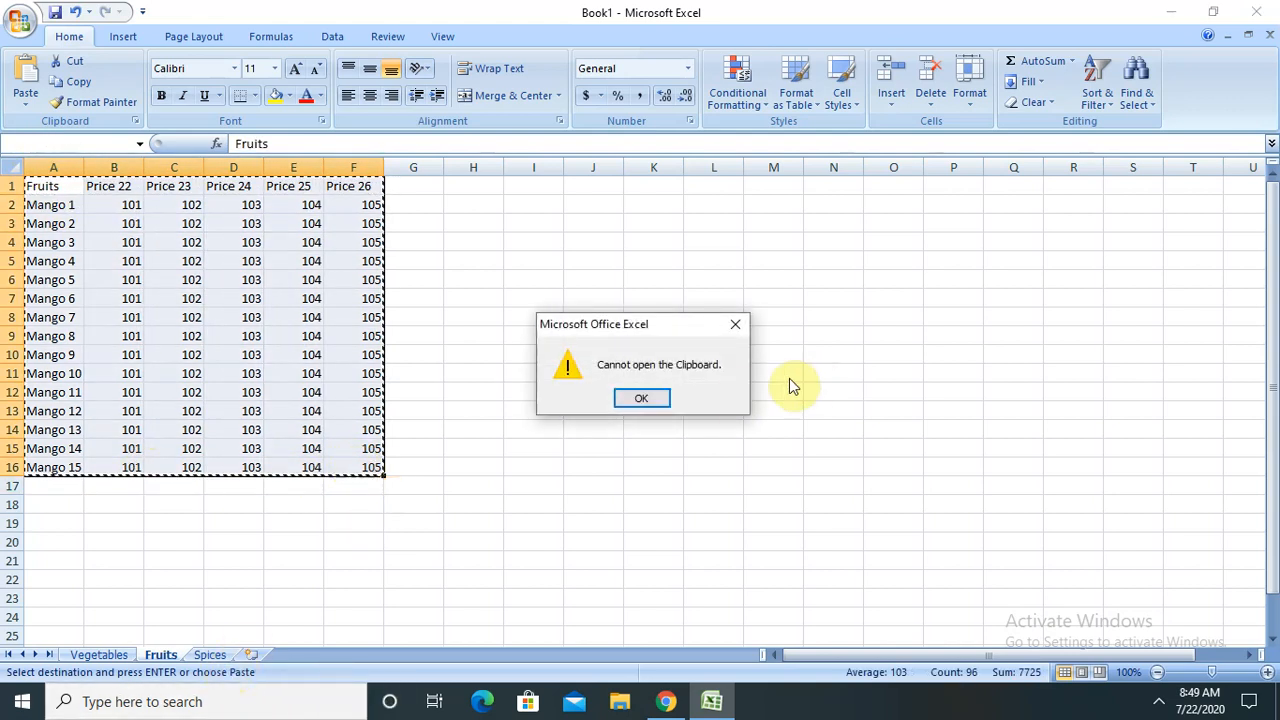
click(652, 399)
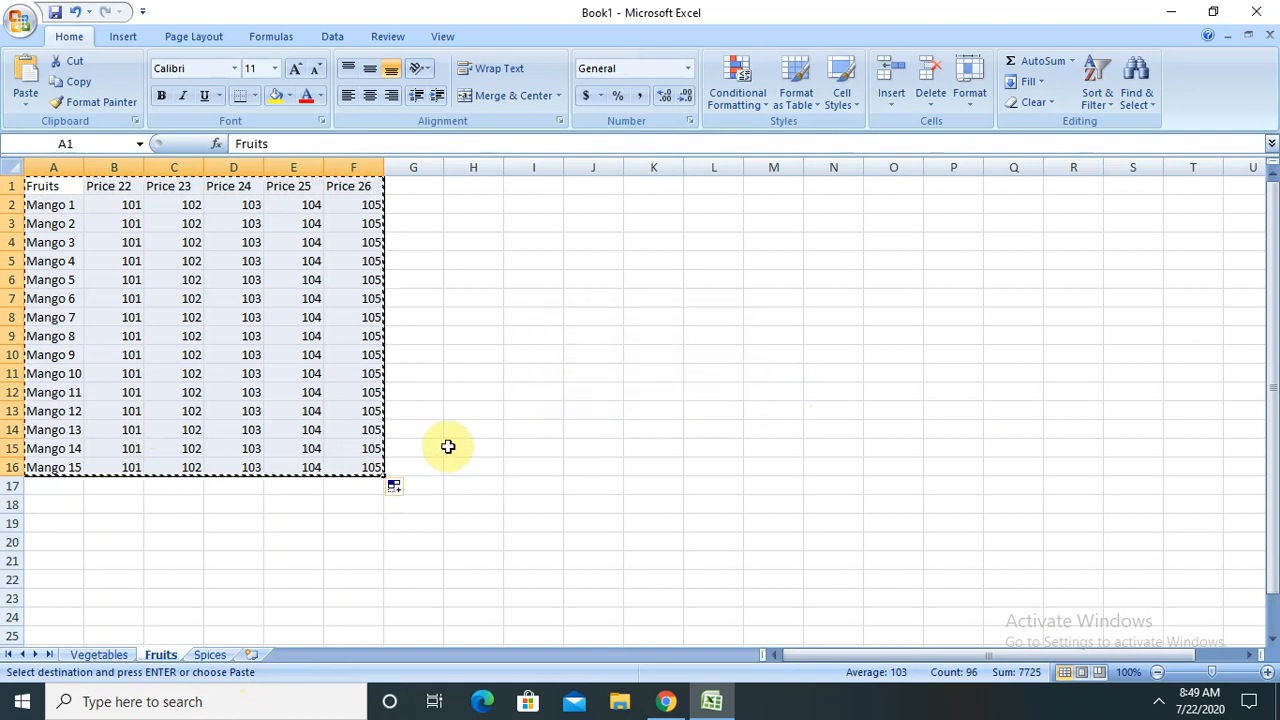
click(205, 655)
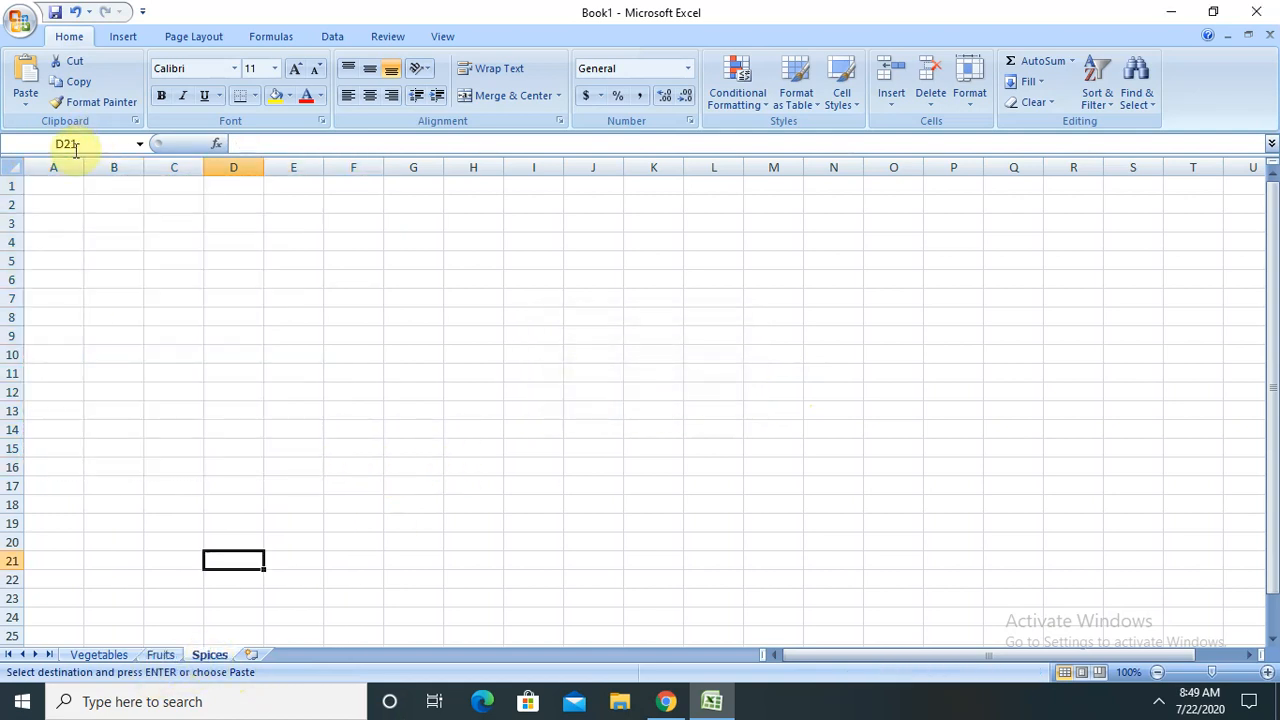
click(54, 202)
click(61, 181)
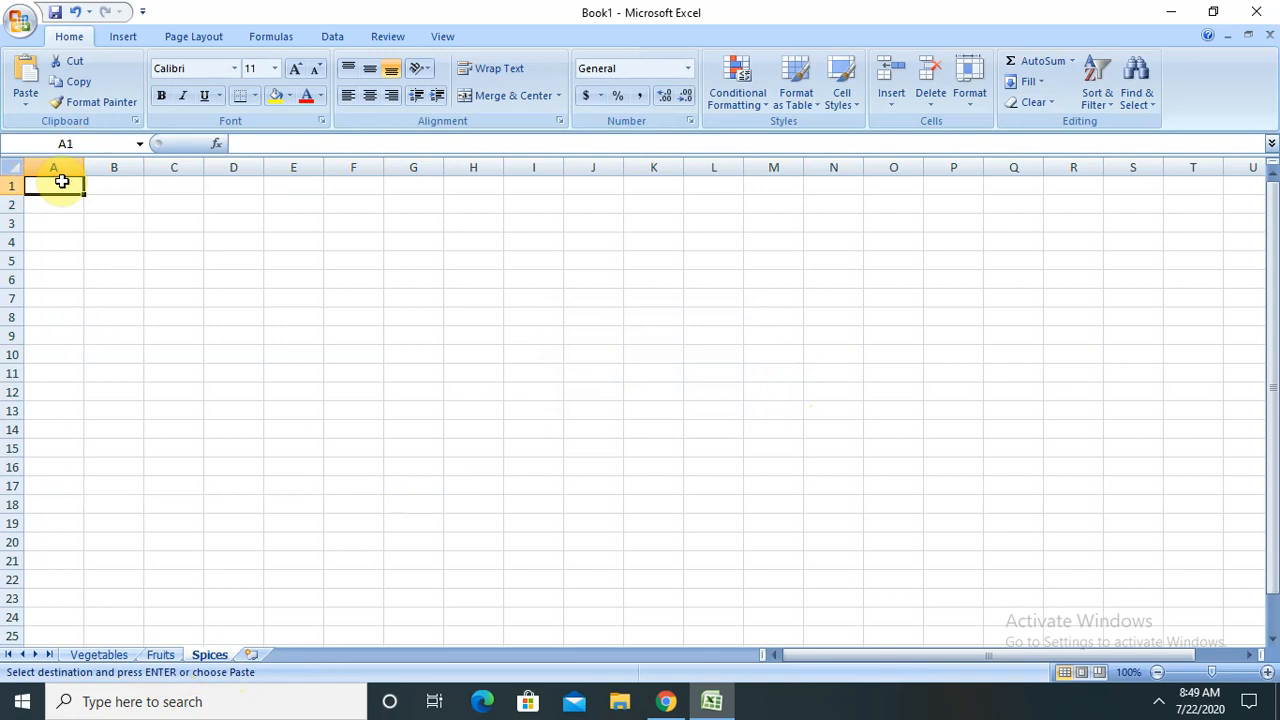
key(ctrl+v)
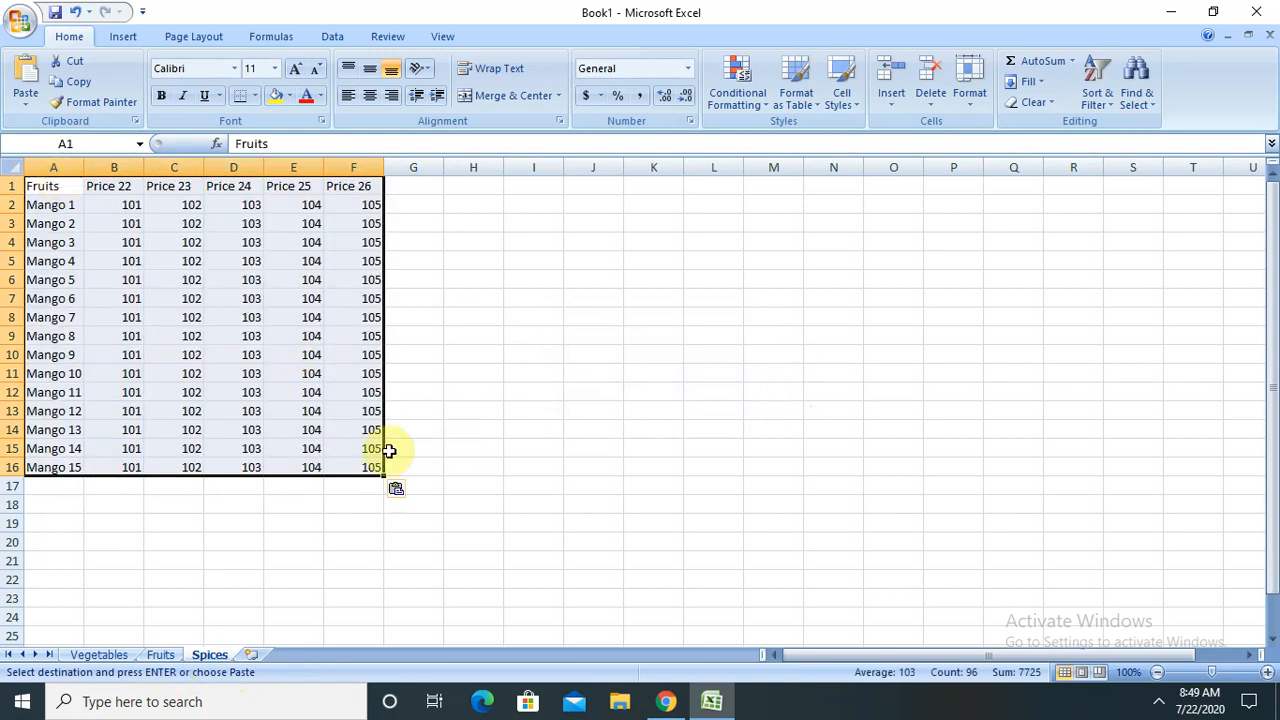
click(38, 187)
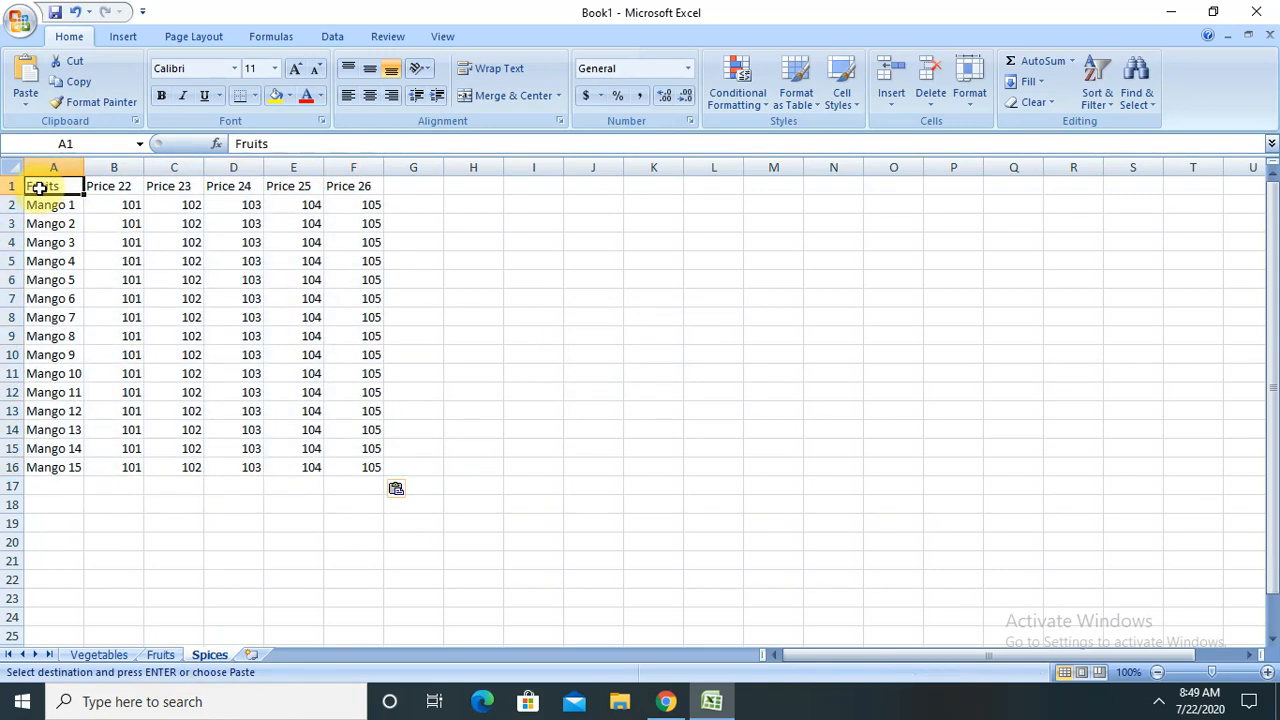
Change the heading in A1 to Spices and the first item name in A2 to Coriander 1.
text(Spices)
click(57, 200)
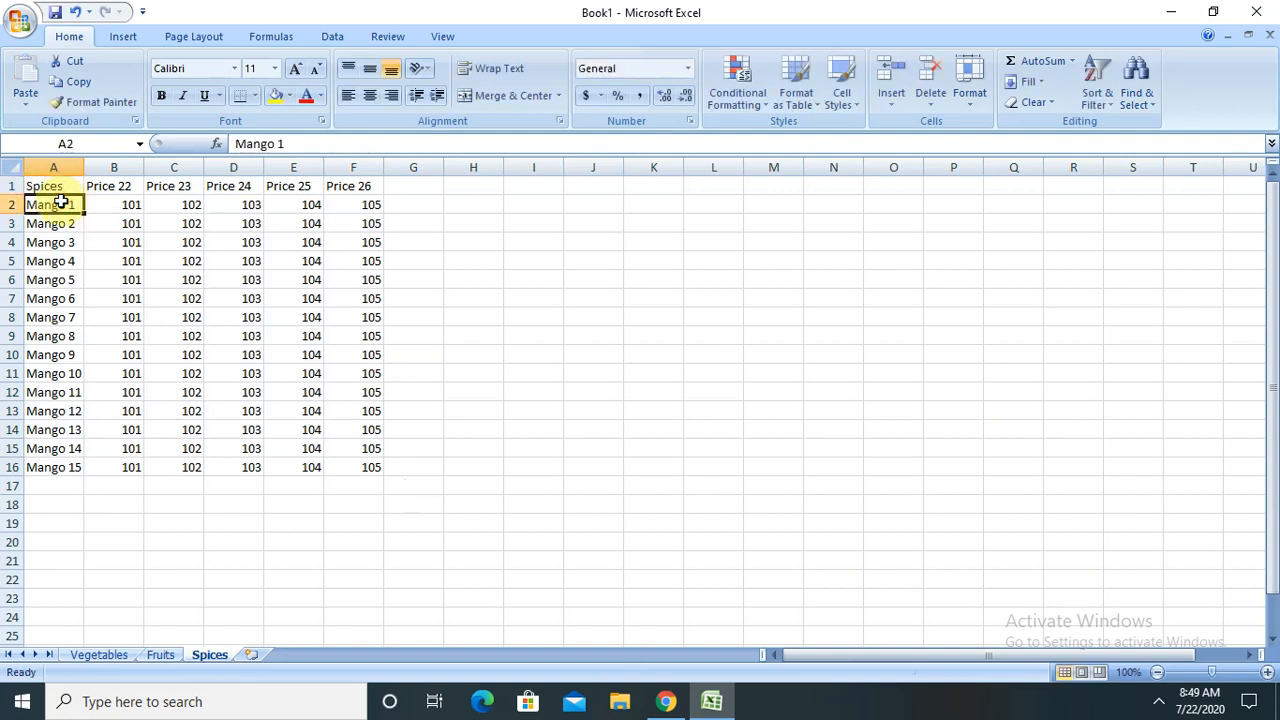
text(Coriander)
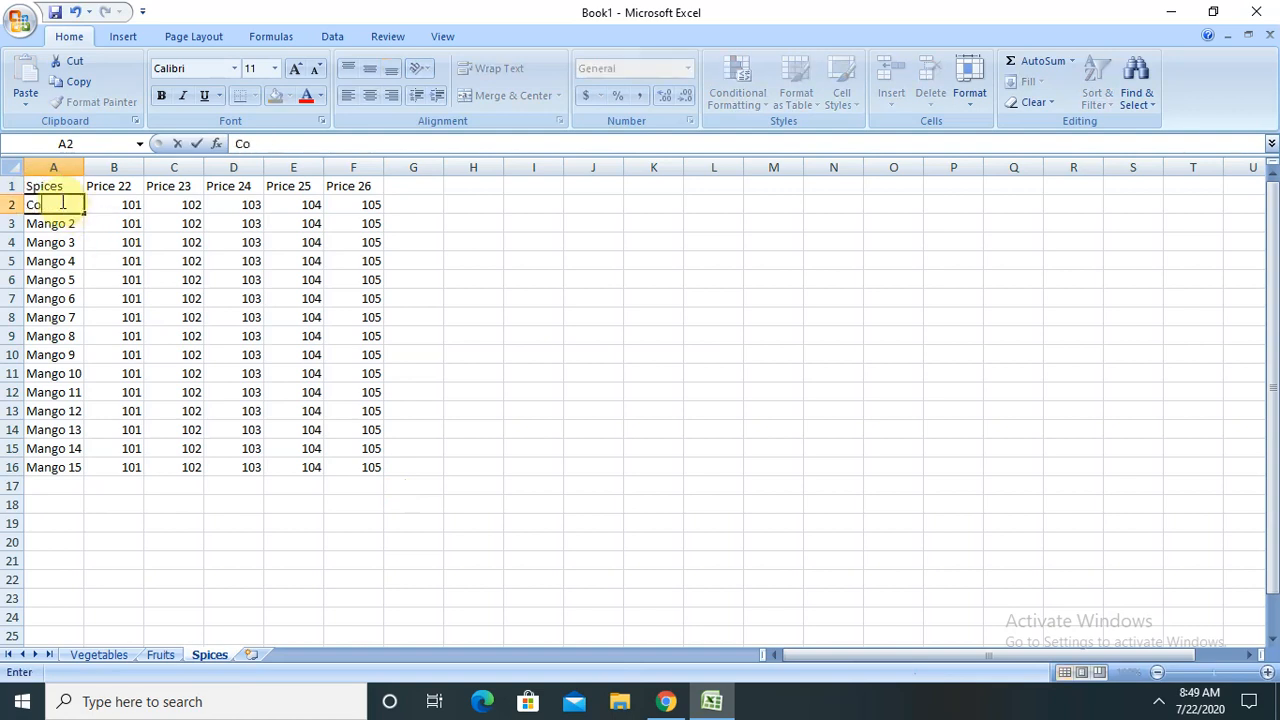
click(177, 280)
click(66, 207)
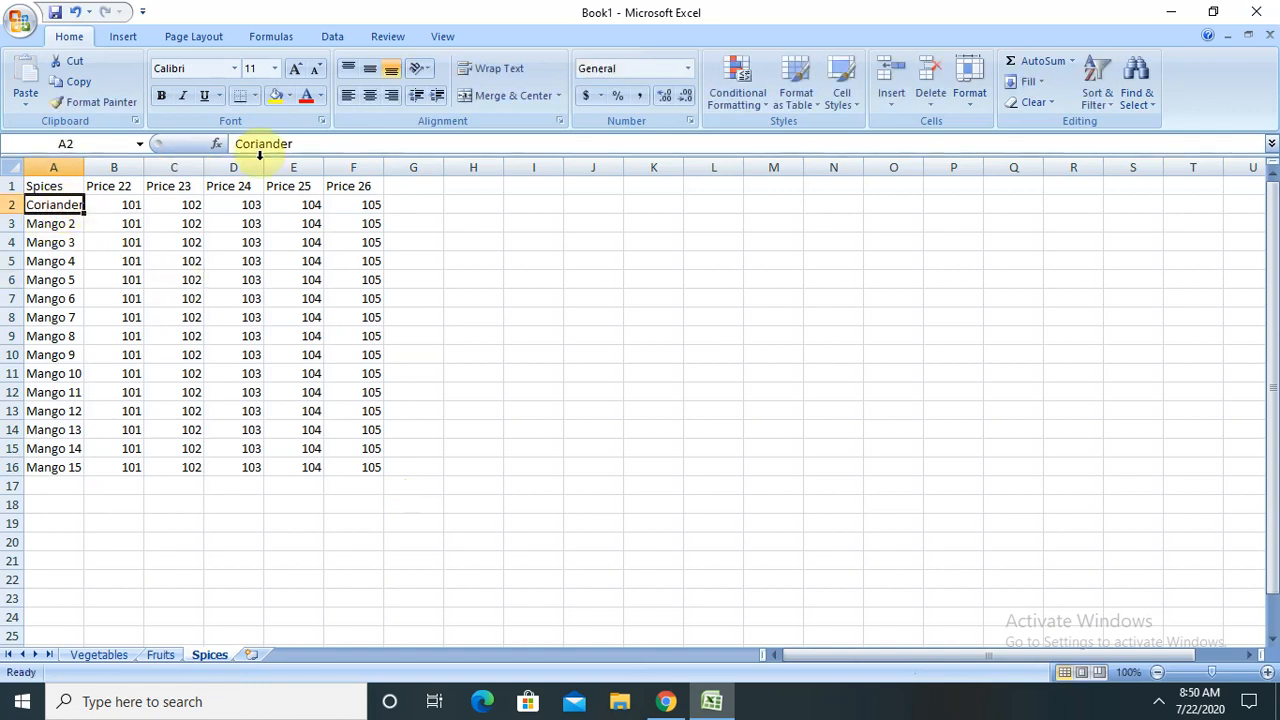
click(310, 146)
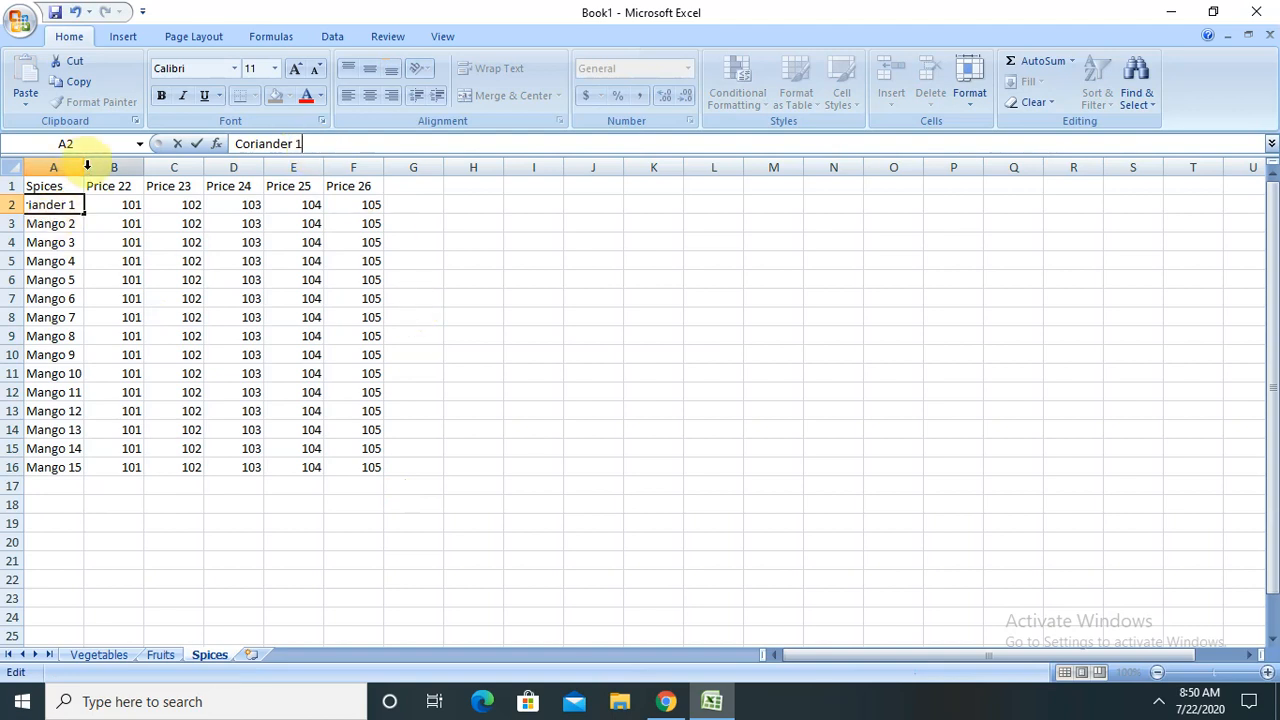
click(126, 258)
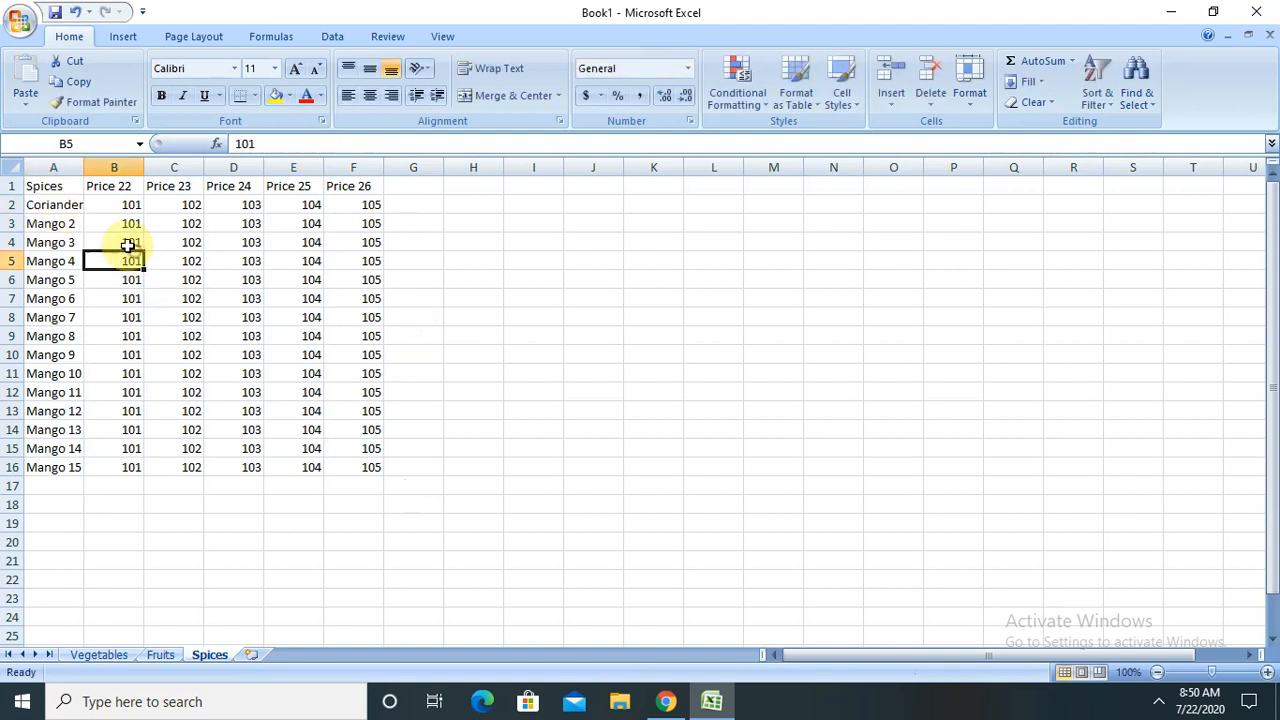
Fill the Coriander series from A2 down to A16 and autofit column A to its contents.
double_click(83, 166)
click(90, 204)
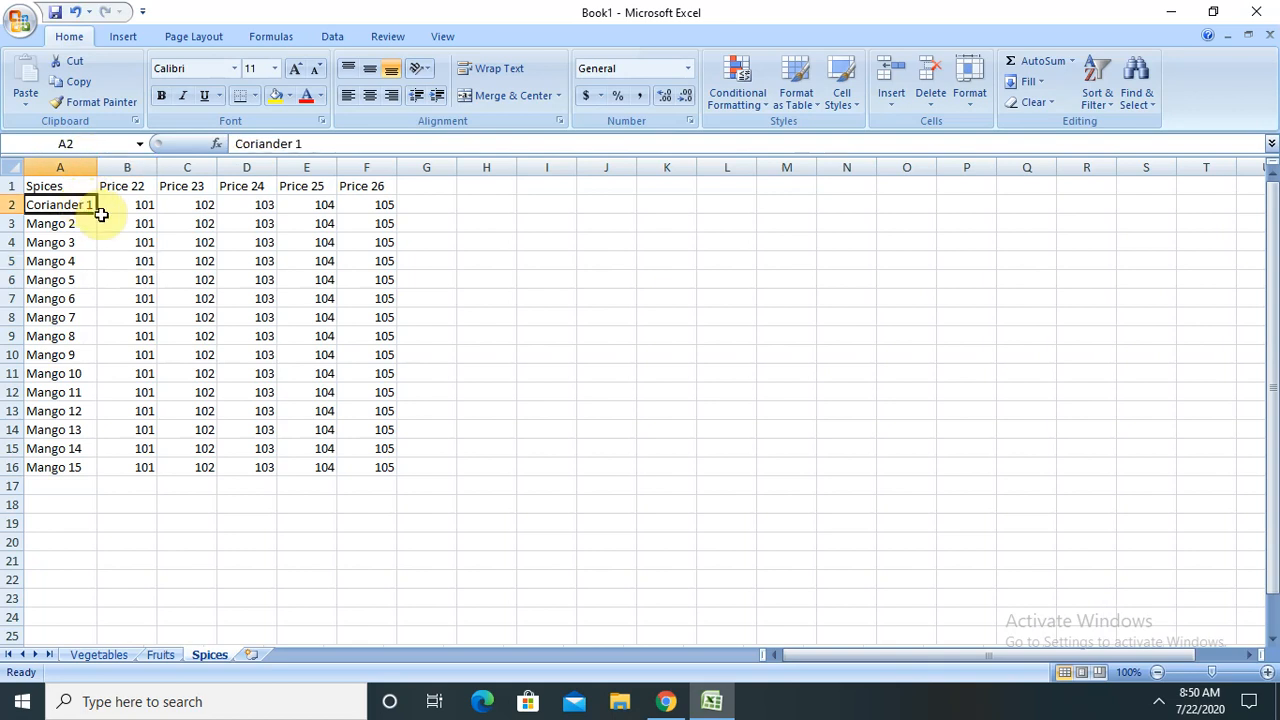
drag(97, 213, 120, 478)
click(548, 410)
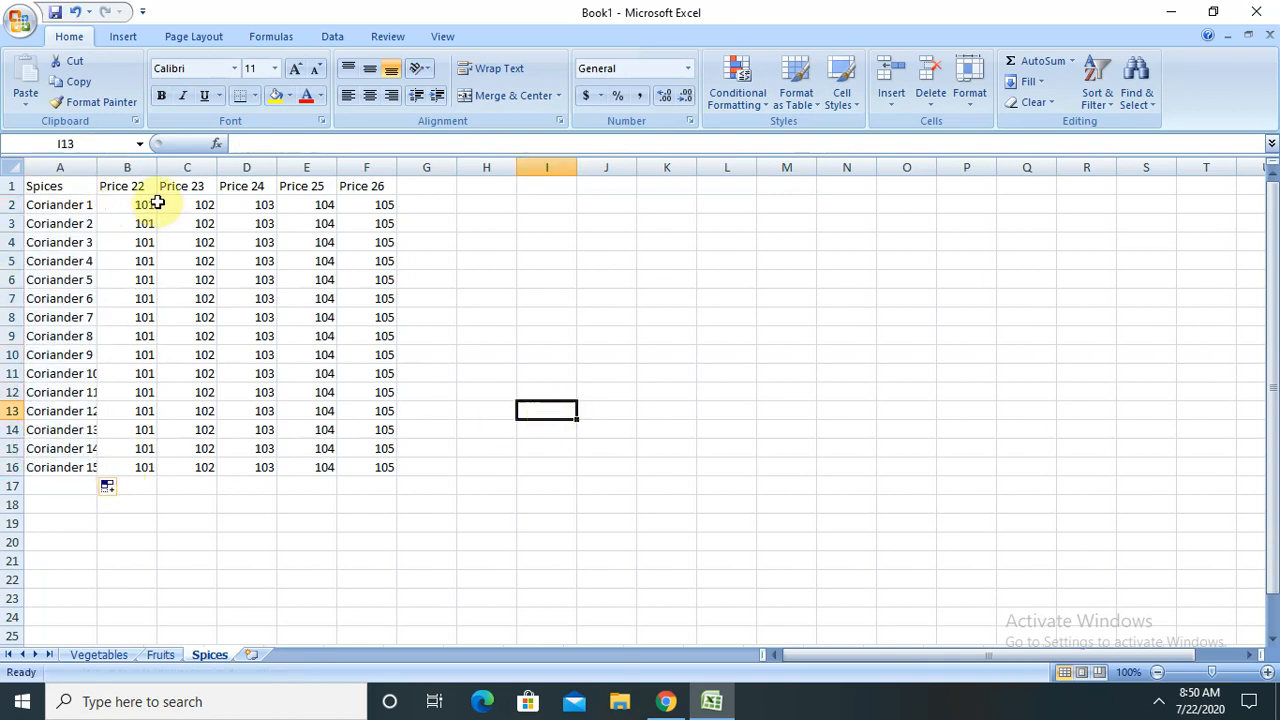
double_click(98, 165)
click(332, 352)
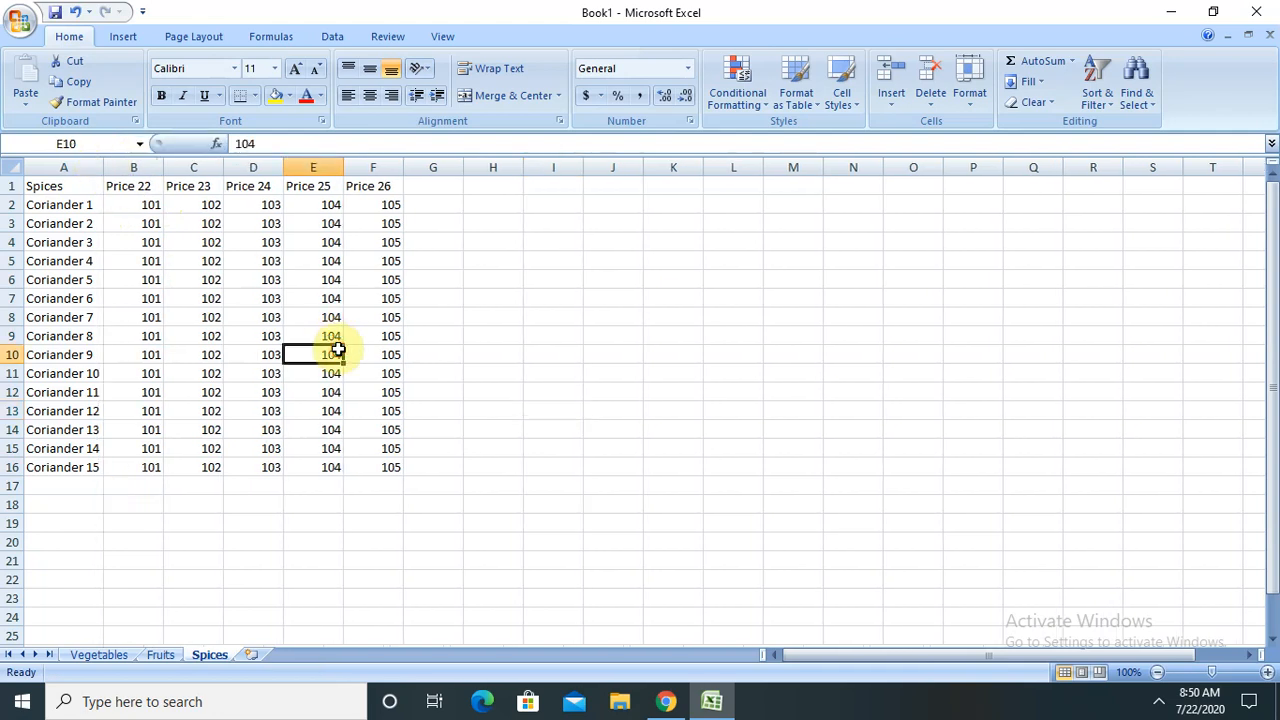
On the Vegetables sheet, start a Sum consolidation and add B2:D2 of that sheet as the first reference.
click(100, 654)
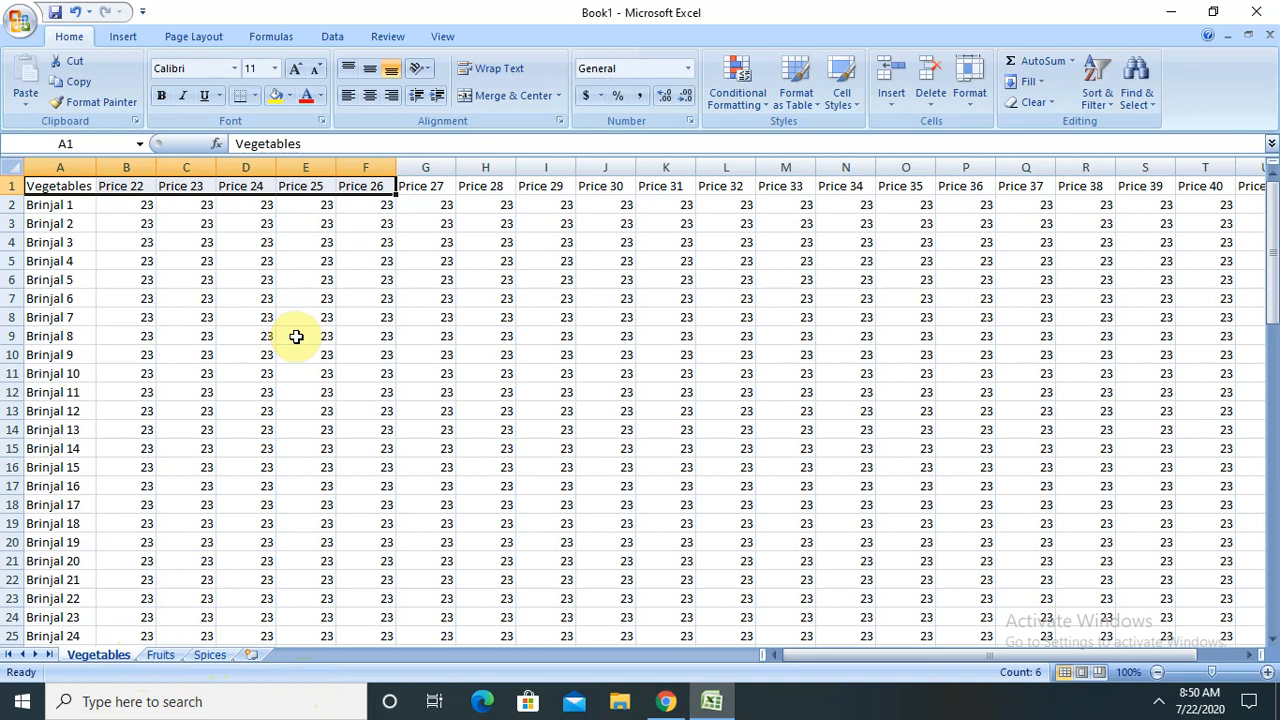
click(318, 281)
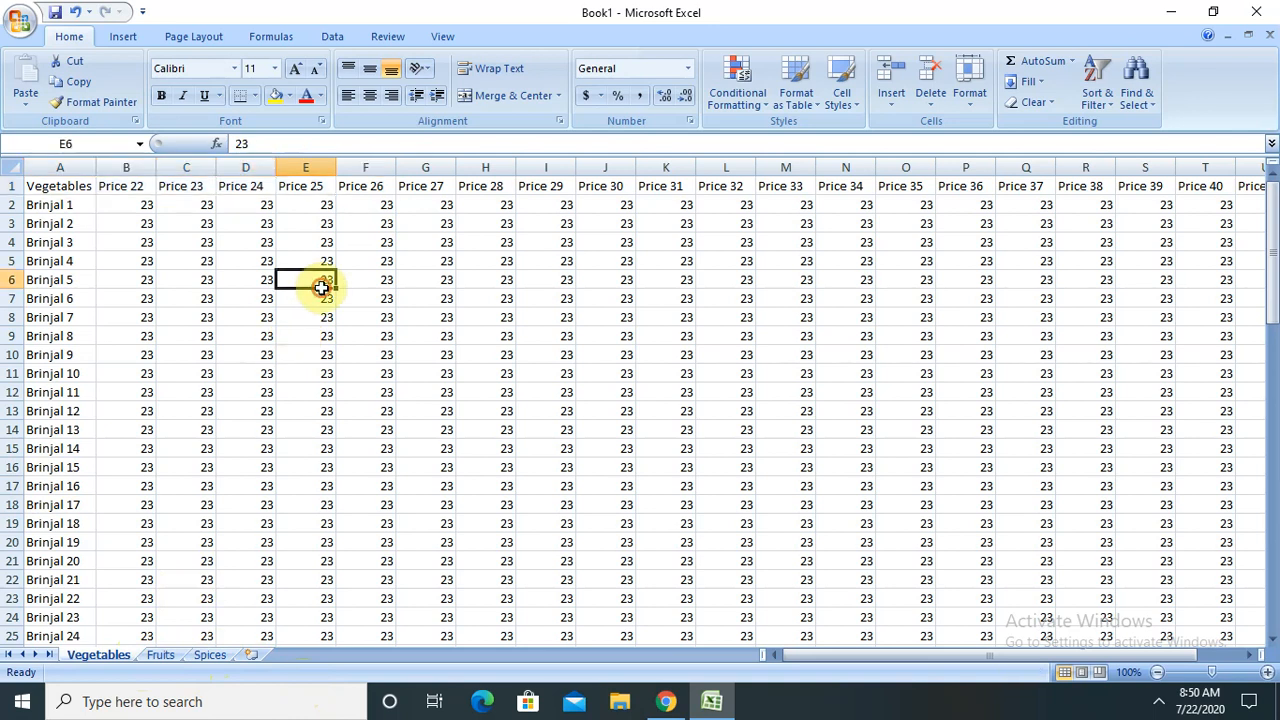
click(332, 36)
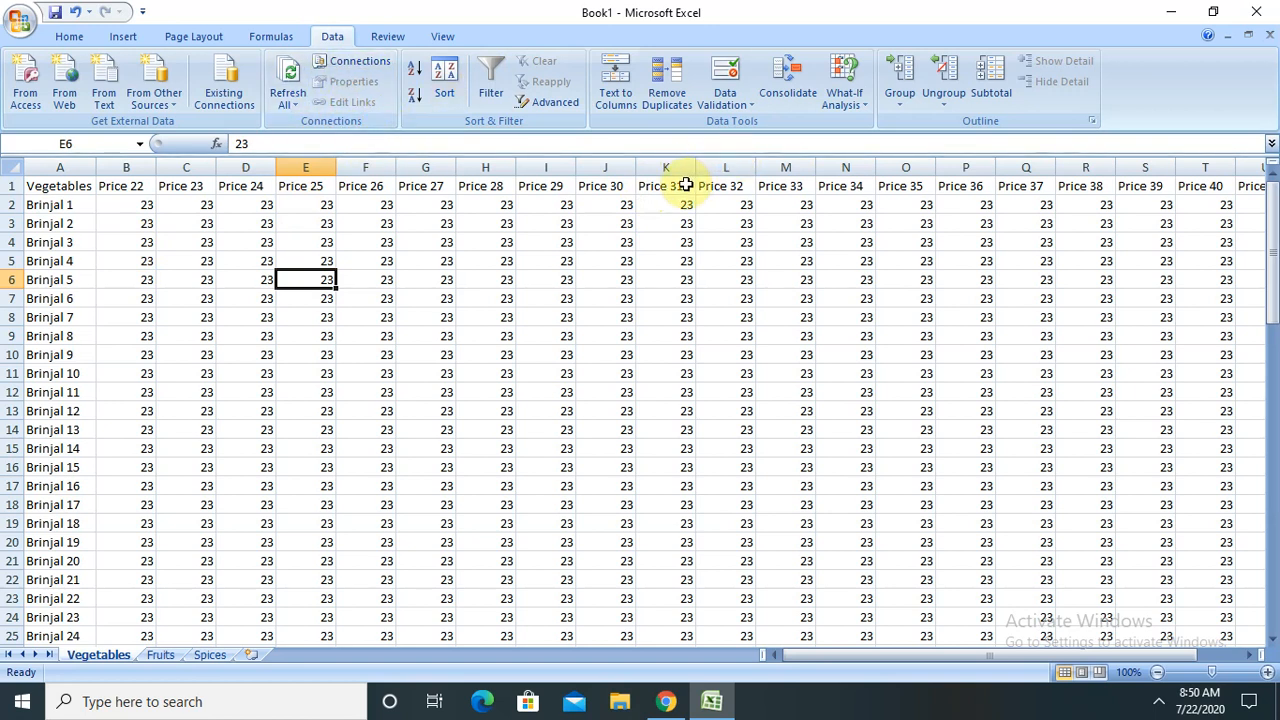
click(787, 95)
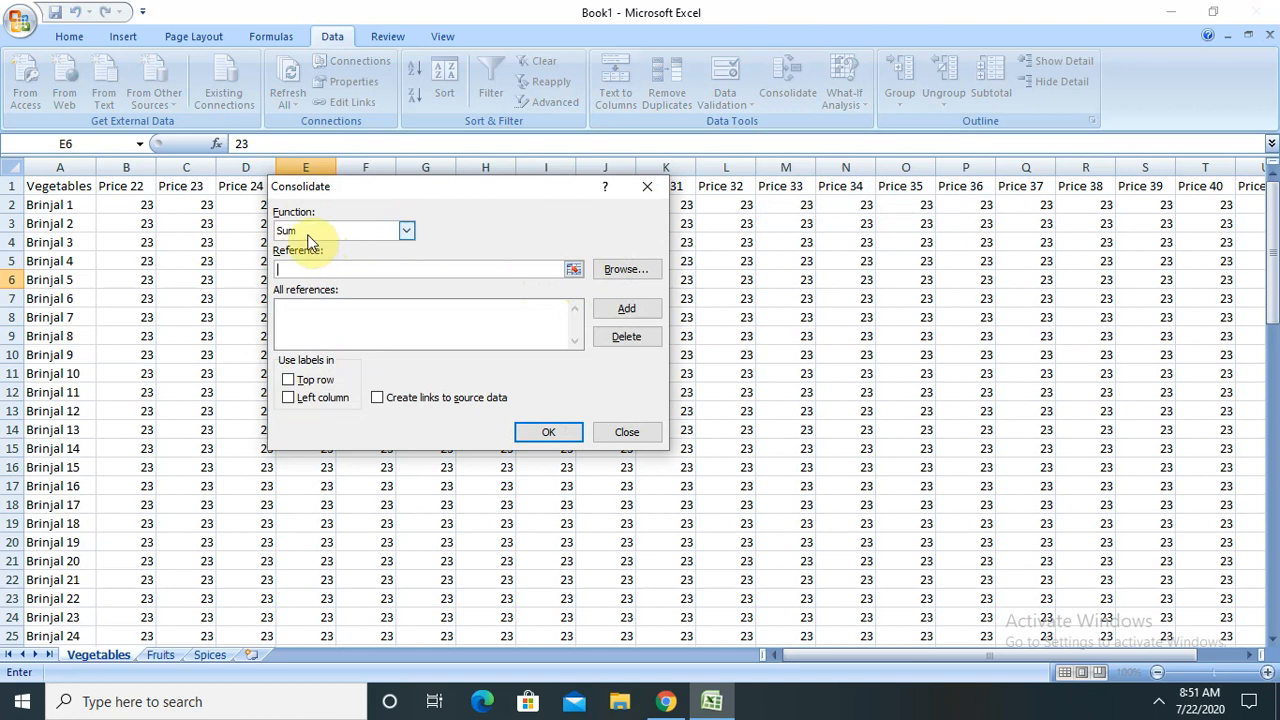
click(573, 274)
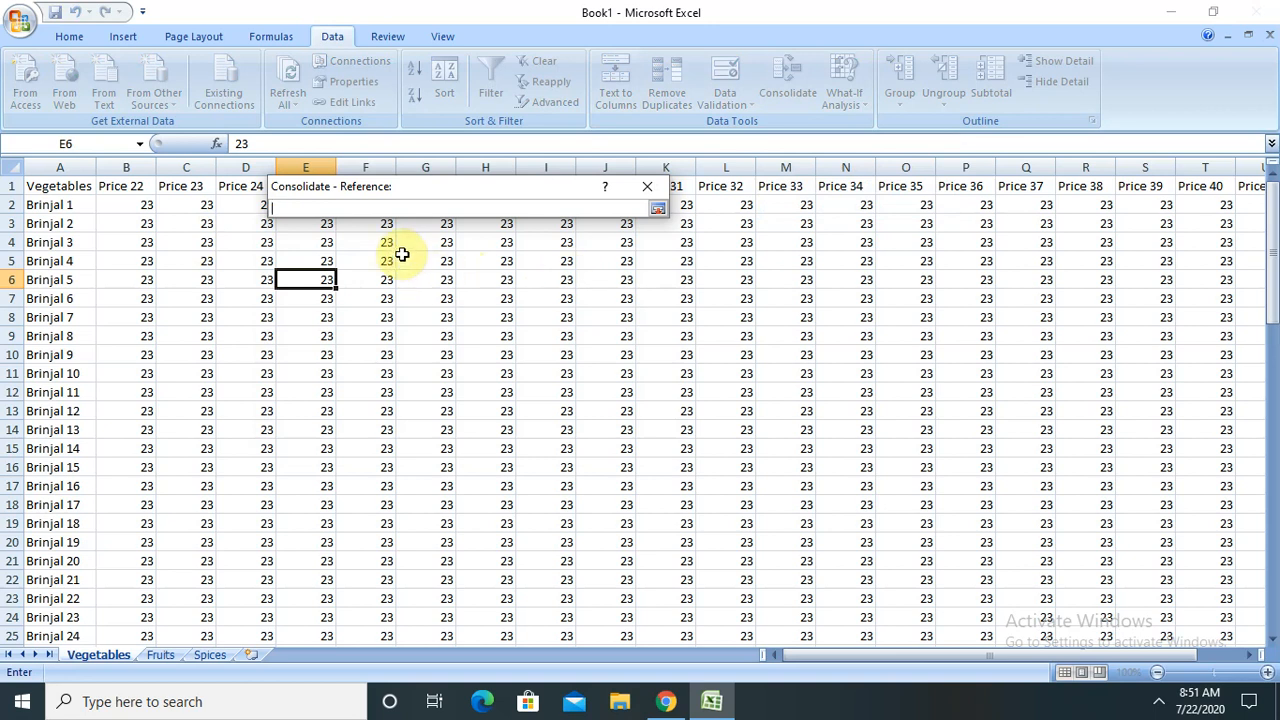
click(122, 202)
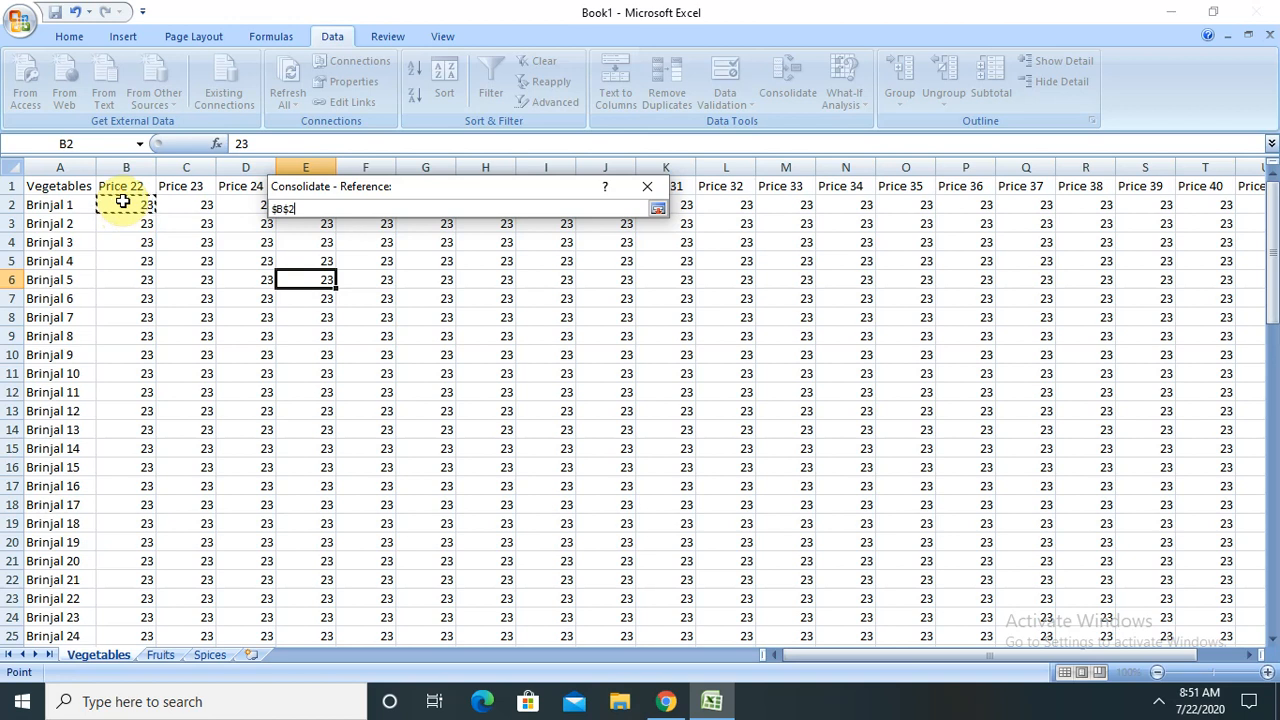
drag(133, 204, 258, 204)
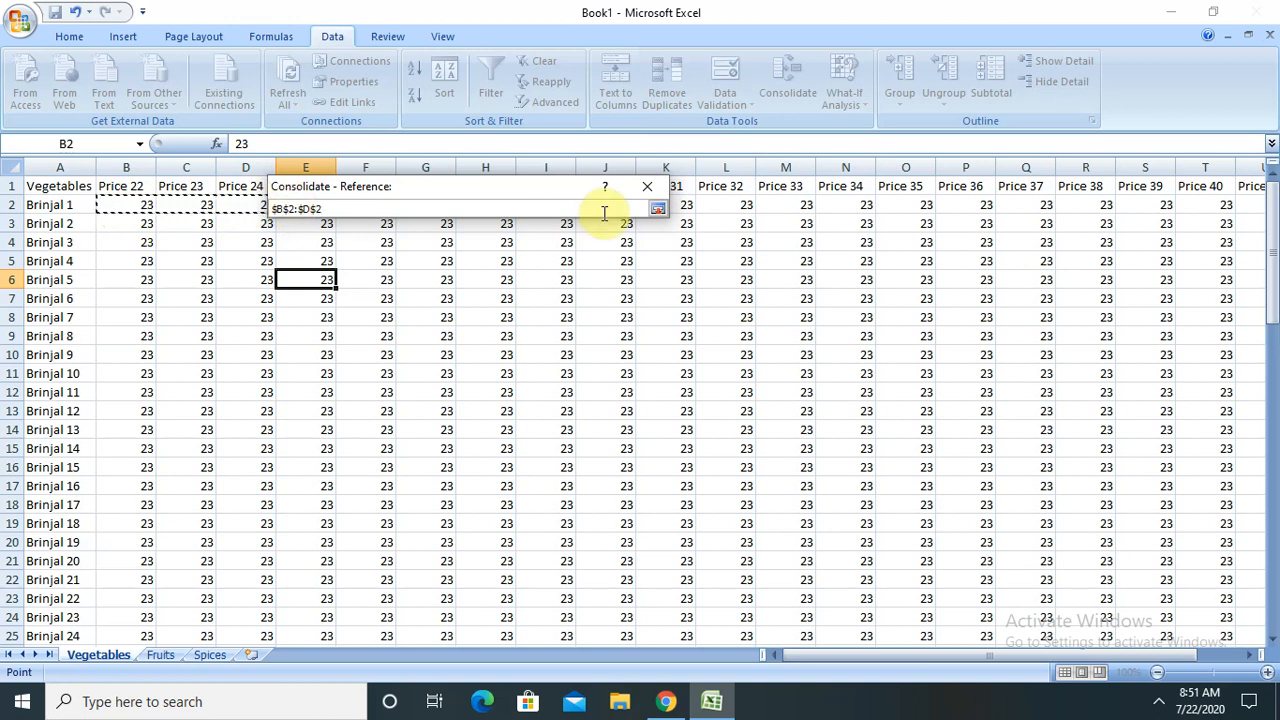
click(658, 209)
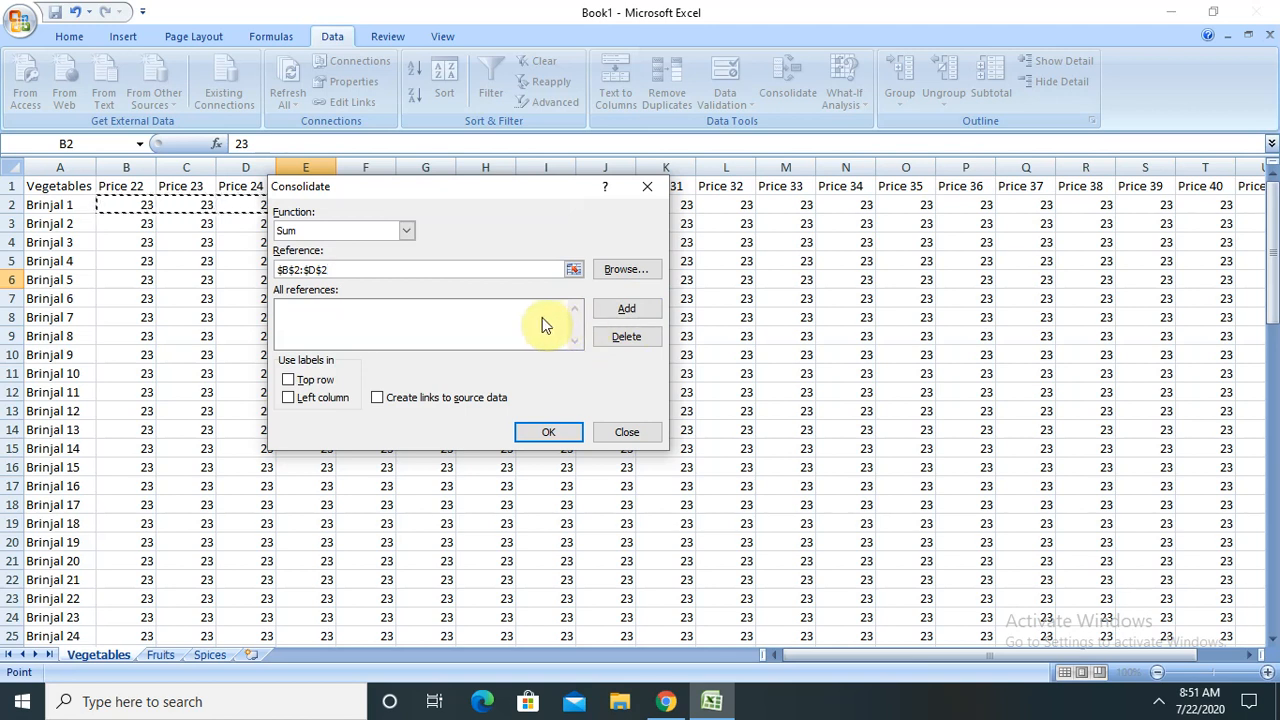
click(626, 308)
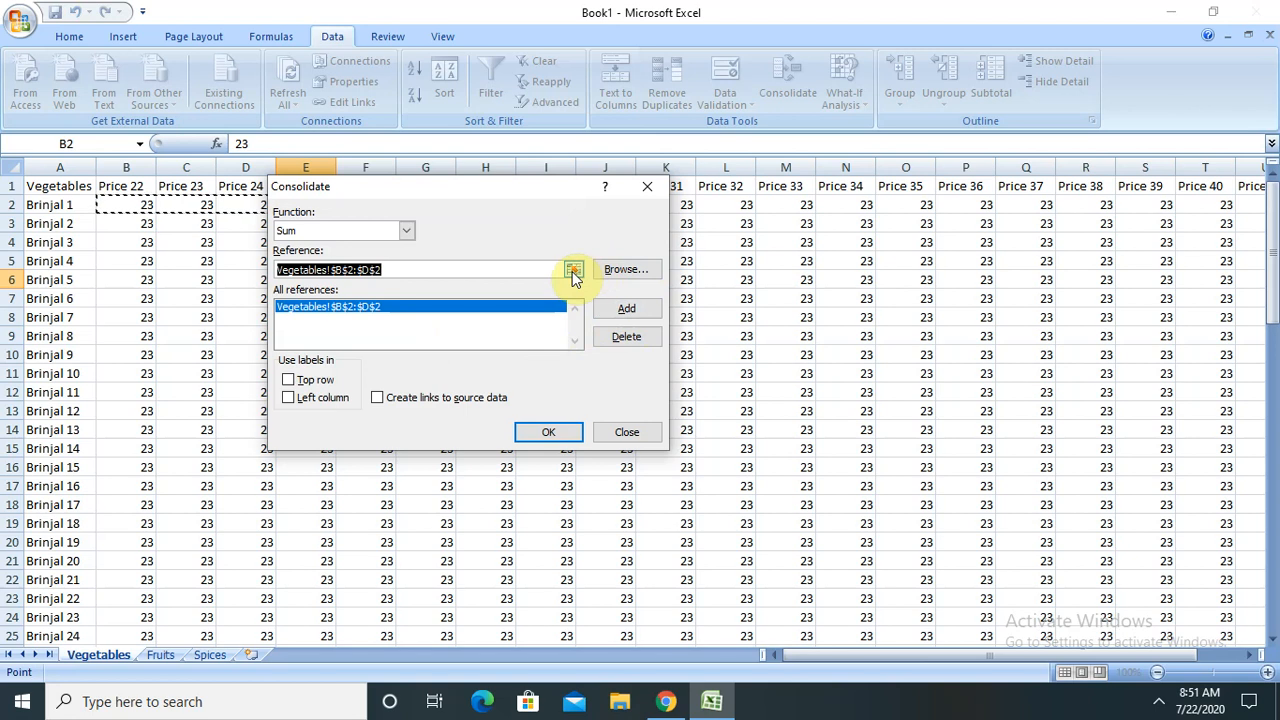
Add B2:D2 of the Fruits sheet to the consolidation references.
click(160, 655)
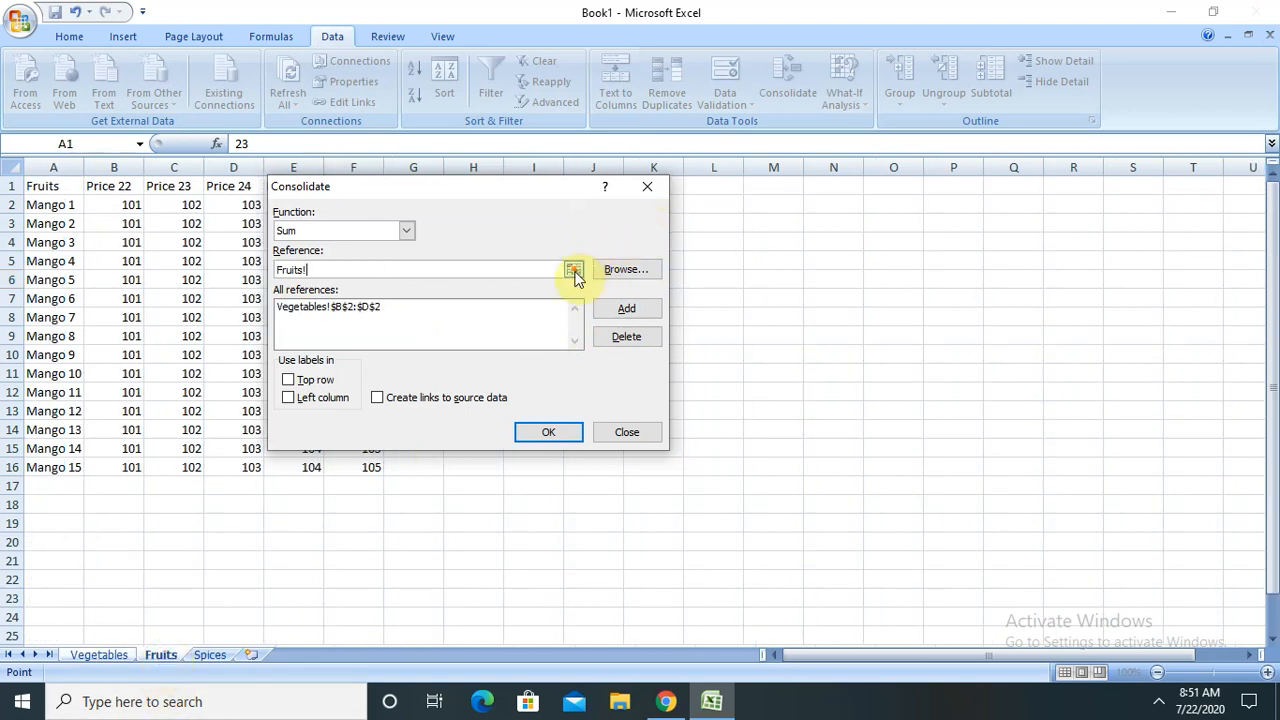
click(573, 272)
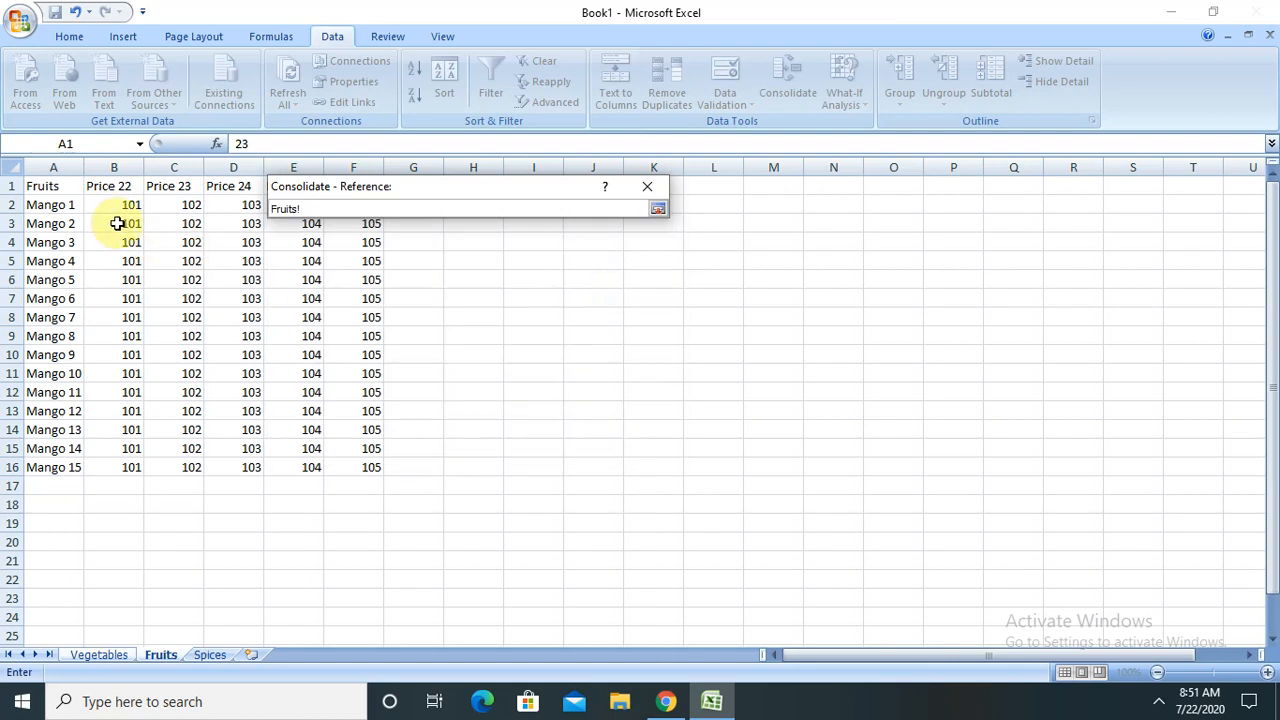
drag(105, 203, 246, 204)
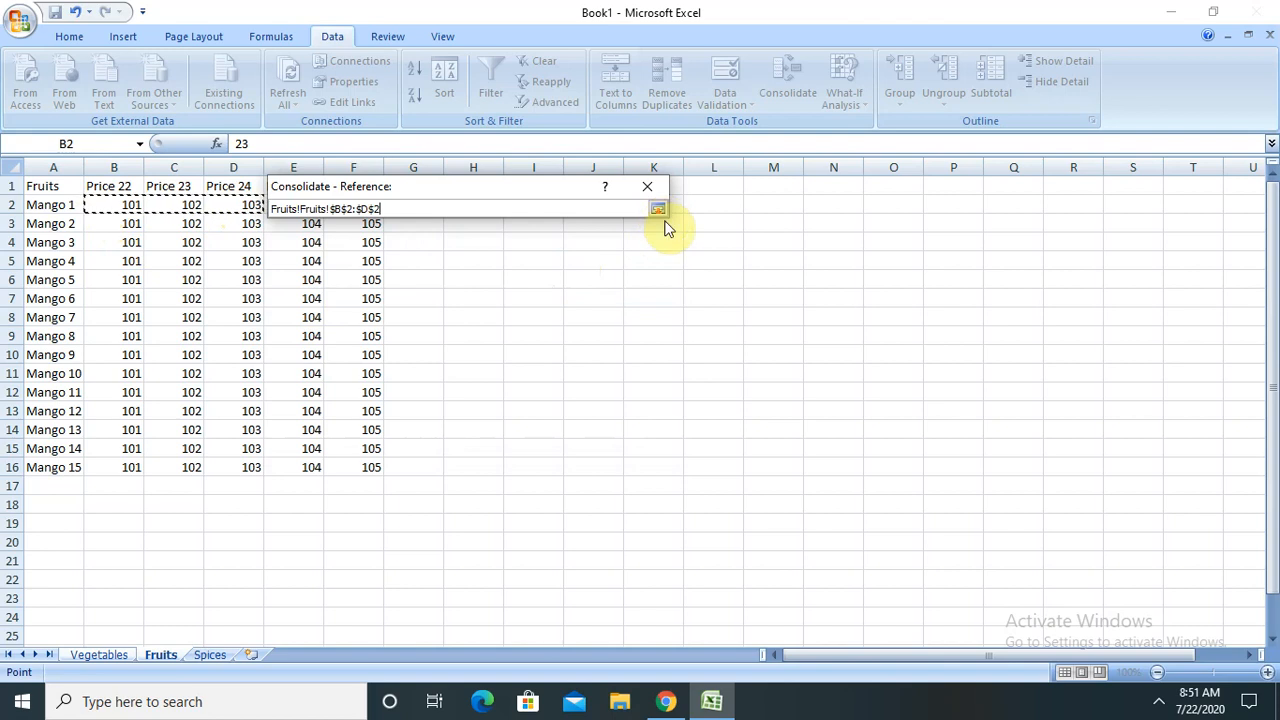
click(660, 211)
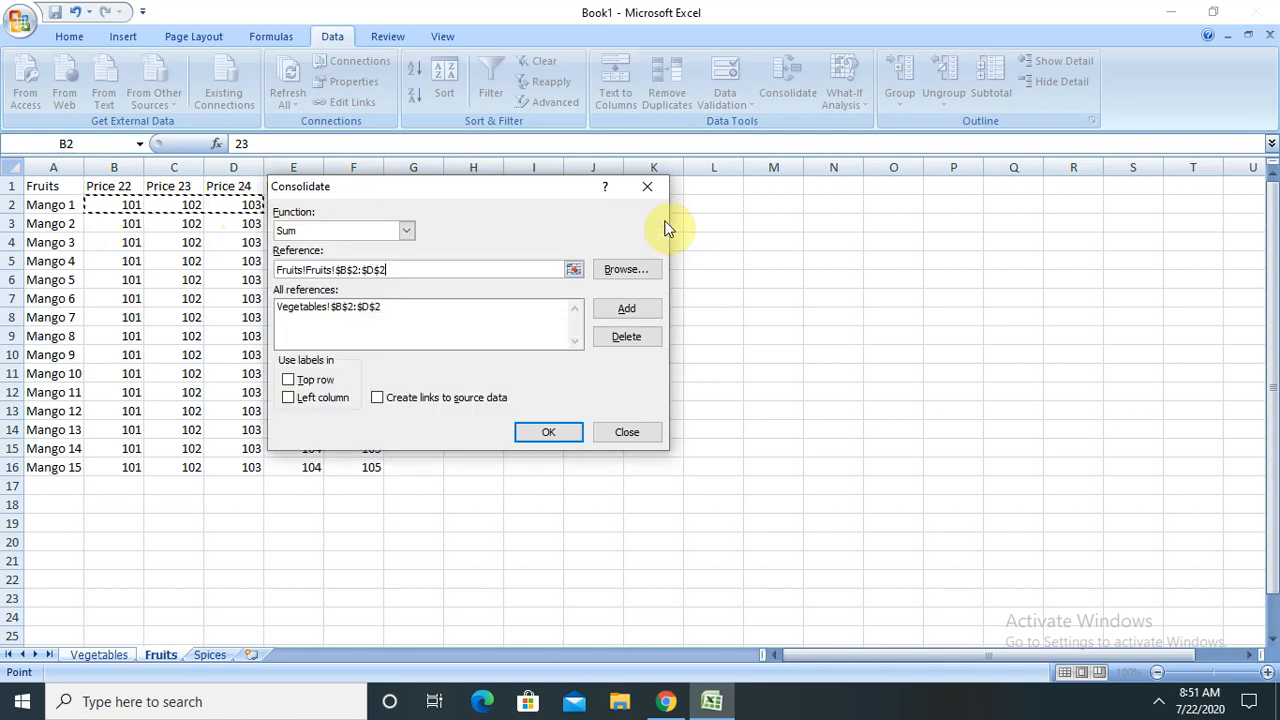
click(628, 307)
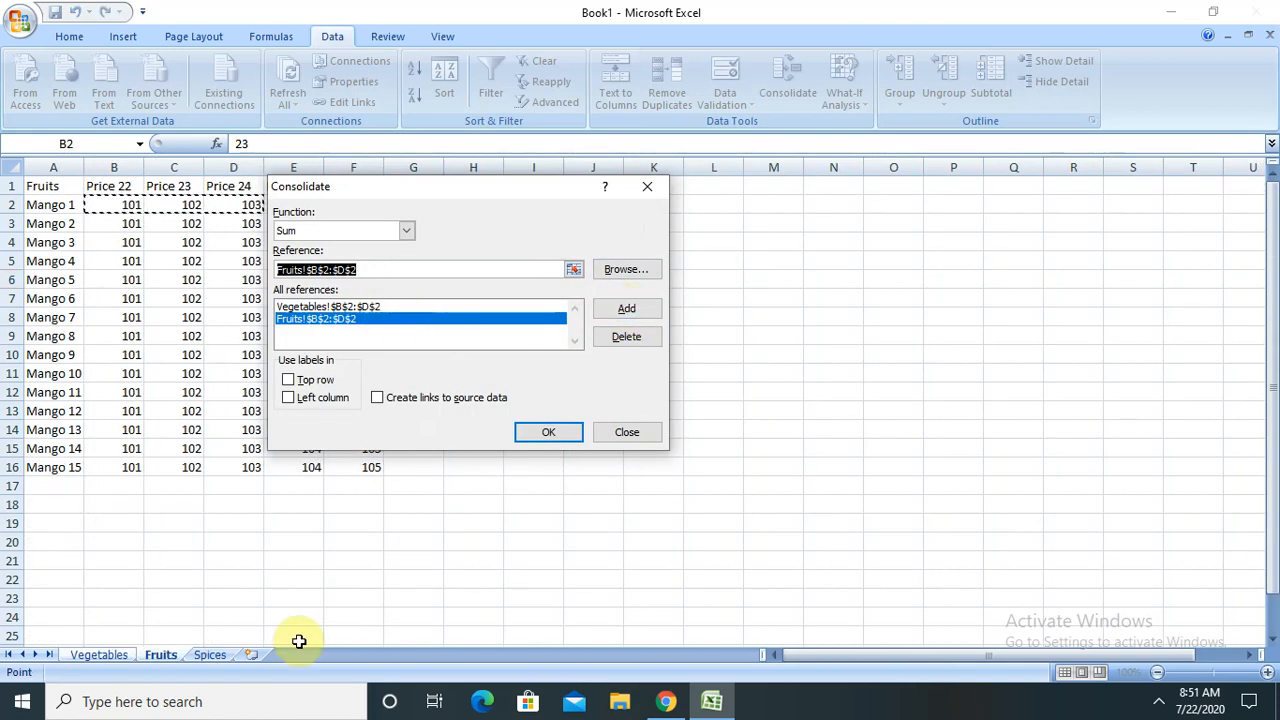
Specify B2:D2 of the Spices sheet as the third reference and try to consolidate using Top row labels.
click(211, 655)
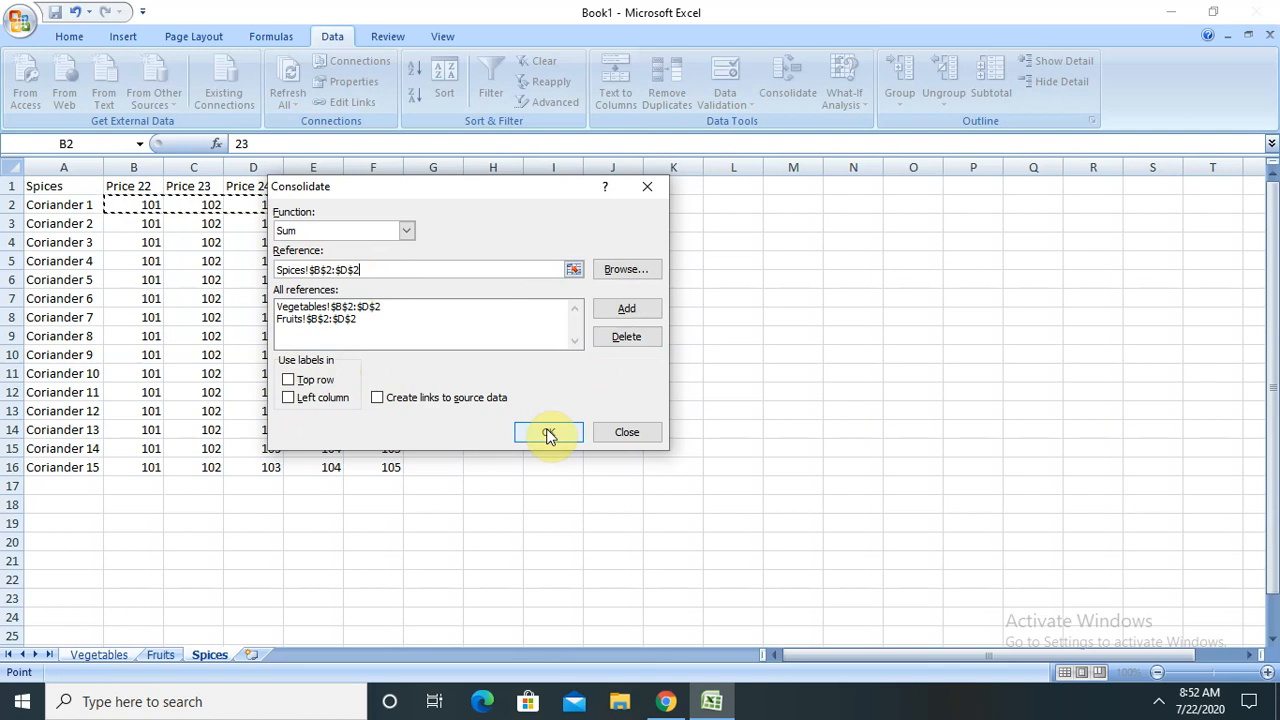
click(289, 380)
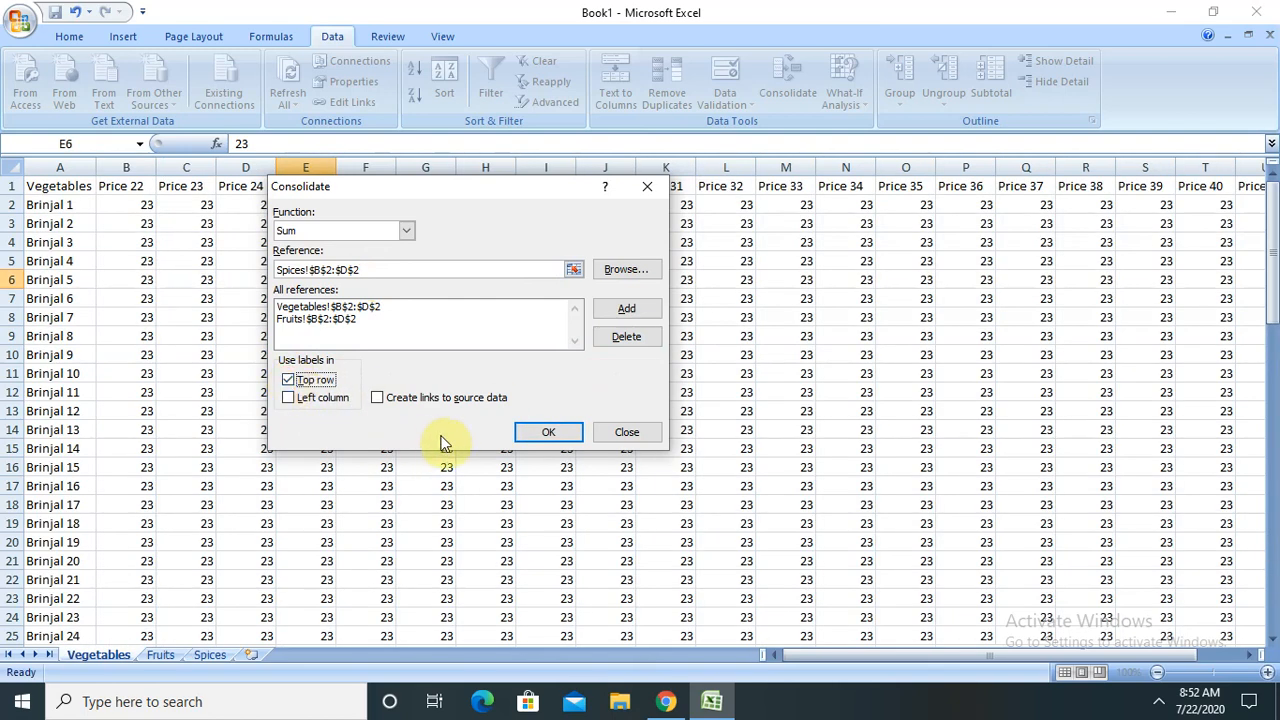
click(537, 438)
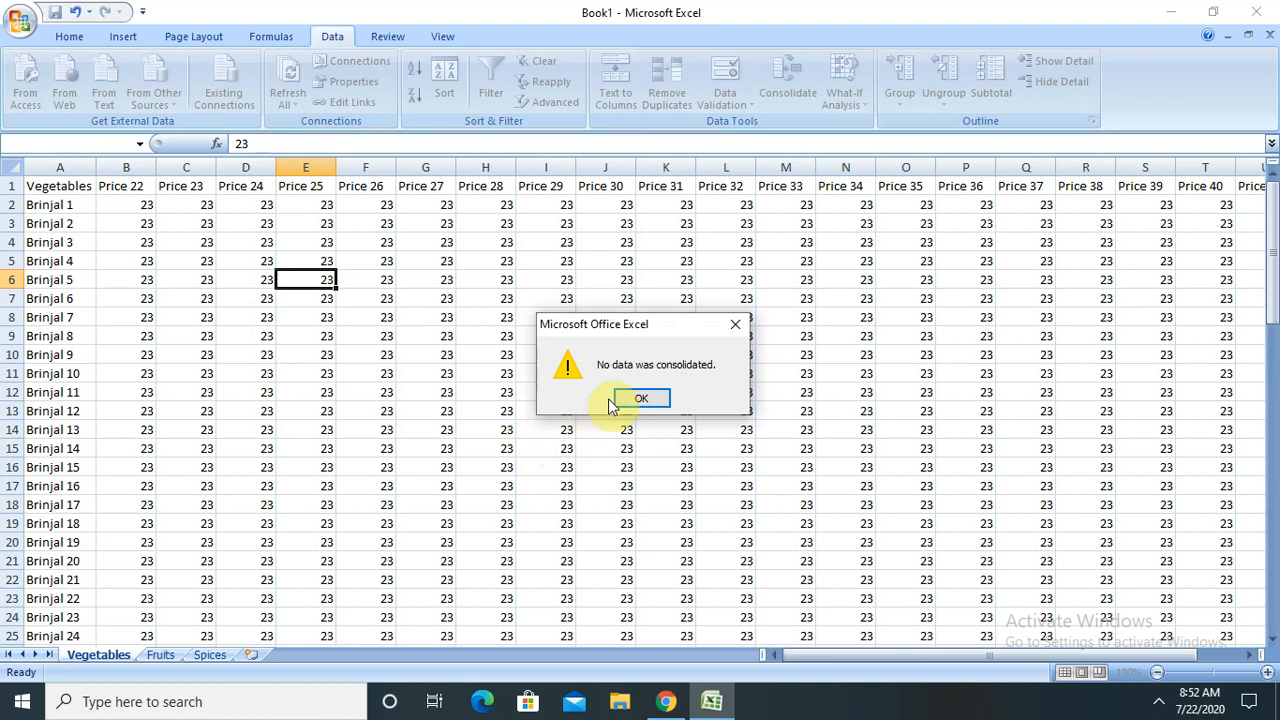
click(636, 400)
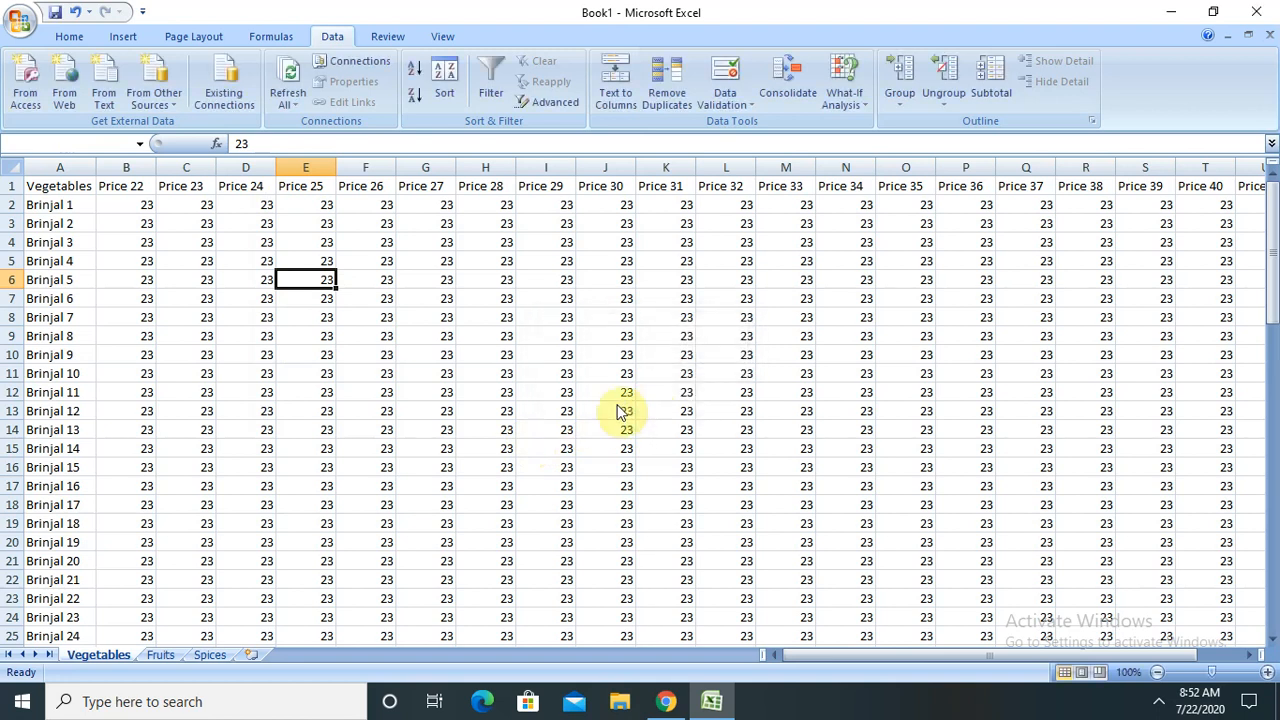
Consolidate the three sheets' B2:D2 references with Sum into the Vegetables sheet, starting at cell B3.
click(150, 259)
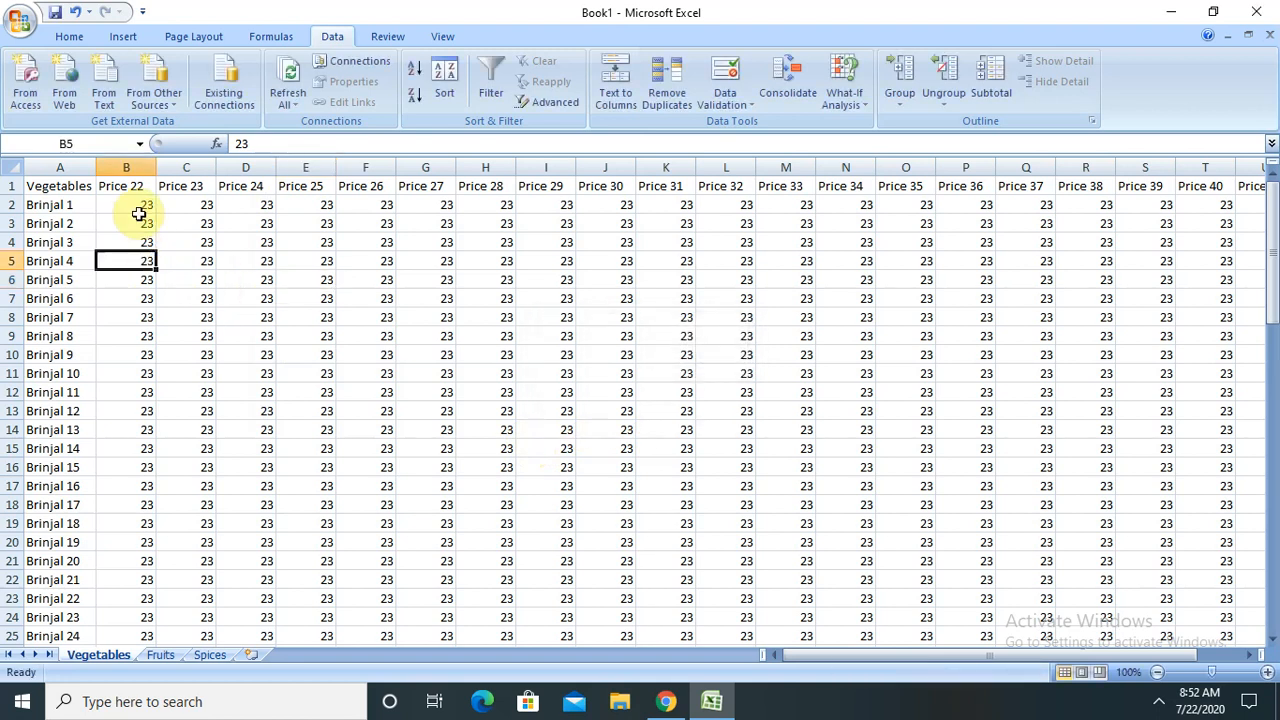
click(140, 220)
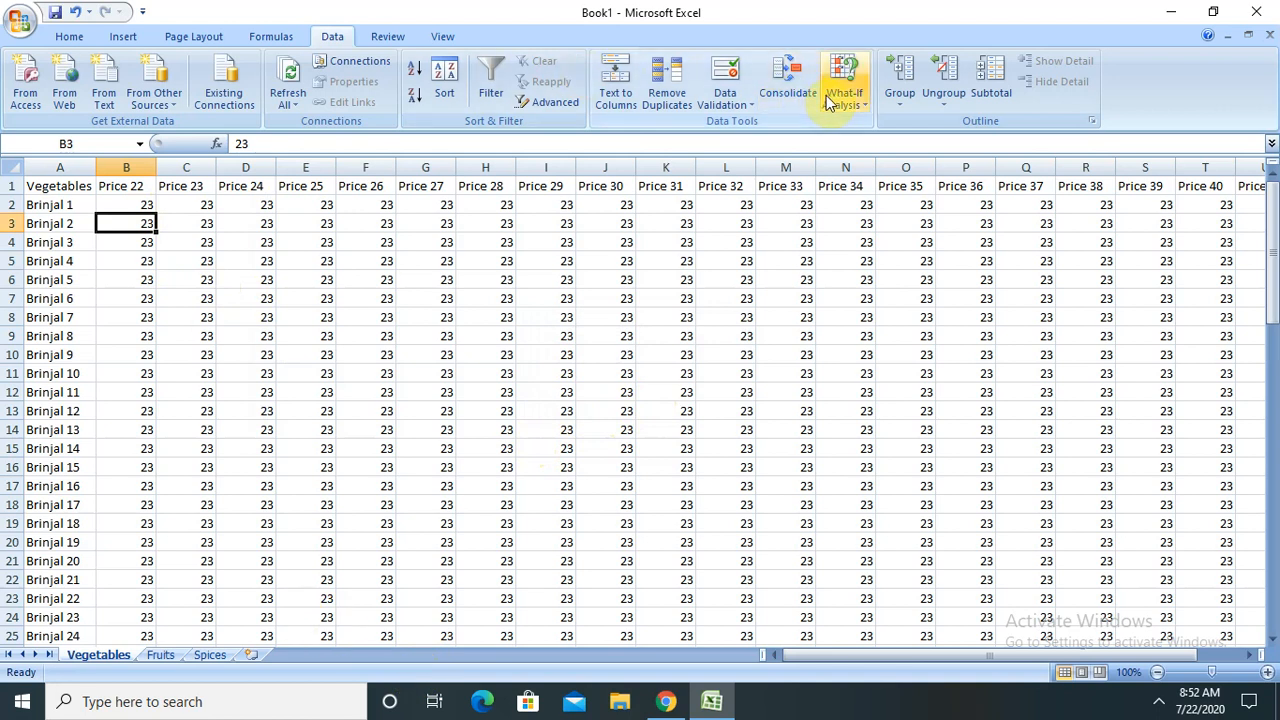
click(786, 88)
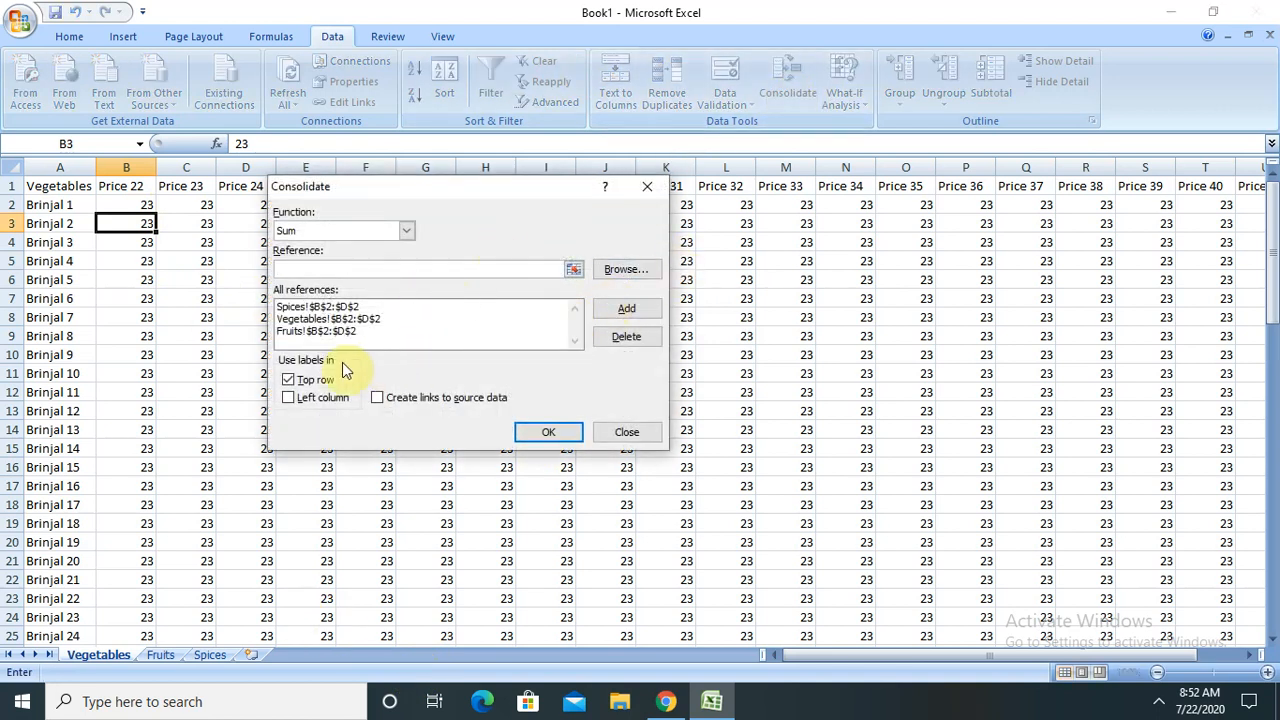
click(553, 432)
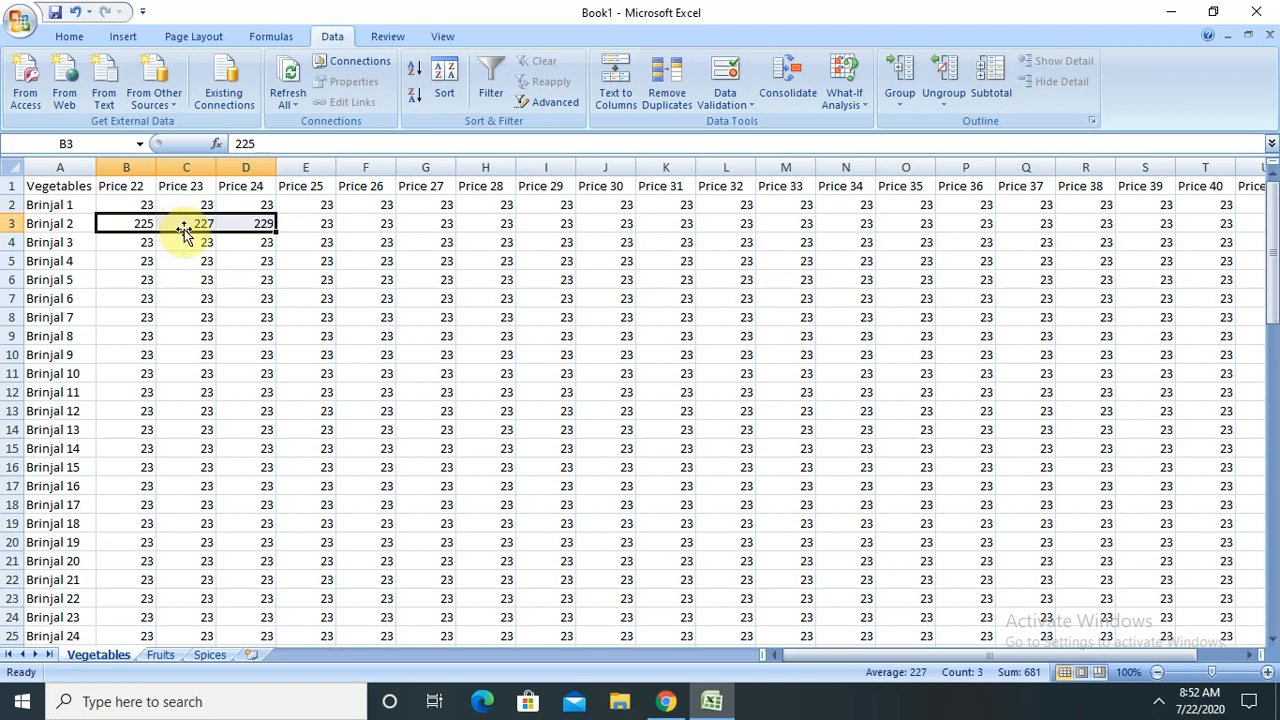
Compare the row 2 prices on the Fruits and Spices sheets with the consolidated sums in B3:D3 of Vegetables.
click(160, 657)
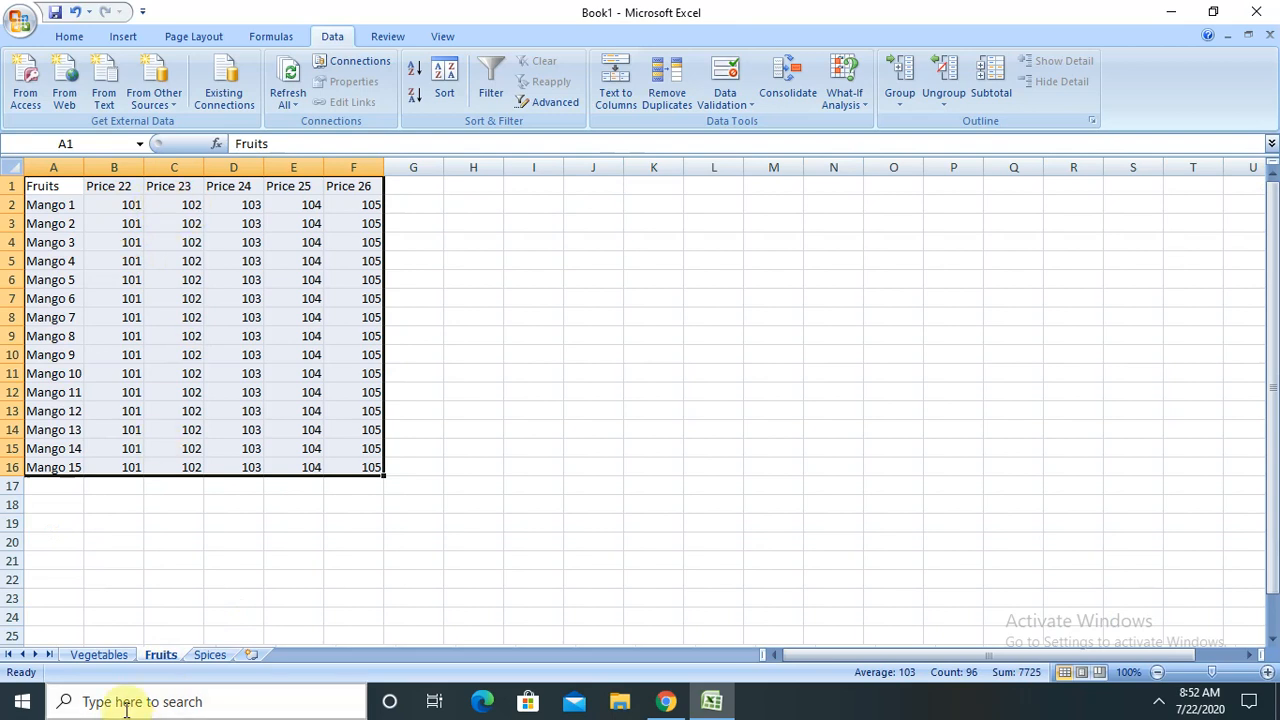
click(99, 655)
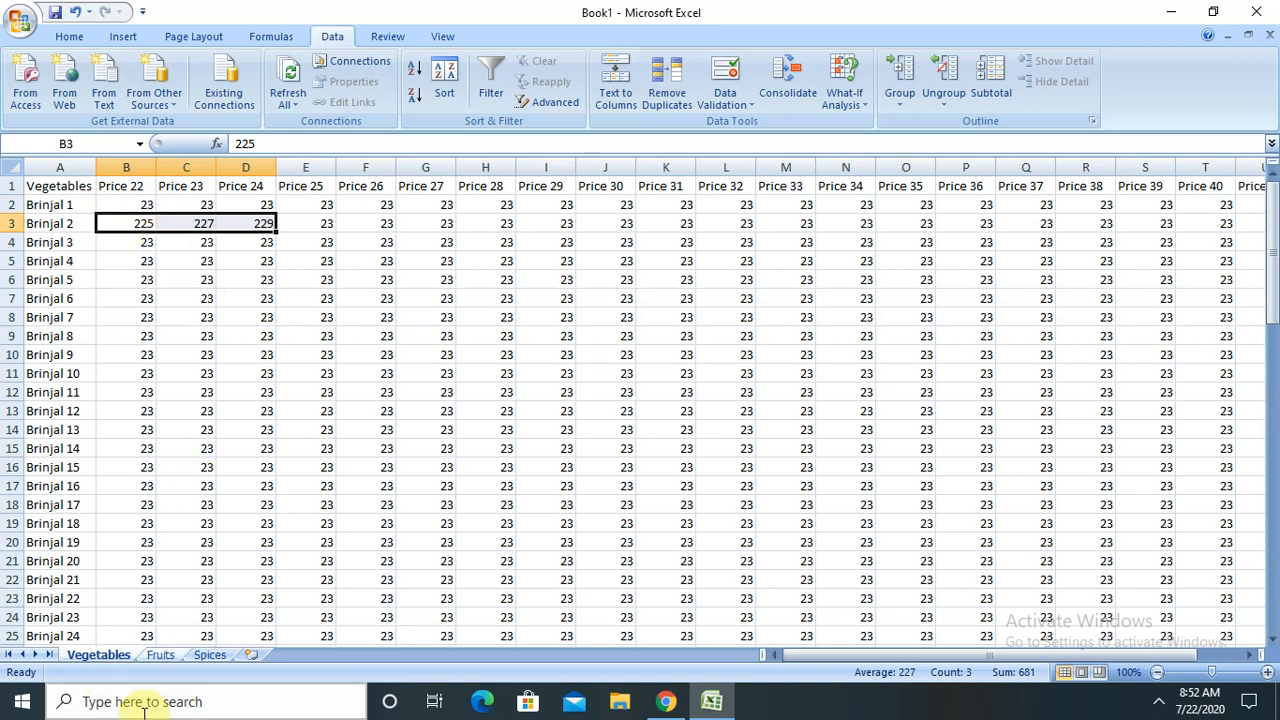
click(207, 654)
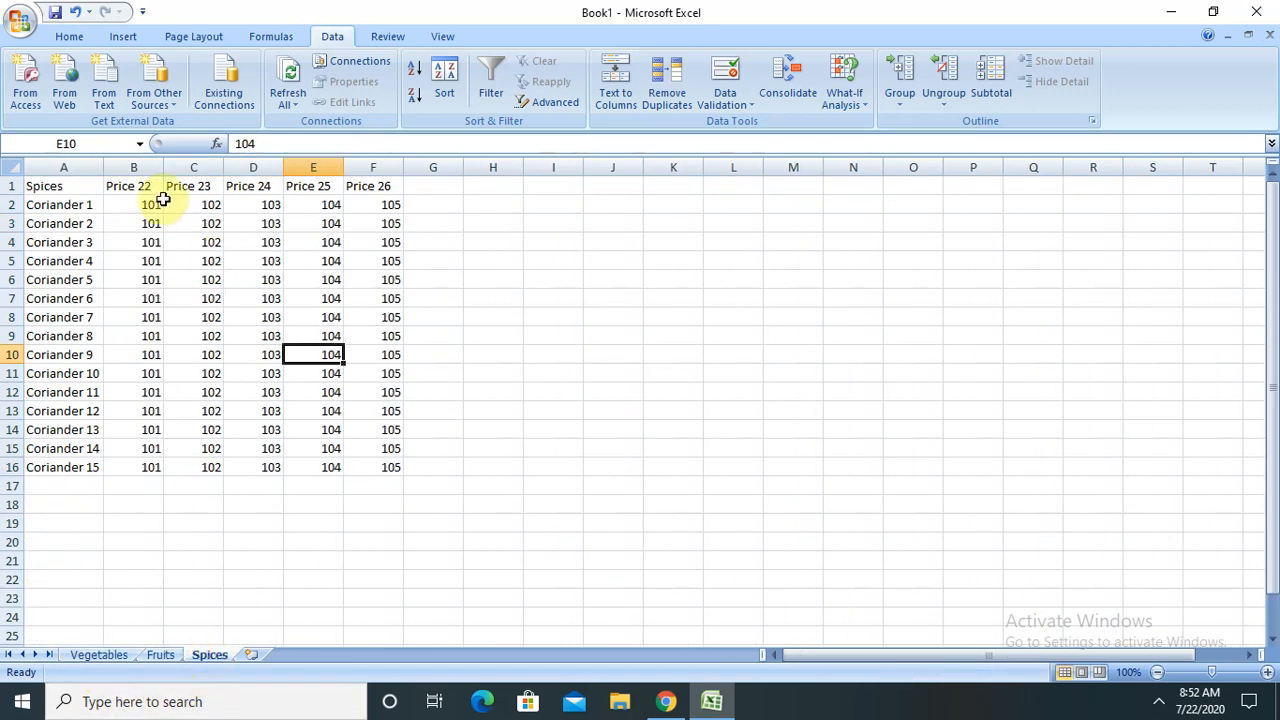
click(99, 655)
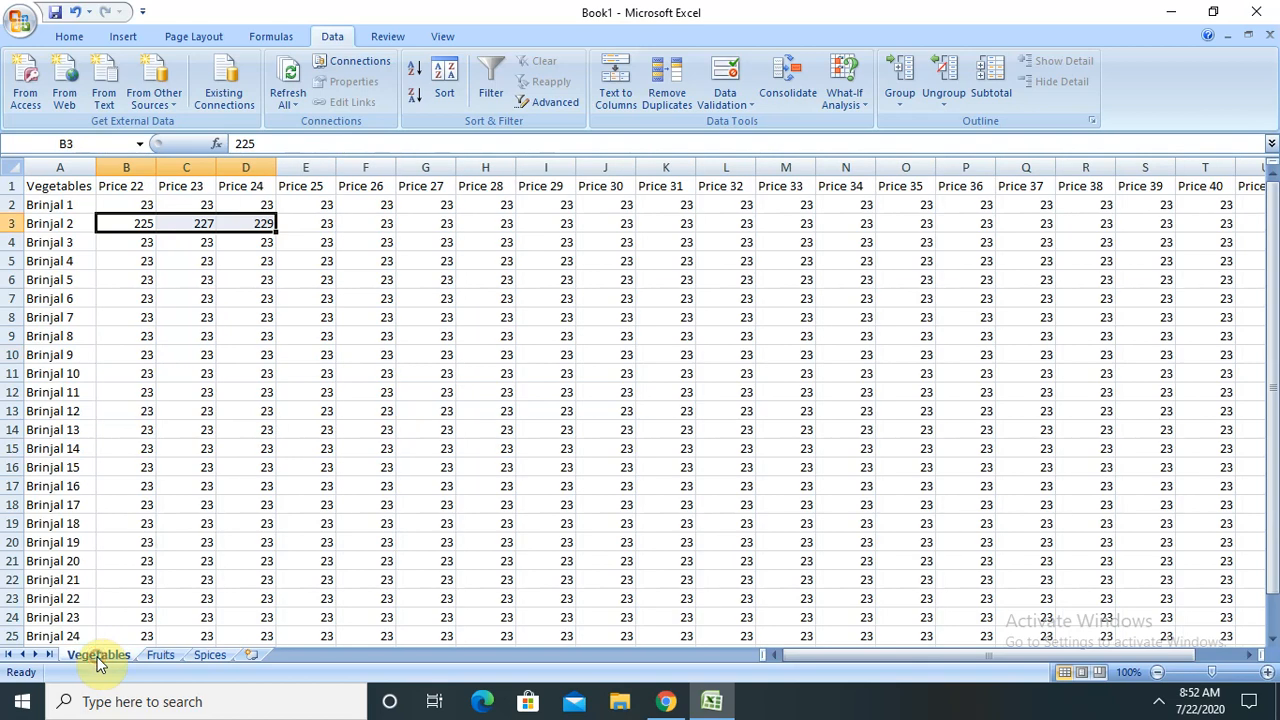
click(143, 220)
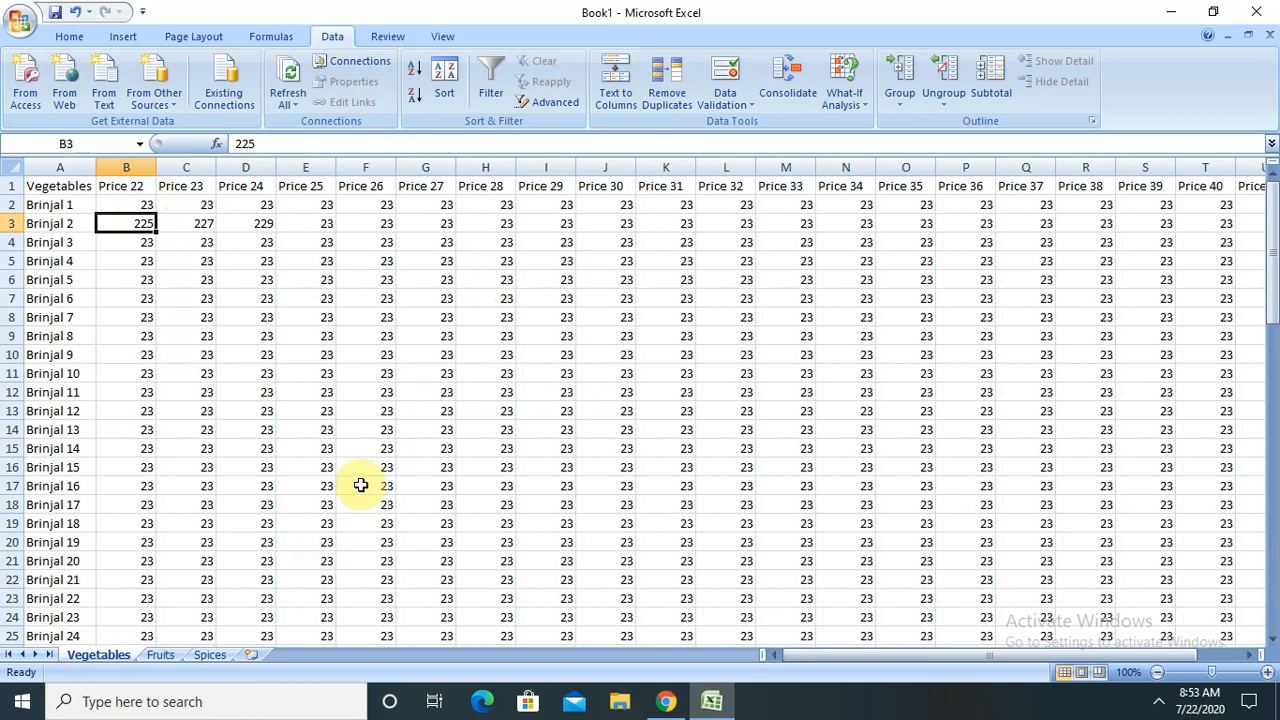
Consolidate the three sheets' B2:D2 references with the Sum function into the Vegetables sheet, starting at cell B13.
click(126, 408)
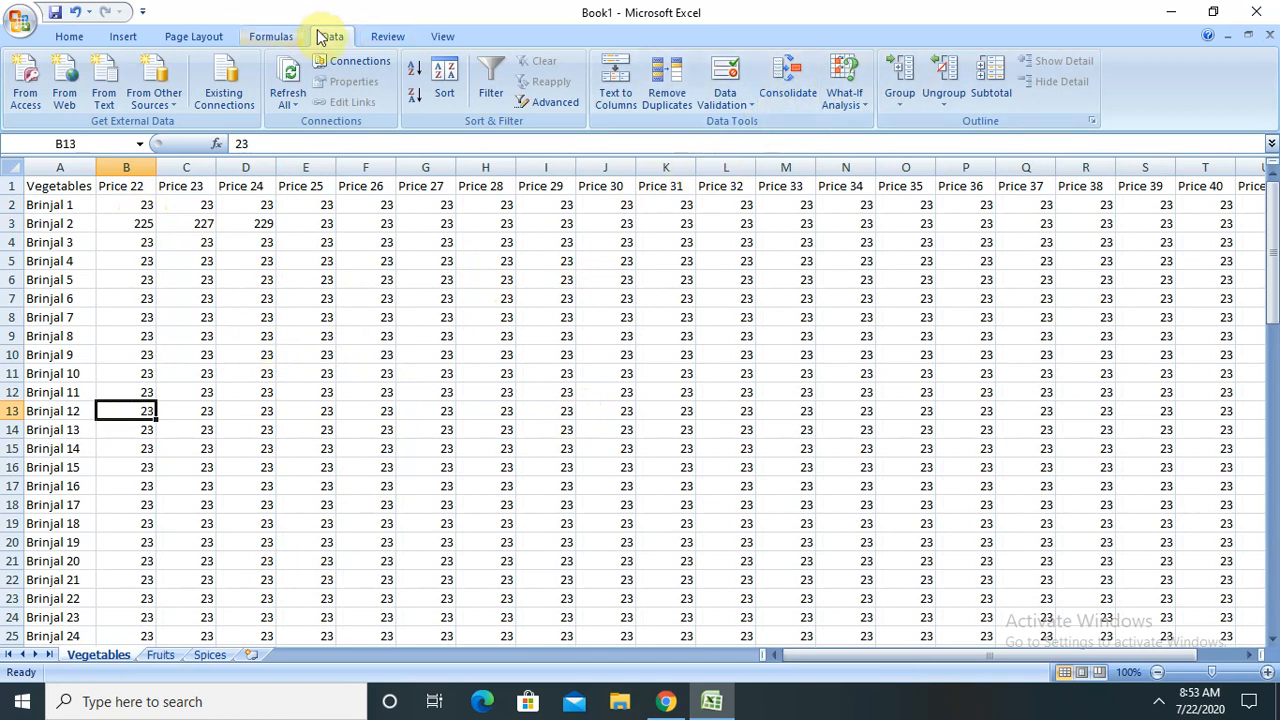
click(785, 85)
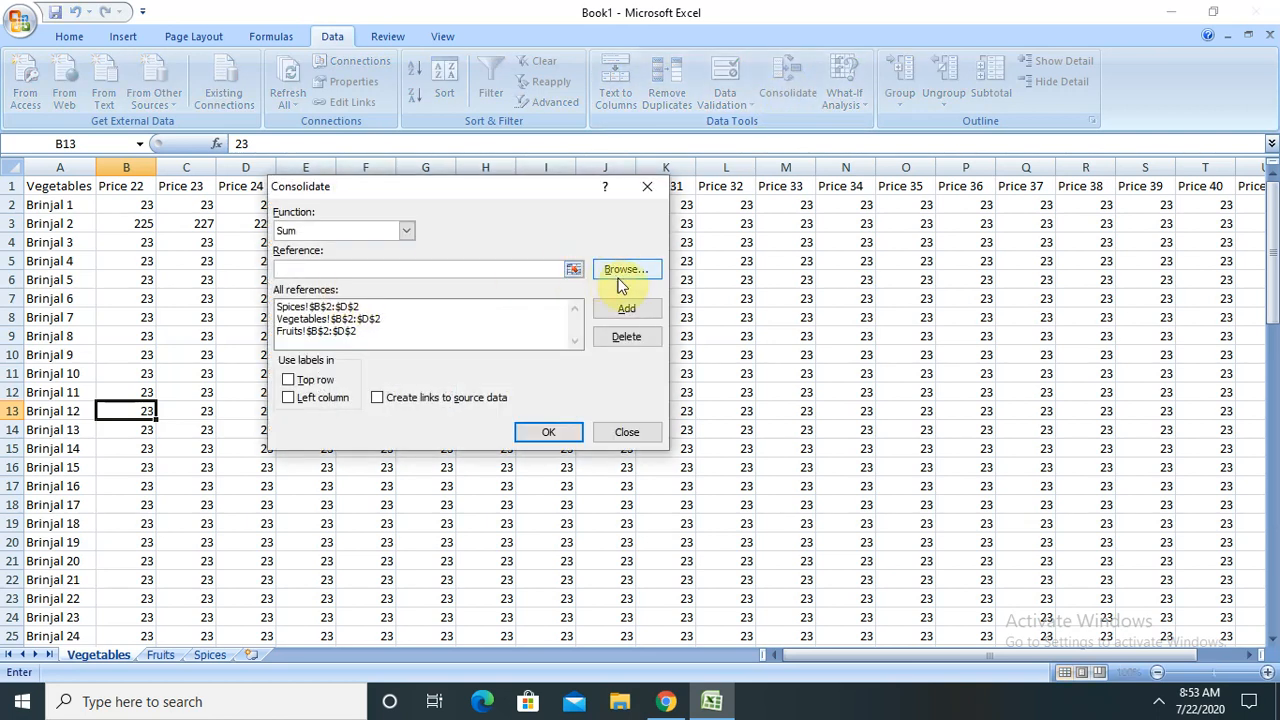
click(406, 231)
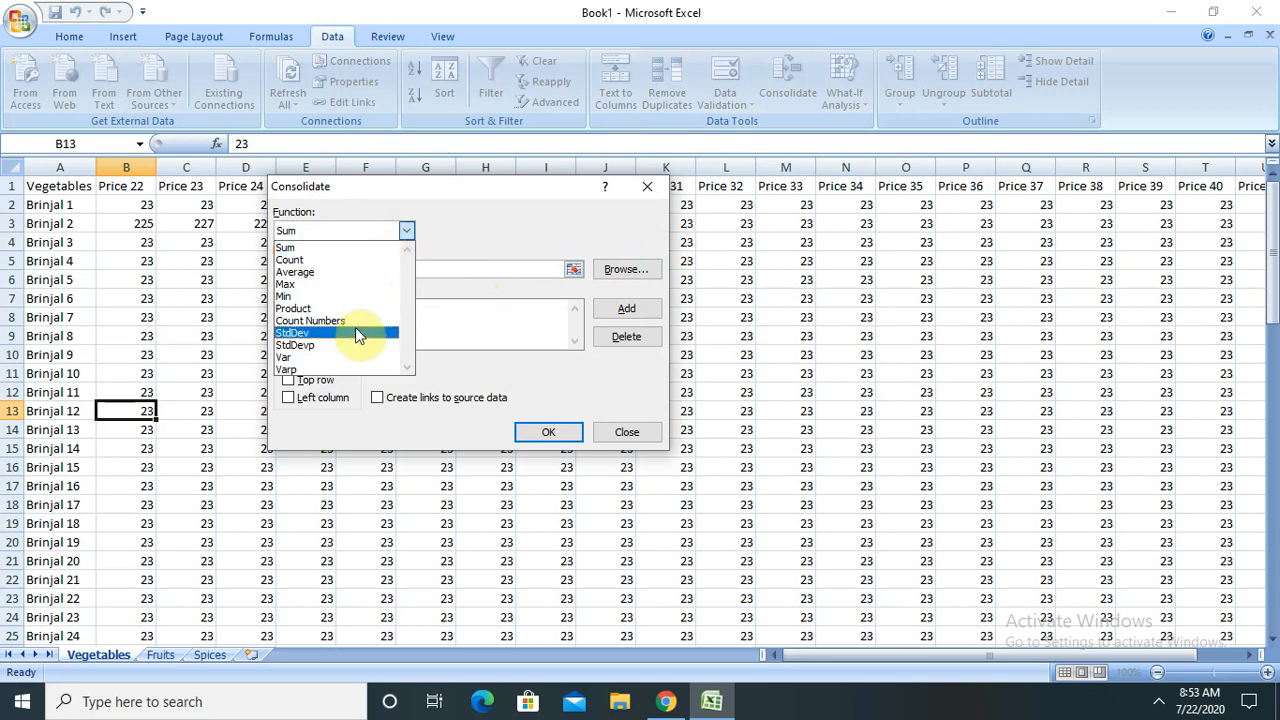
click(359, 250)
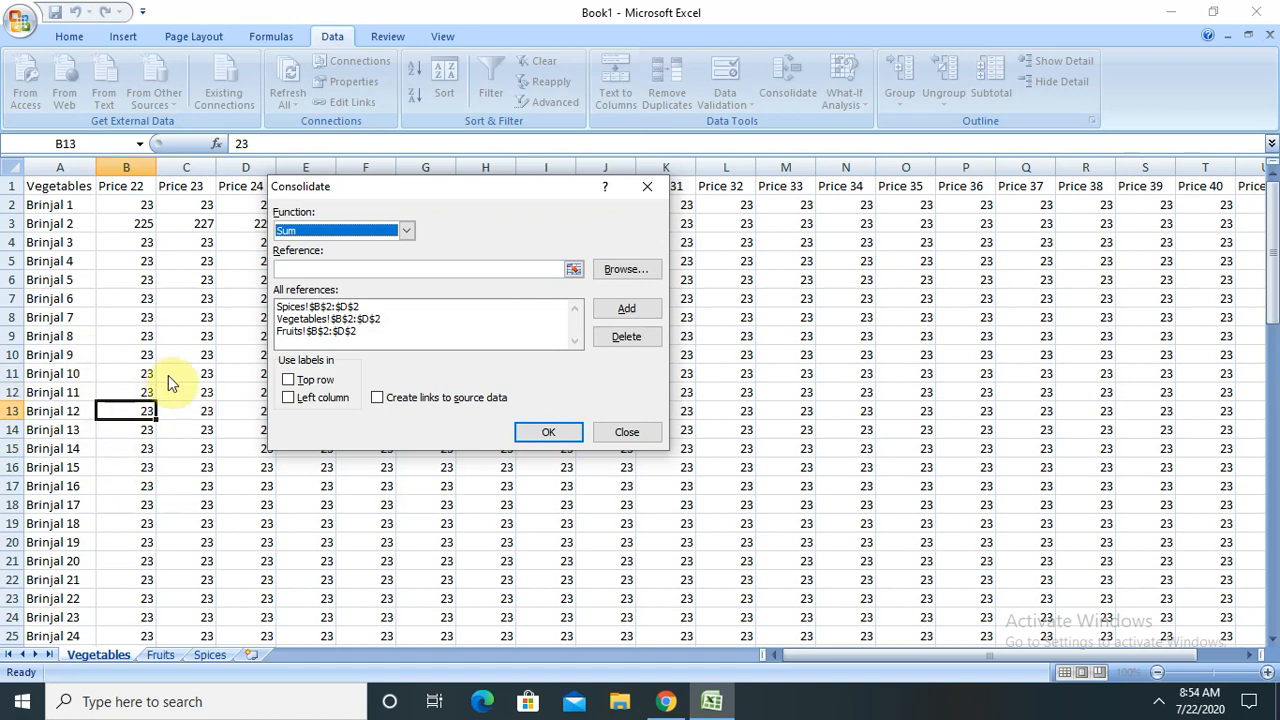
click(545, 441)
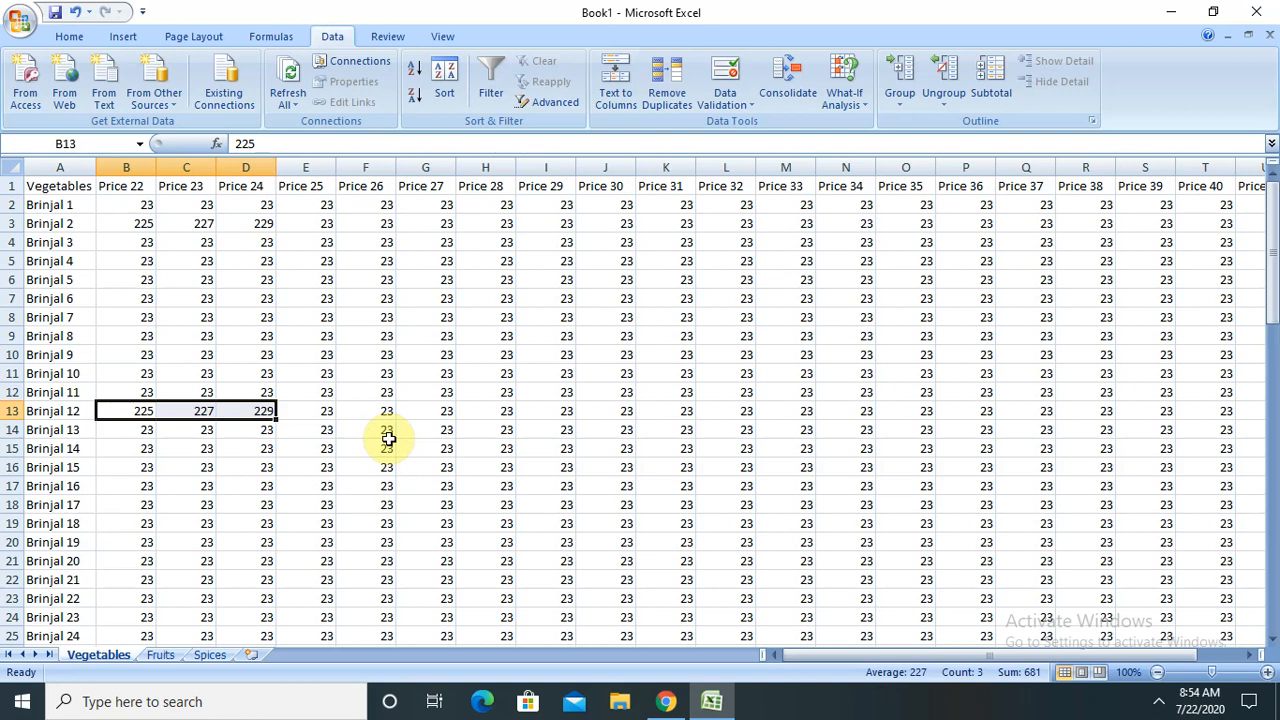
Review the price tables on the Fruits and Spices sheets and return to Vegetables.
click(155, 655)
click(110, 658)
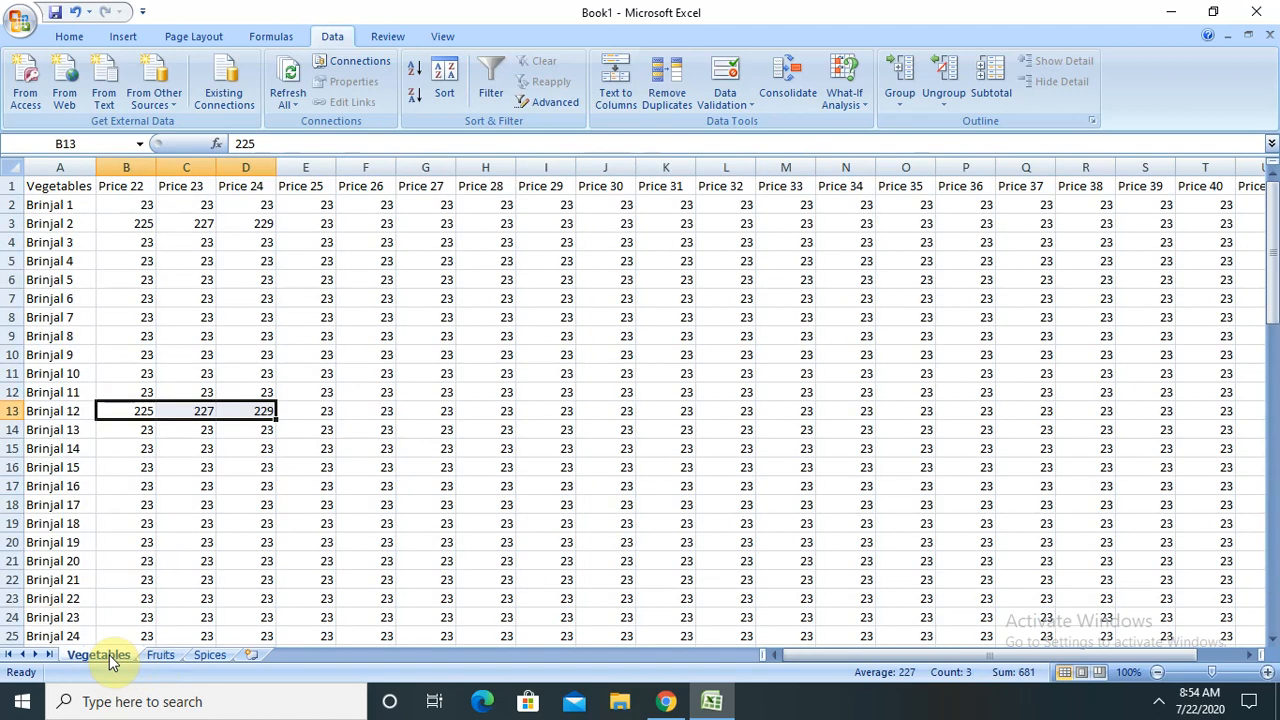
click(168, 656)
click(533, 370)
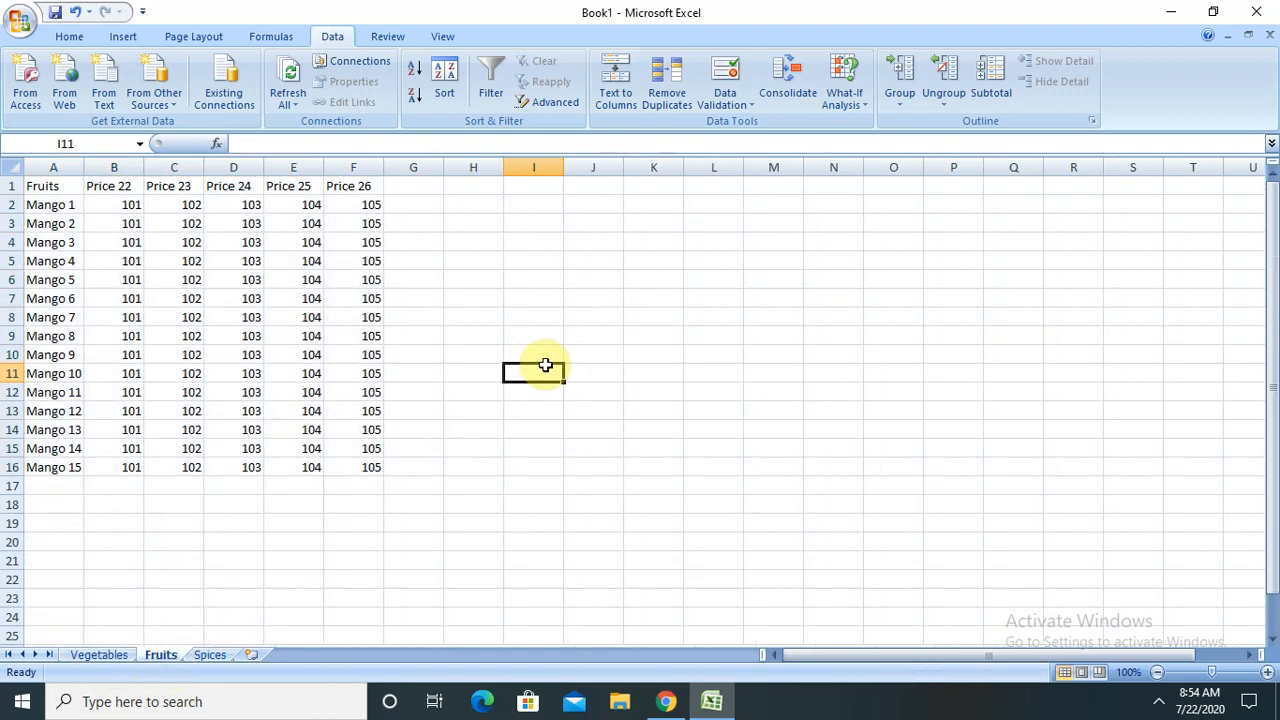
click(209, 656)
click(625, 437)
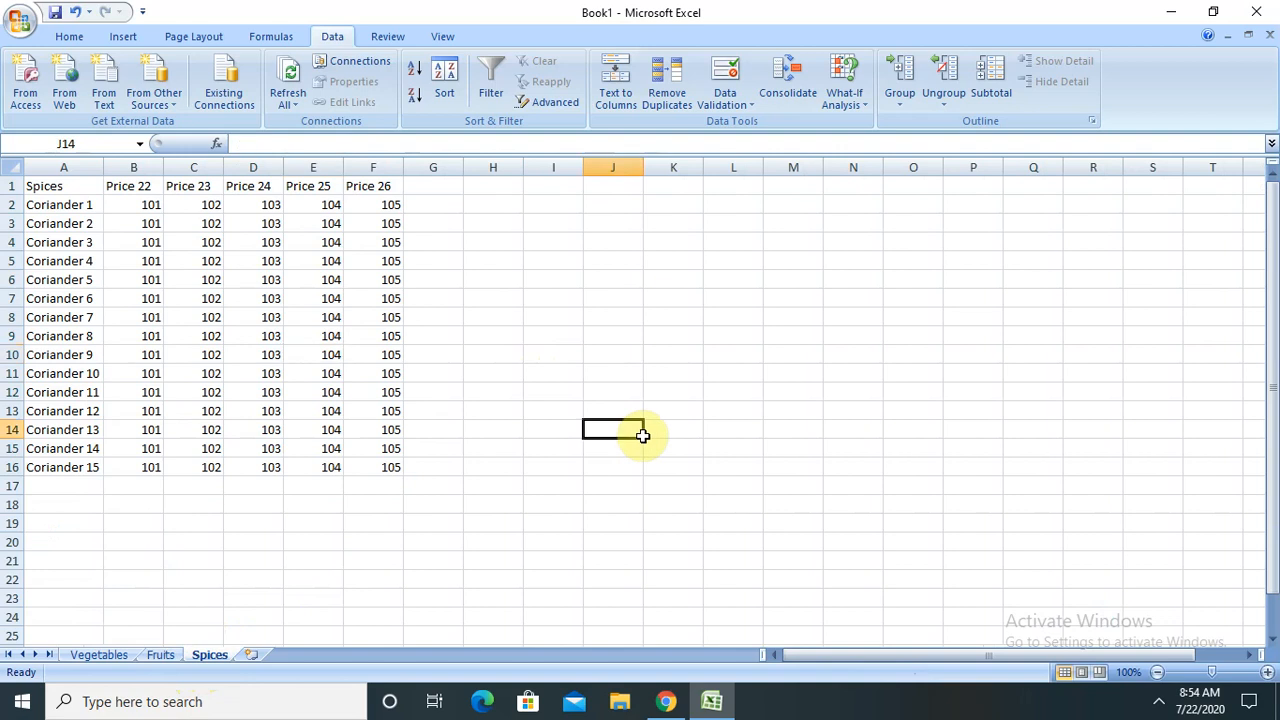
click(98, 656)
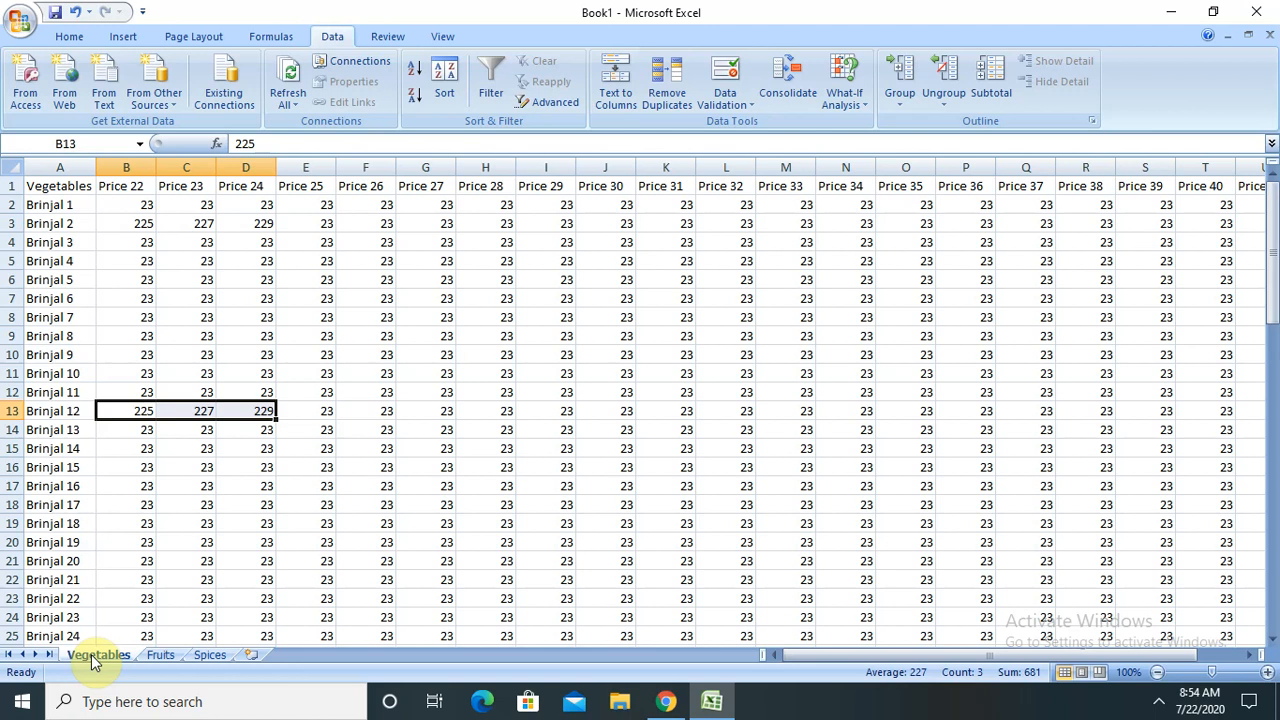
Group the Vegetables, Fruits and Spices sheets and enter 1000 in cell B3 on all of them at once.
ctrl+click(155, 658)
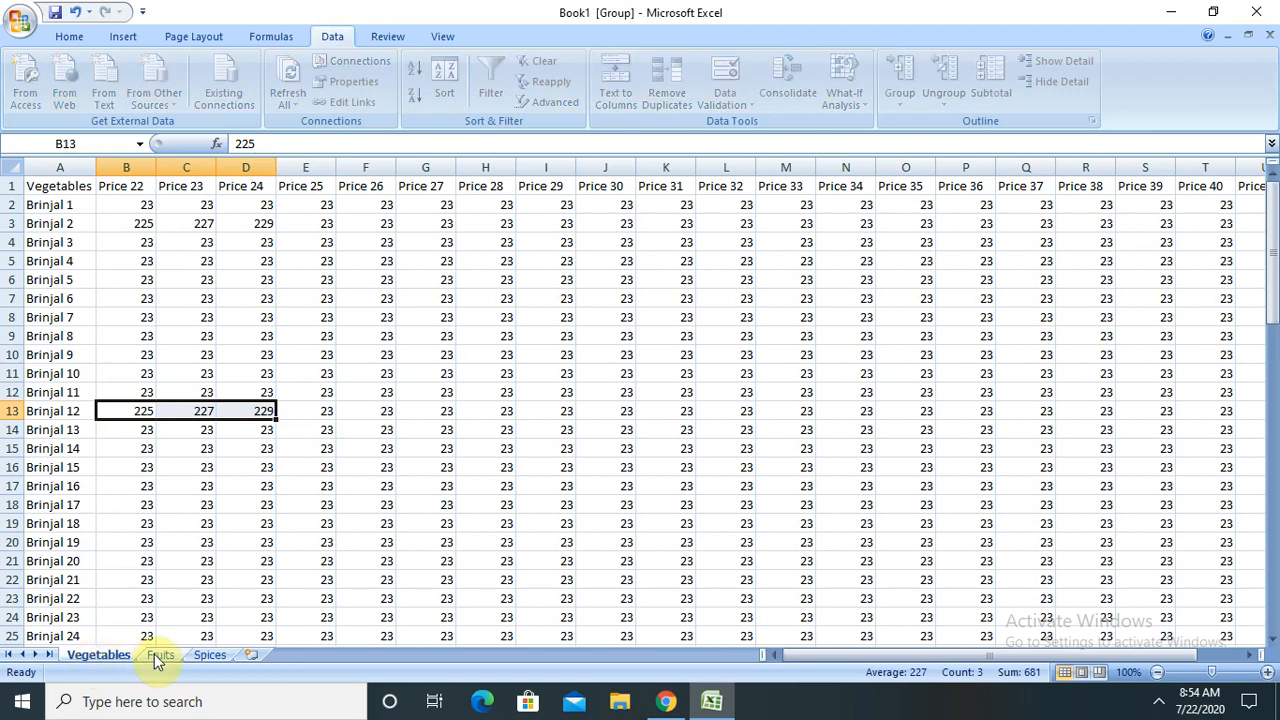
ctrl+click(155, 660)
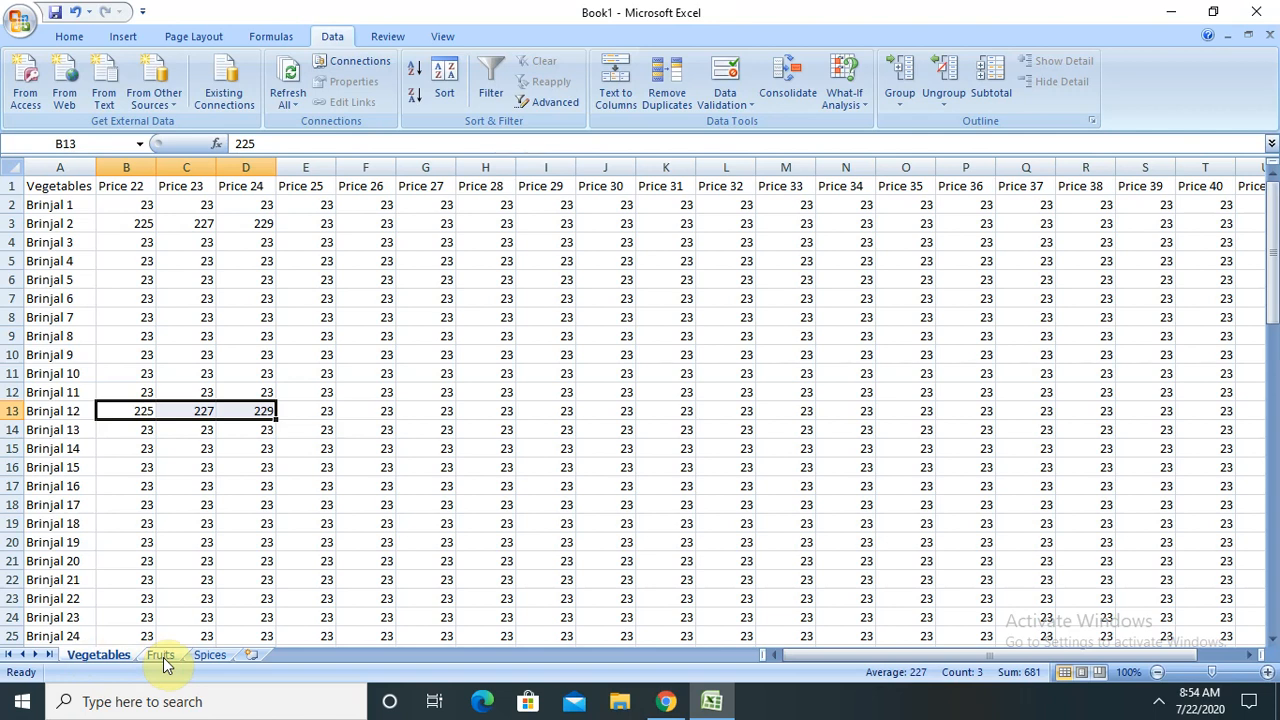
ctrl+click(163, 654)
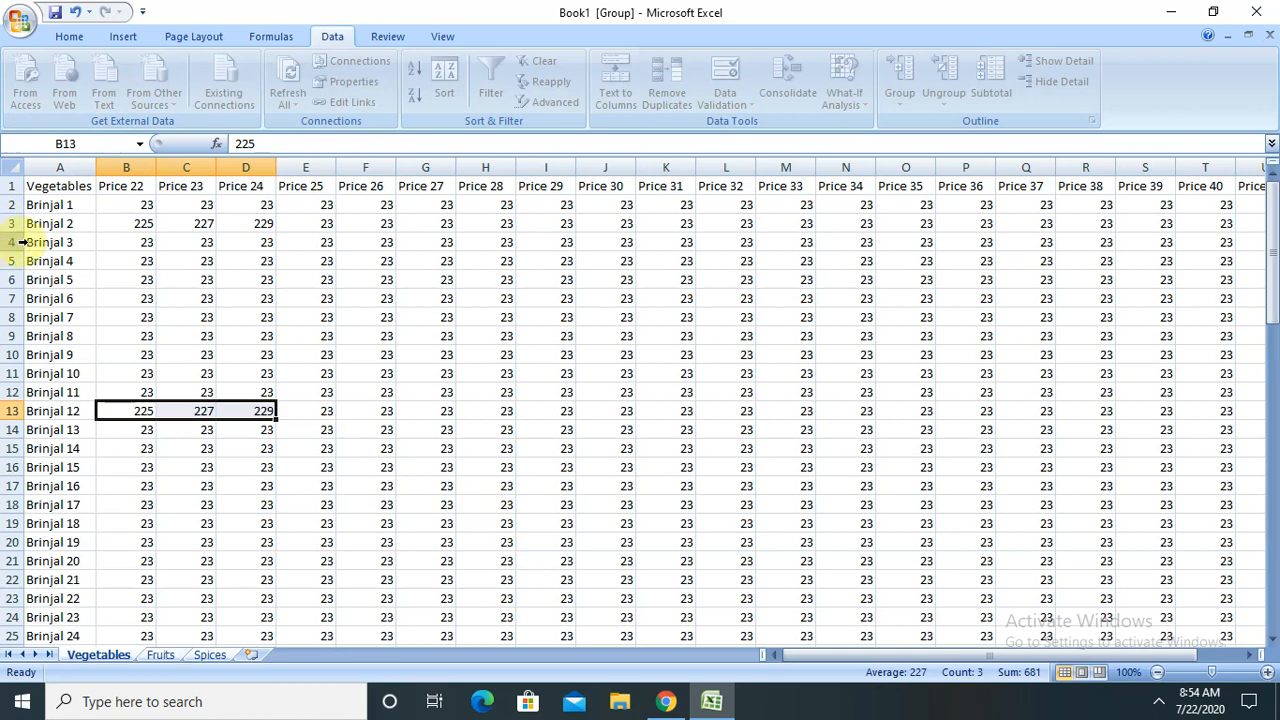
click(142, 223)
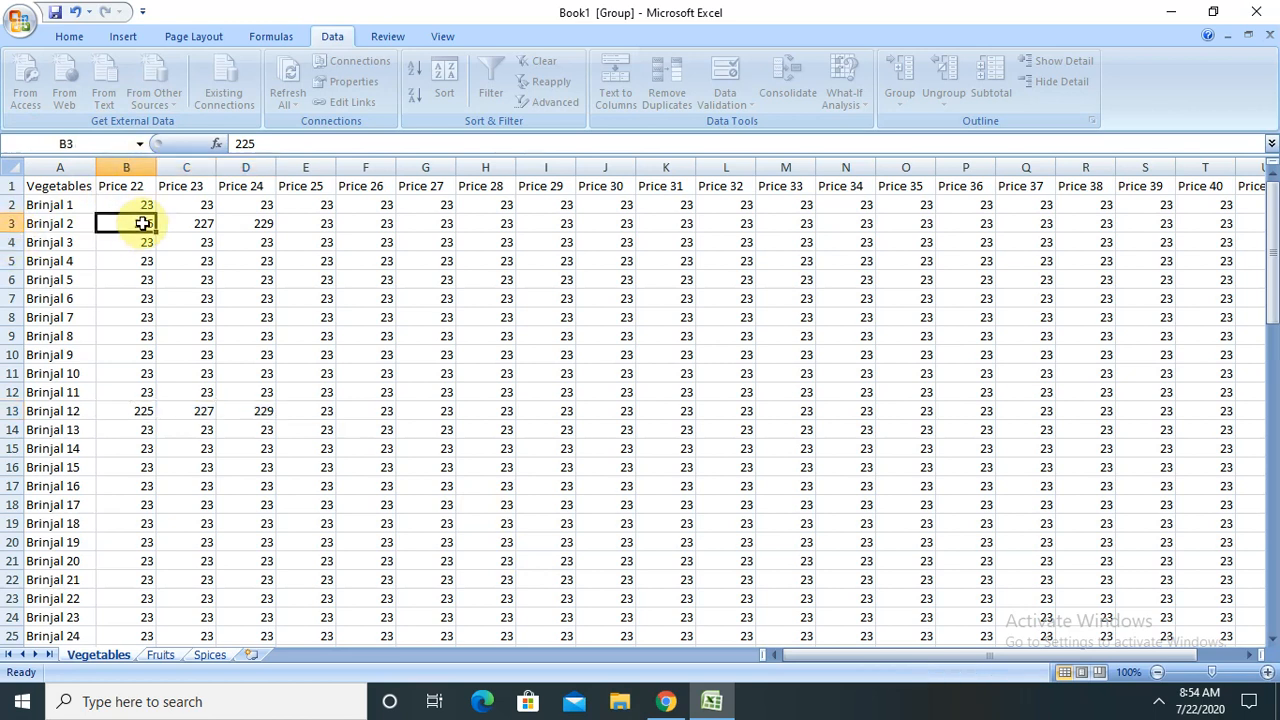
text(1000)
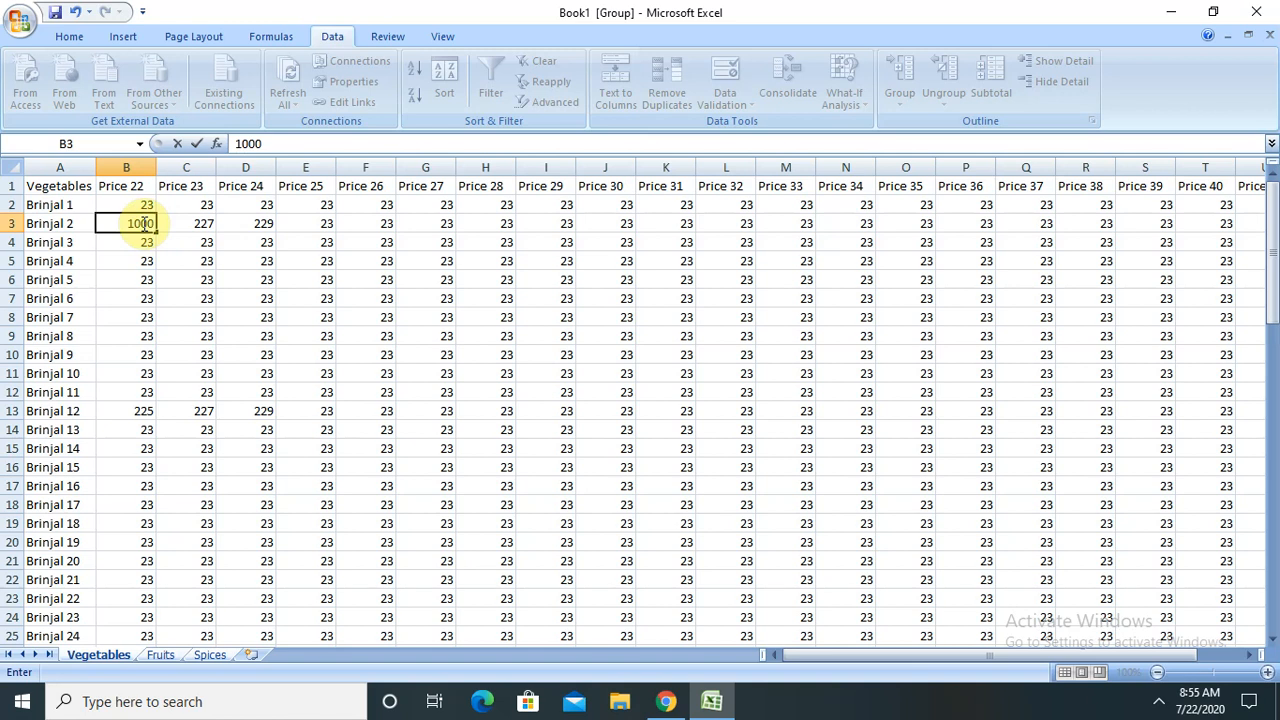
key(Return)
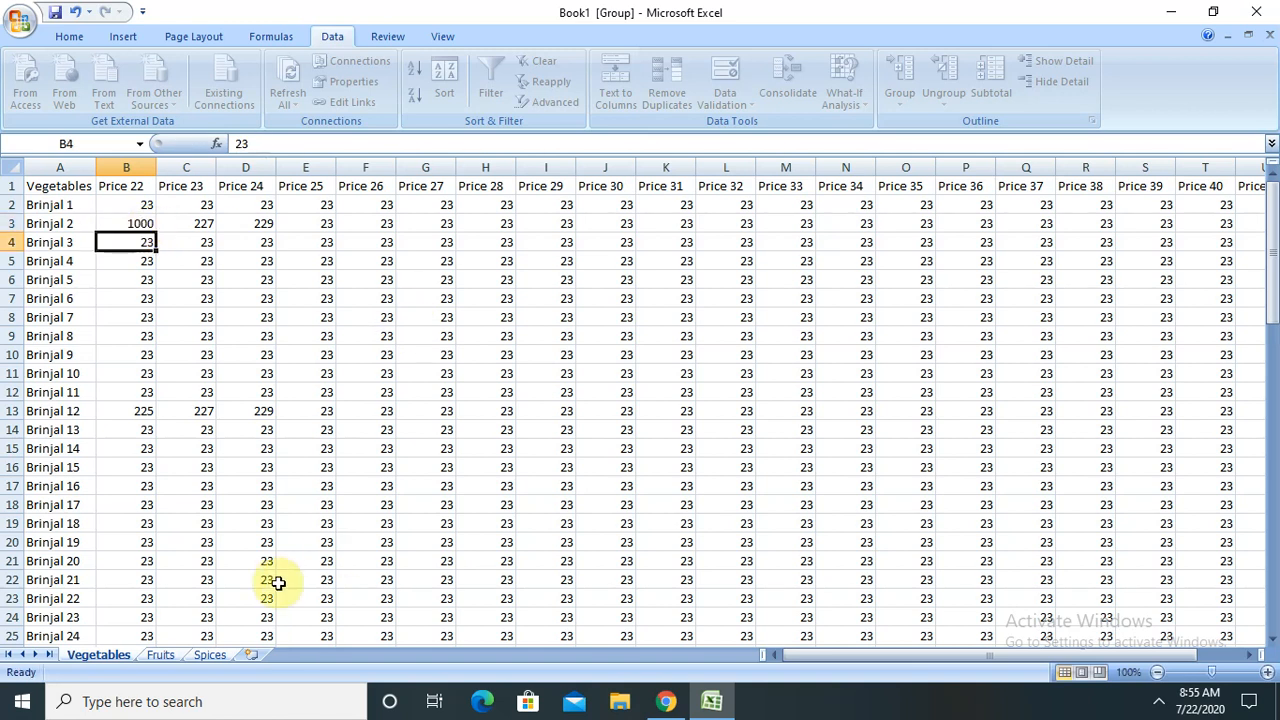
Check cell B3 on the Fruits and Spices sheets and return to Vegetables.
click(161, 655)
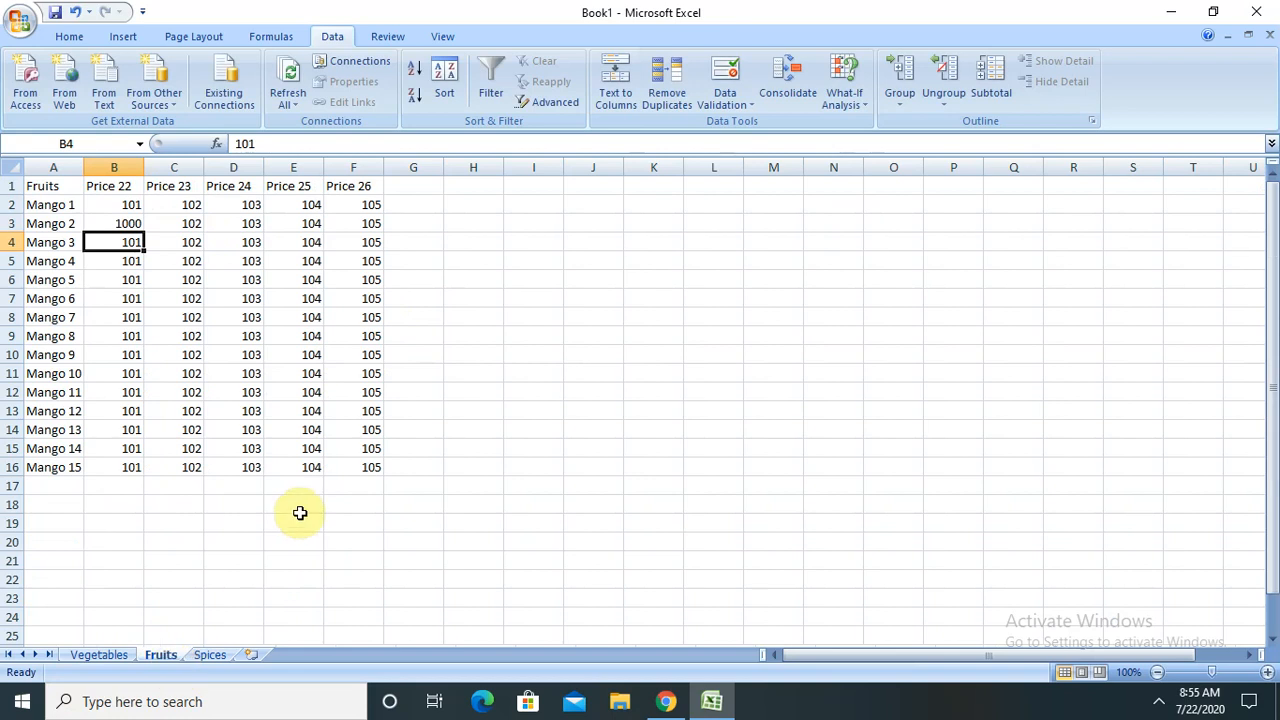
click(128, 222)
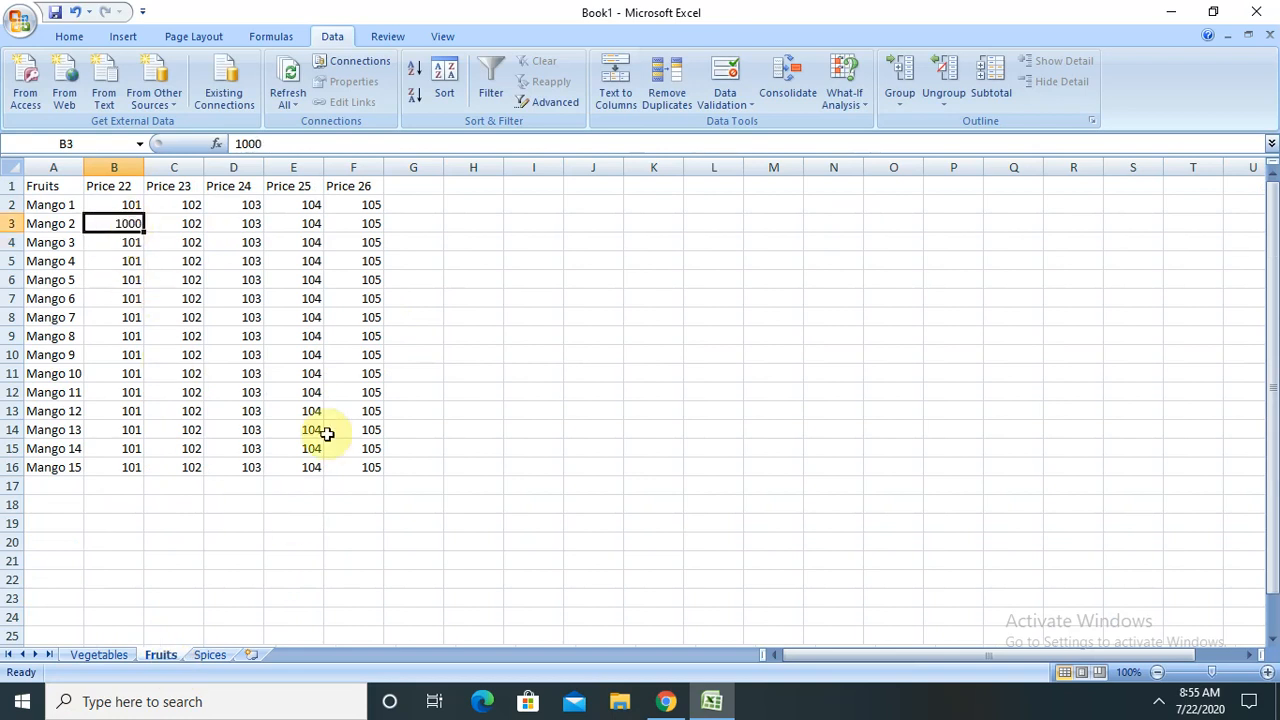
click(210, 654)
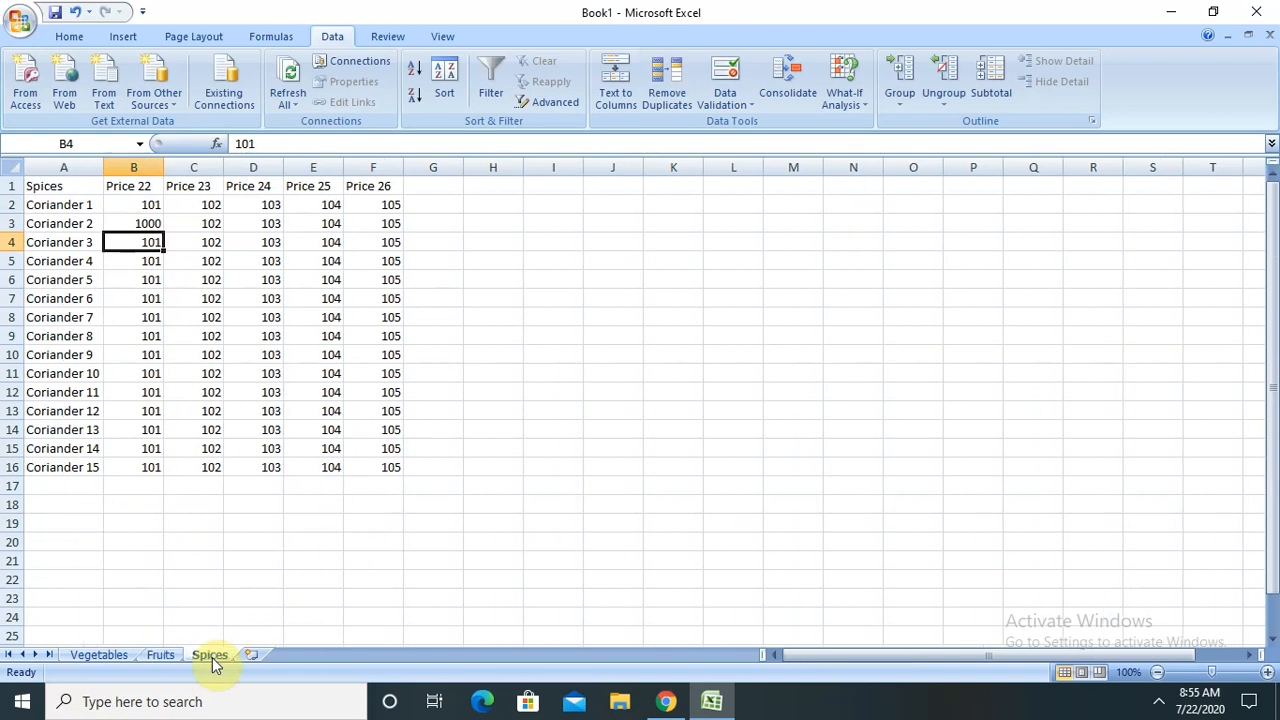
click(147, 222)
click(104, 655)
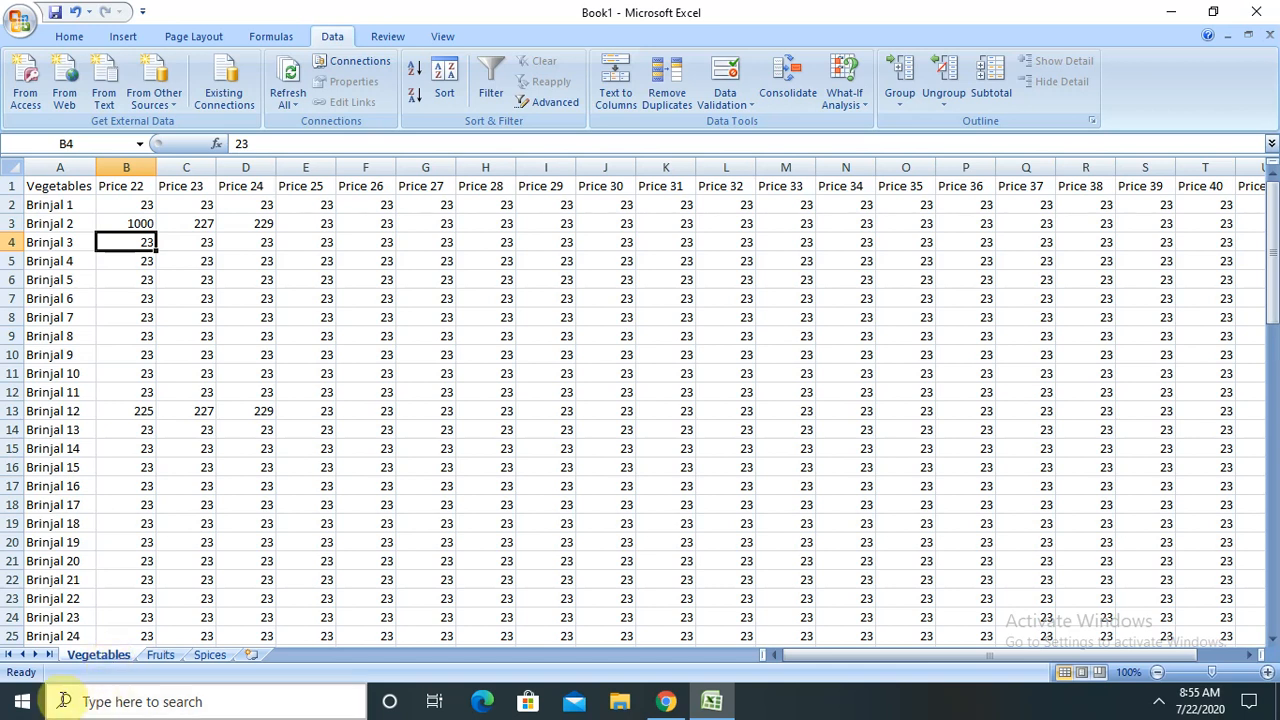
Group Vegetables with Fruits and Spices, remove both from the group, and regroup them.
click(78, 261)
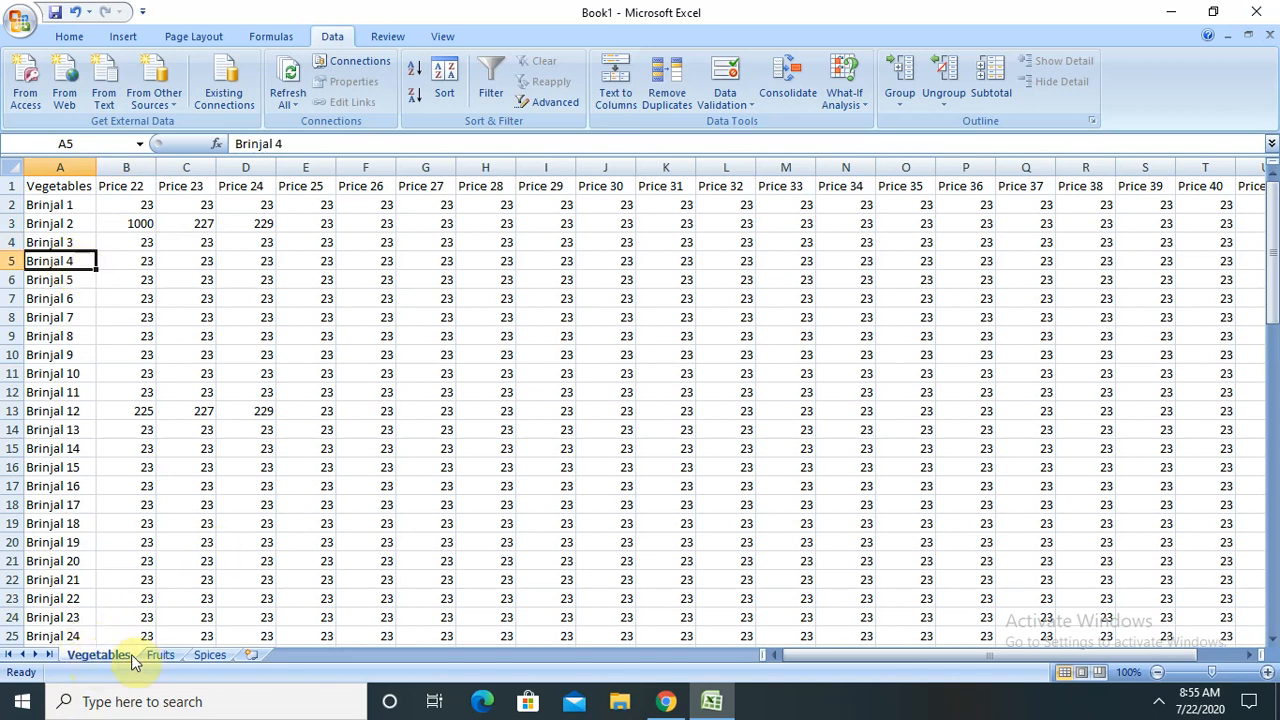
ctrl+click(163, 656)
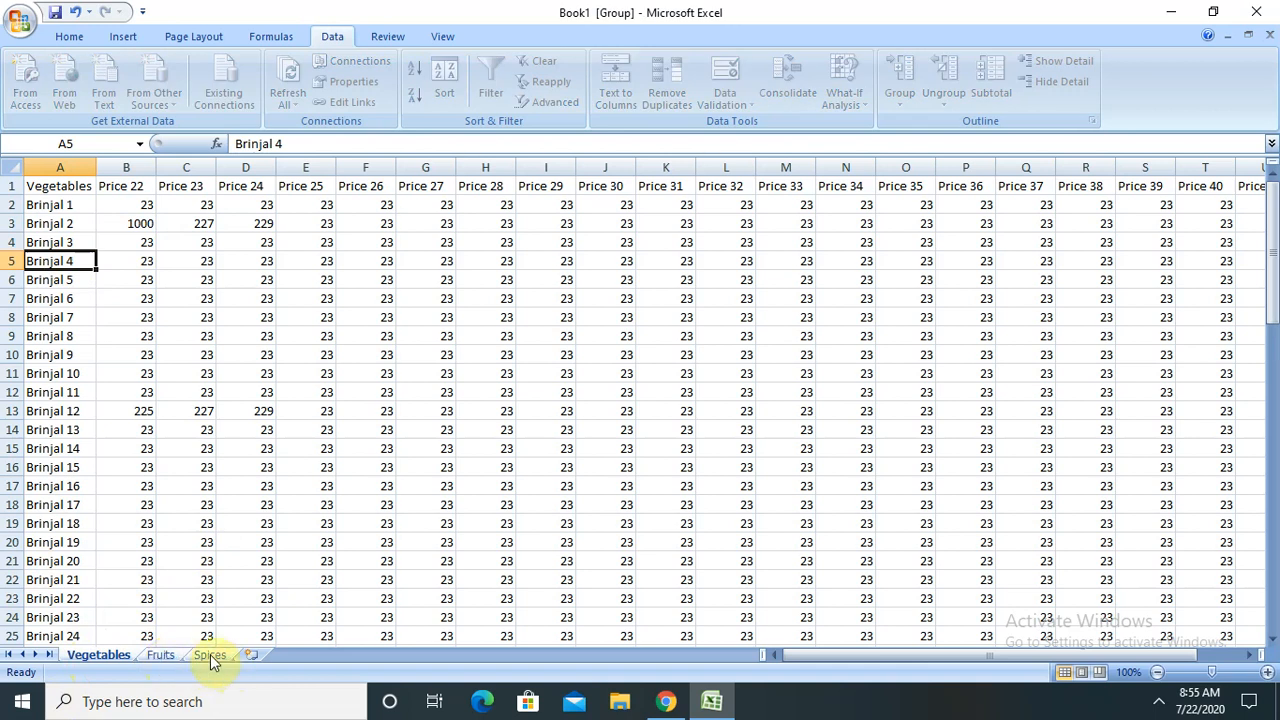
ctrl+click(208, 653)
click(200, 636)
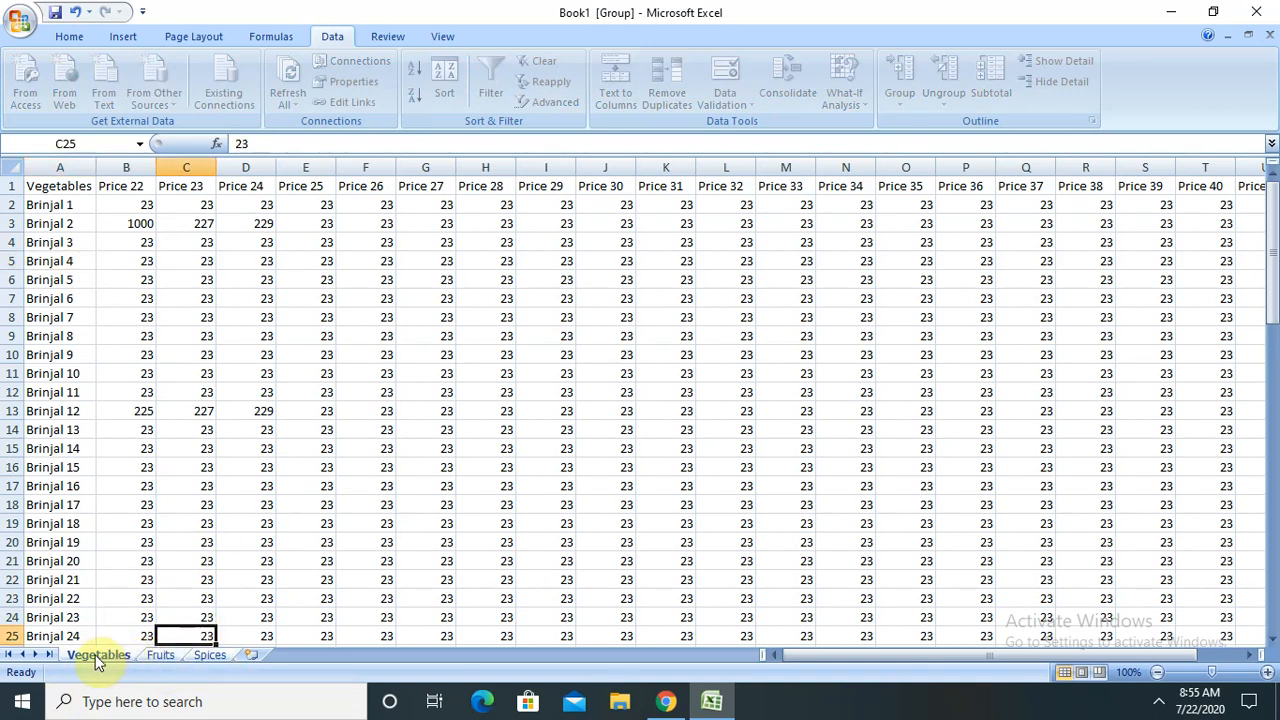
click(366, 542)
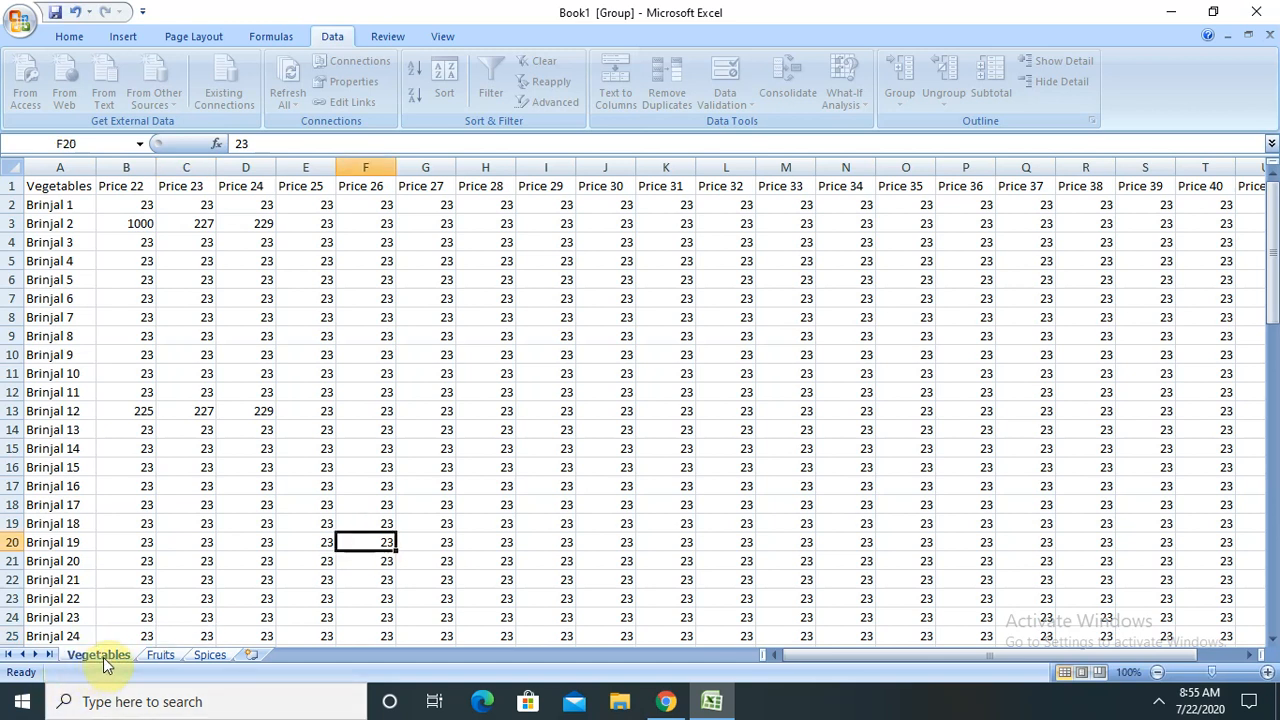
ctrl+click(162, 656)
ctrl+click(214, 660)
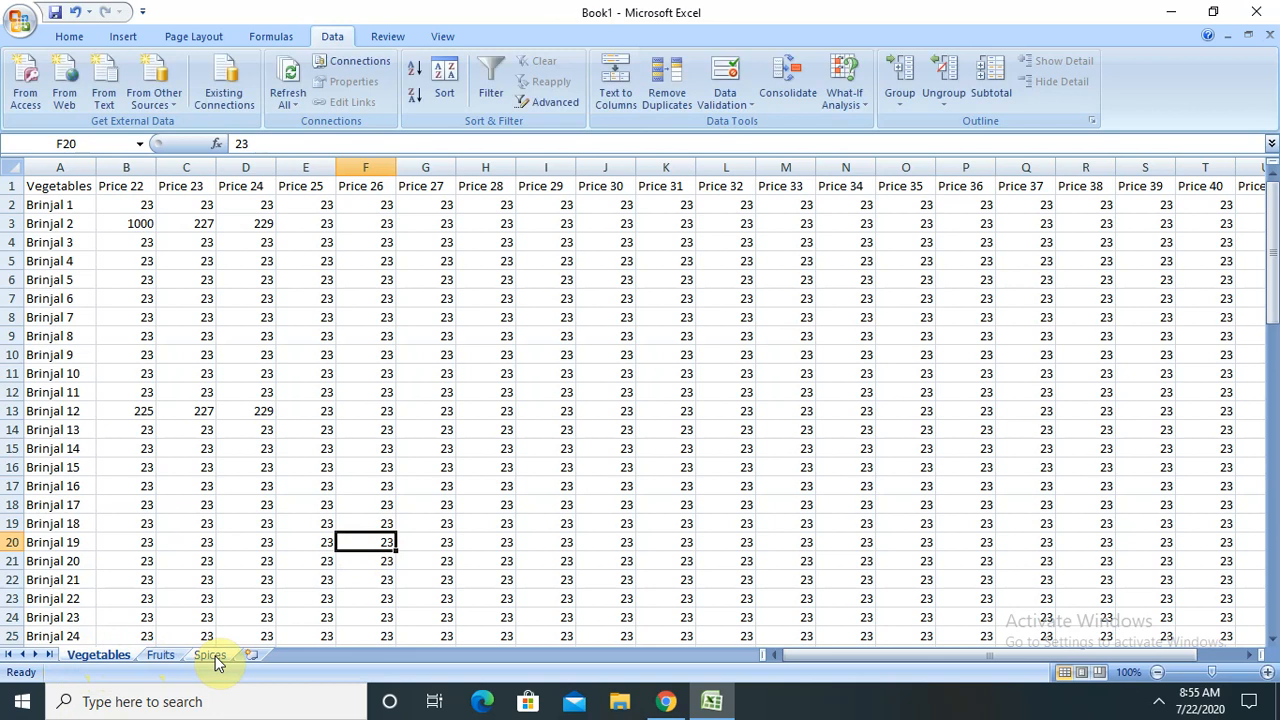
ctrl+click(160, 656)
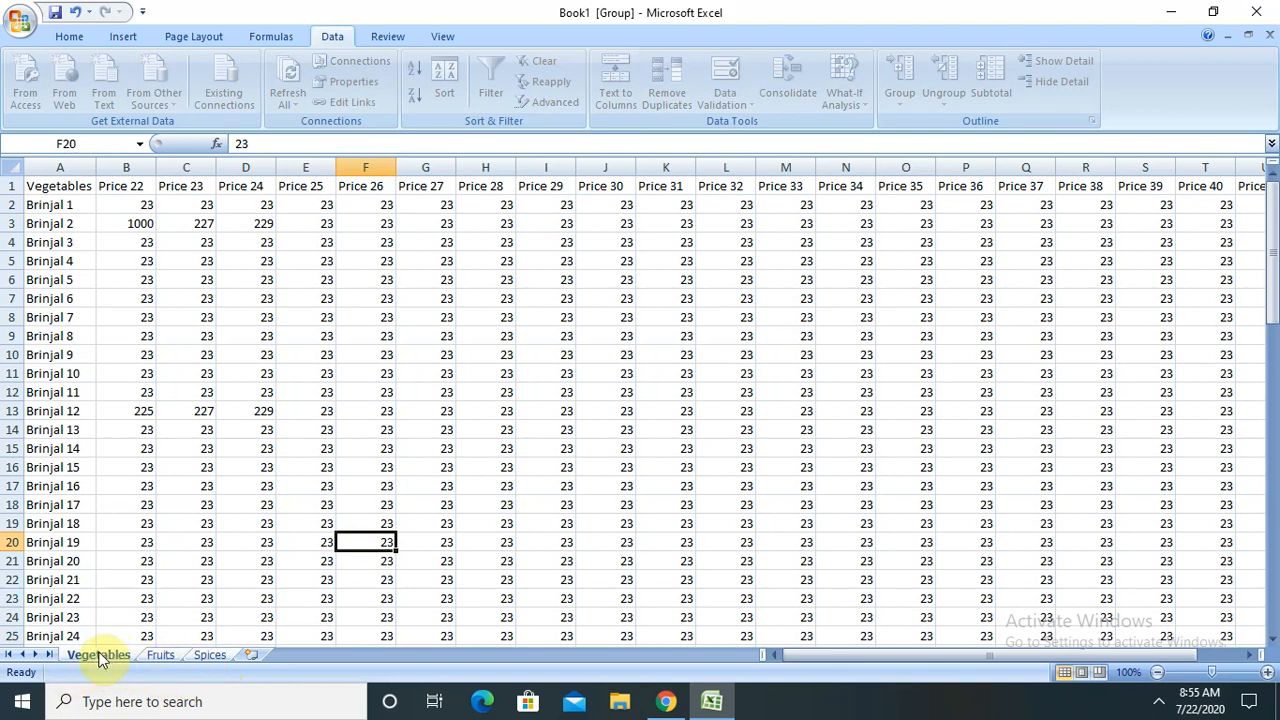
Ungroup the sheets, view Fruits and Spices individually, and return to Vegetables.
click(298, 614)
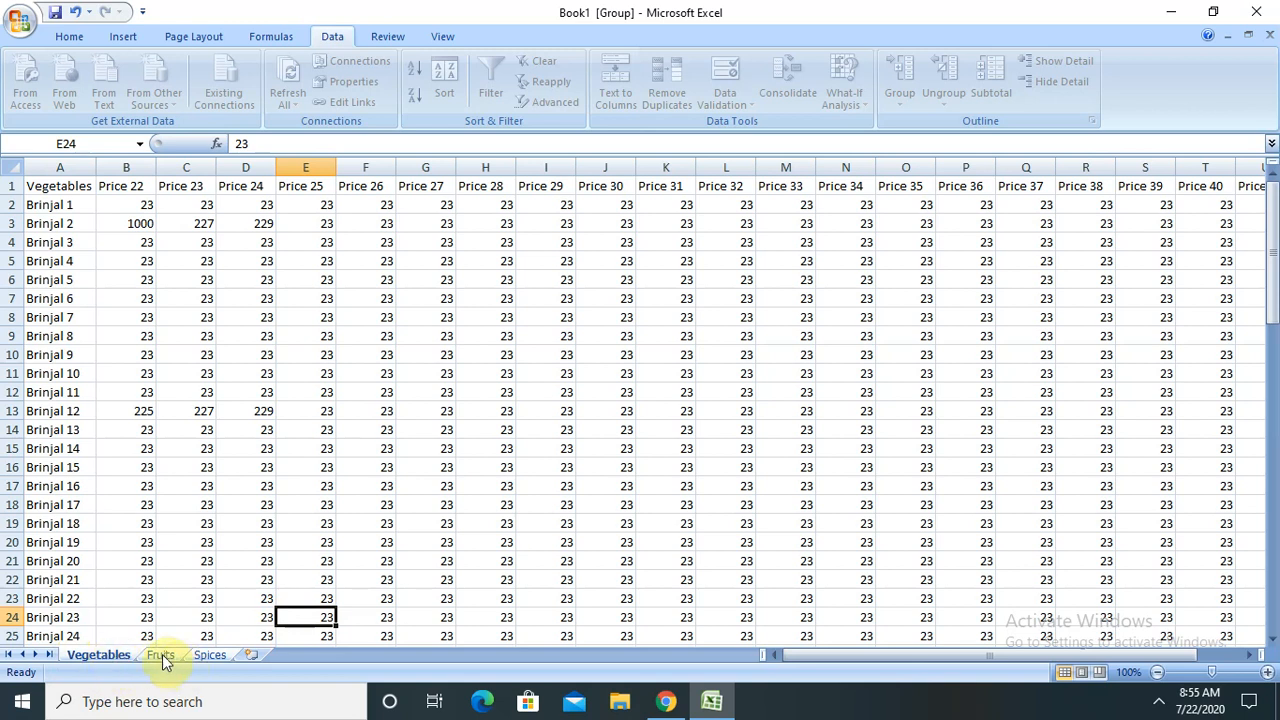
click(486, 263)
click(214, 254)
key(ctrl+Up)
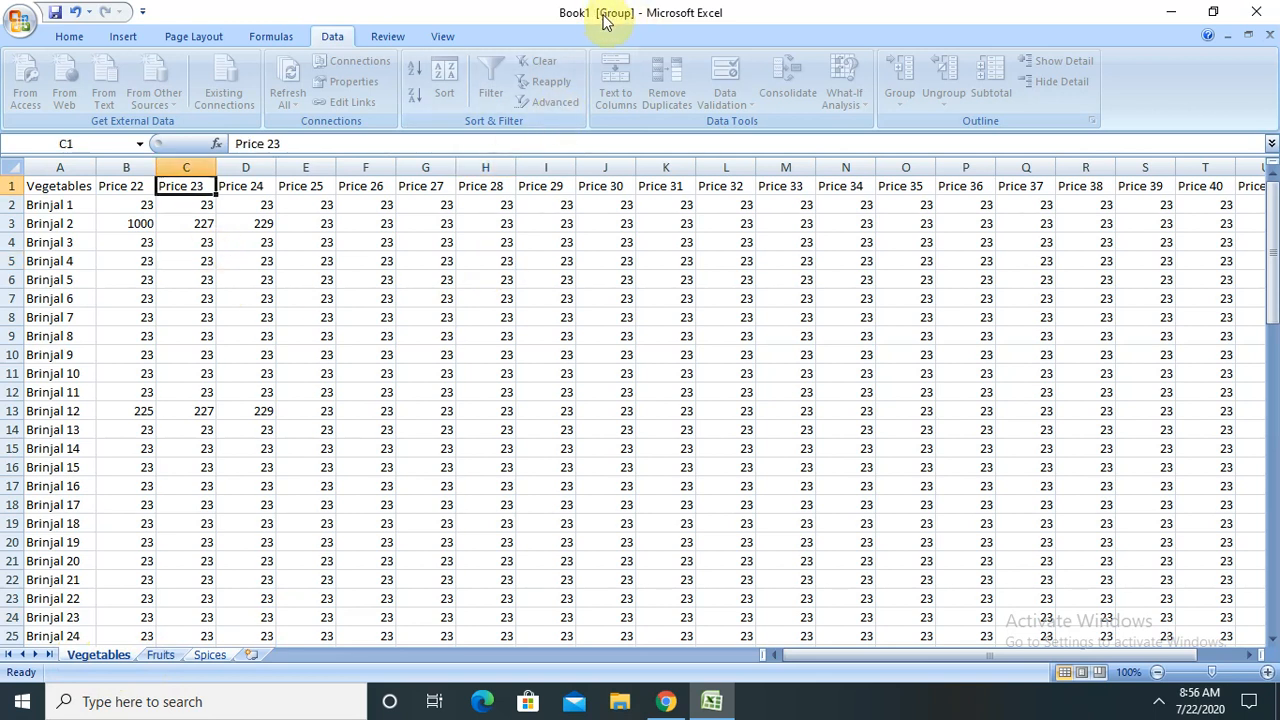
click(163, 656)
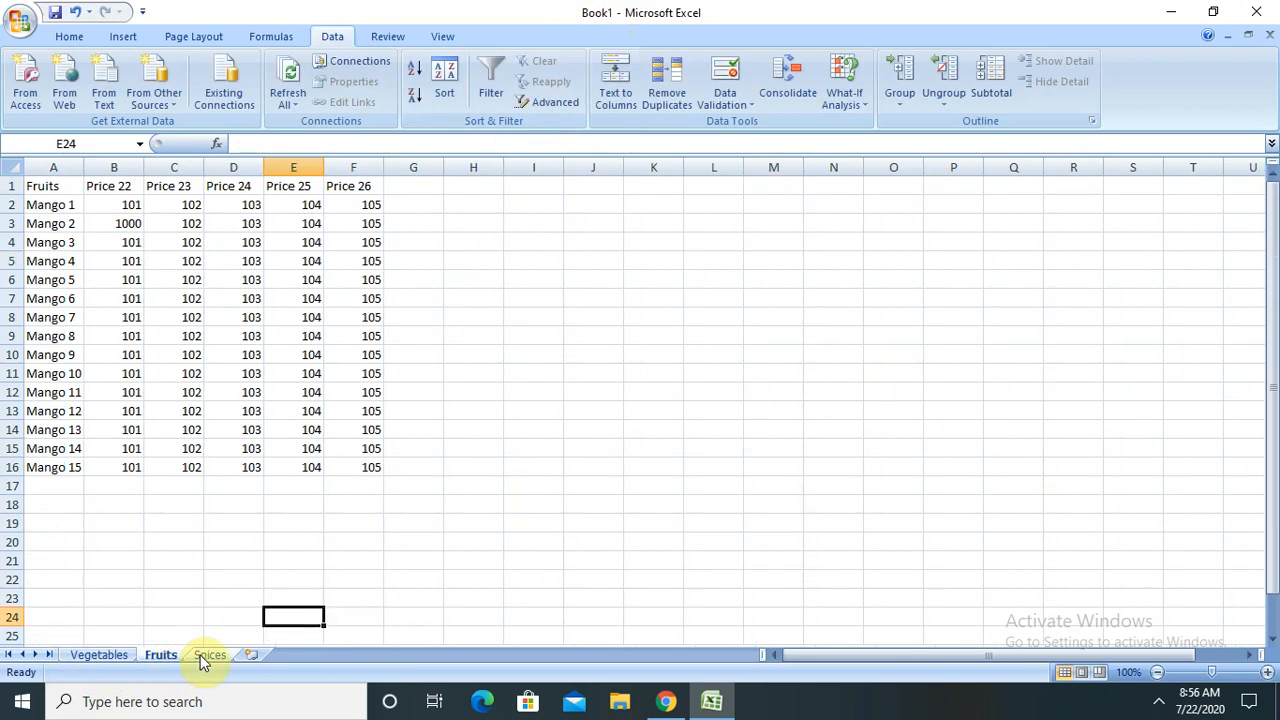
click(208, 657)
click(118, 660)
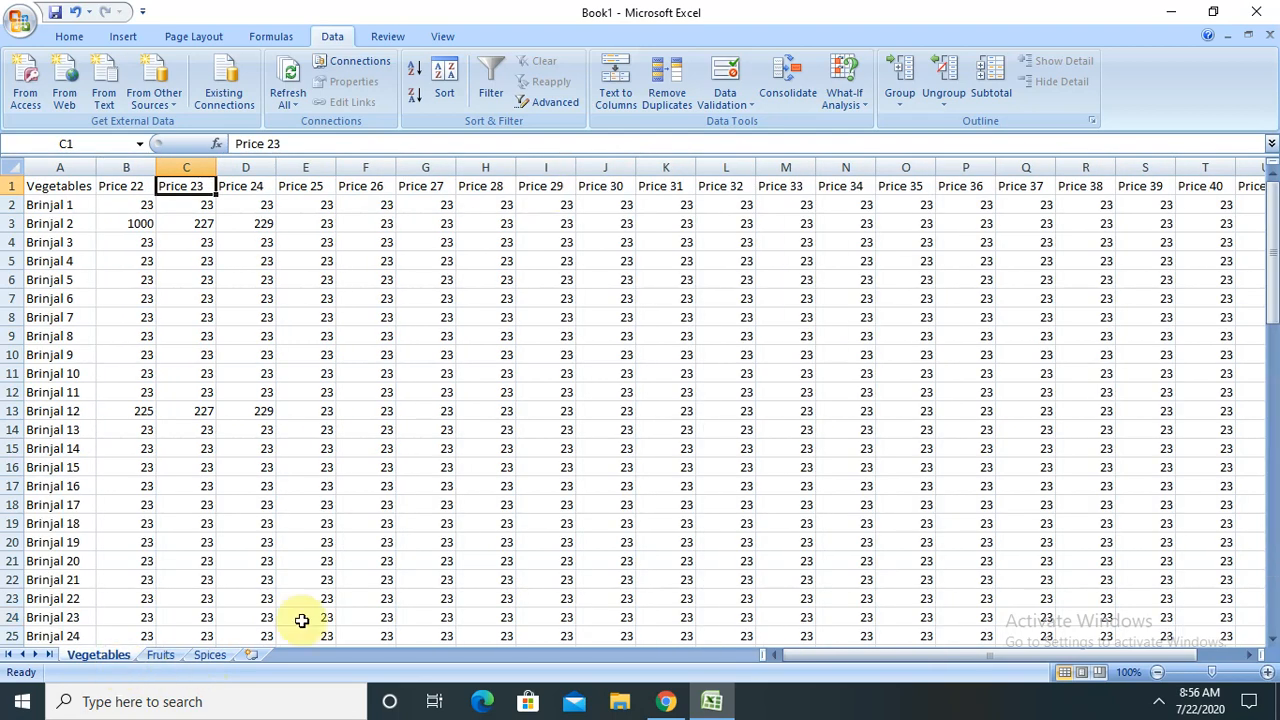
Group Fruits with Vegetables, delete row 4 from the grouped sheets, and check row 4 on the Fruits sheet.
ctrl+click(164, 658)
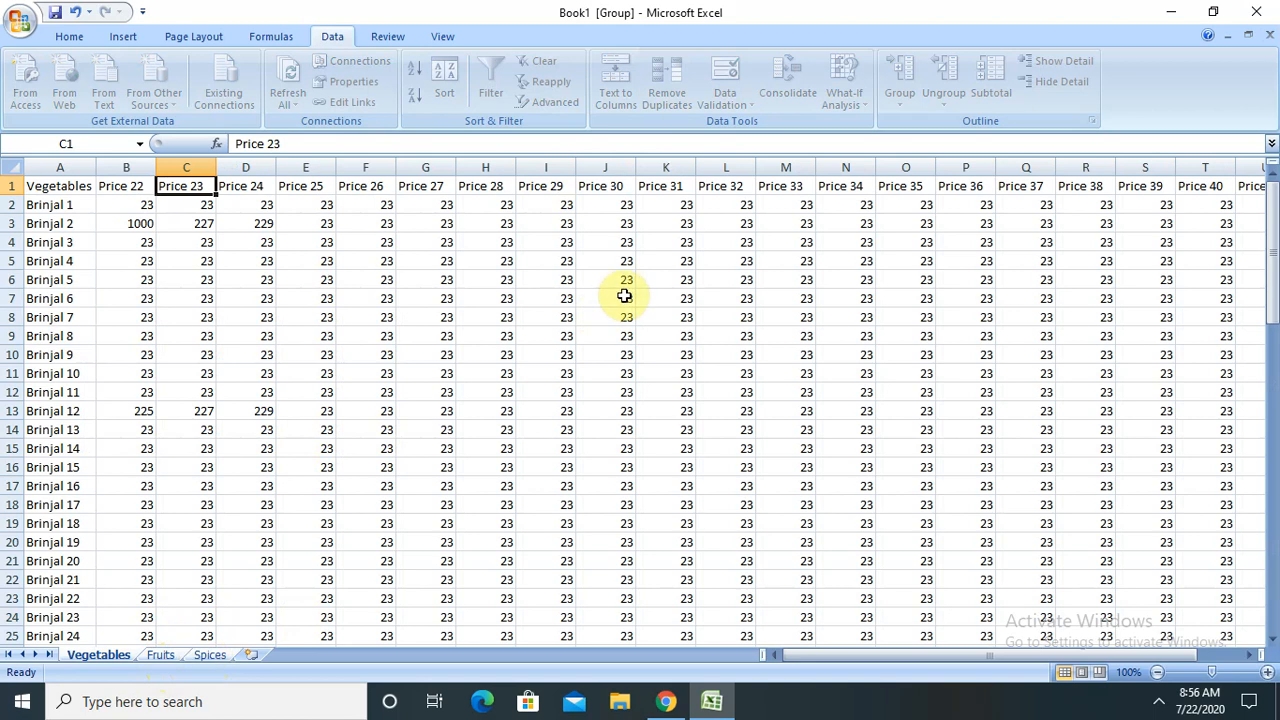
click(8, 242)
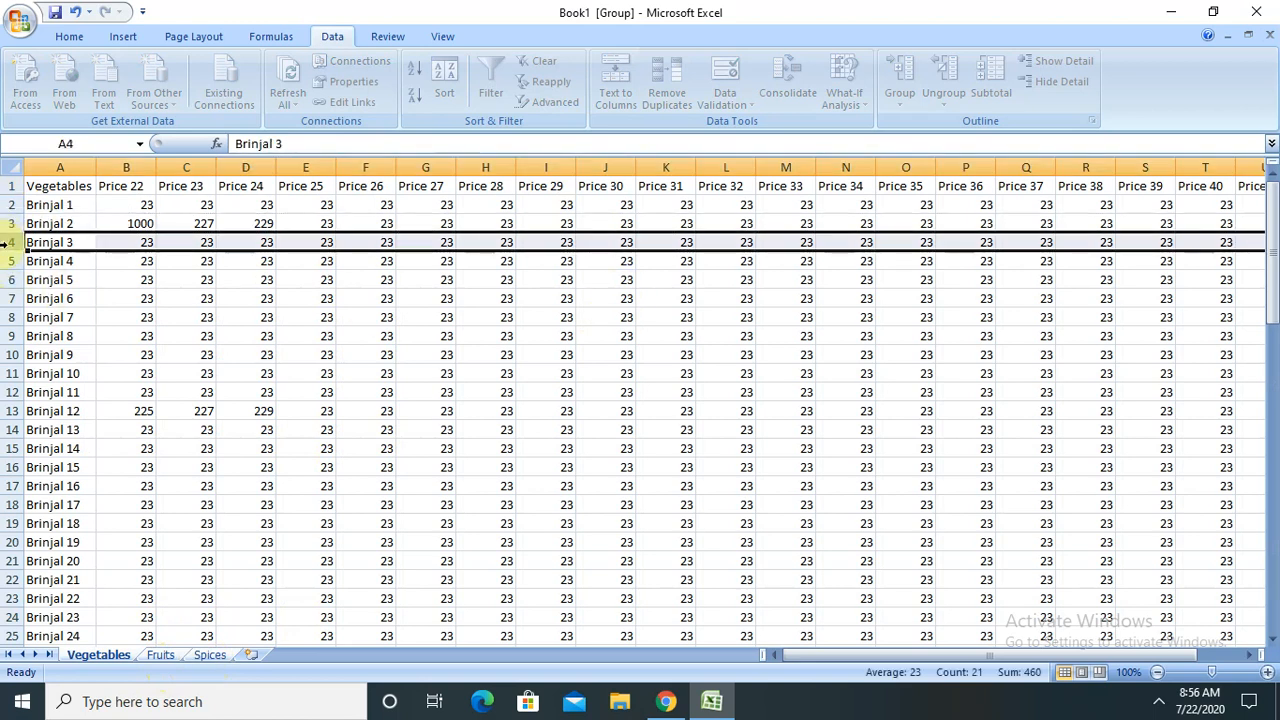
right_click(8, 242)
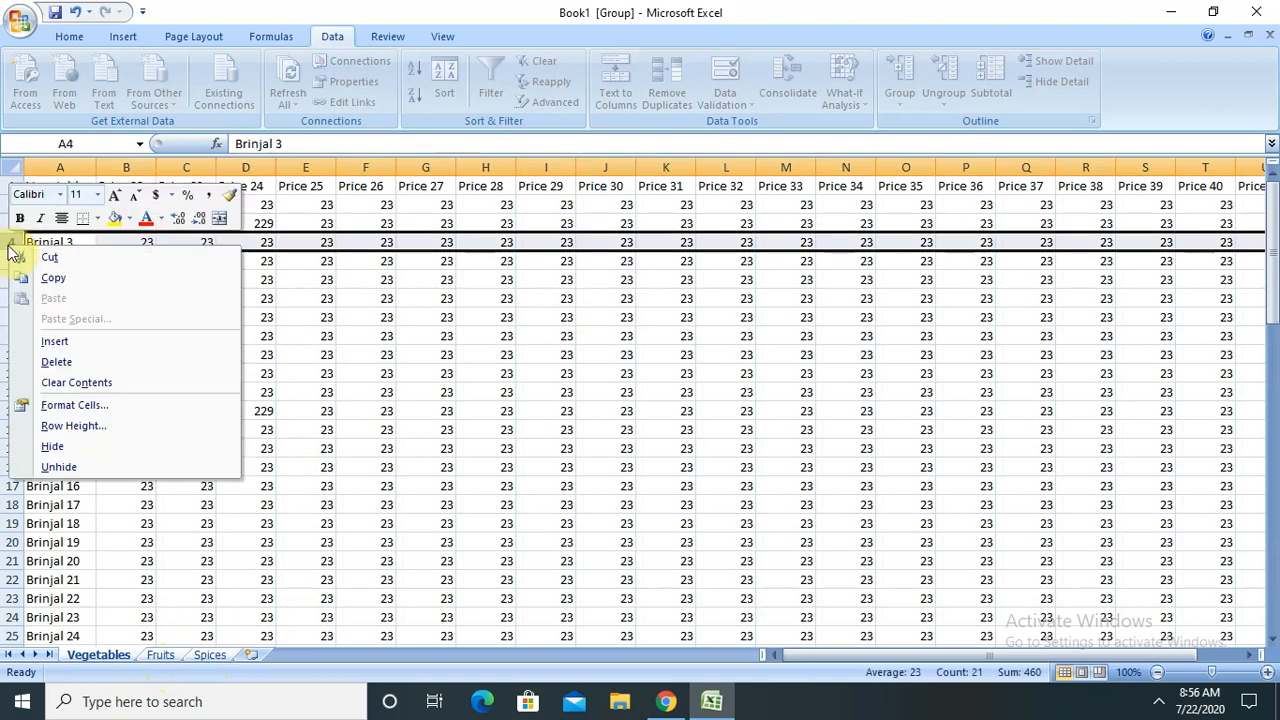
click(55, 364)
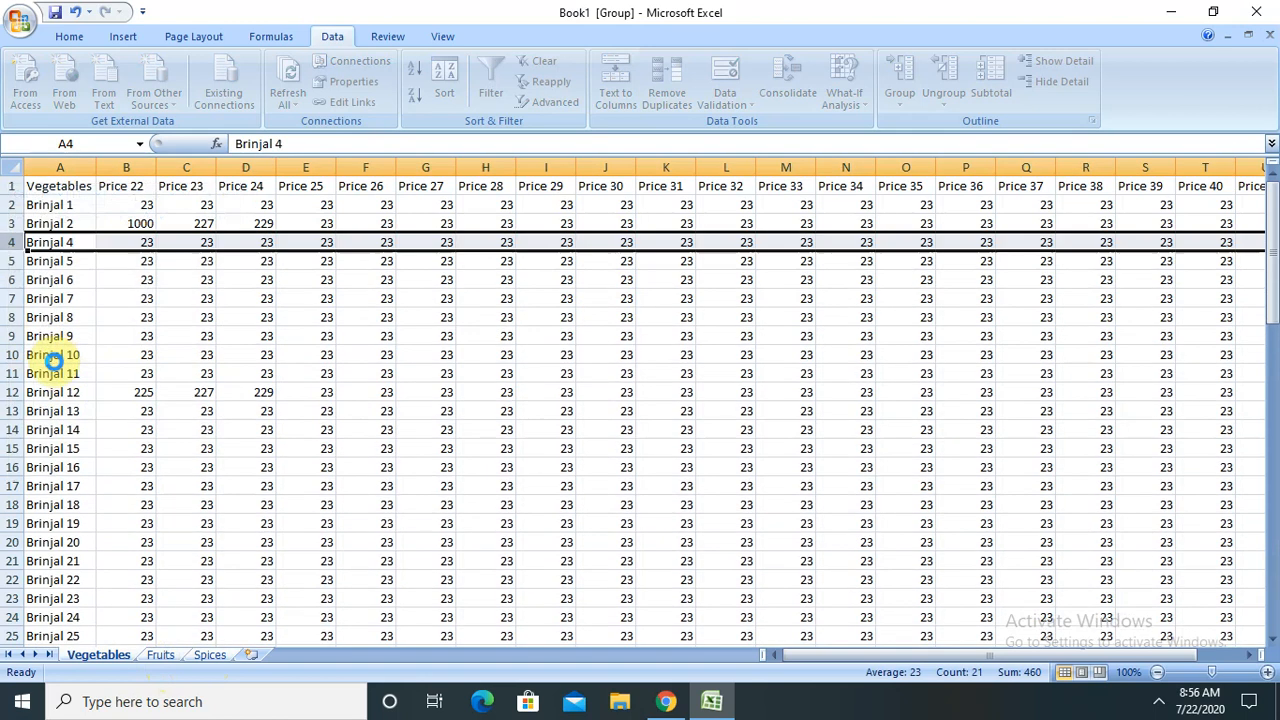
click(160, 655)
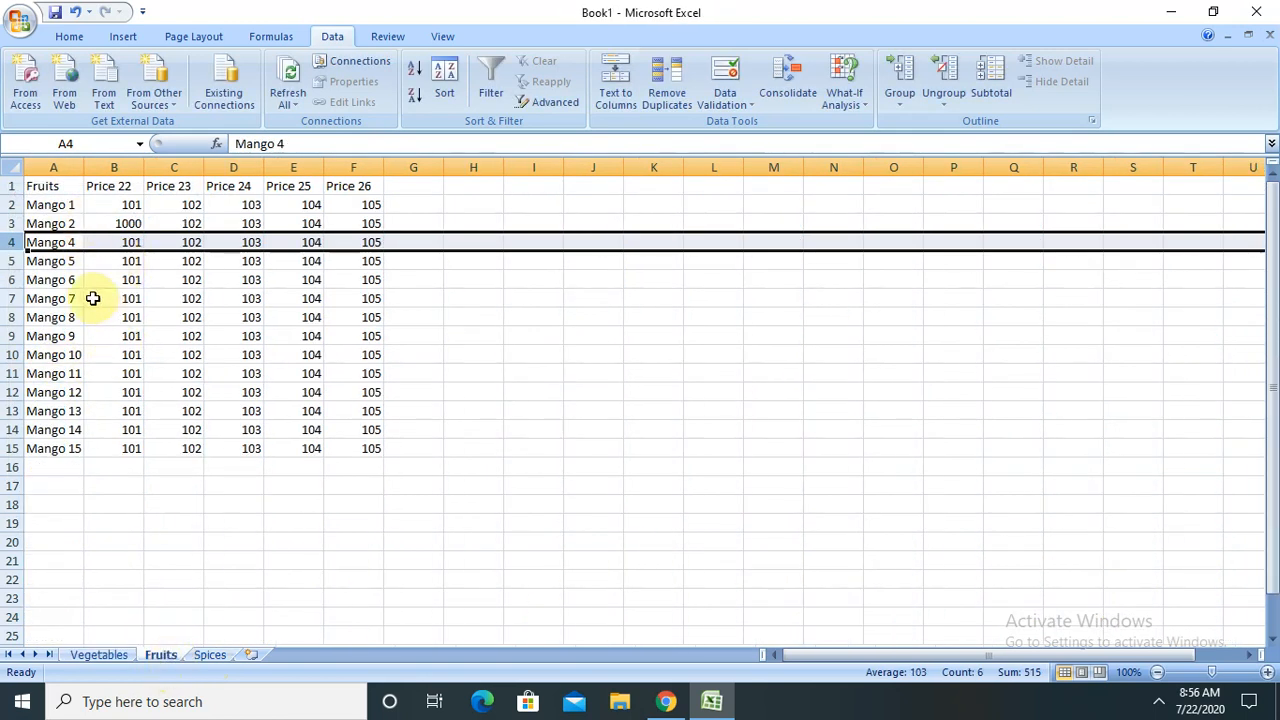
click(70, 245)
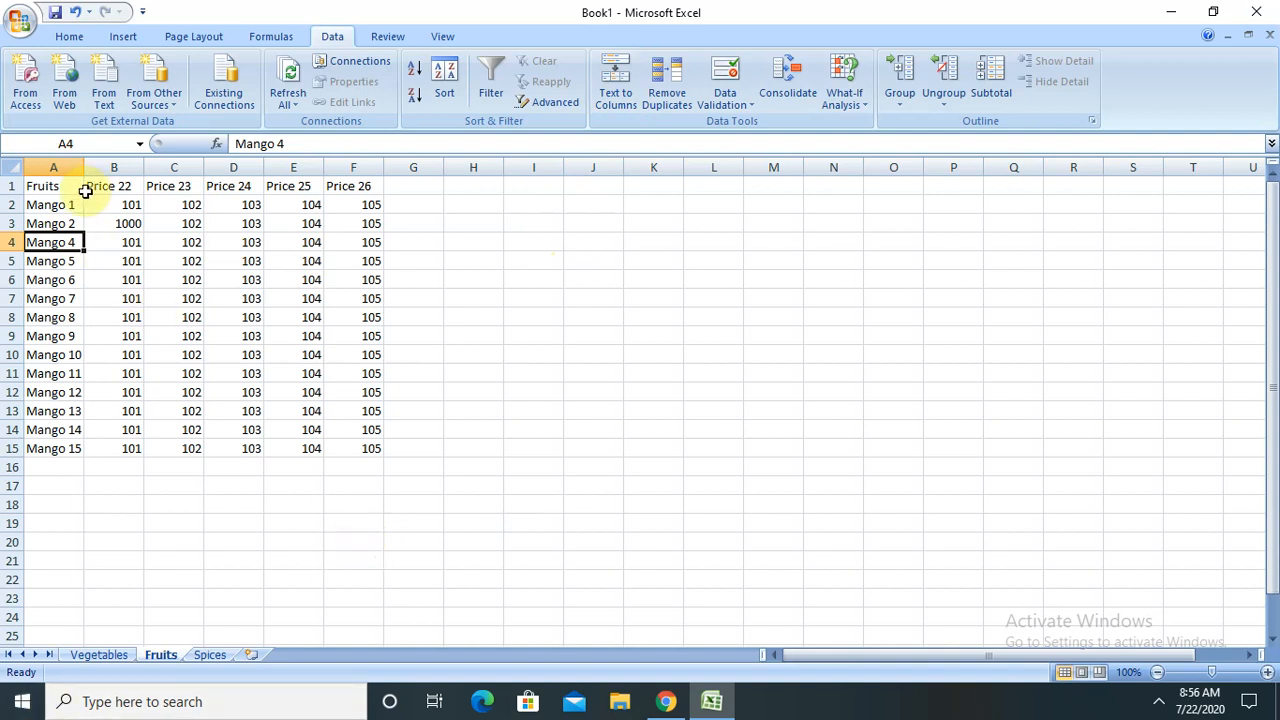
Freeze the top row of the Vegetables sheet.
click(12, 186)
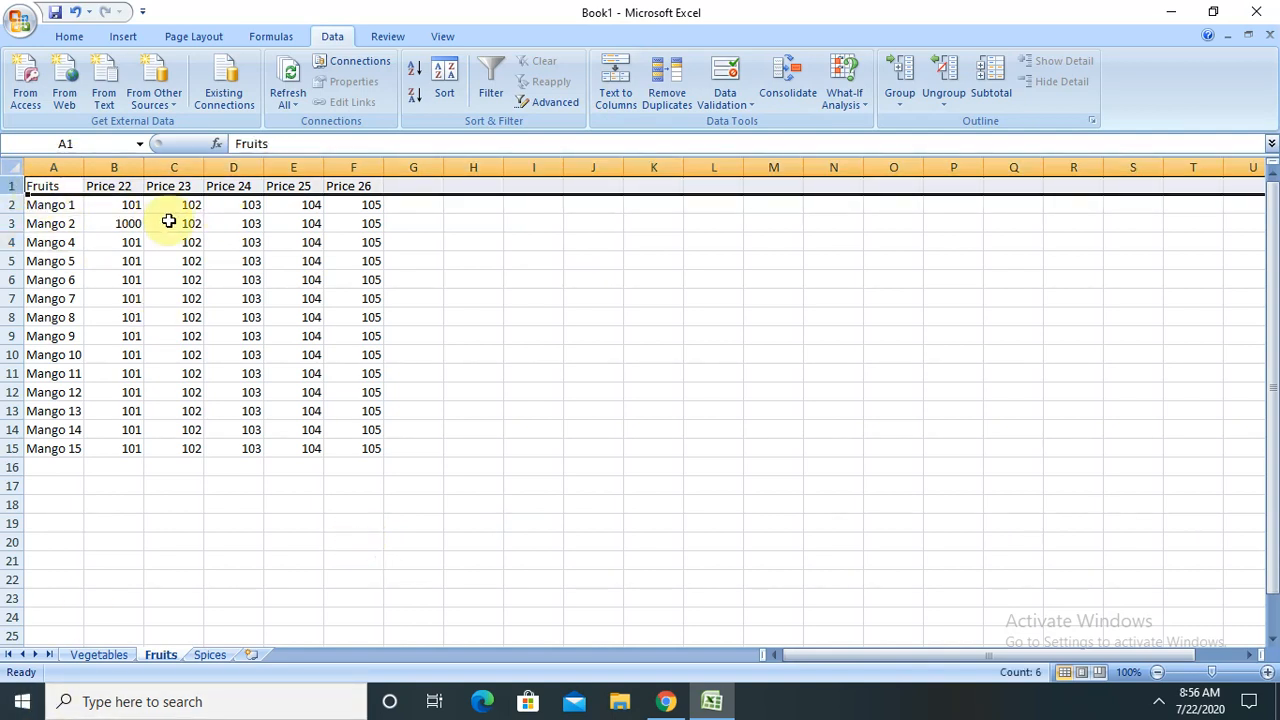
click(98, 654)
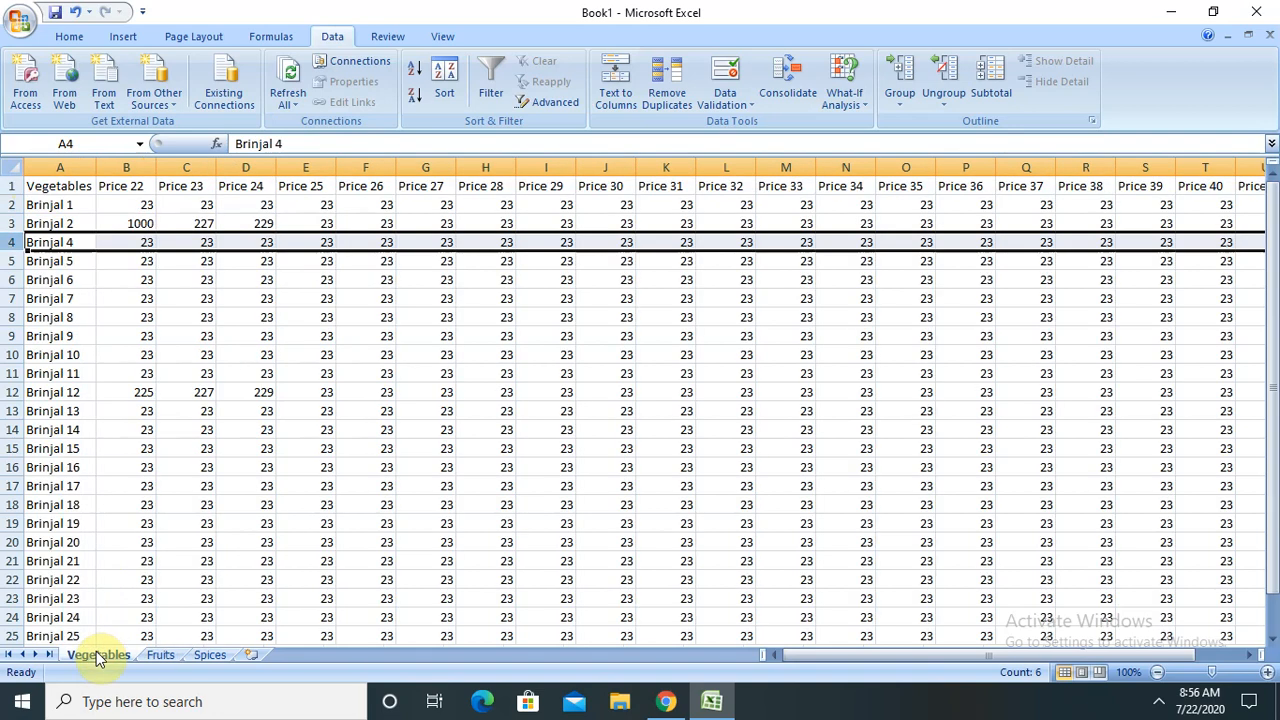
click(12, 187)
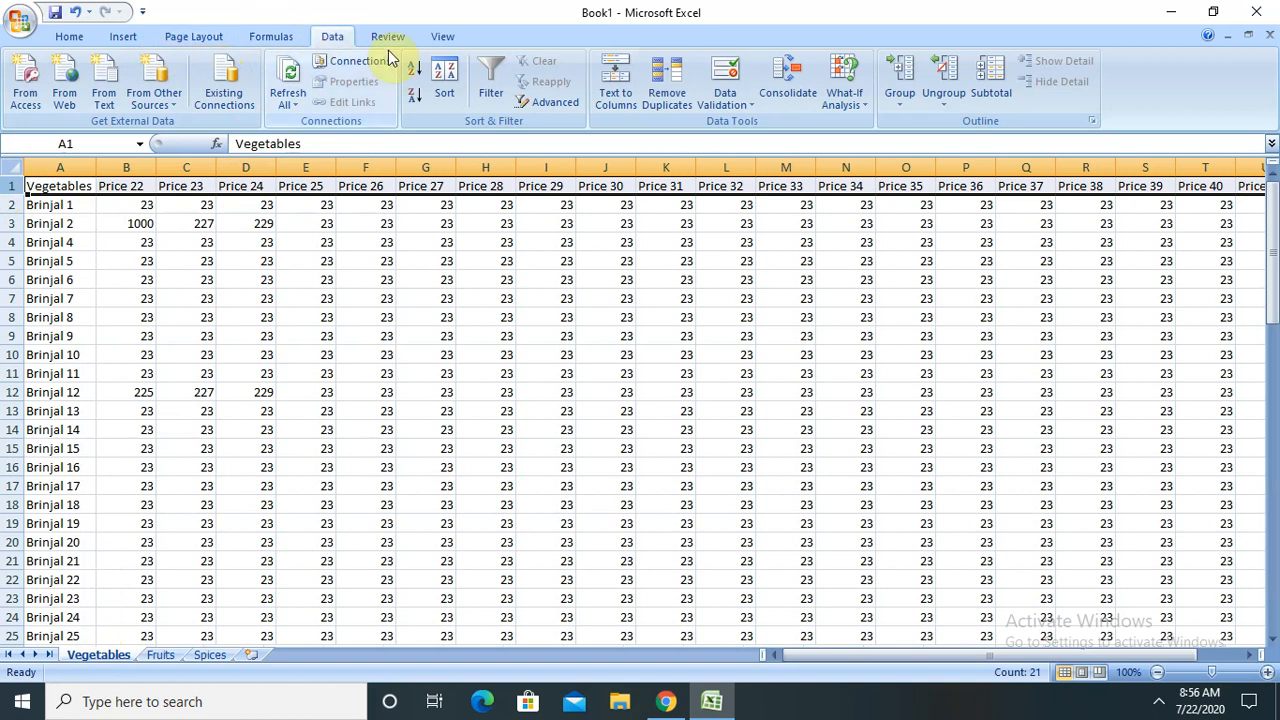
click(443, 36)
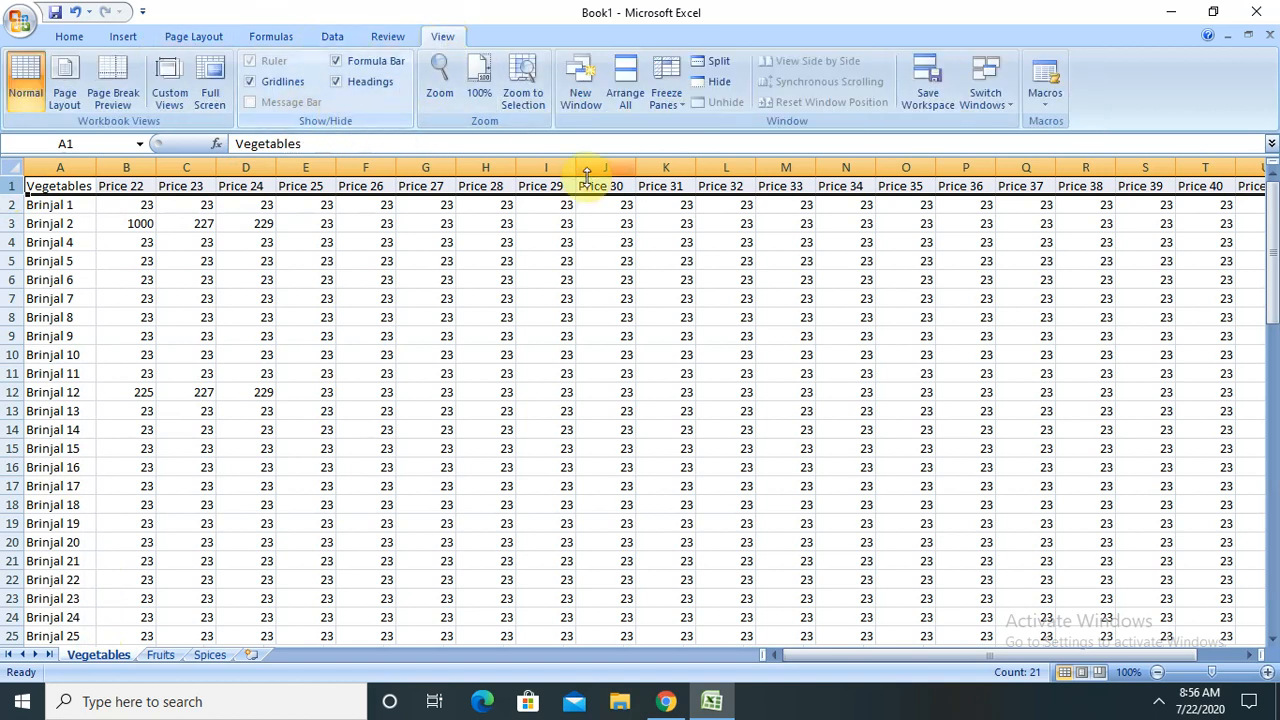
click(674, 104)
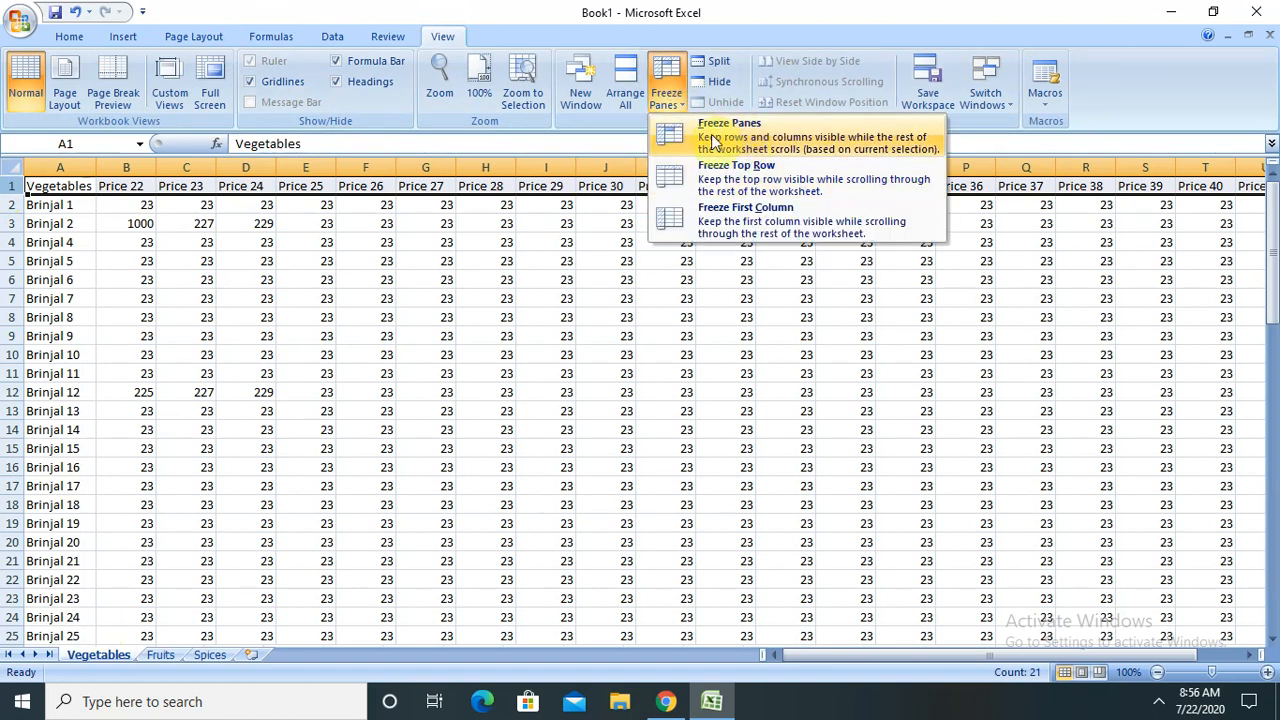
click(772, 180)
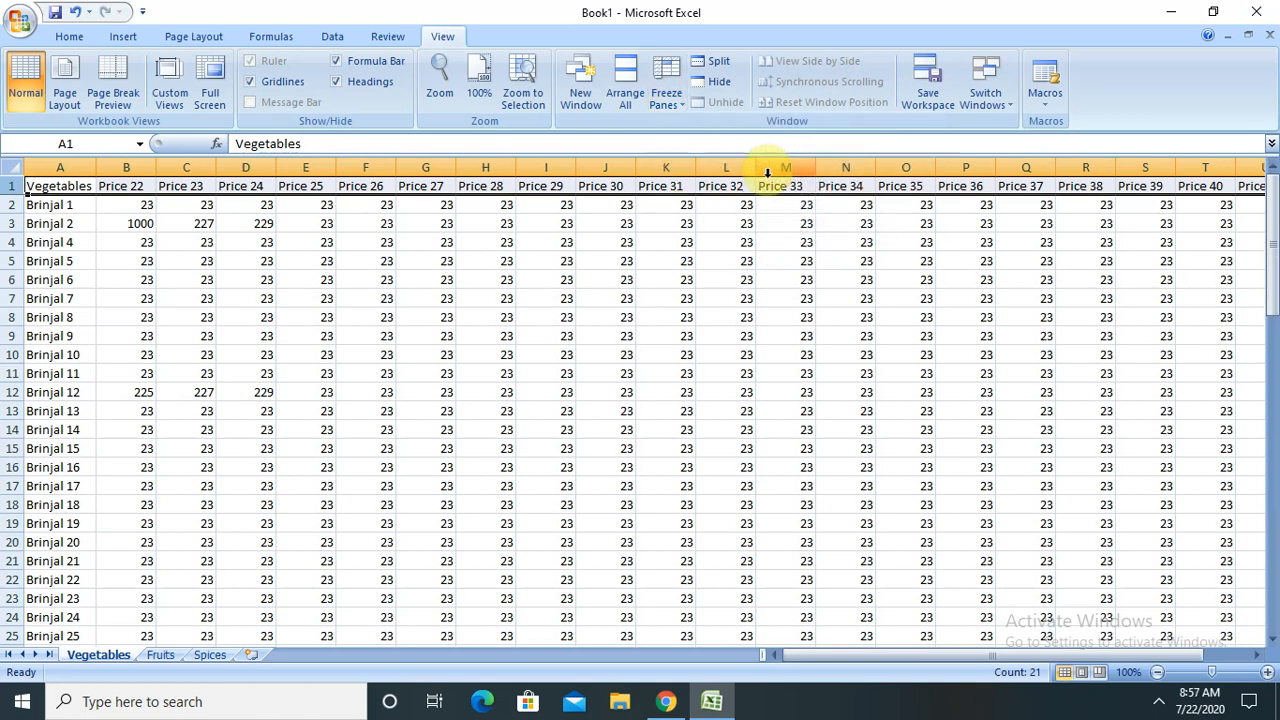
Examine the header row of Vegetables while moving down column C past the last data row and back up to C1.
click(130, 259)
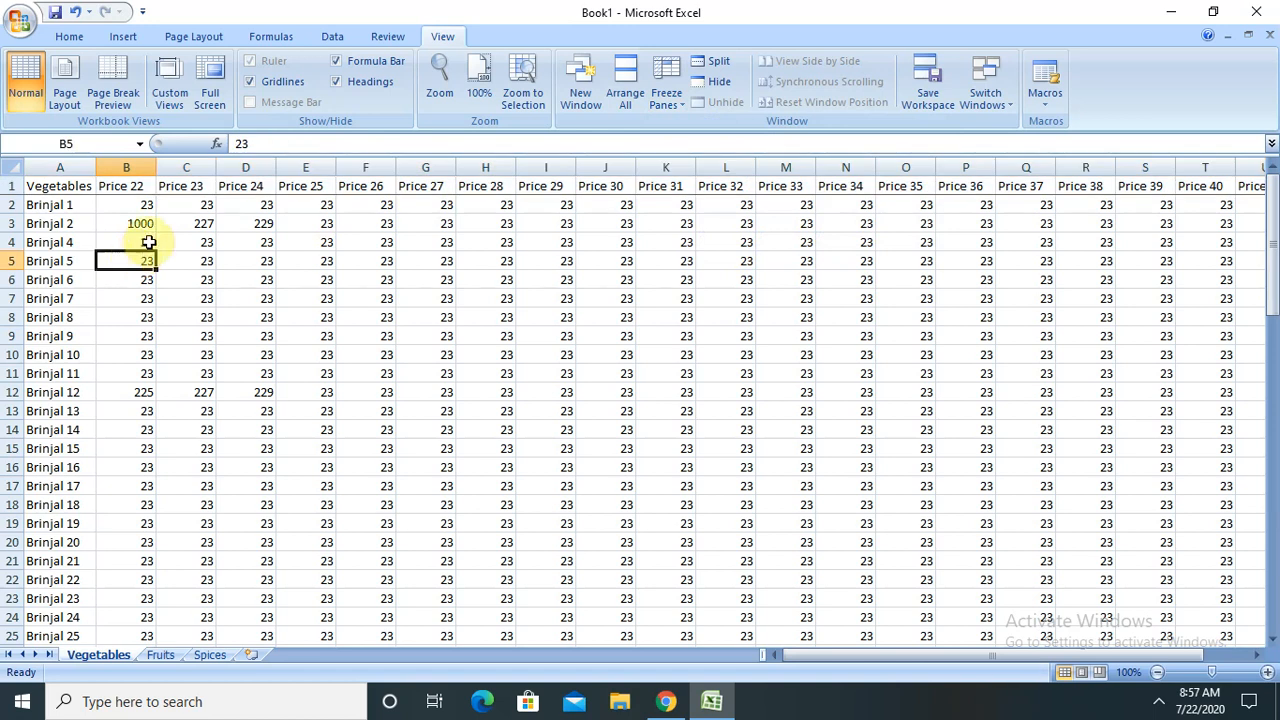
click(170, 189)
click(201, 206)
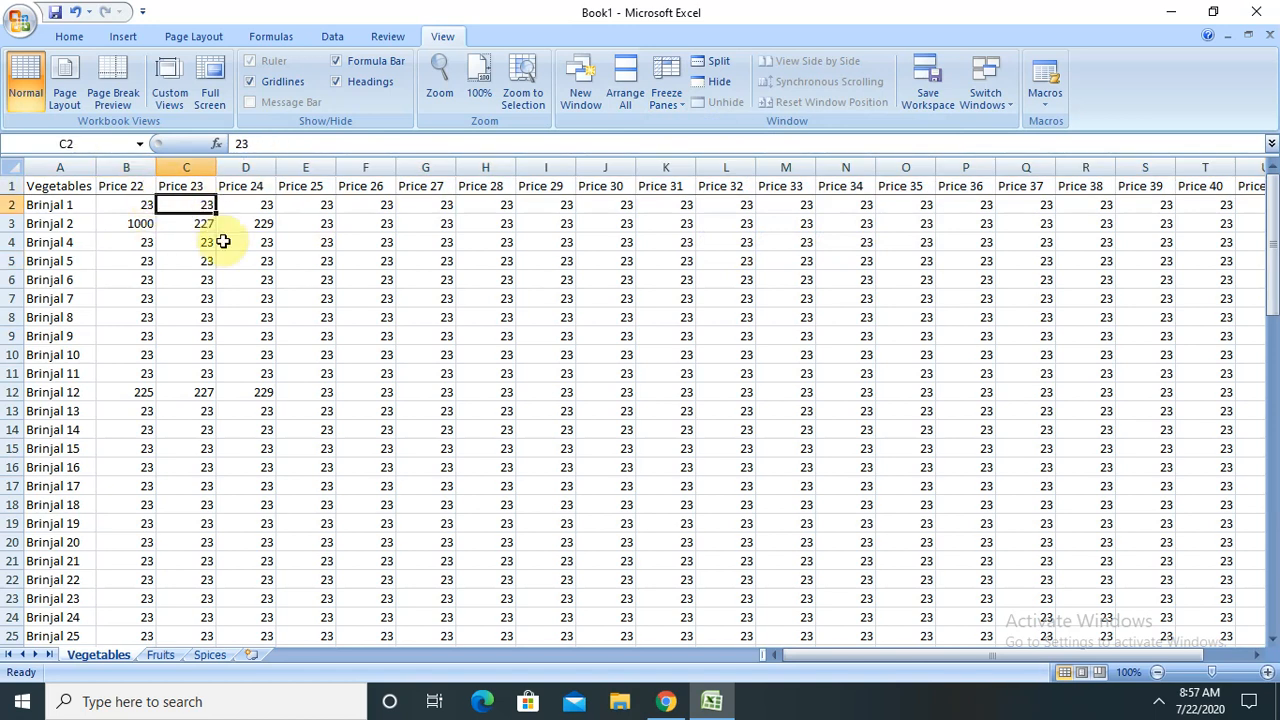
key(Down)
key(Down)
key(Down)
key(Down)
key(Down)
key(Down)
key(Down)
key(Down)
key(Down)
key(Down)
key(Down)
key(Down)
key(Down)
key(Down)
key(Down)
key(Down)
key(Down)
key(Down)
key(Down)
key(Down)
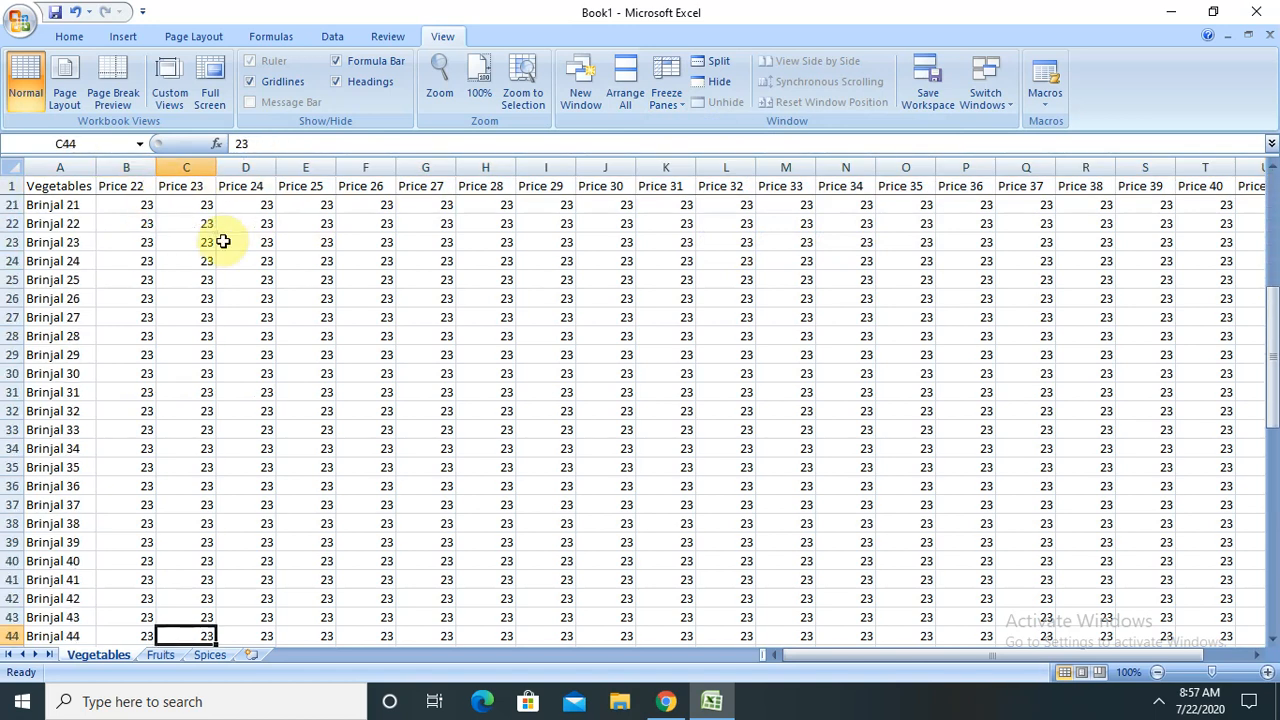
key(Down)
key(Down)
key(Down)
key(Down)
key(Down)
key(Down)
key(Down)
key(Down)
key(Down)
key(Down)
key(Down)
key(Down)
key(Down)
key(Down)
key(Down)
key(Down)
key(Down)
key(Down)
key(Down)
key(Down)
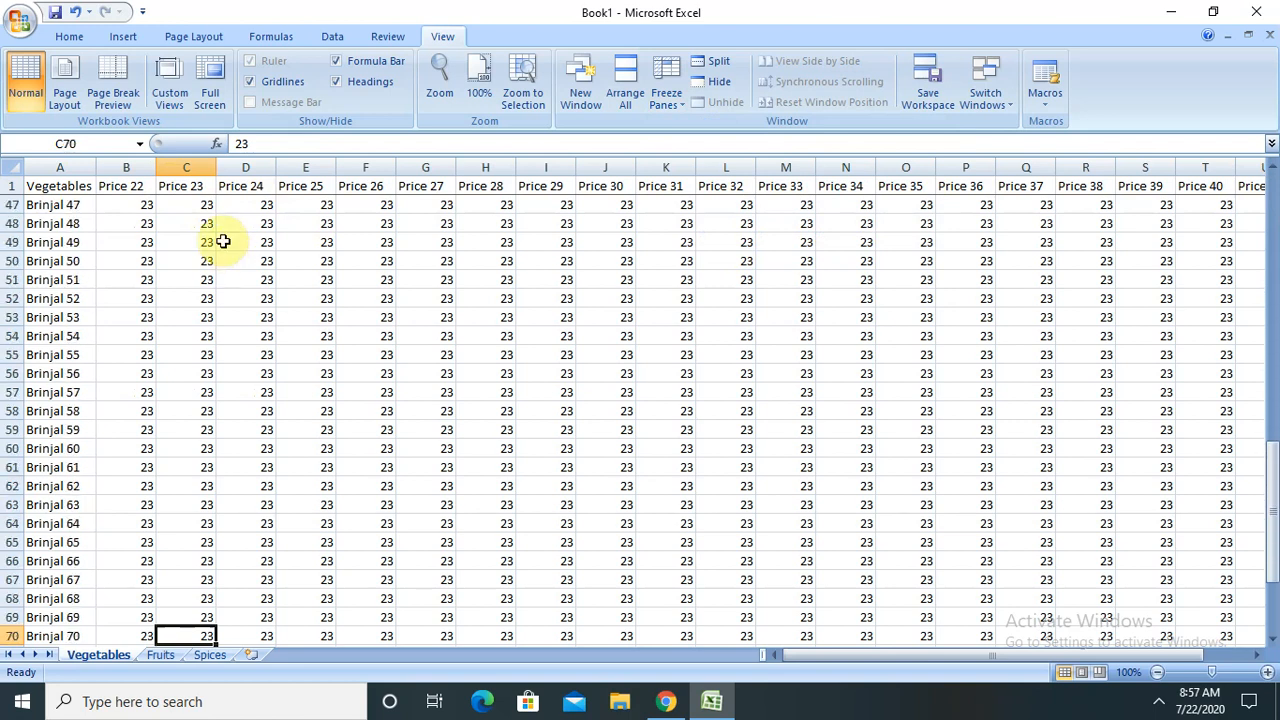
key(Down)
key(Up)
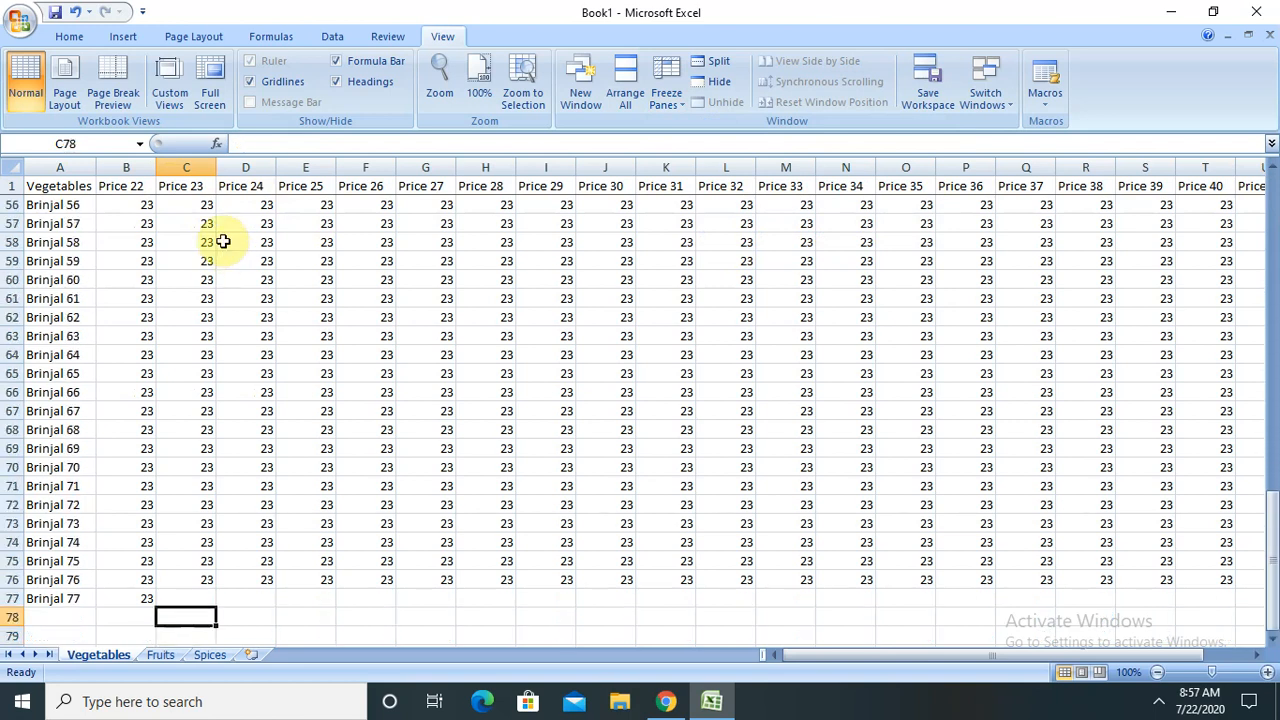
key(Up)
key(Up)
key(Up)
key(Up)
key(Up)
key(Up)
key(Up)
key(Up)
key(Up)
key(Up)
key(Up)
key(Up)
key(Up)
key(Up)
key(Up)
key(Up)
key(Up)
key(Up)
key(Up)
key(Up)
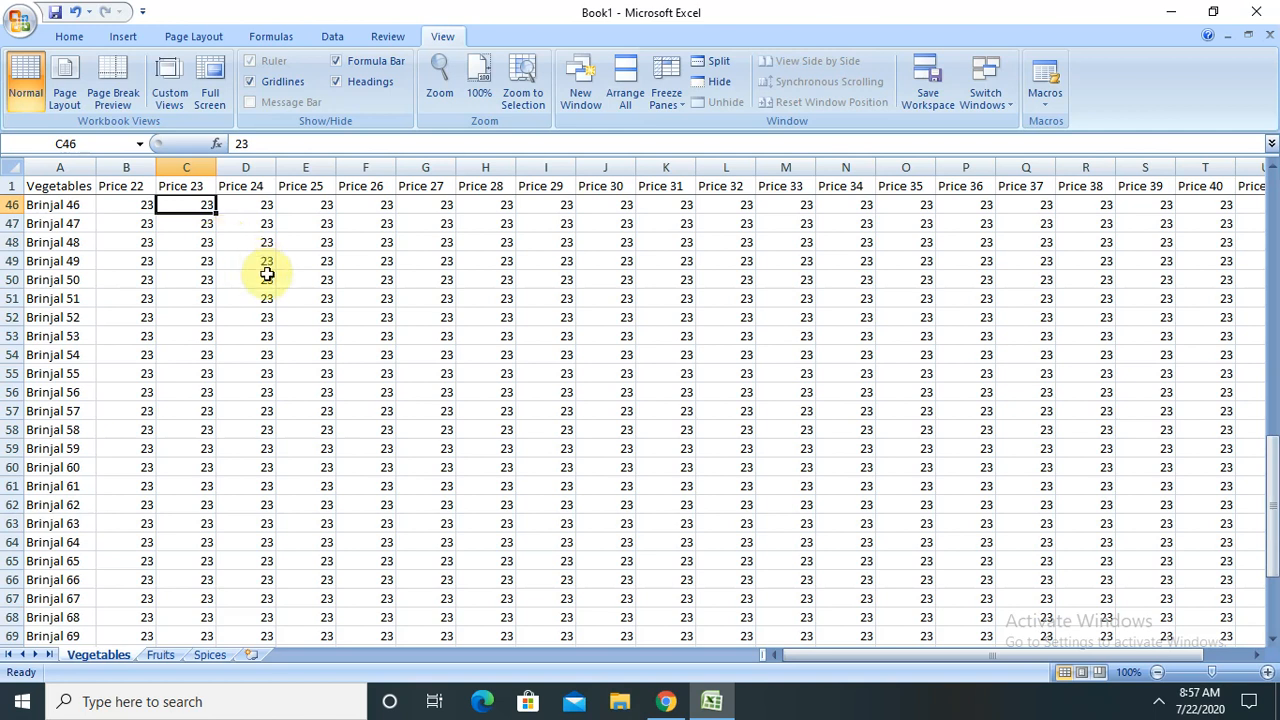
key(Down)
key(Down)
key(Down)
key(Down)
key(Down)
key(Down)
key(Down)
key(Down)
key(Down)
key(Down)
key(Down)
key(Down)
key(Down)
key(Down)
key(Down)
key(Down)
key(Down)
key(Down)
key(Down)
key(Down)
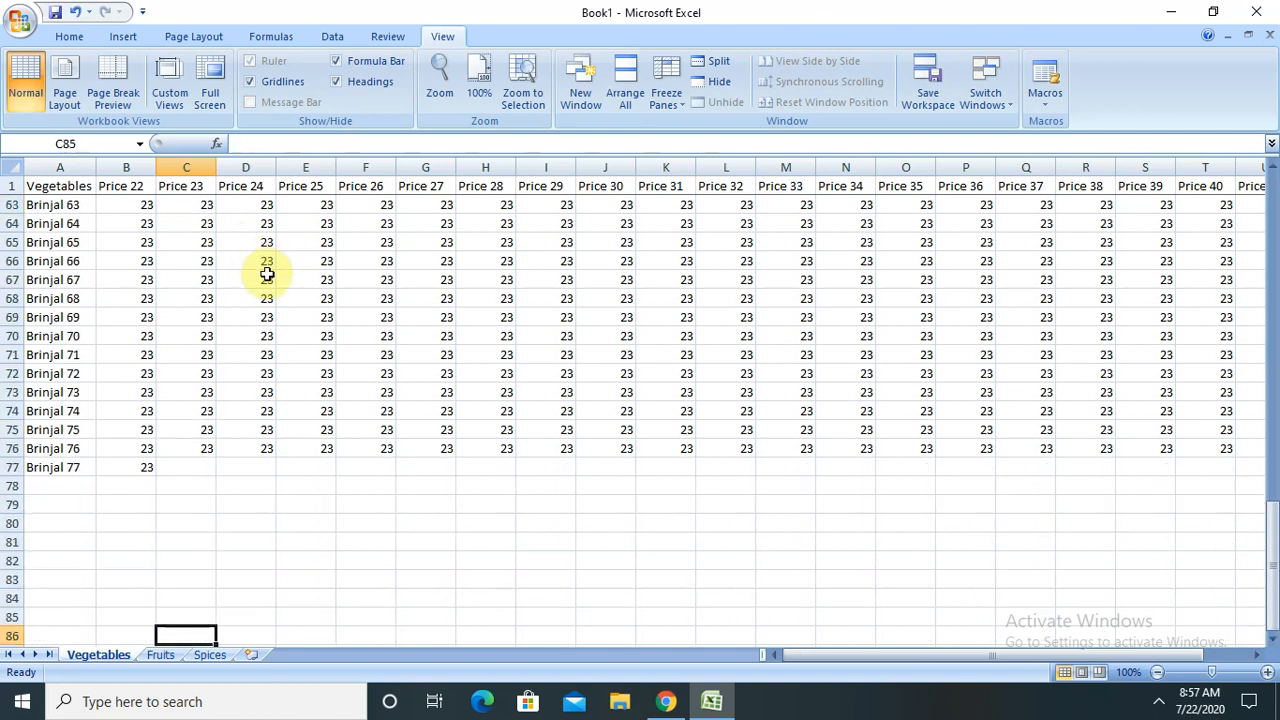
key(Down)
key(Down)
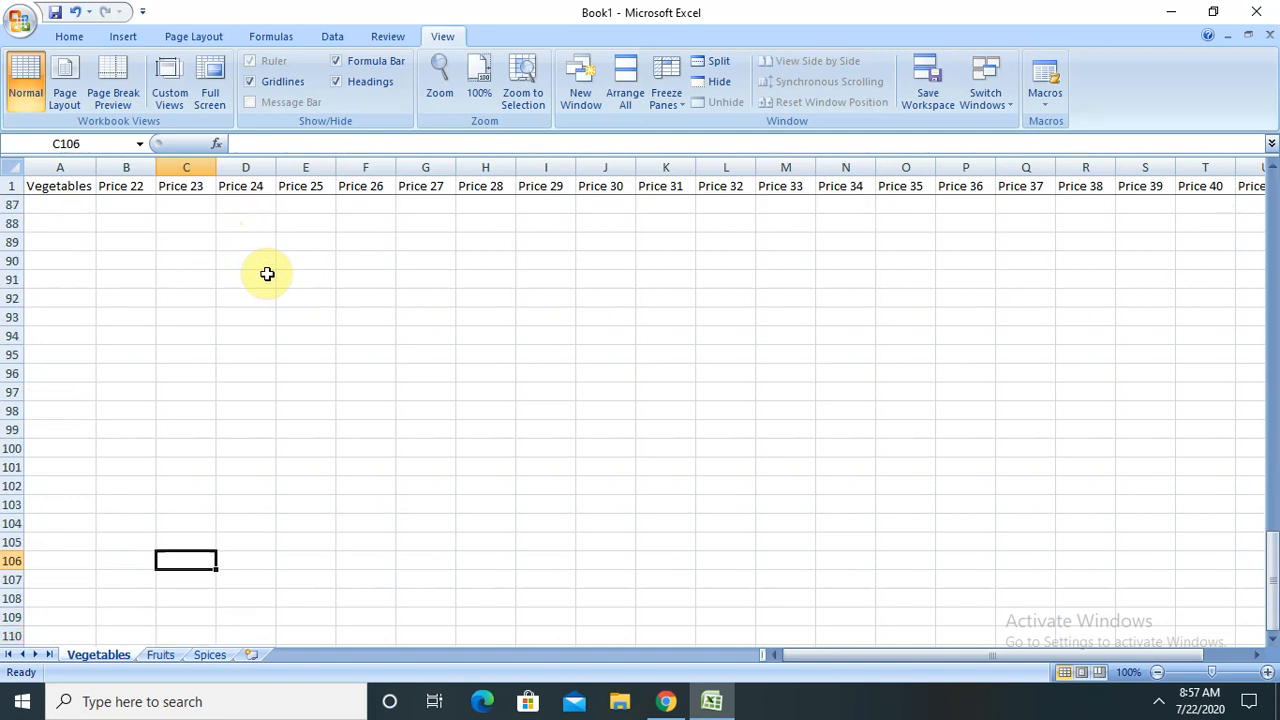
key(Down)
key(Down)
key(Down)
key(Down)
key(Down)
key(Down)
key(Down)
key(Down)
key(Down)
key(Down)
key(Down)
key(Down)
key(Down)
key(Down)
key(Down)
key(Down)
key(Down)
key(Down)
key(Down)
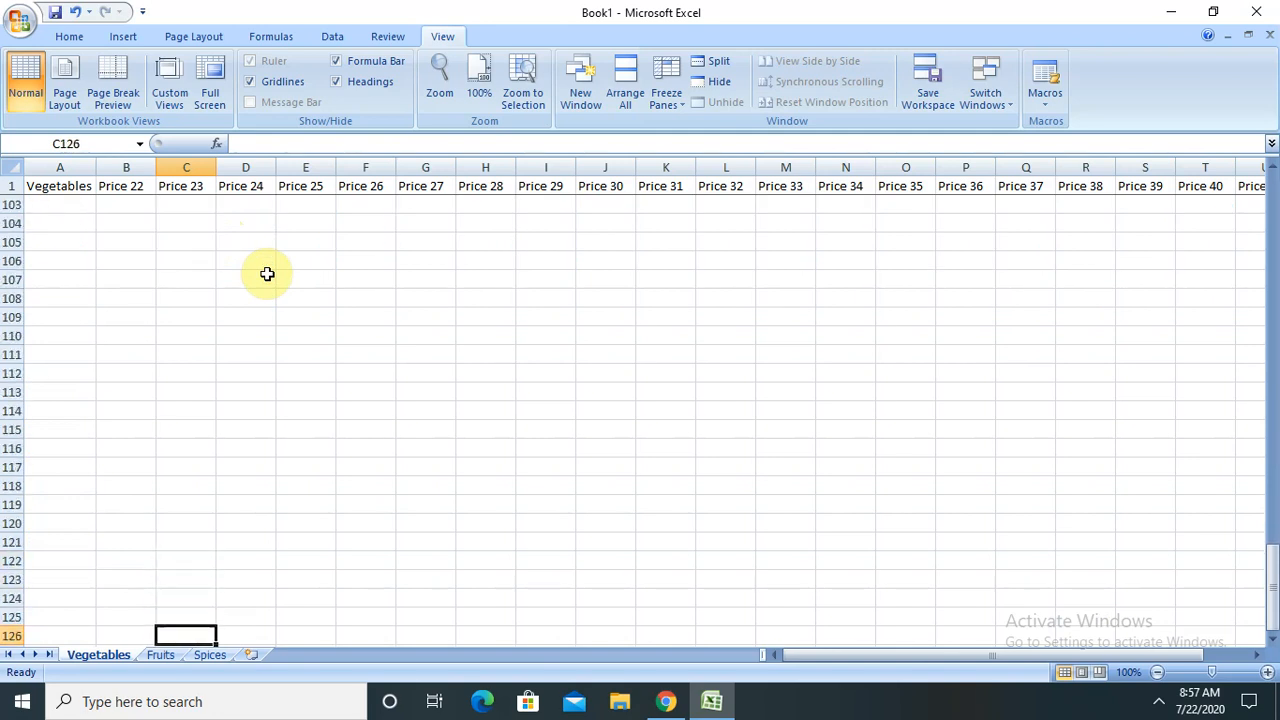
key(Up)
key(Up)
key(Up)
key(Up)
key(Up)
key(Up)
key(Up)
key(Up)
key(Up)
key(Up)
key(Up)
key(Up)
key(Up)
key(Up)
key(Up)
key(Up)
key(Up)
key(Up)
key(Up)
key(Up)
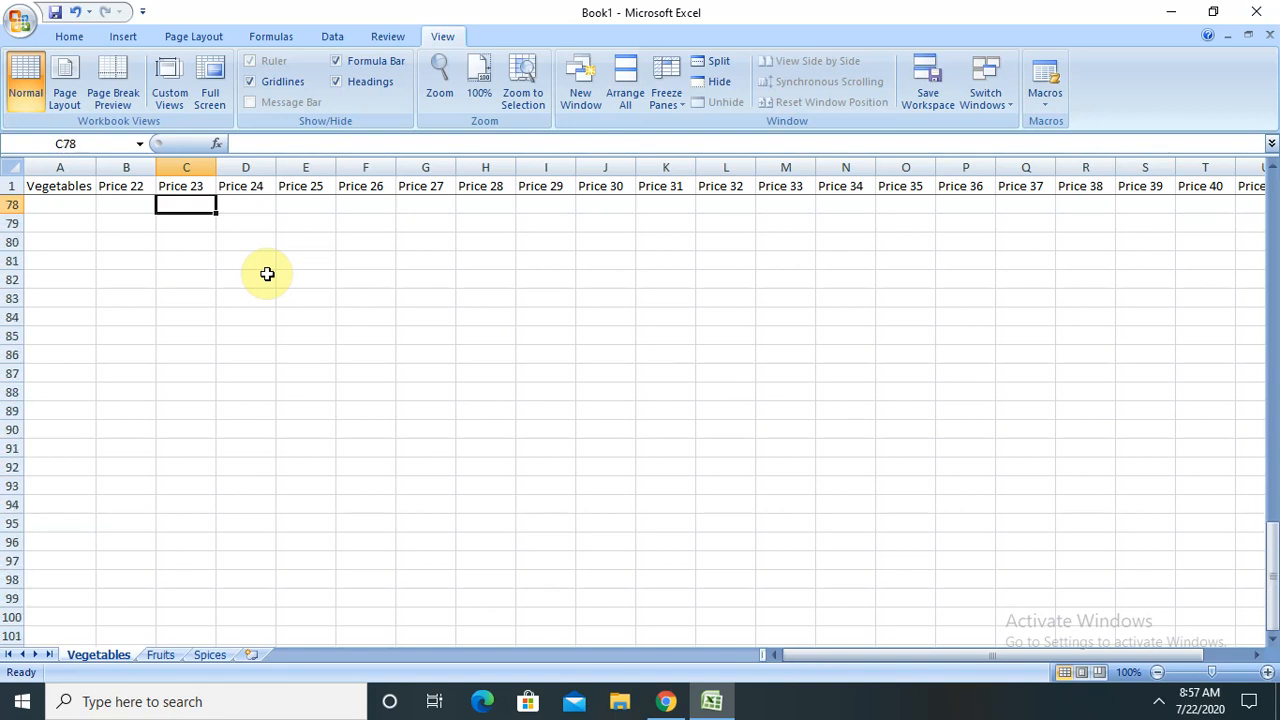
key(Up)
key(Up)
key(Up)
key(Up)
key(Up)
key(Up)
key(Up)
key(Up)
key(Up)
key(Up)
key(Up)
key(Up)
key(Up)
key(Up)
key(Up)
key(Up)
key(Up)
key(Up)
key(Up)
key(Up)
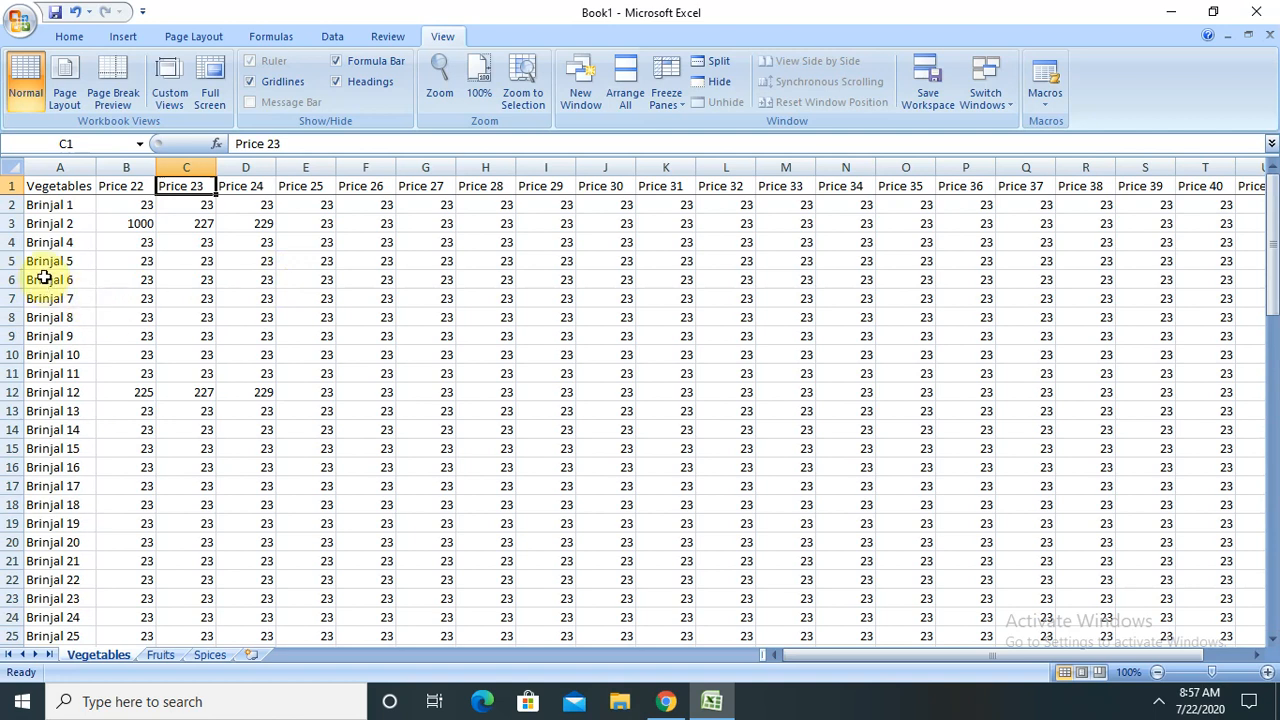
Unfreeze the panes on the Vegetables sheet and select cell J6.
click(11, 186)
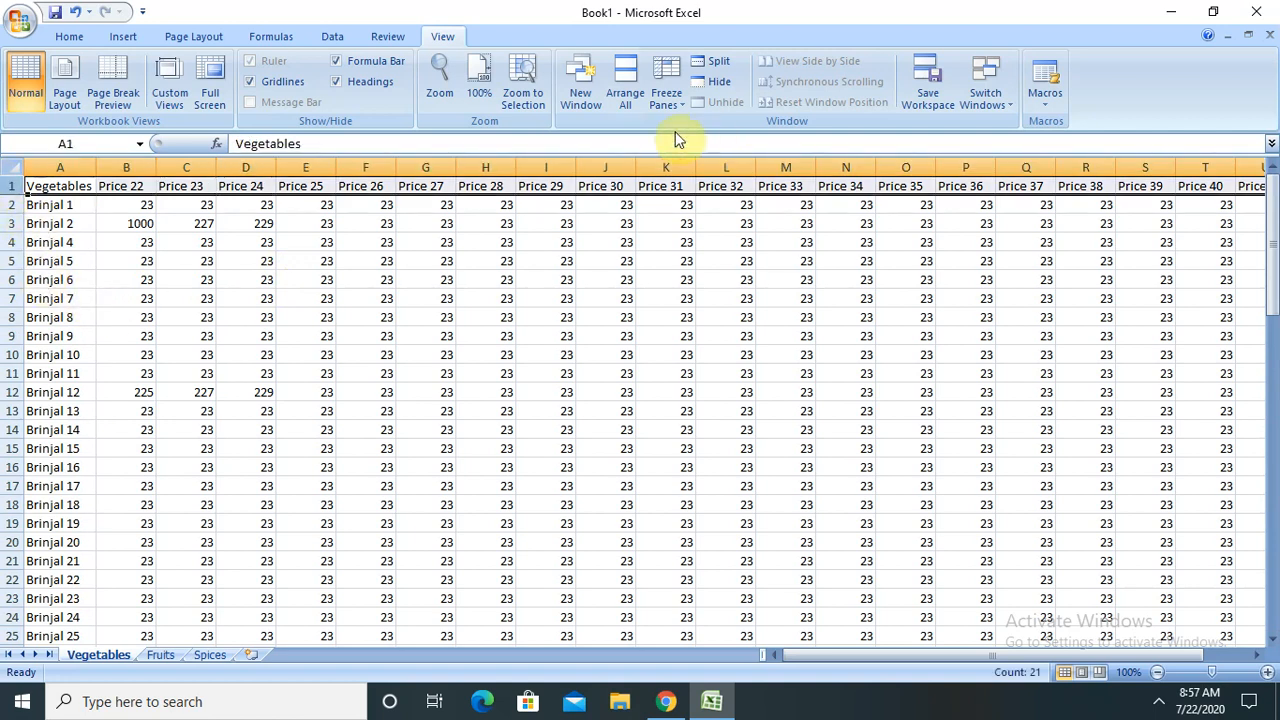
click(680, 100)
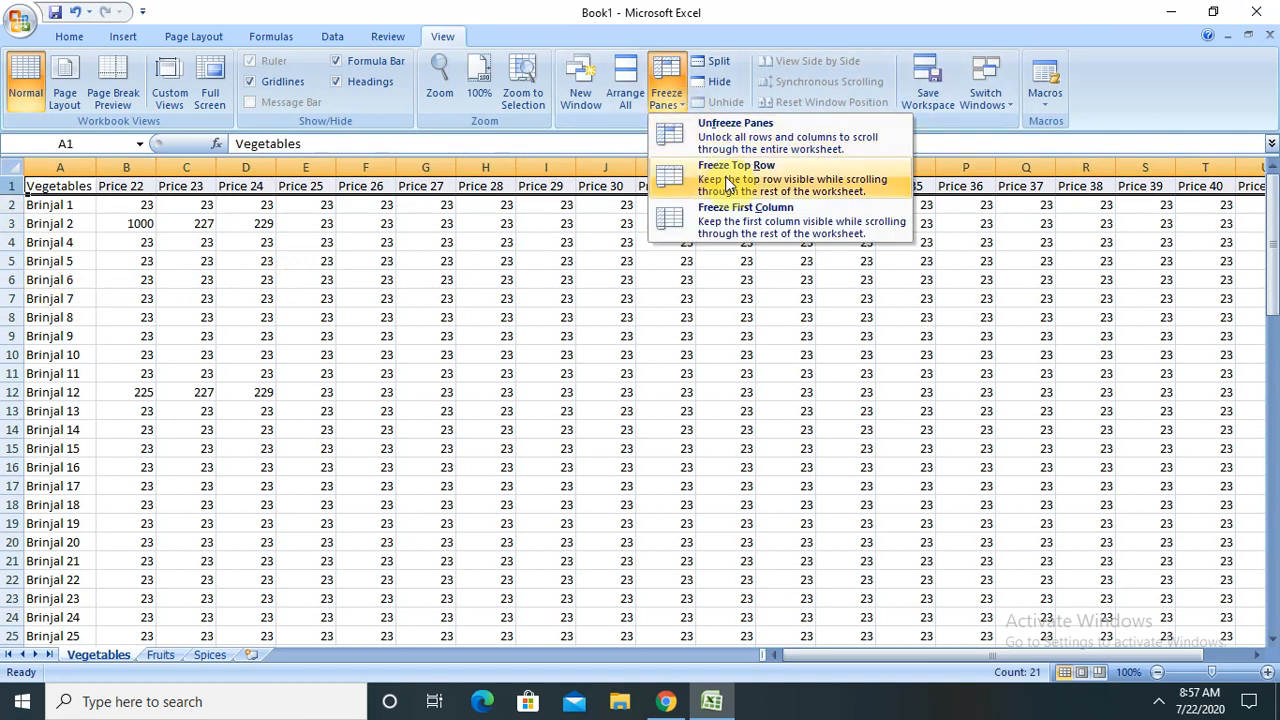
click(751, 127)
click(619, 280)
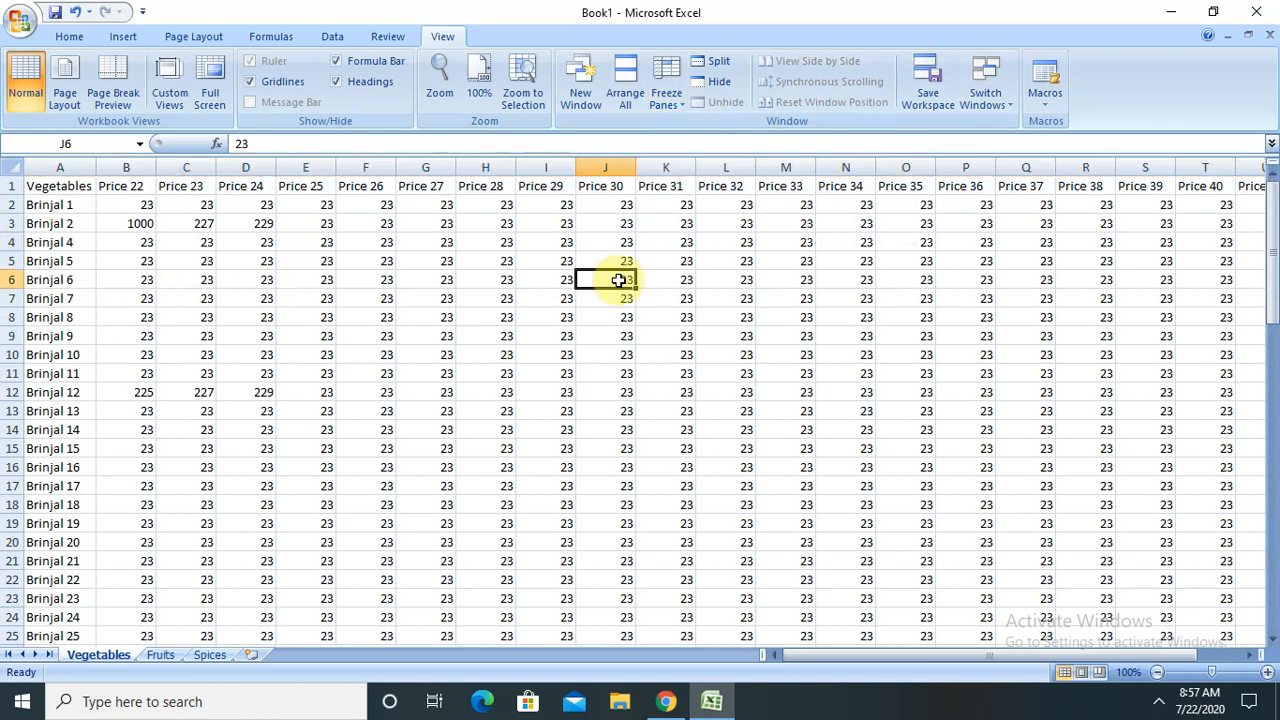
Examine the unfrozen header row of Vegetables while moving down column D past the last data row and back up to D1.
click(219, 203)
key(Down)
key(Down)
key(Down)
key(Down)
key(Down)
key(Down)
key(Down)
key(Down)
key(Down)
key(Down)
key(Down)
key(Down)
key(Down)
key(Down)
key(Down)
key(Down)
key(Down)
key(Down)
key(Down)
key(Down)
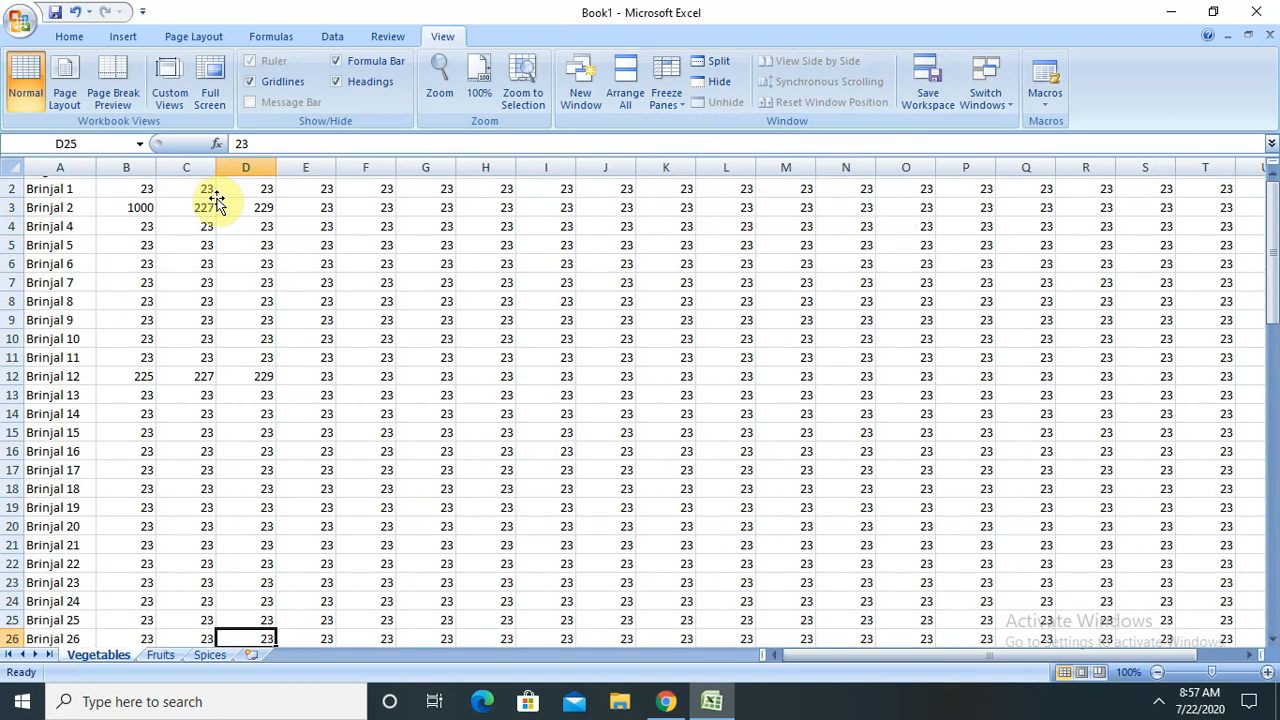
key(Down)
key(Down)
key(Down)
key(Down)
key(Down)
key(Down)
key(Down)
key(Down)
key(Down)
key(Down)
key(Down)
key(Down)
key(Down)
key(Down)
key(Down)
key(Down)
key(Down)
key(Down)
key(Down)
key(Down)
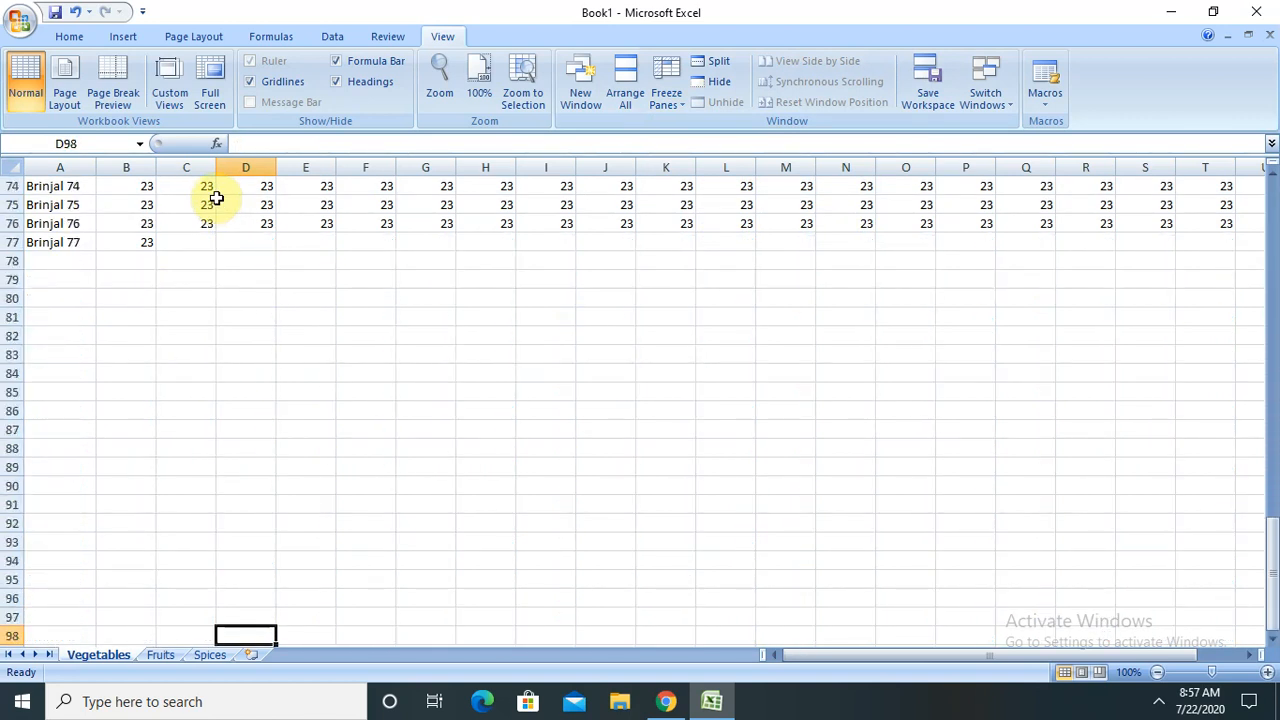
key(Up)
key(Up)
key(Up)
key(Up)
key(Up)
key(Up)
key(Up)
key(Up)
key(Up)
key(Up)
key(Up)
key(Up)
key(Up)
key(Up)
key(Up)
key(Up)
key(Up)
key(Up)
key(Up)
key(Up)
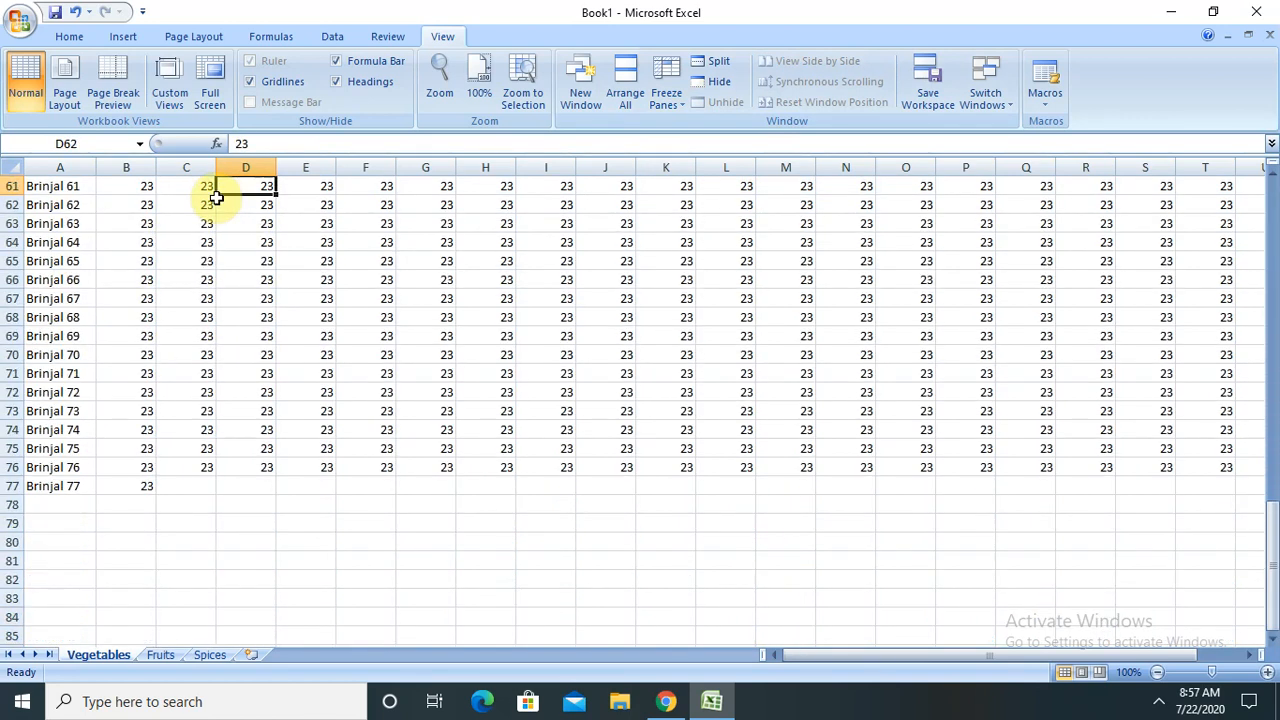
key(Up)
key(Up)
key(Up)
key(Up)
key(Up)
key(Up)
key(Up)
key(Up)
key(Up)
key(Up)
key(Up)
key(Up)
key(Up)
key(Up)
key(Up)
key(Up)
key(Up)
key(Up)
key(Up)
key(Up)
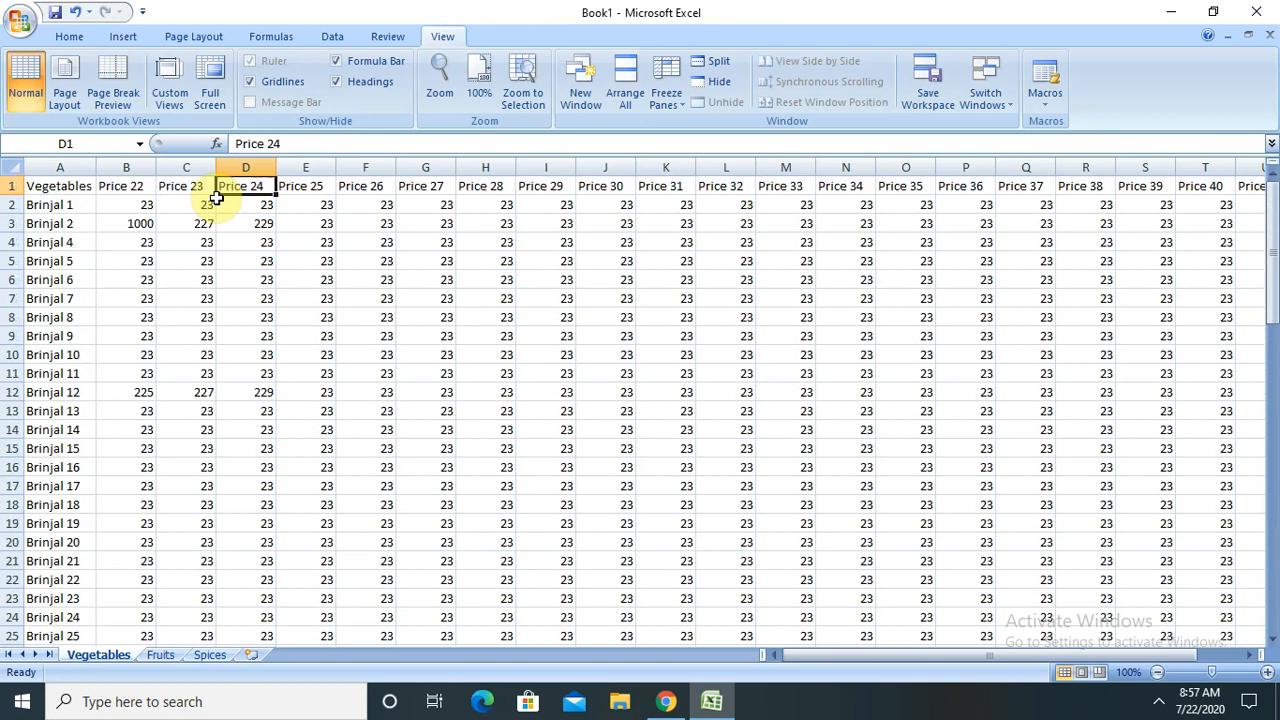
Freeze the first column of the Vegetables sheet and select cell B4.
click(46, 162)
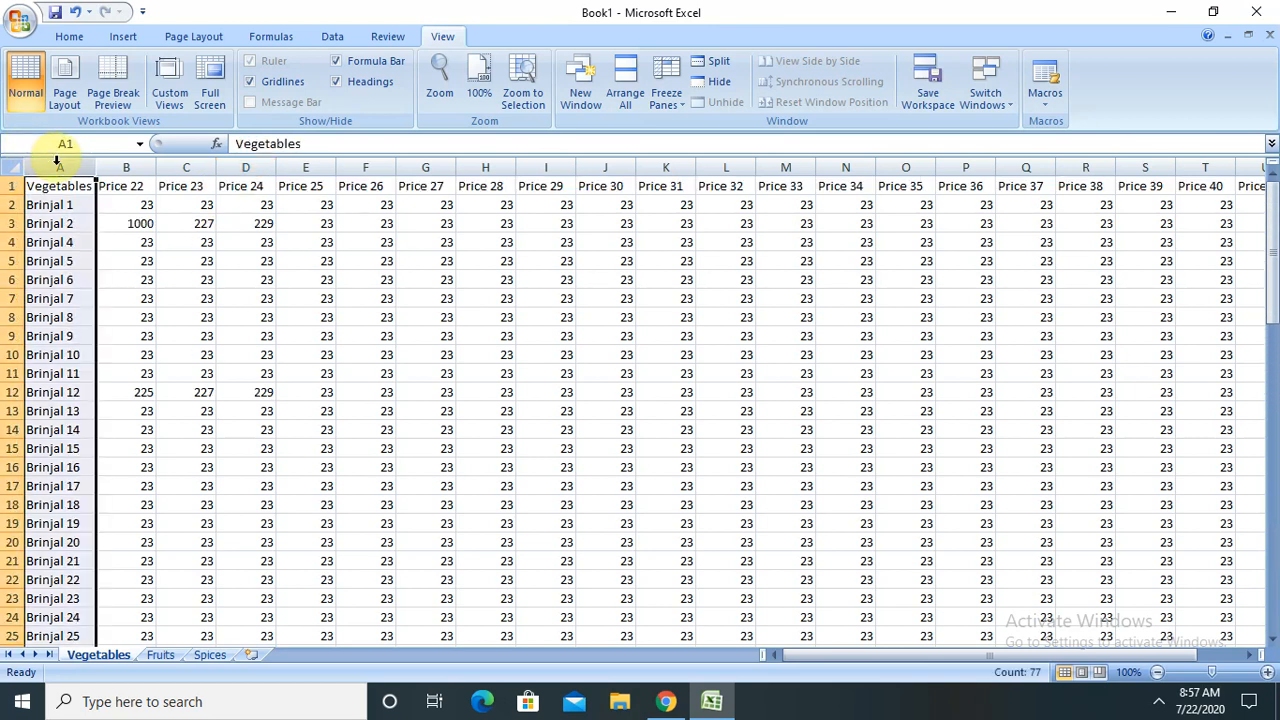
click(671, 102)
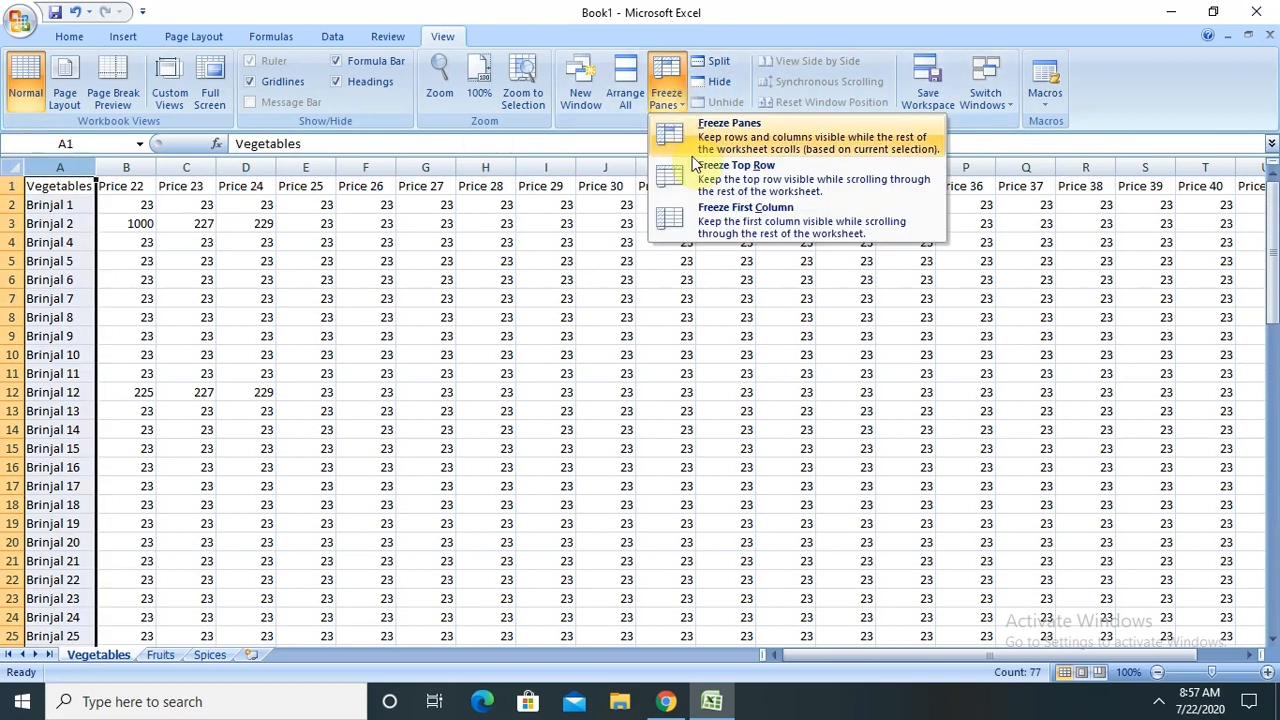
click(733, 225)
click(112, 242)
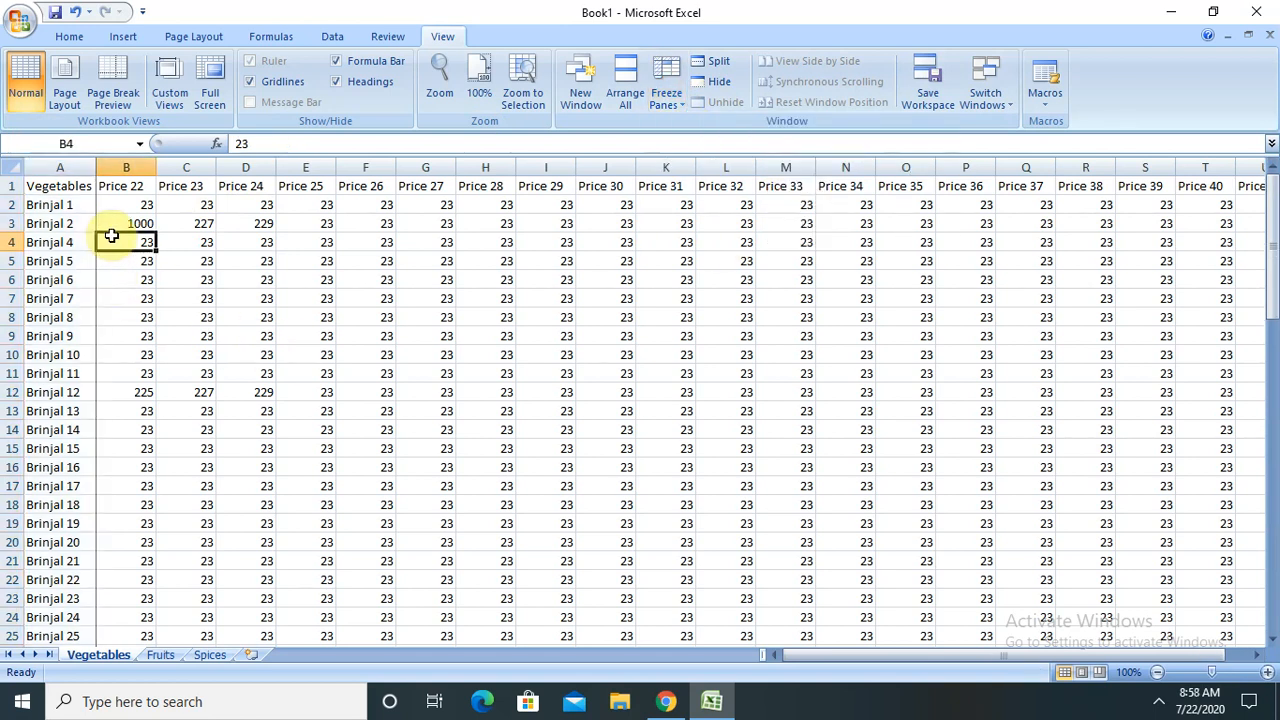
Examine column A of Vegetables while moving right along row 3 past the last price column and back, ending at B5.
click(130, 217)
key(Right)
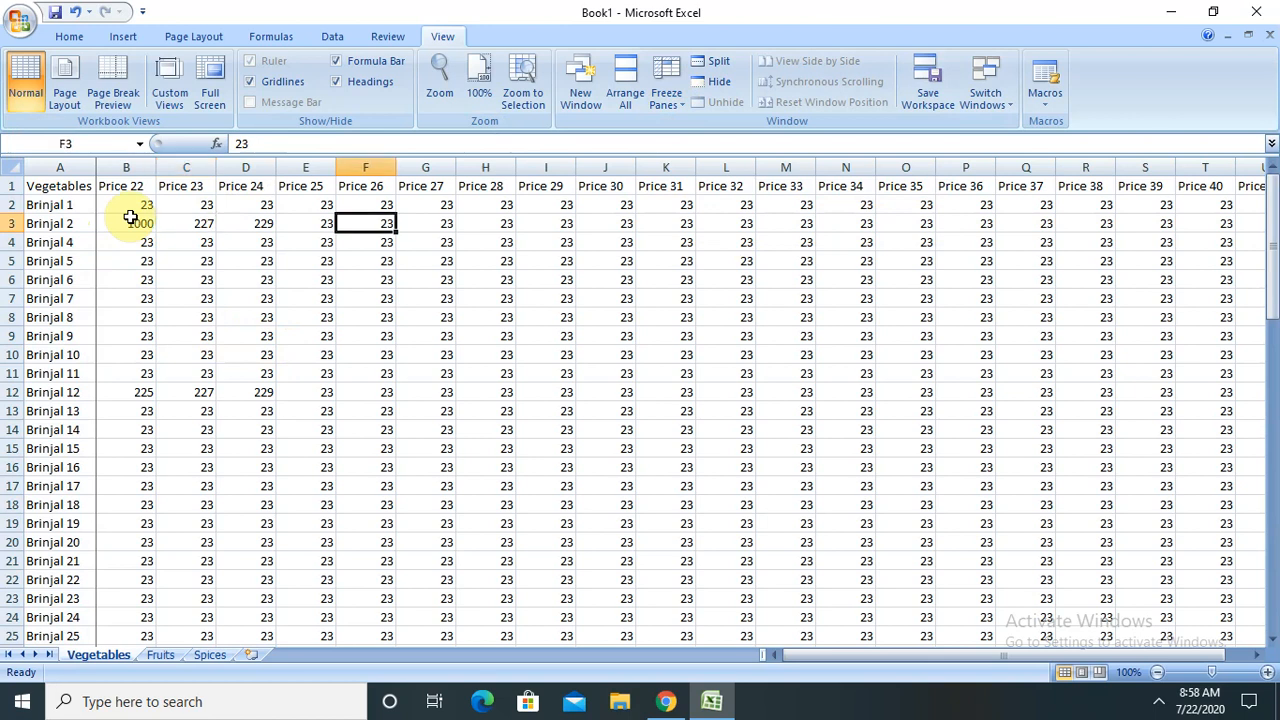
key(Right)
key(Right)
key(Right)
key(Right)
key(Right)
key(Right)
key(Right)
key(Right)
key(Right)
key(Right)
key(Right)
key(Right)
key(Right)
key(Right)
key(Right)
key(Right)
key(Right)
key(Right)
key(Right)
key(Right)
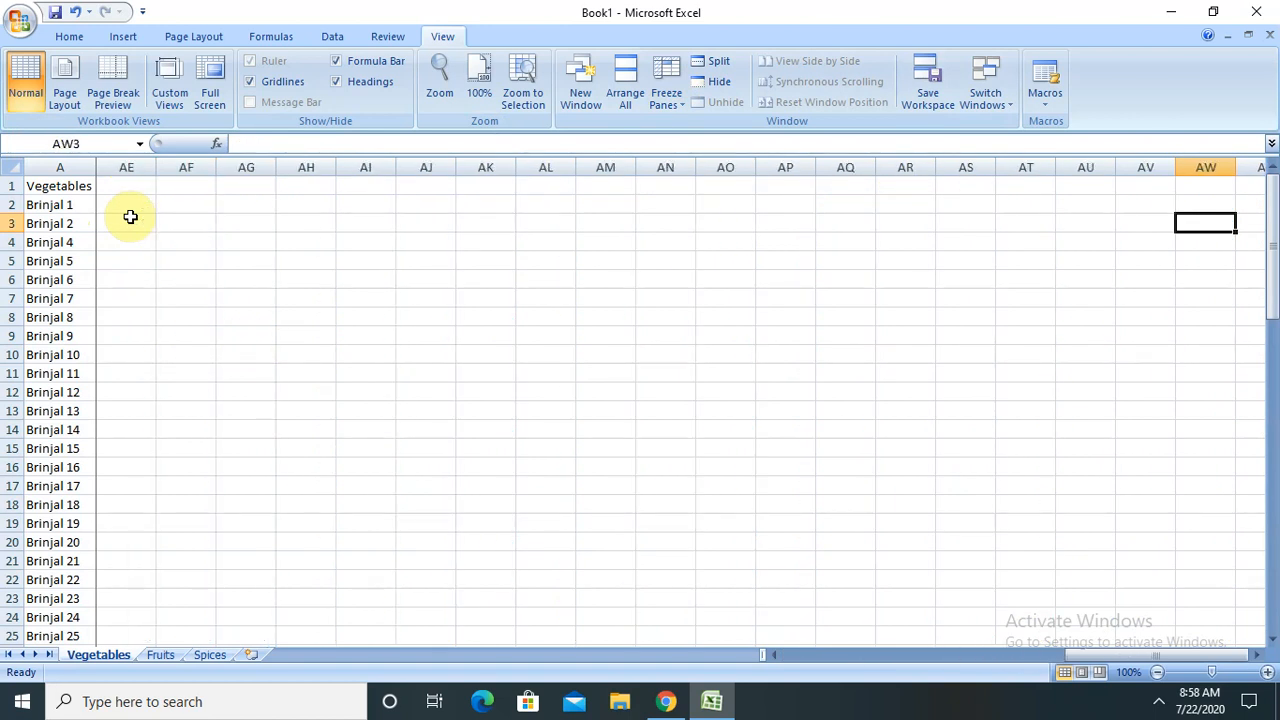
key(Left)
key(Left)
key(Left)
key(Left)
key(Left)
key(Left)
key(Left)
key(Left)
key(Left)
key(Left)
key(Left)
key(Left)
key(Left)
key(Left)
key(Left)
key(Left)
key(Left)
key(Left)
key(Left)
key(Left)
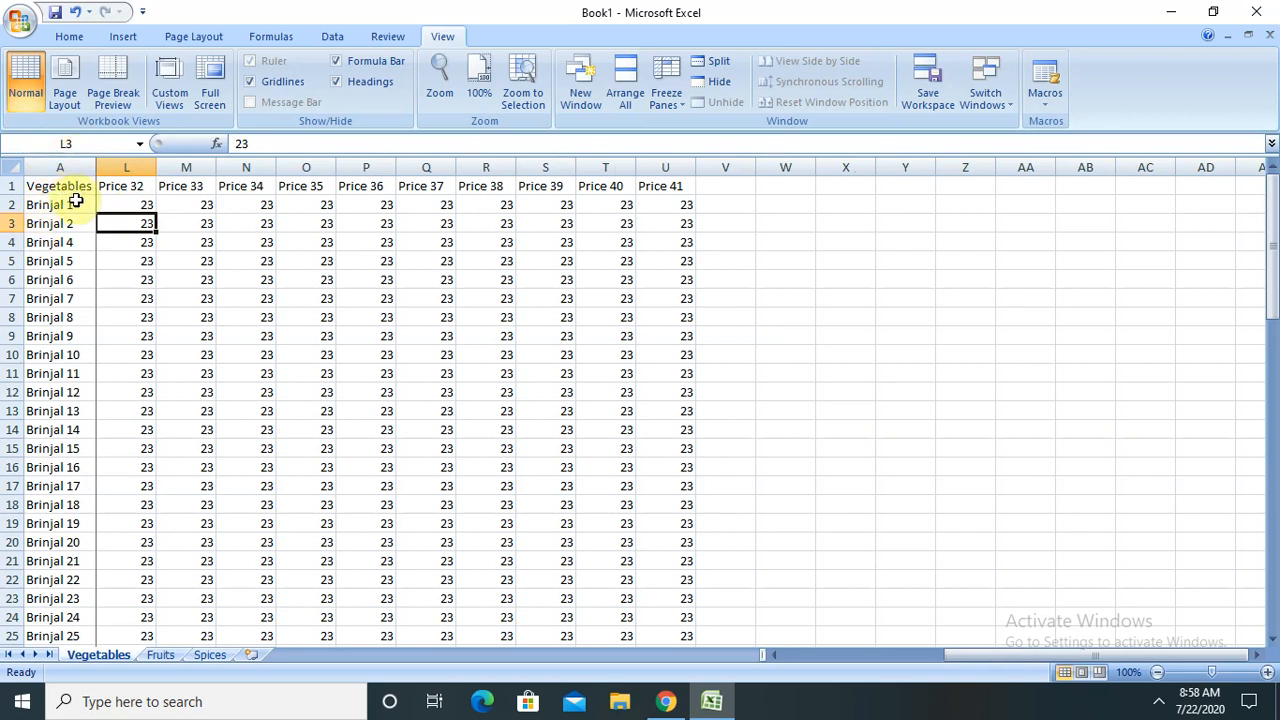
key(Left)
key(Left)
key(Left)
key(Left)
key(Left)
key(Left)
key(Left)
key(Left)
key(Left)
key(Left)
key(Left)
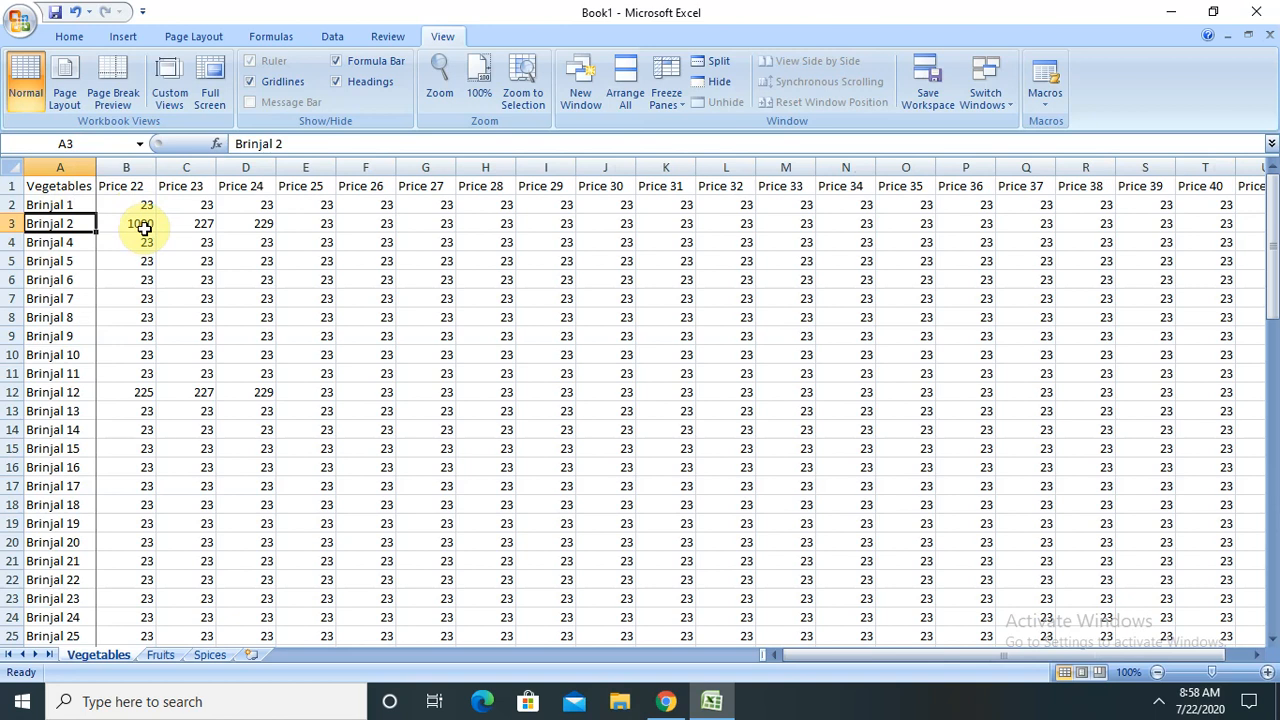
key(Down)
key(Down)
key(Right)
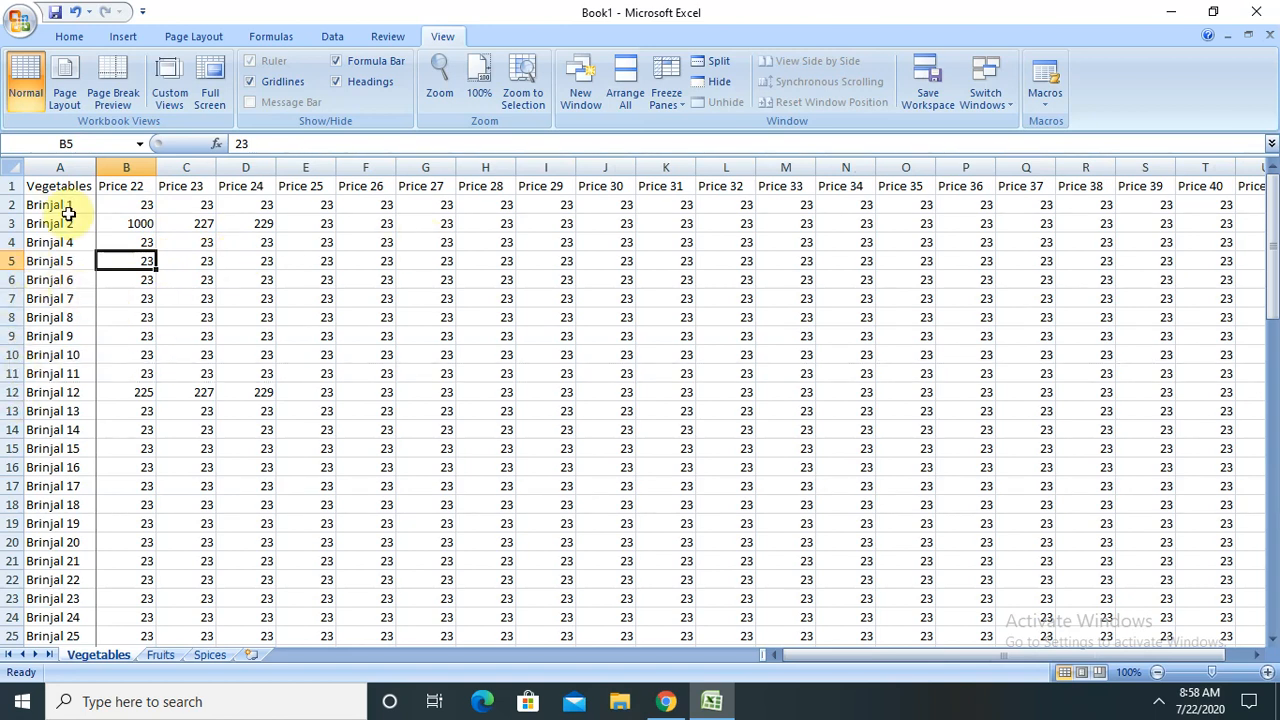
Unfreeze the first column of the Vegetables sheet and select cell F10.
click(60, 167)
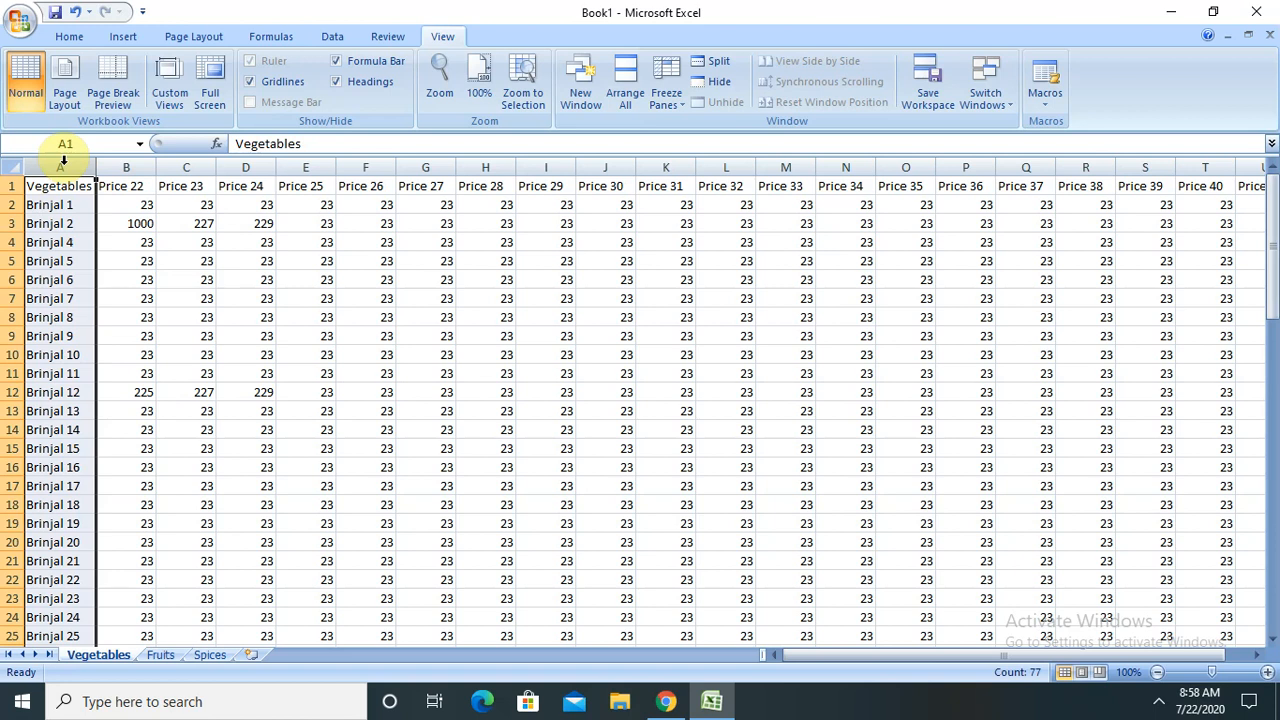
click(677, 110)
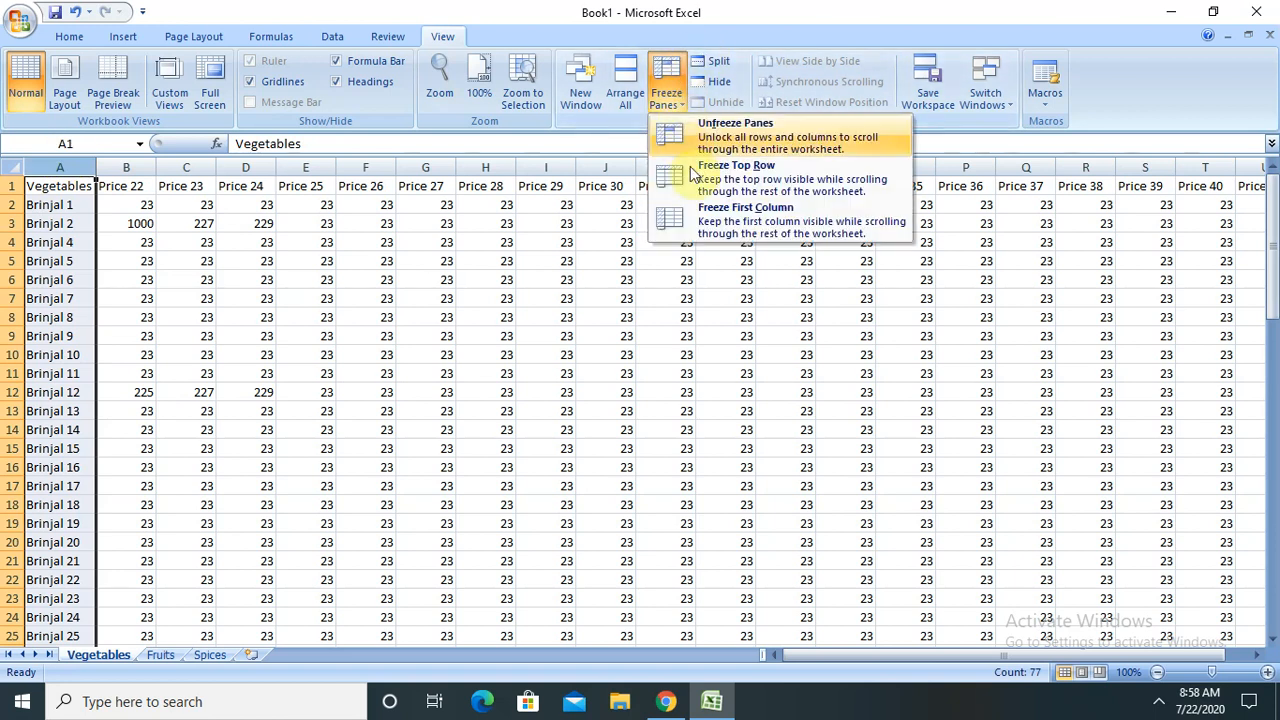
click(750, 145)
click(365, 354)
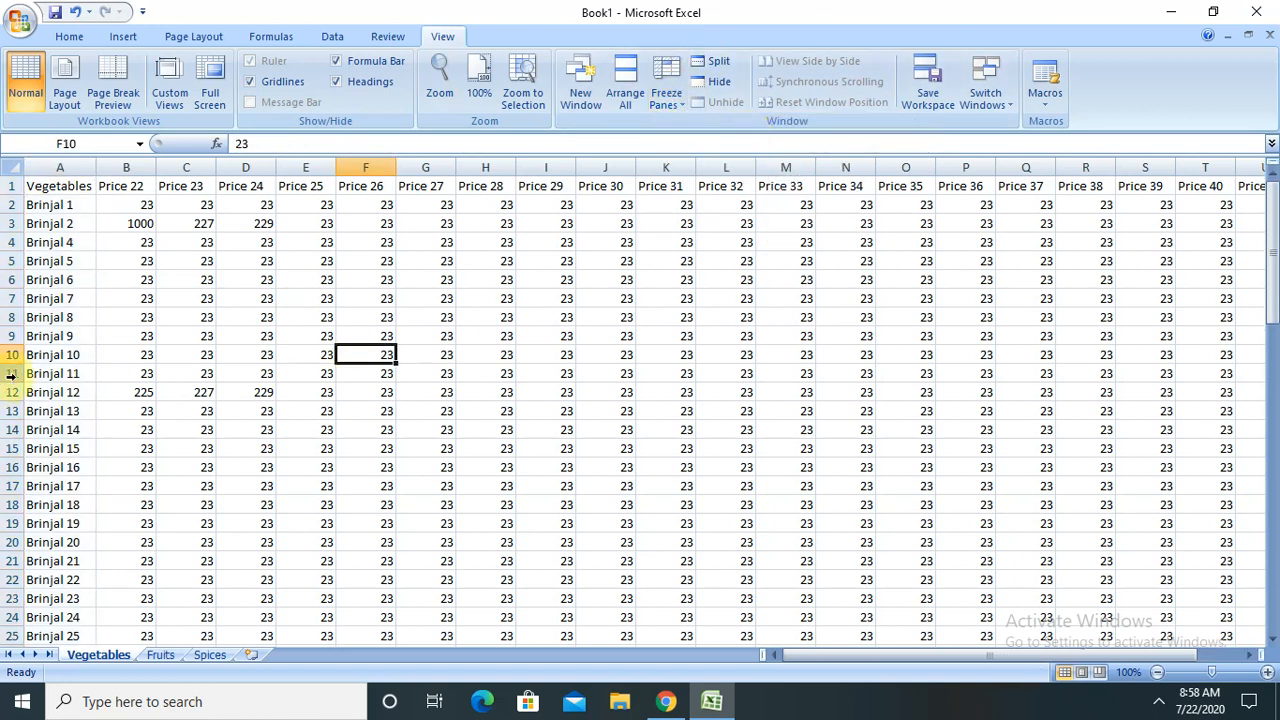
Split the Vegetables sheet window horizontally above row 11 and select cell F11 in the lower pane.
click(11, 373)
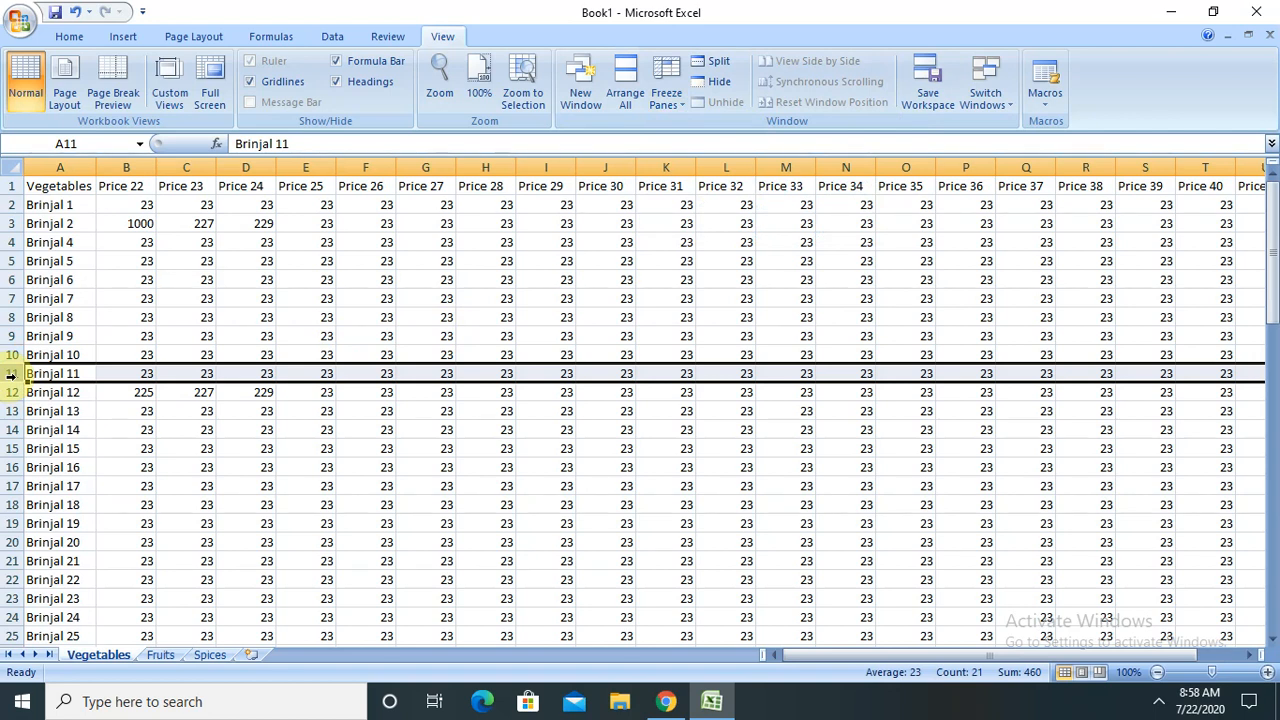
click(717, 63)
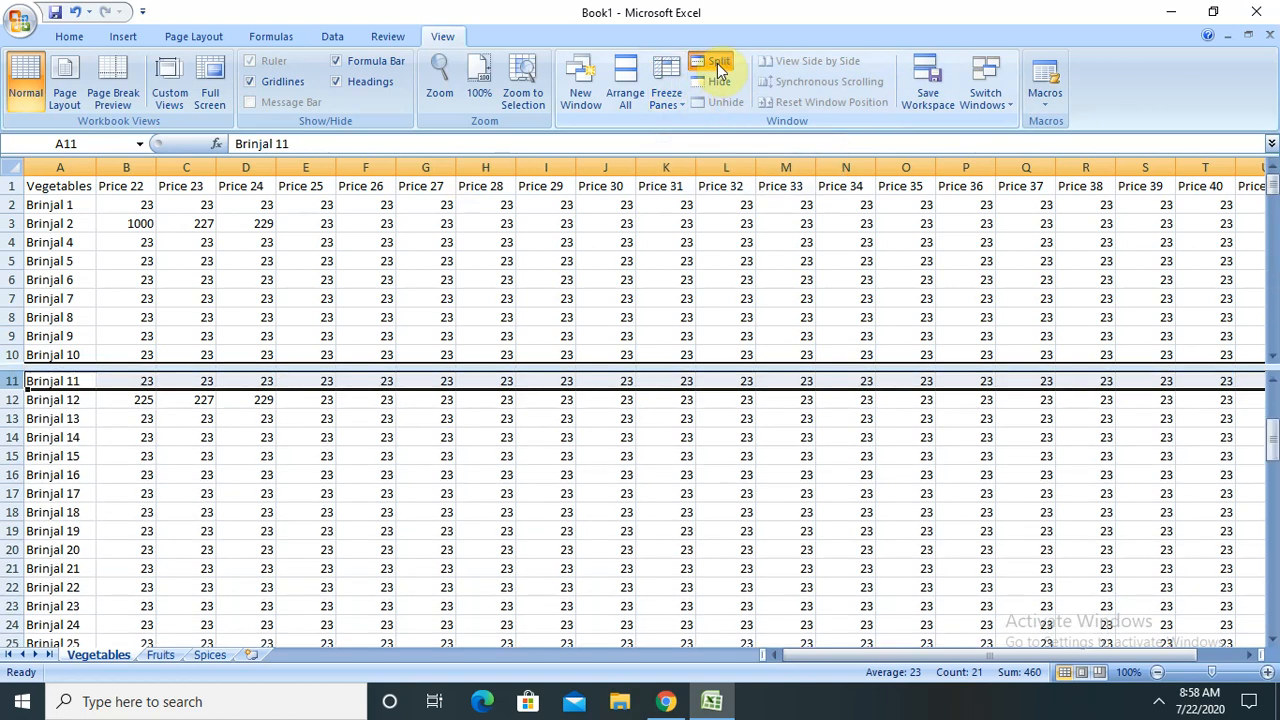
click(350, 380)
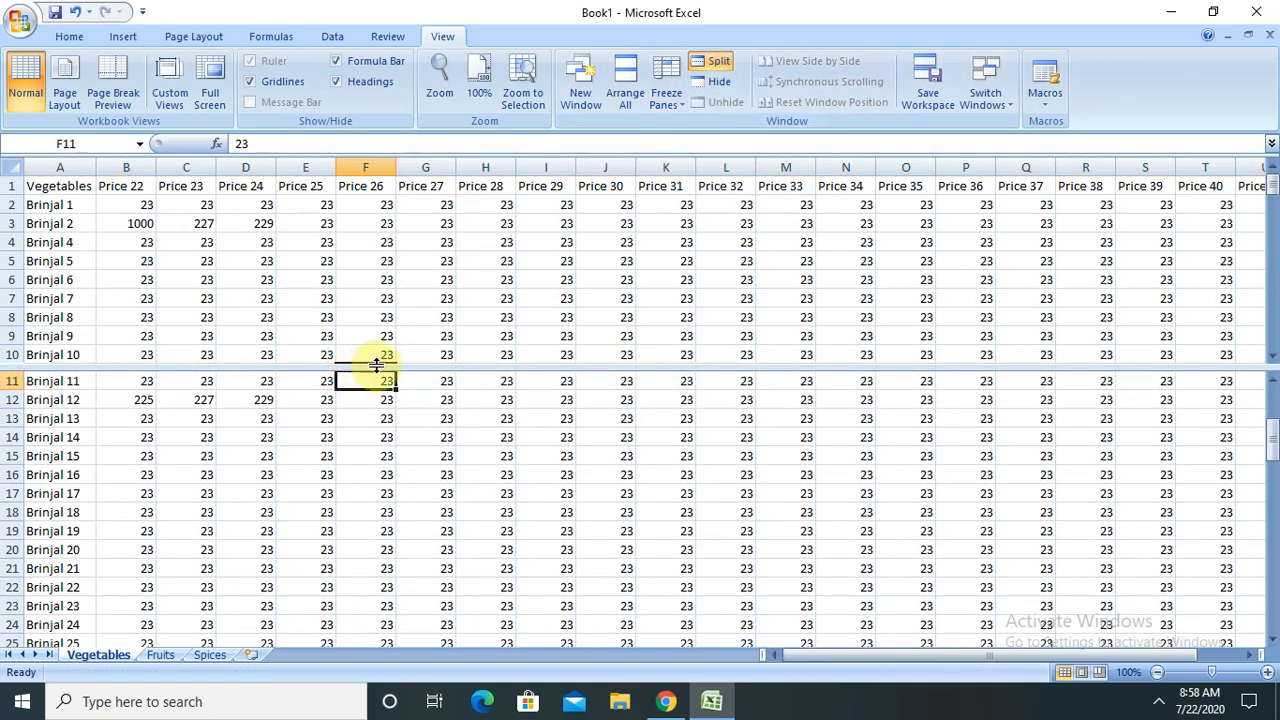
Examine the lower pane of the split Vegetables sheet by moving down column C from C18 to C78, past the last vegetable.
click(160, 514)
key(Down)
key(Down)
key(Down)
key(Down)
key(Down)
key(Down)
key(Down)
key(Down)
key(Down)
key(Down)
key(Down)
key(Down)
key(Down)
key(Down)
key(Down)
key(Down)
key(Down)
key(Down)
key(Down)
key(Down)
key(Down)
key(Down)
key(Down)
key(Down)
key(Down)
key(Down)
key(Down)
key(Down)
key(Down)
key(Down)
key(Down)
key(Down)
key(Down)
key(Down)
key(Down)
key(Down)
key(Down)
key(Down)
key(Down)
key(Down)
key(Down)
key(Down)
key(Down)
key(Down)
key(Down)
key(Down)
key(Down)
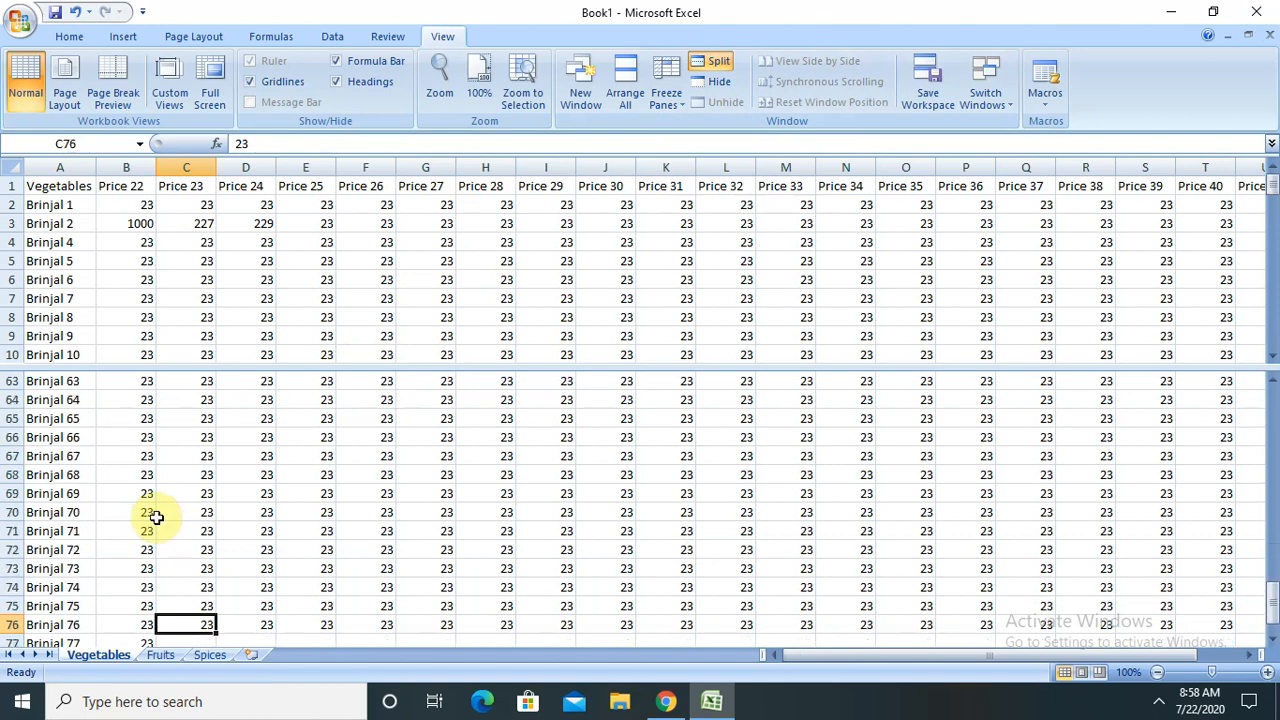
key(Down)
key(Down)
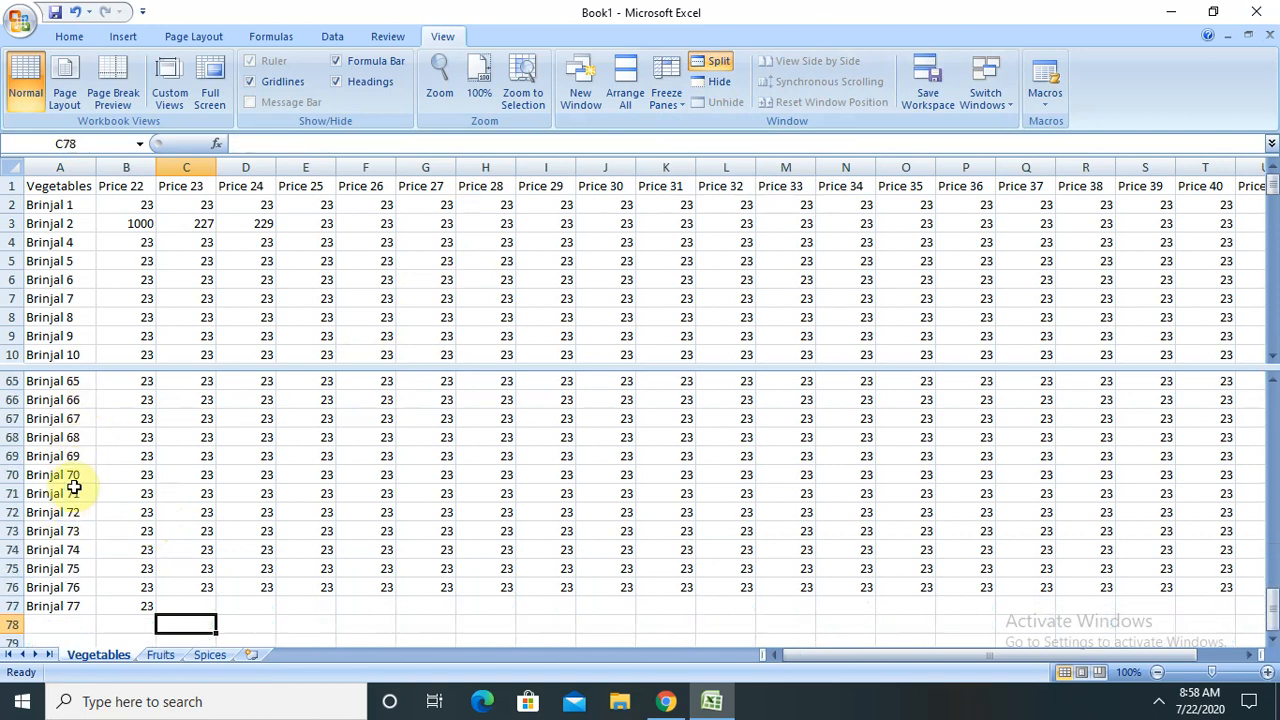
Examine the upper pane of the split Vegetables sheet by moving up and down column B from cell B5.
click(124, 258)
key(Up)
key(Up)
key(Up)
key(Up)
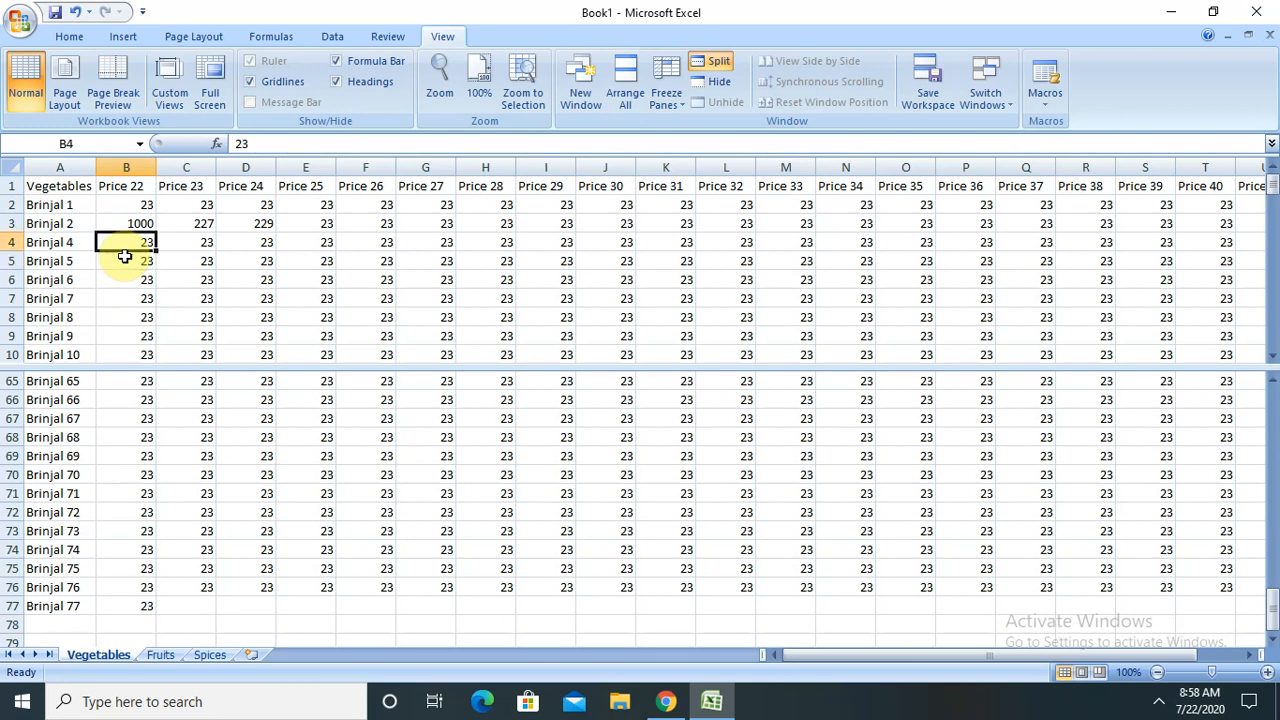
key(Down)
key(Down)
key(Down)
key(Down)
key(Down)
key(Down)
key(Down)
key(Down)
key(Down)
key(Down)
Remove the window split from the Vegetables sheet and select cell B14.
double_click(92, 366)
click(134, 408)
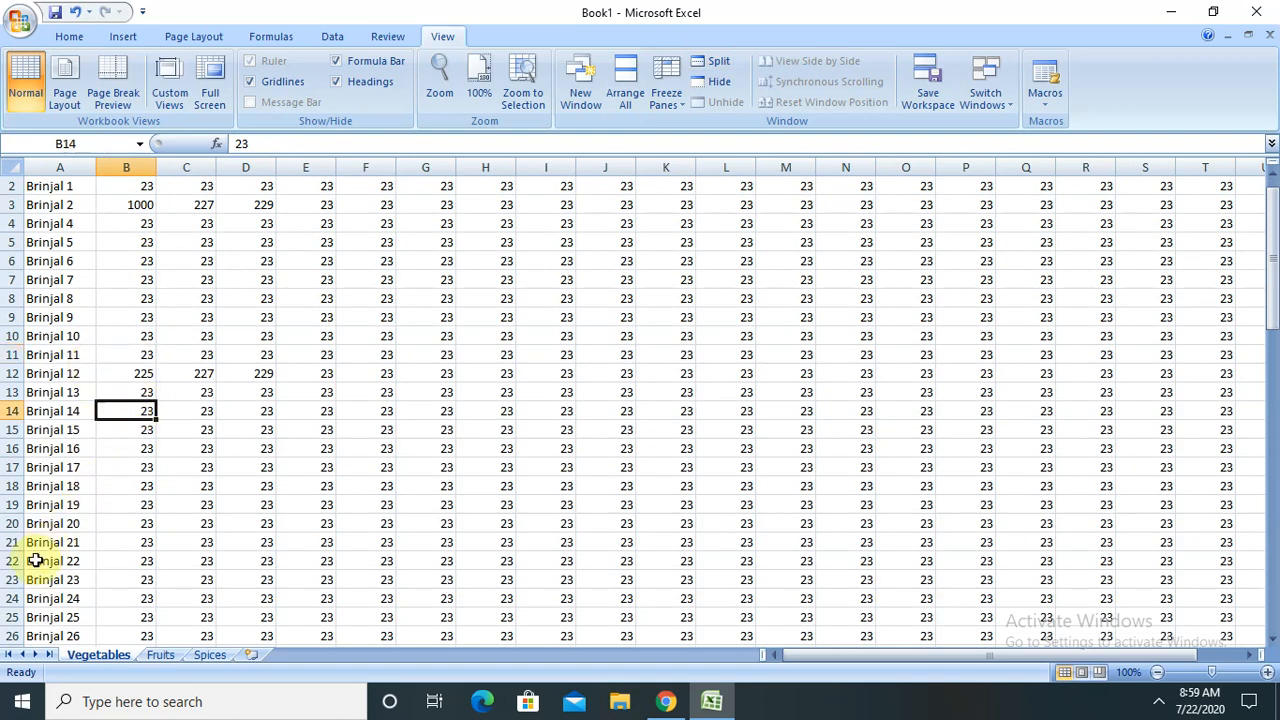
Split the Vegetables sheet window horizontally above row 32, the Brinjal 32 row.
key(Down)
key(Down)
key(Down)
key(Down)
key(Down)
key(Down)
key(Down)
key(Down)
key(Down)
key(Down)
key(Down)
key(Down)
key(Down)
key(Down)
key(Down)
key(Down)
key(Down)
key(Down)
click(14, 636)
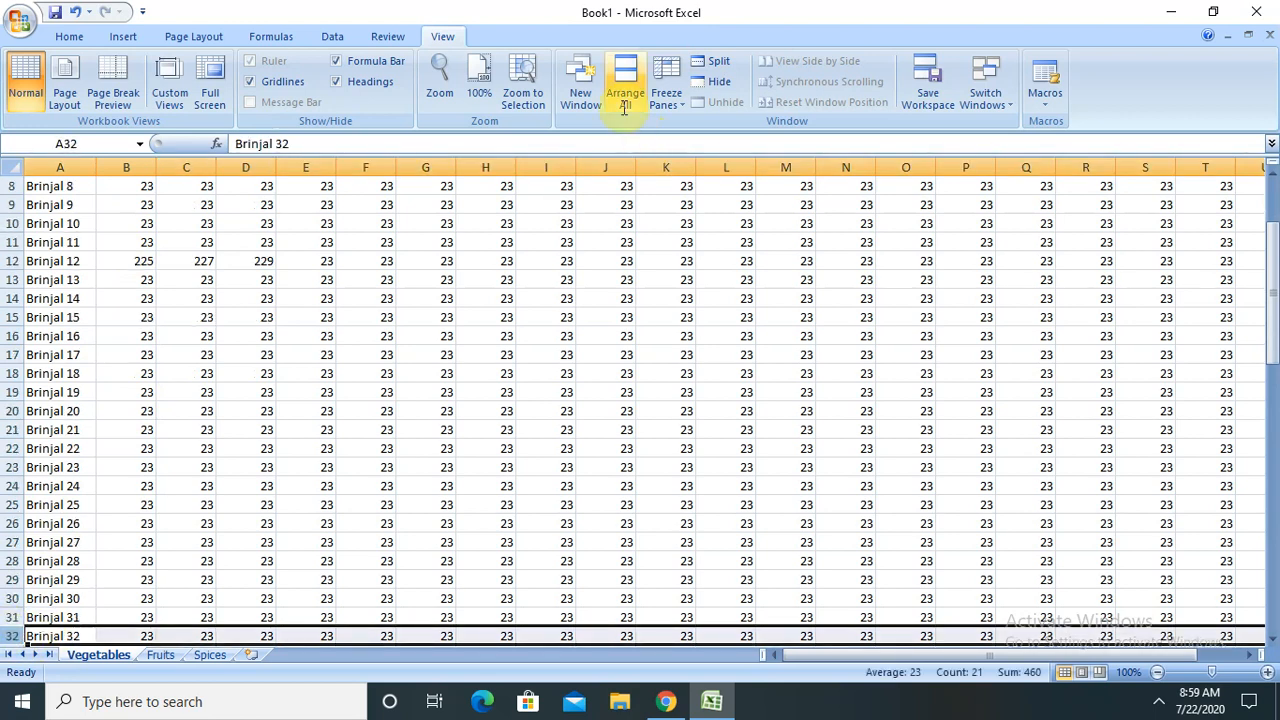
click(714, 68)
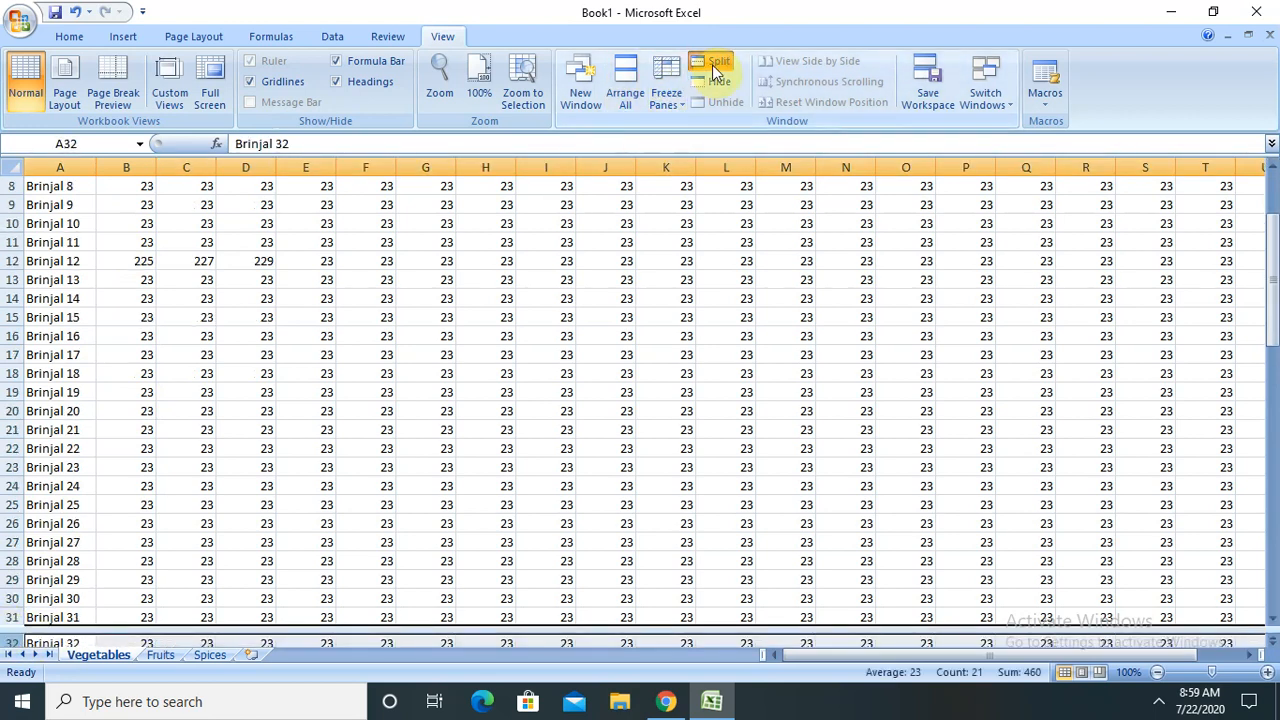
Examine the upper pane of the newly split sheet by moving up column B from B26 to B1 and down to B38.
click(385, 467)
click(144, 523)
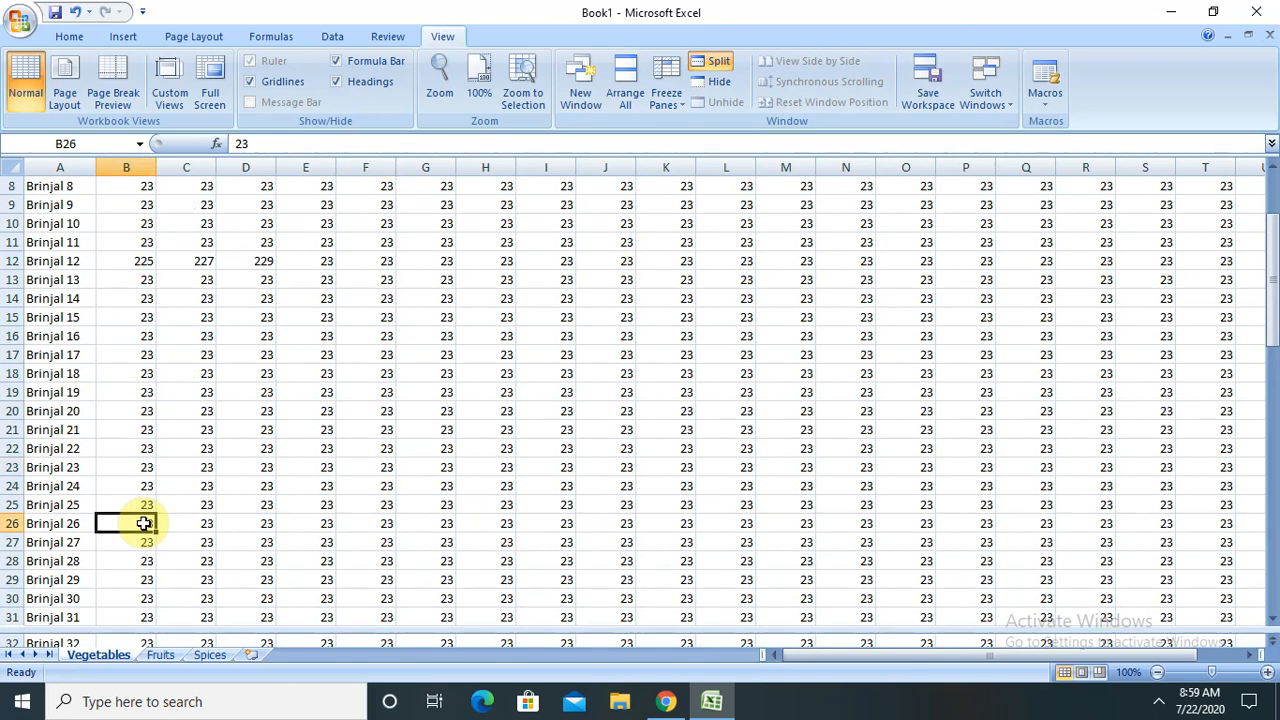
key(Up)
key(Up)
key(Up)
key(Up)
key(Up)
key(Up)
key(Up)
key(Up)
key(Up)
key(Up)
key(Up)
key(Up)
key(Up)
key(Up)
key(Up)
key(Up)
key(Up)
key(Up)
key(Up)
key(Up)
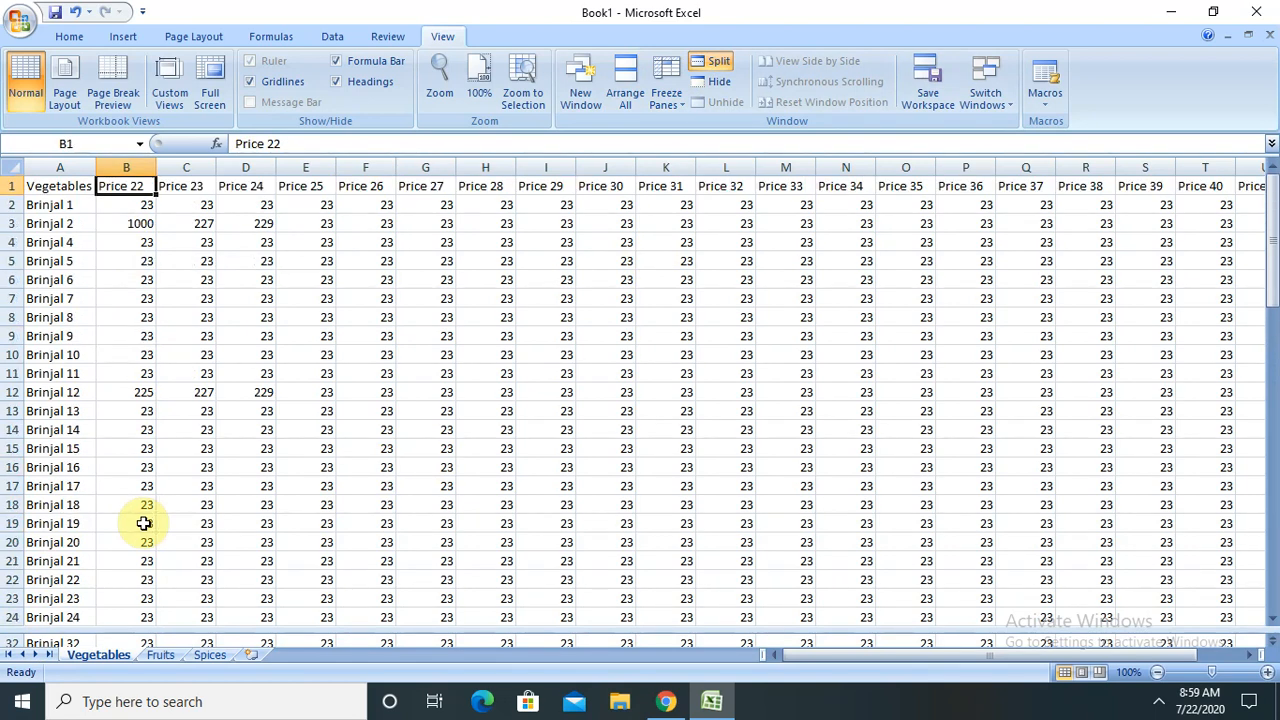
key(Down)
key(Down)
key(Down)
key(Down)
key(Down)
key(Down)
key(Down)
key(Down)
key(Down)
key(Down)
key(Down)
key(Down)
key(Down)
key(Down)
key(Down)
key(Down)
key(Down)
key(Down)
key(Down)
key(Down)
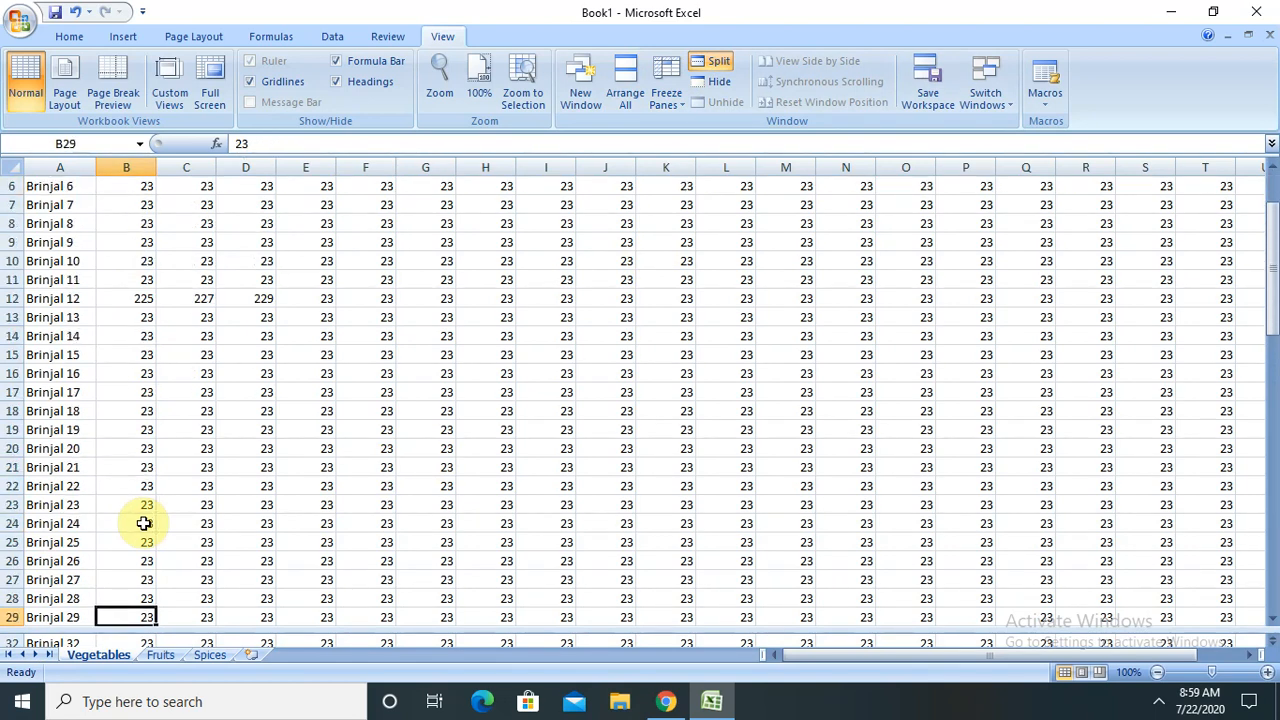
key(Down)
key(Down)
key(Down)
key(Down)
key(Down)
key(Down)
key(Down)
key(Down)
key(Down)
key(Down)
key(Down)
key(Down)
key(Down)
key(Down)
key(Down)
key(Down)
key(Down)
key(Down)
key(Down)
key(Down)
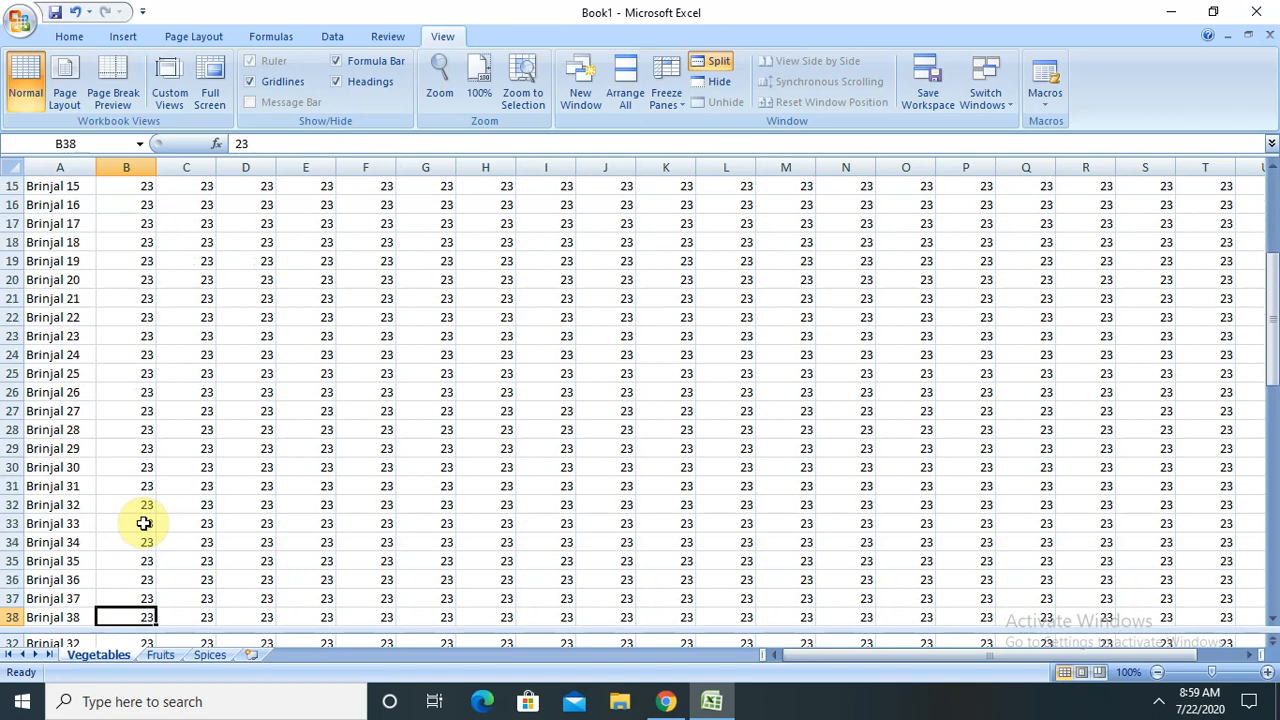
Examine the upper pane of the Vegetables sheet by moving down column B past the last Brinjal row, up to the headers and down to B28.
key(Down)
key(Down)
key(Down)
key(Down)
key(Down)
key(Down)
key(Down)
key(Down)
key(Down)
key(Down)
key(Down)
key(Down)
key(Down)
key(Down)
key(Down)
key(Down)
key(Down)
key(Down)
key(Down)
key(Down)
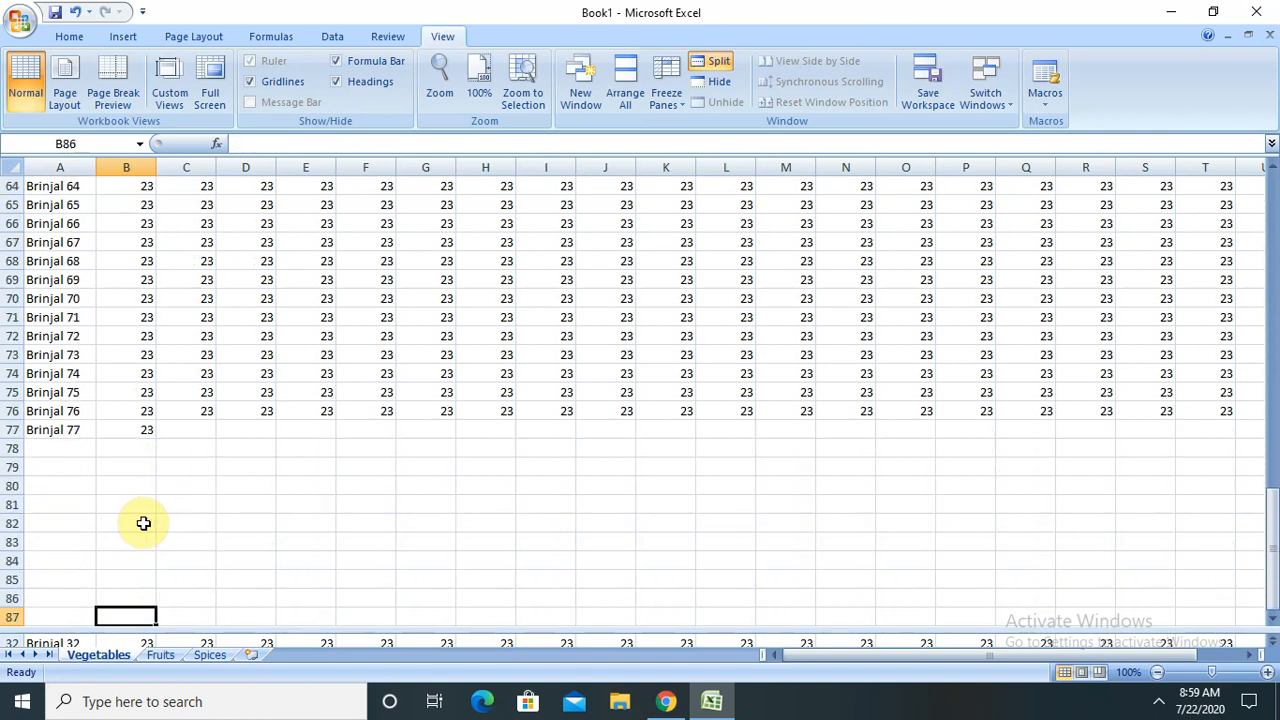
key(Up)
key(Up)
key(Up)
key(Up)
key(Up)
key(Up)
key(Up)
key(Up)
key(Up)
key(Up)
key(Up)
key(Up)
key(Up)
key(Up)
key(Up)
key(Up)
key(Up)
key(Up)
key(Up)
key(Up)
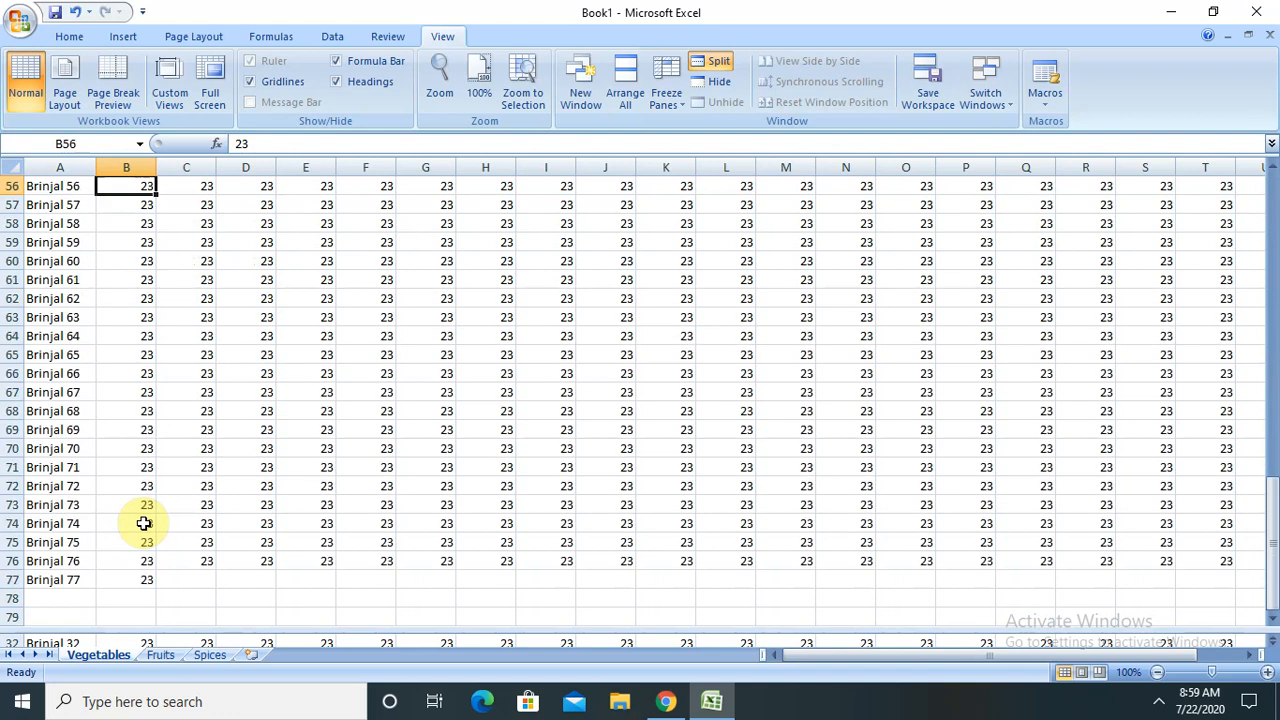
key(Up)
key(Up)
key(Up)
key(Up)
key(Up)
key(Up)
key(Up)
key(Up)
key(Up)
key(Up)
key(Up)
key(Up)
key(Up)
key(Up)
key(Up)
key(Up)
key(Up)
key(Up)
key(Up)
key(Up)
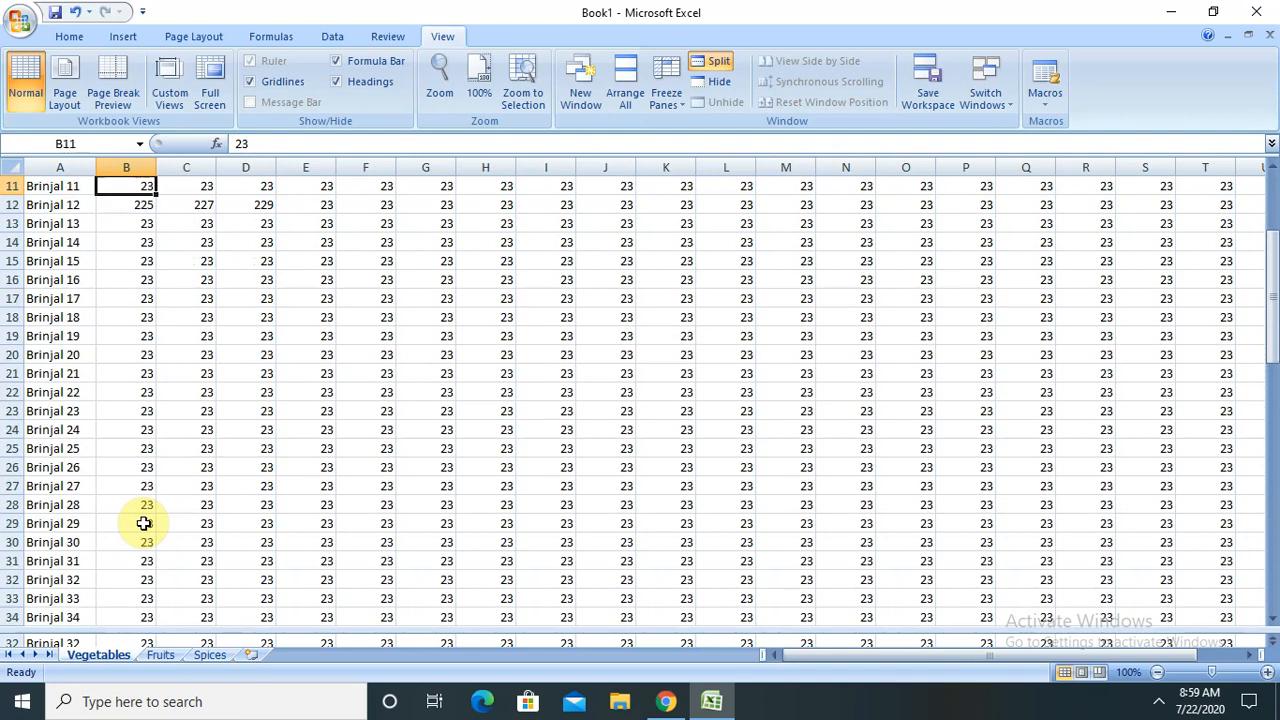
key(Down)
key(Down)
key(Down)
key(Down)
key(Down)
key(Down)
key(Down)
key(Down)
key(Down)
key(Down)
key(Down)
key(Down)
key(Down)
key(Down)
key(Down)
key(Down)
key(Down)
key(Down)
key(Down)
key(Down)
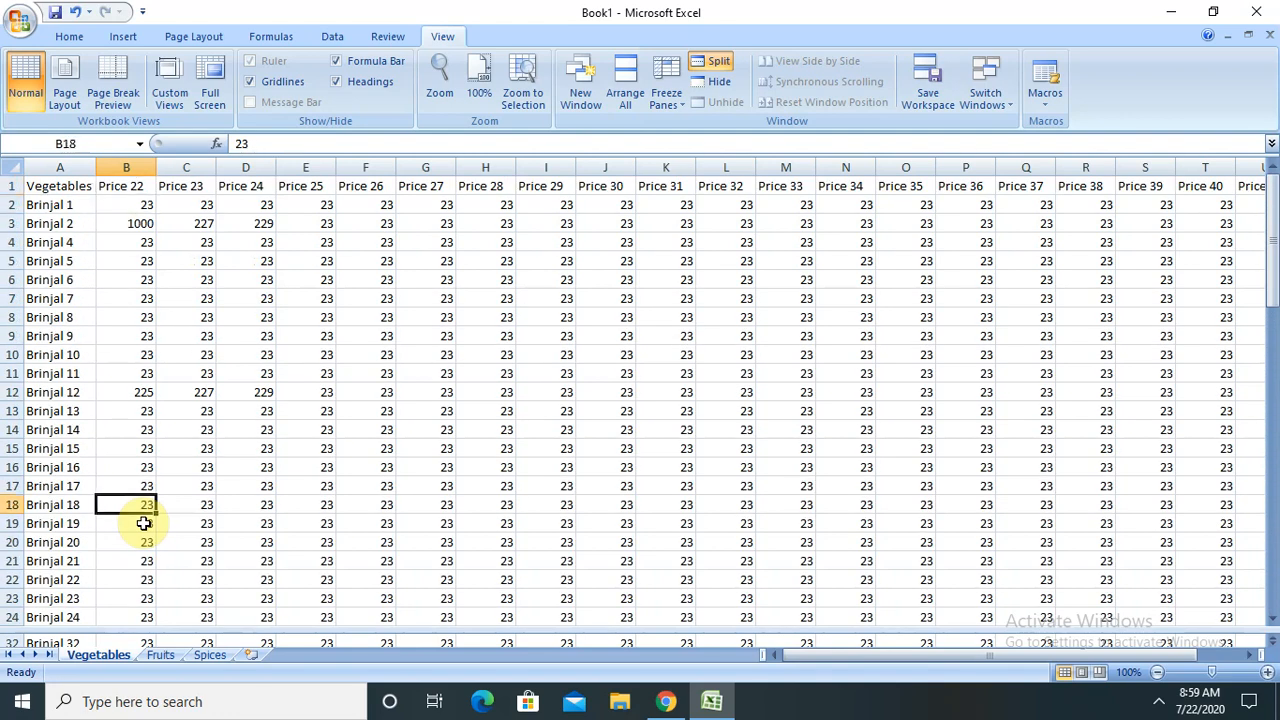
key(Down)
key(Down)
key(Down)
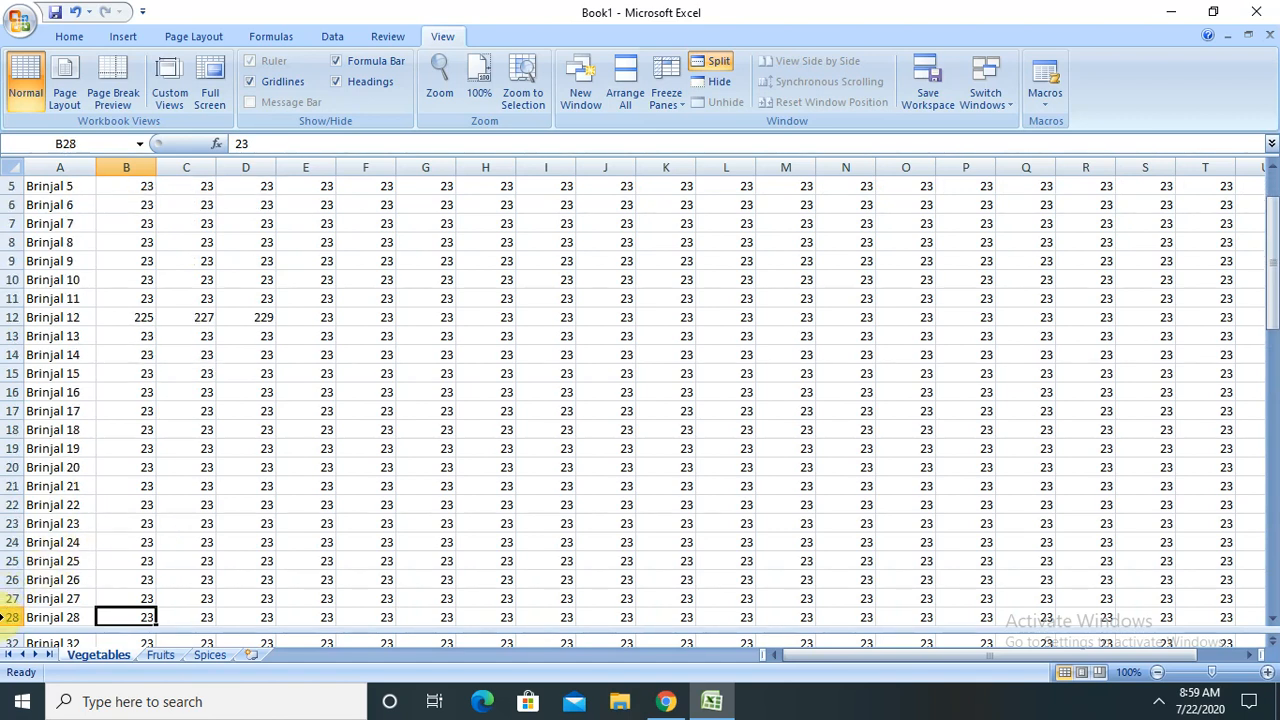
Replace the current window split on the Vegetables sheet with a horizontal split above row 28, the Brinjal 28 row.
click(10, 617)
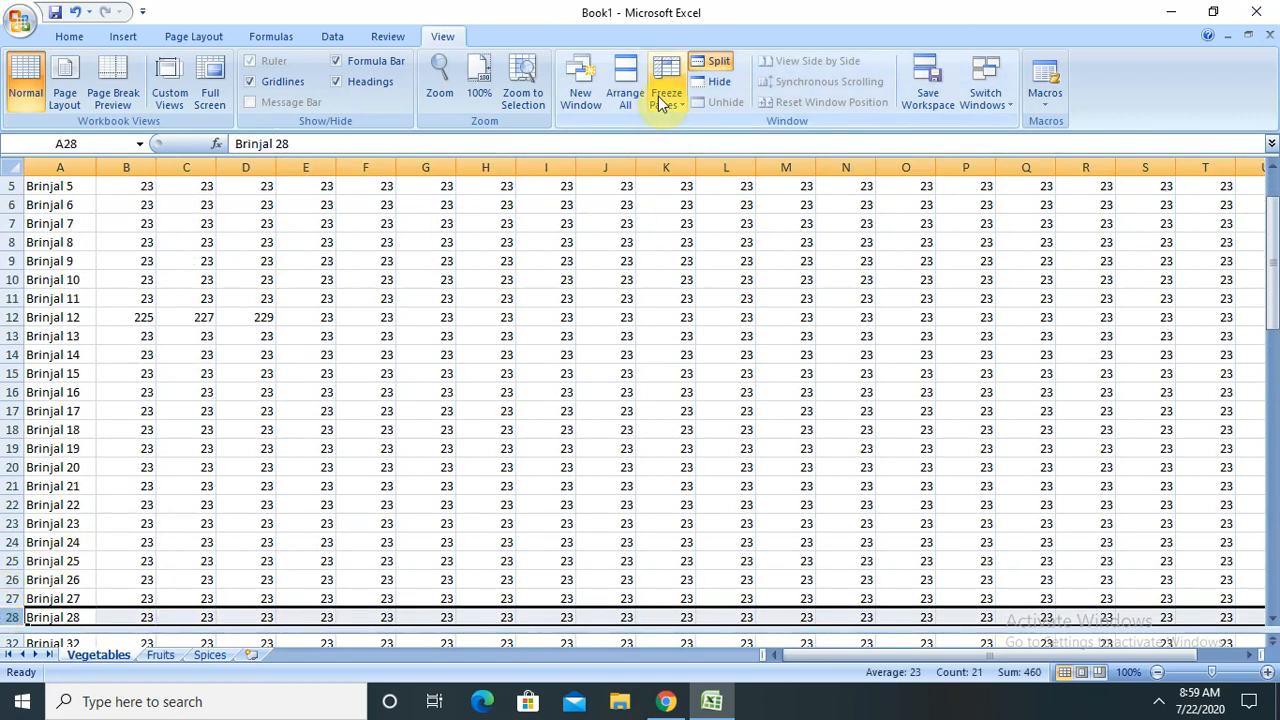
click(712, 63)
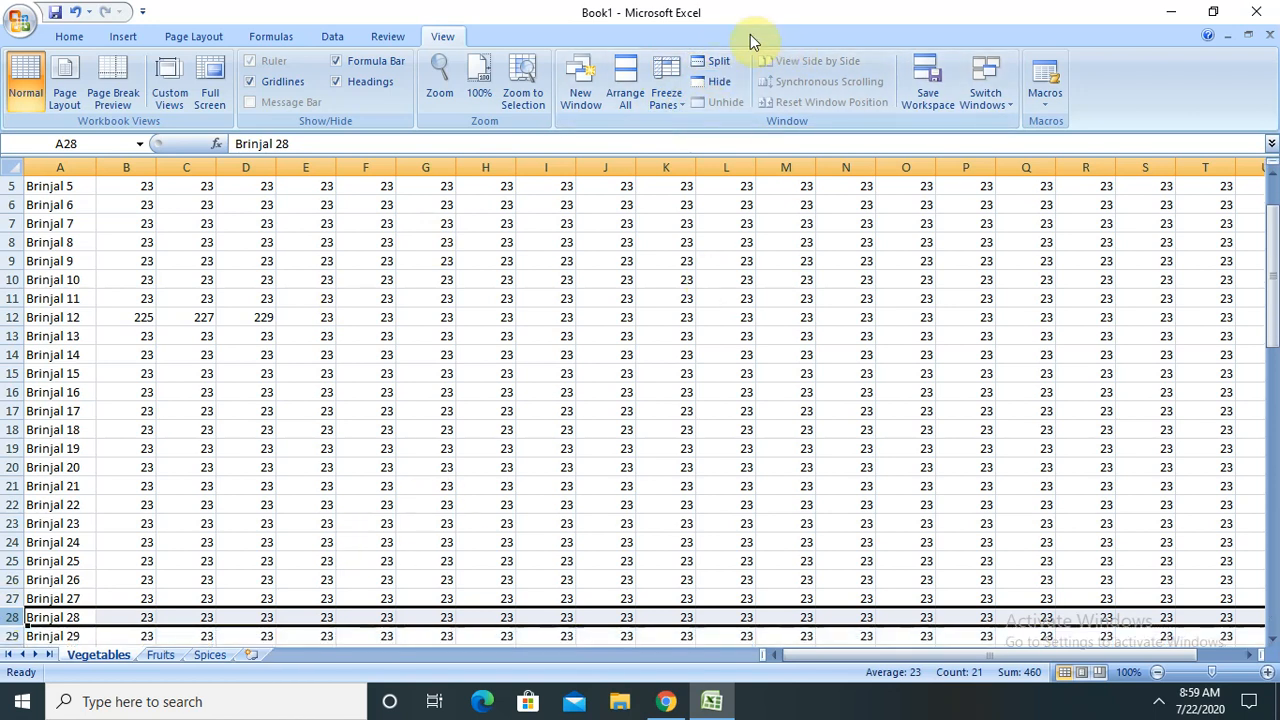
click(714, 63)
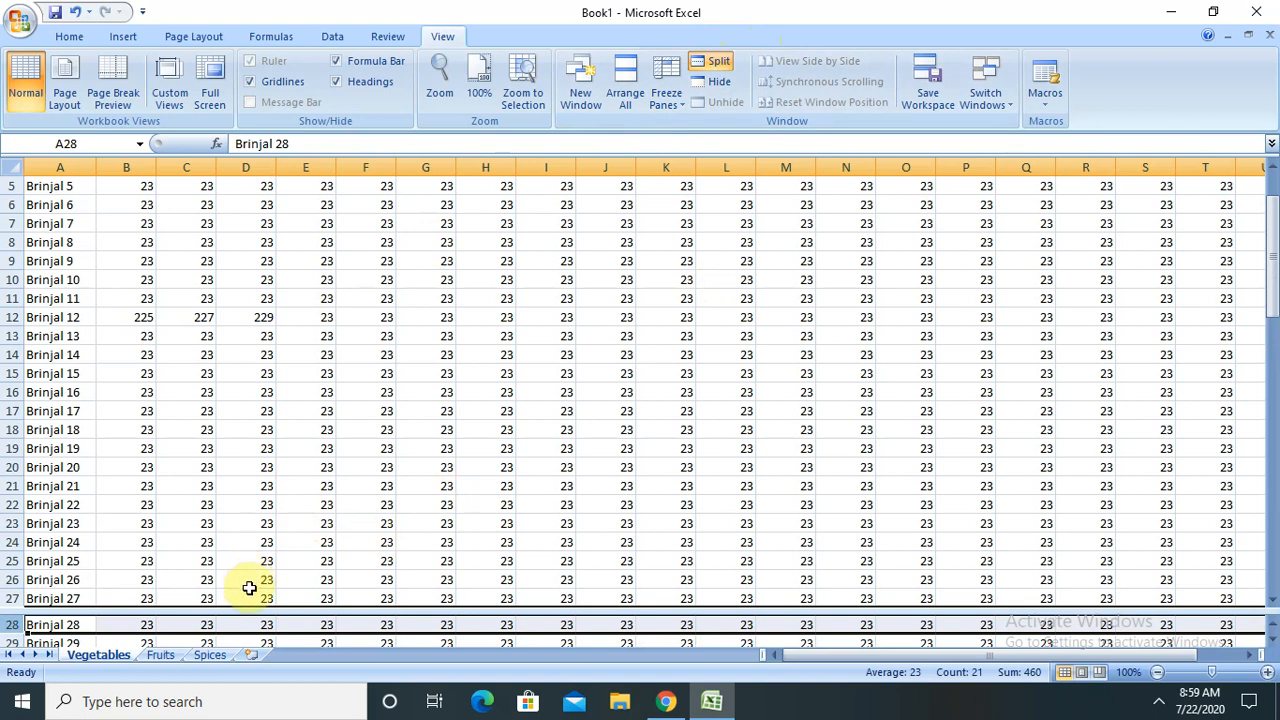
Examine the lower pane of the split sheet by moving down column C from C28 and back up to C43.
click(306, 524)
click(177, 628)
key(Down)
key(Down)
key(Down)
key(Down)
key(Down)
key(Down)
key(Down)
key(Down)
key(Down)
key(Down)
key(Down)
key(Down)
key(Down)
key(Down)
key(Down)
key(Down)
key(Down)
key(Down)
key(Down)
key(Down)
key(Down)
key(Down)
key(Down)
key(Down)
key(Down)
key(Down)
key(Down)
key(Down)
key(Down)
key(Down)
key(Down)
key(Down)
key(Up)
key(Up)
key(Up)
key(Up)
key(Up)
key(Up)
key(Up)
key(Up)
key(Up)
key(Up)
key(Up)
key(Up)
key(Up)
key(Up)
key(Up)
key(Up)
key(Up)
key(Up)
key(Up)
key(Up)
key(Up)
key(Up)
key(Up)
key(Up)
key(Up)
key(Up)
key(Up)
key(Up)
key(Up)
key(Up)
key(Up)
key(Up)
key(Up)
key(Up)
key(Up)
key(Up)
key(Up)
key(Up)
key(Up)
key(Up)
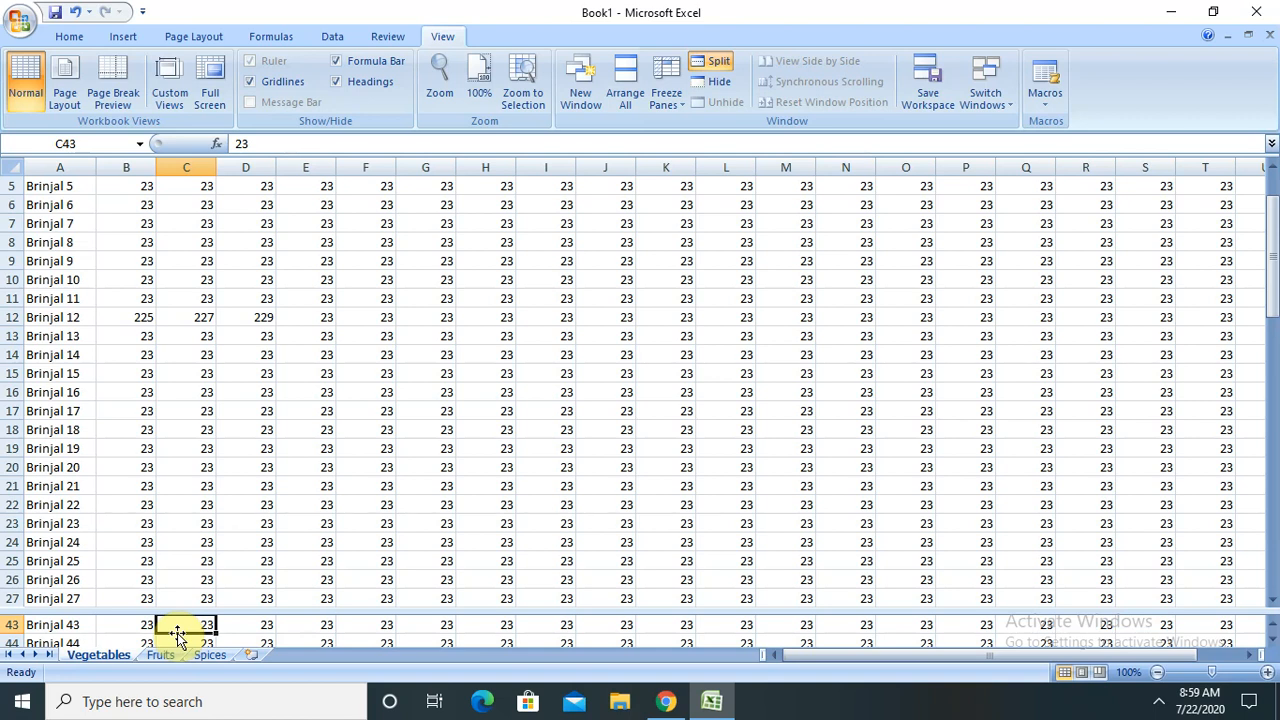
Remove the horizontal window split from the Vegetables sheet and select cell E20.
double_click(234, 608)
click(319, 466)
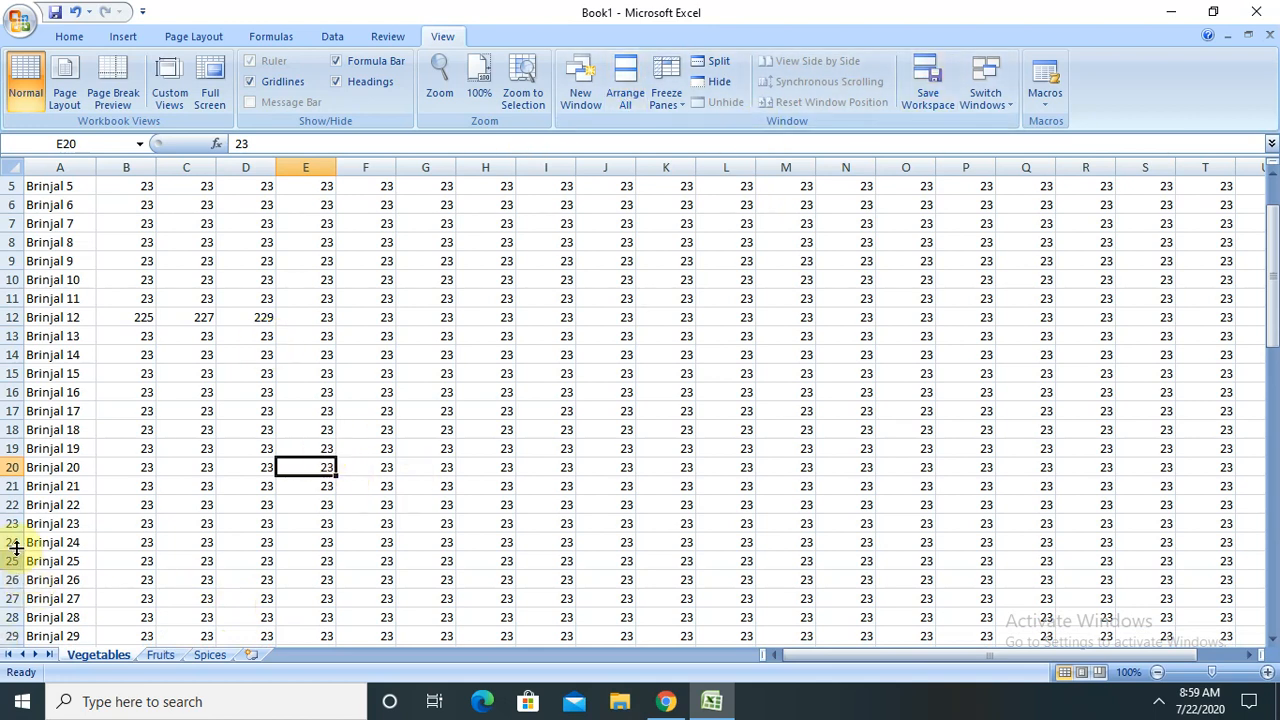
Hide the Book1 workbook window with the Brinjal 22 row selected, and unhide it again.
click(10, 505)
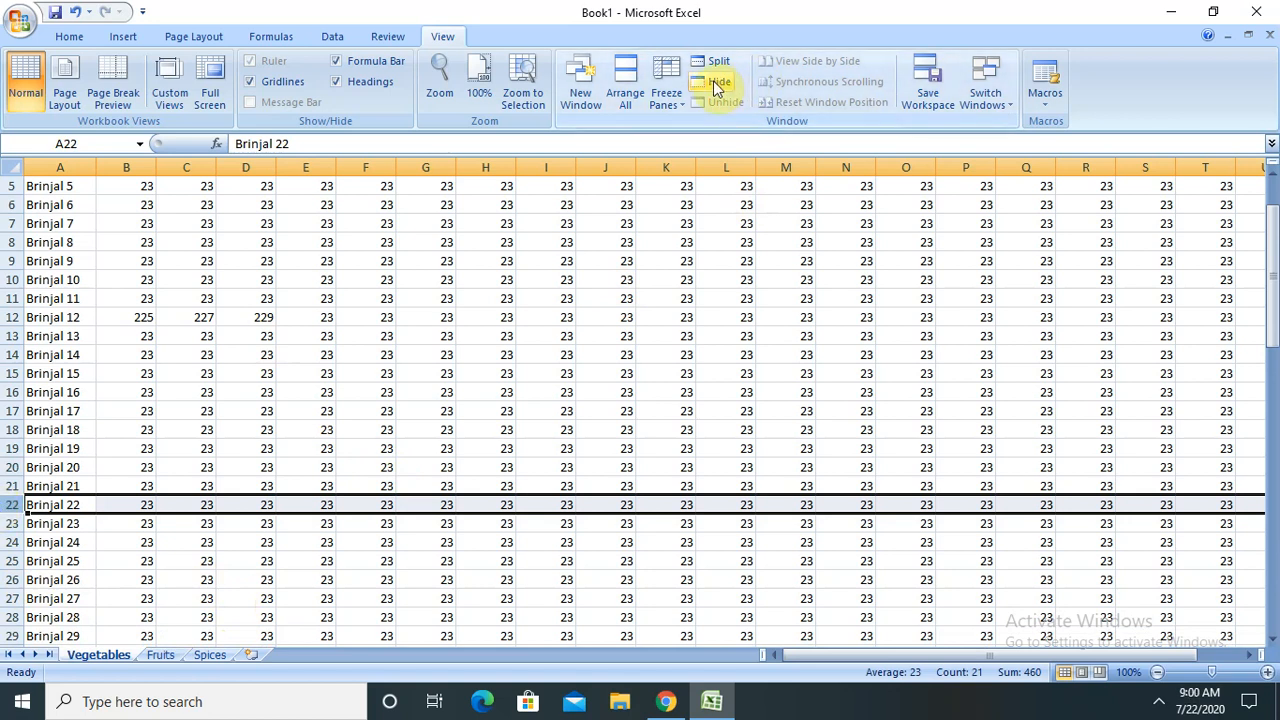
click(716, 82)
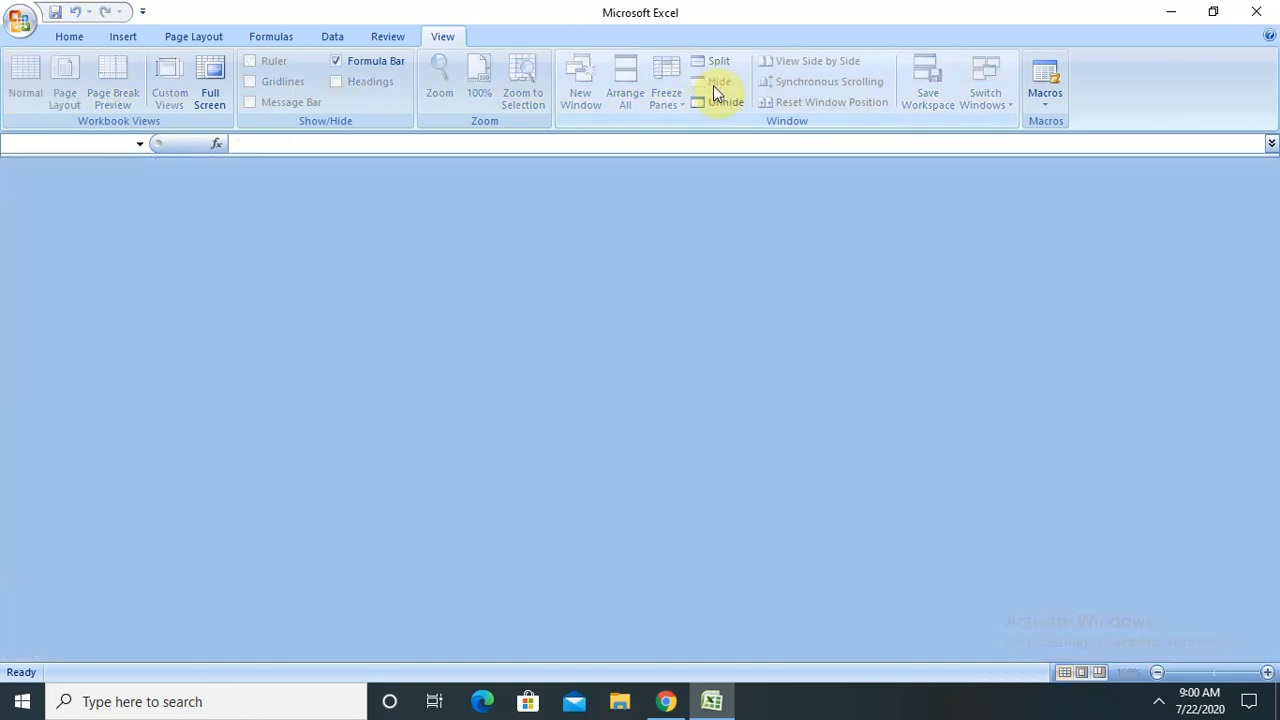
click(716, 103)
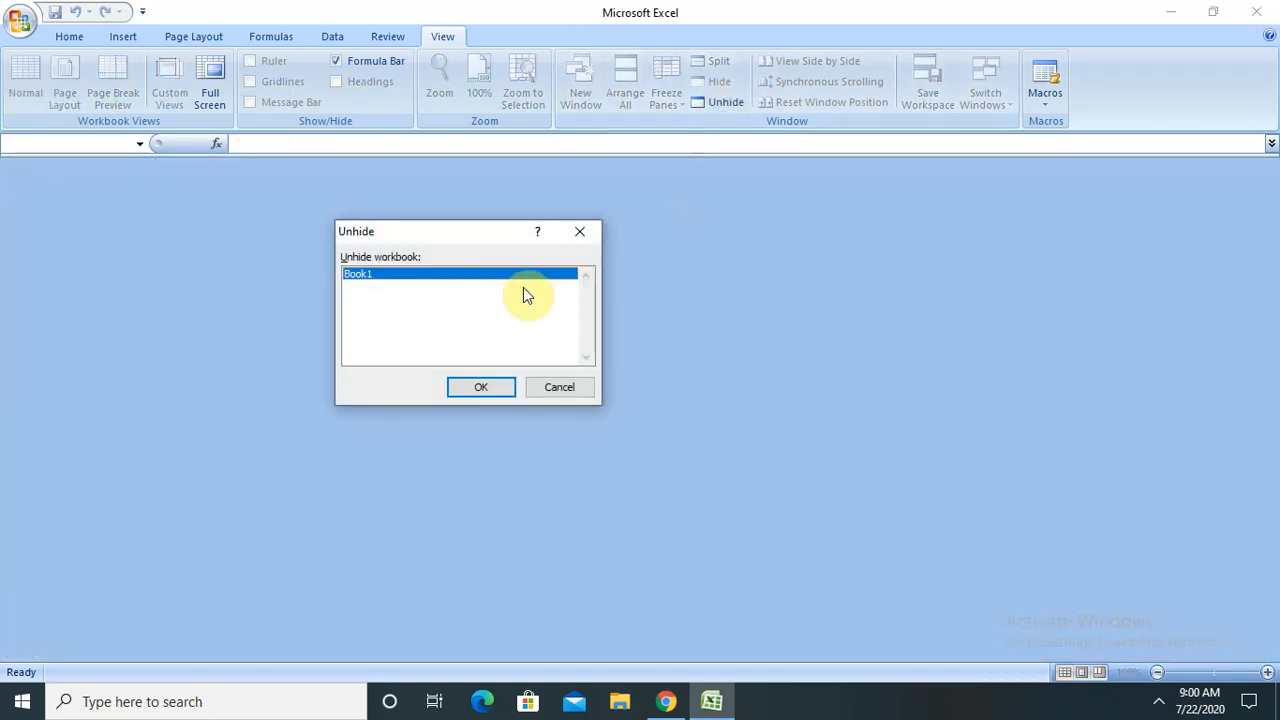
click(477, 389)
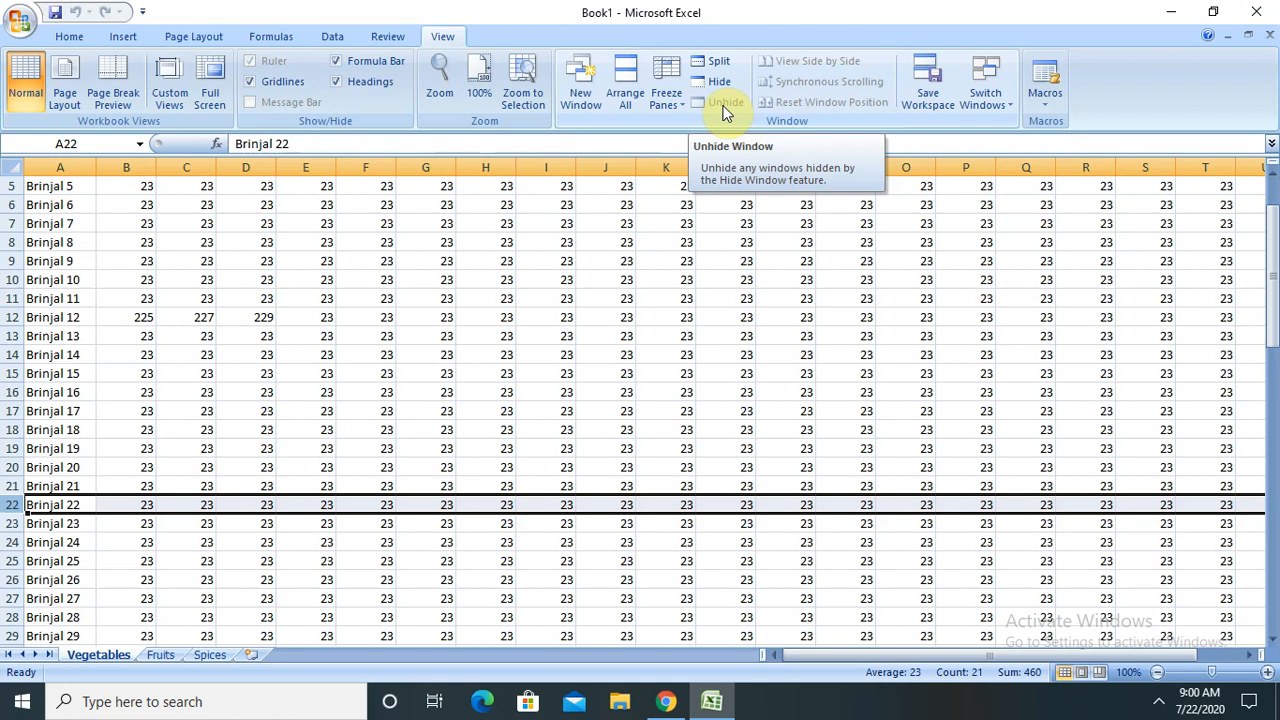
click(416, 356)
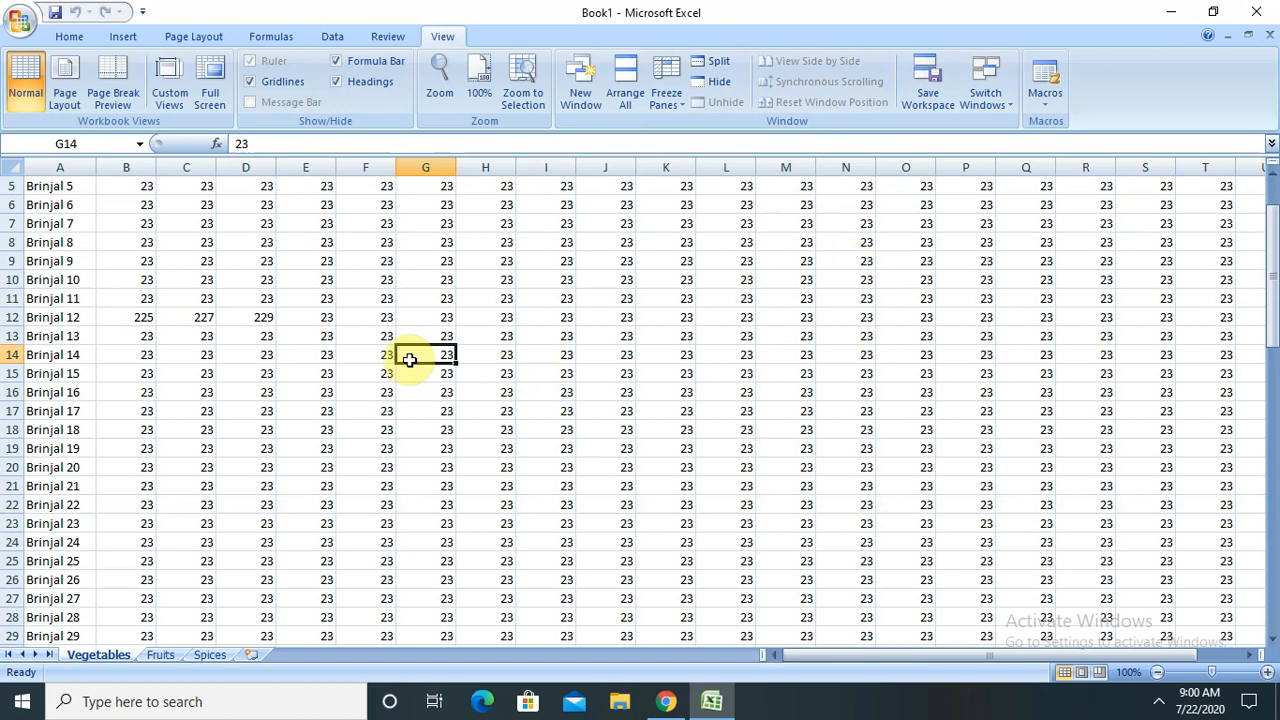
Try zooming the Vegetables sheet to 75%, 46% and 208%, set it to 112%, and select cell B9.
click(69, 38)
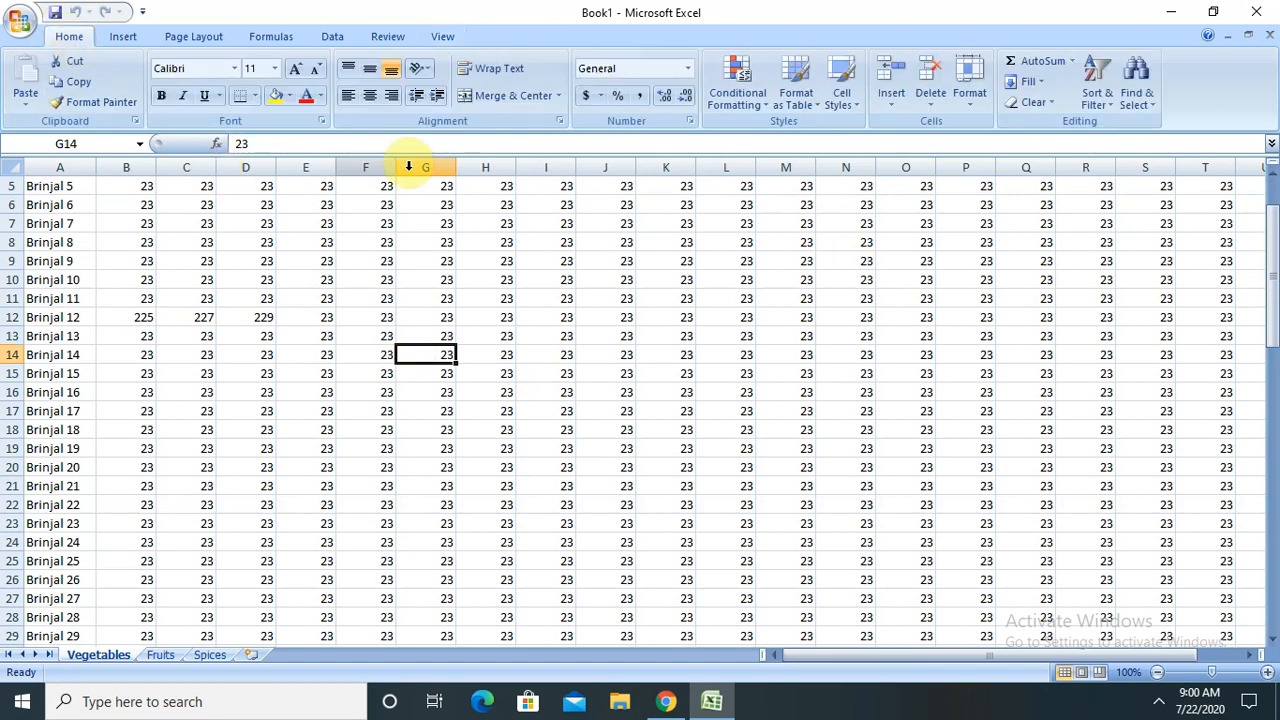
drag(1220, 683, 1250, 678)
click(1203, 678)
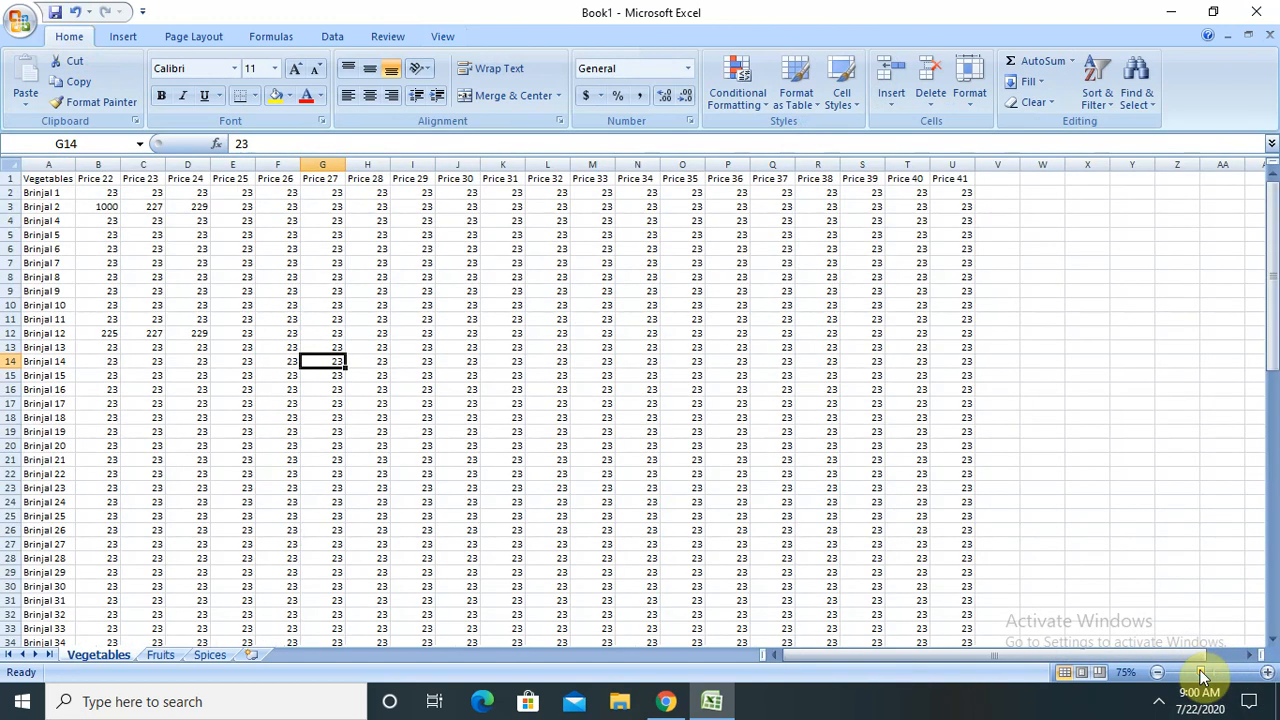
click(1186, 680)
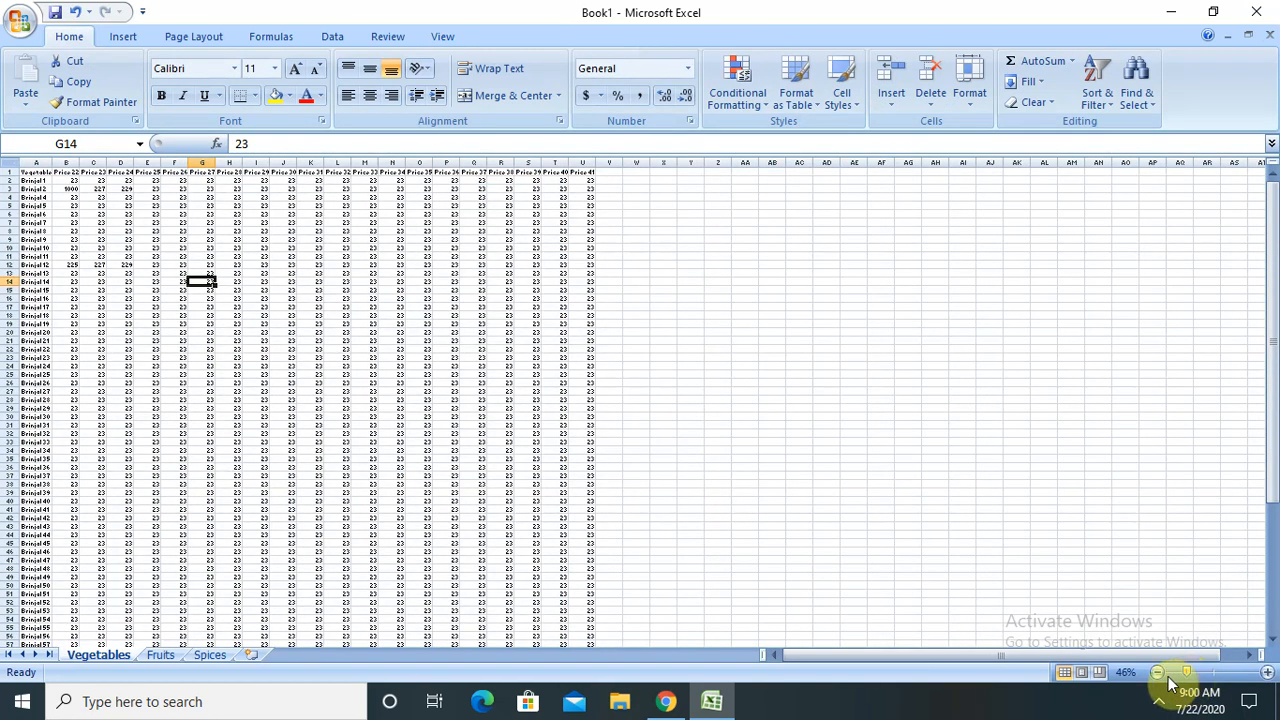
click(1170, 680)
click(1230, 678)
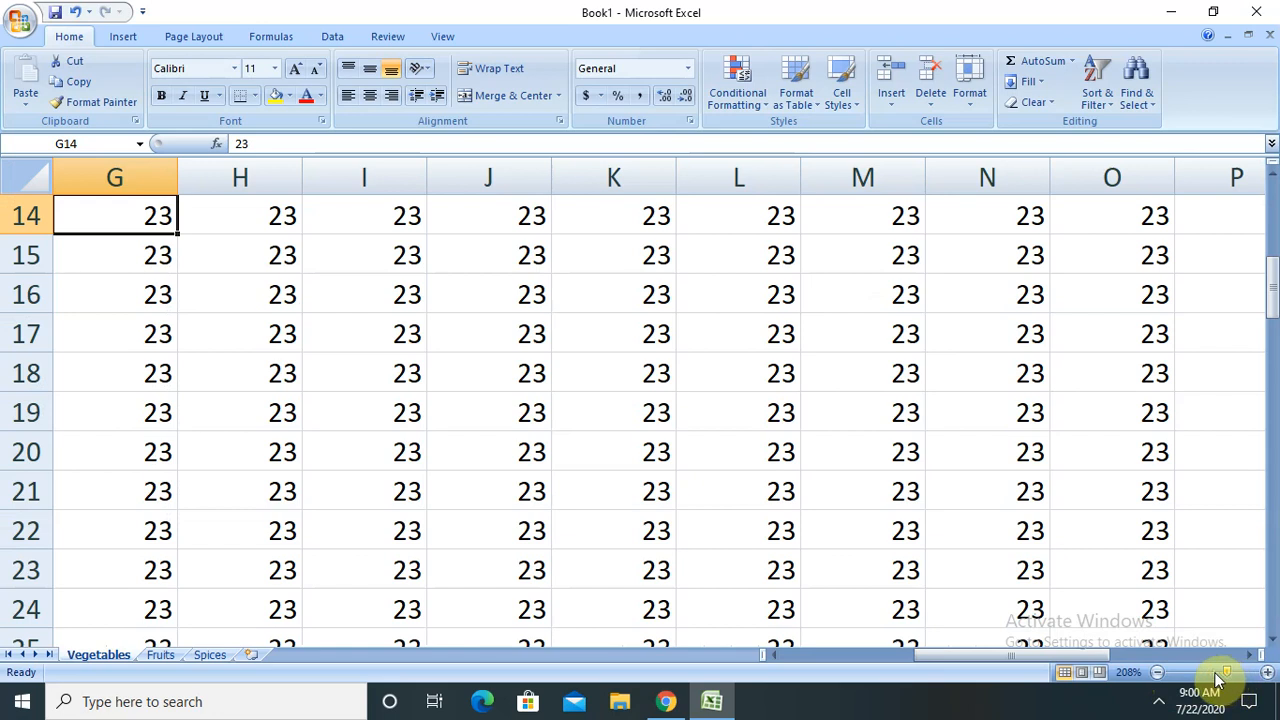
click(1216, 678)
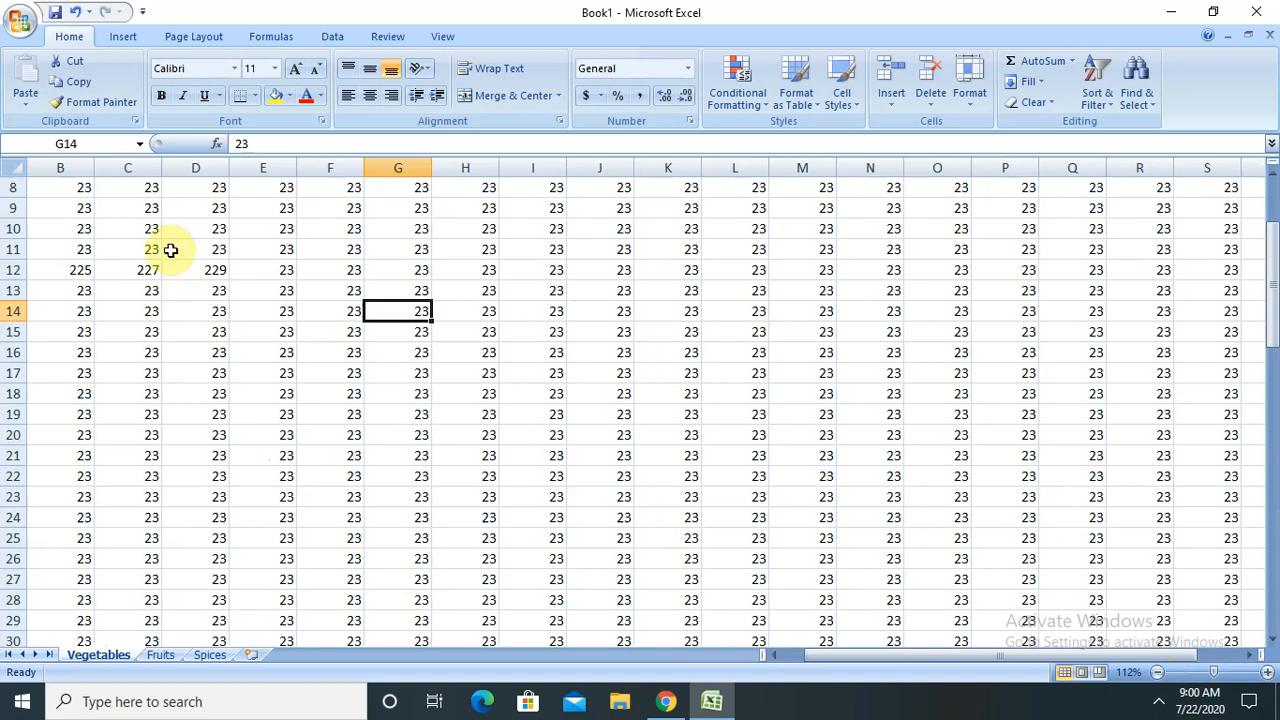
click(78, 207)
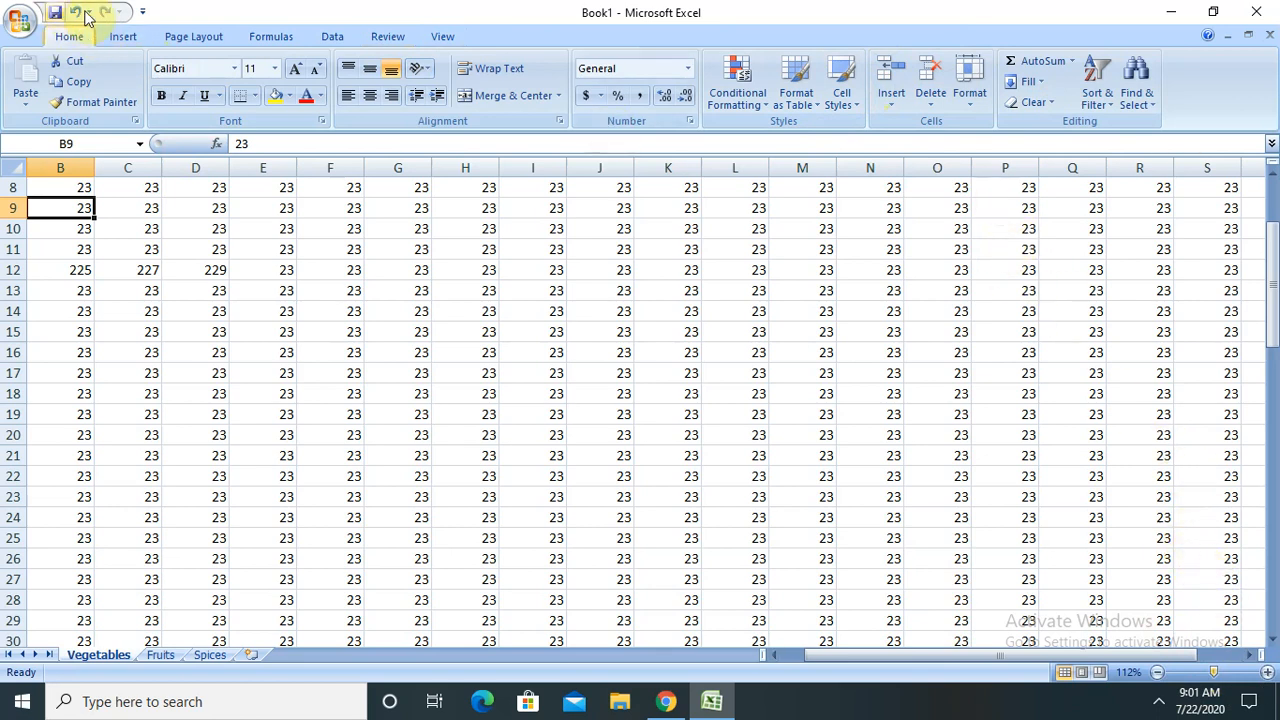
click(125, 37)
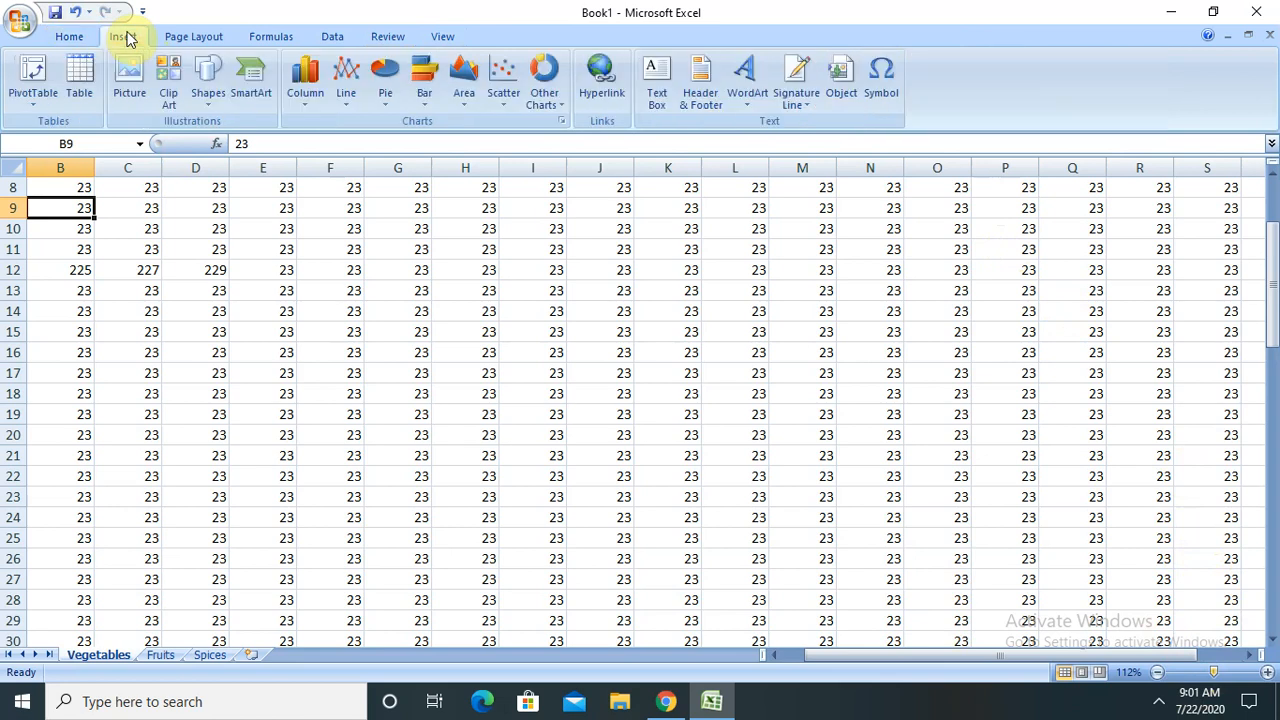
click(188, 37)
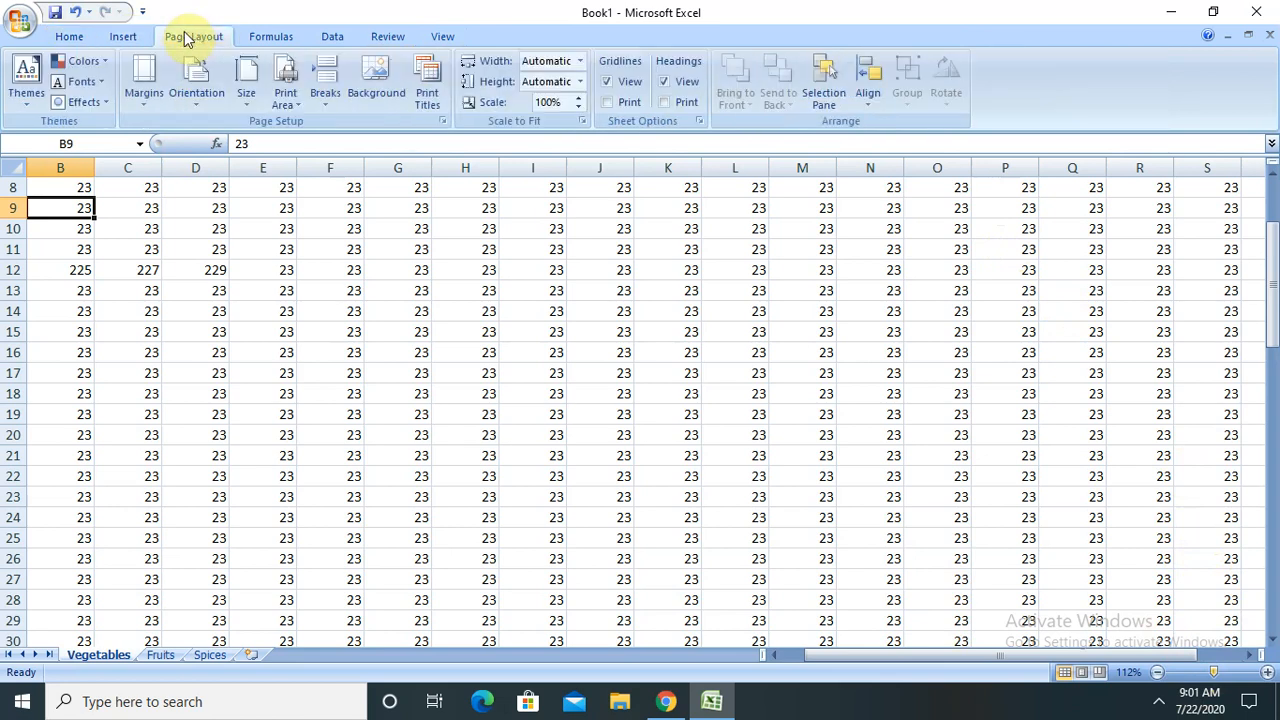
click(268, 38)
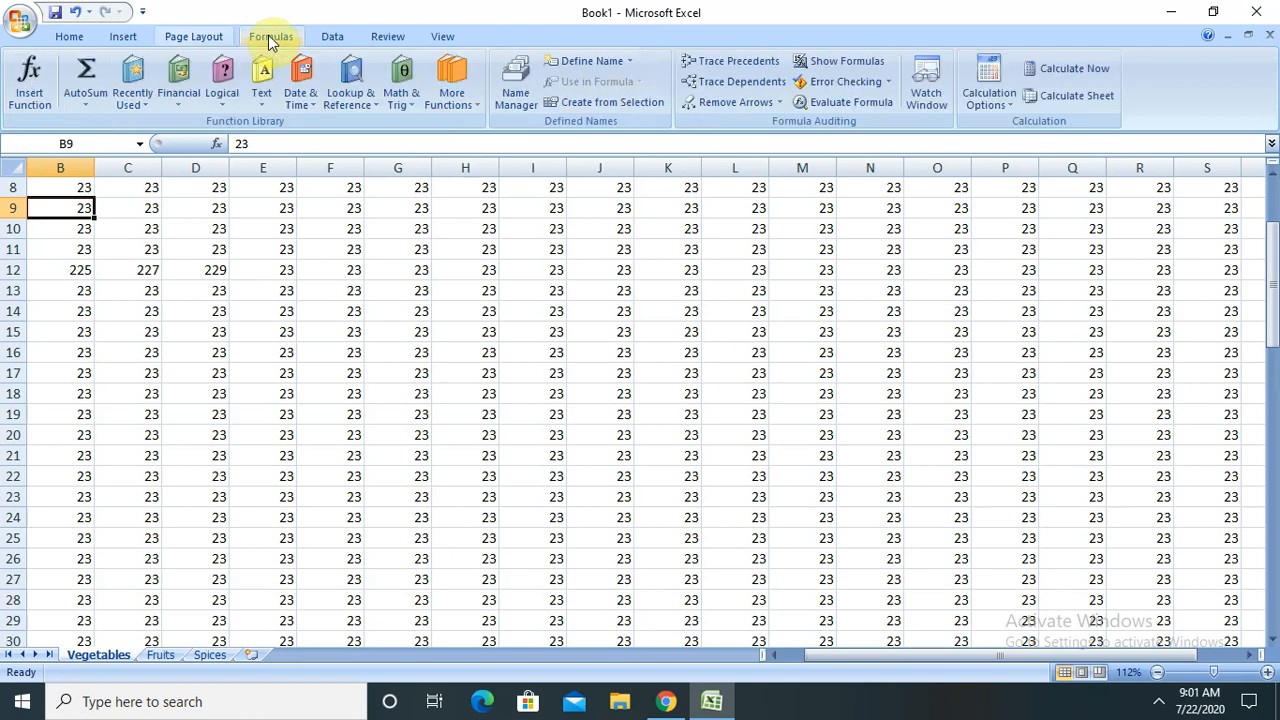
click(328, 39)
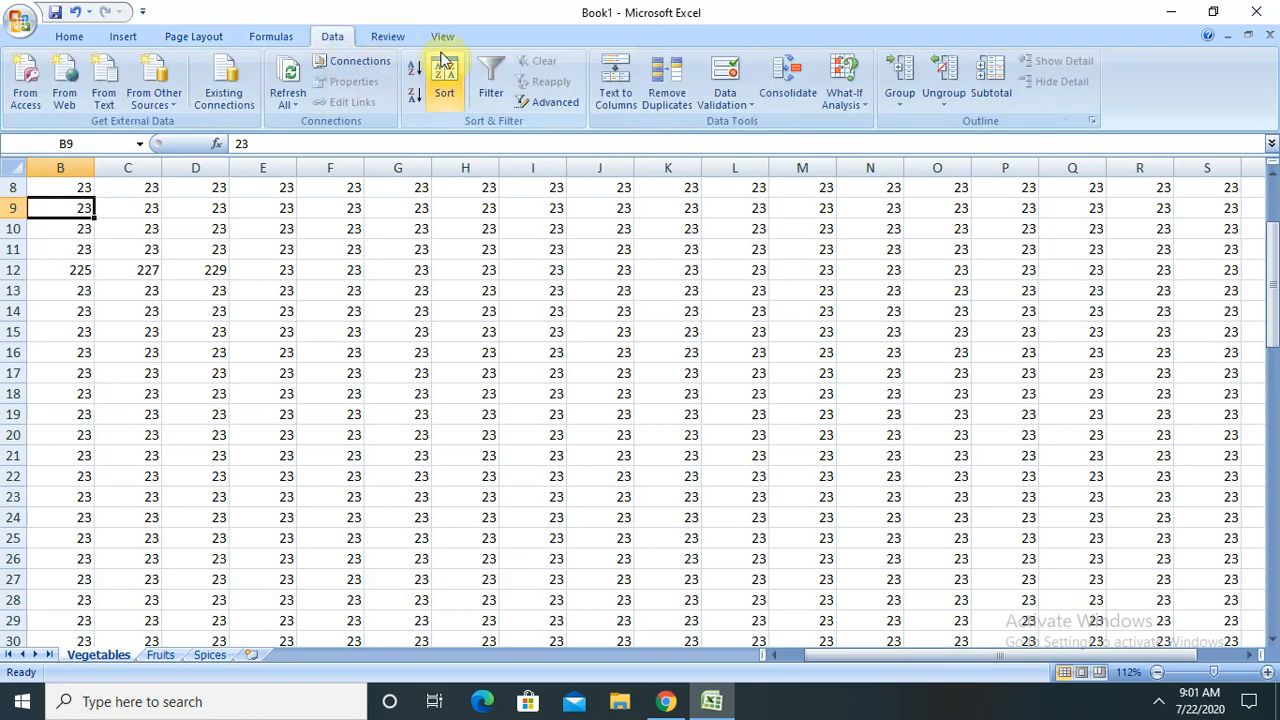
click(384, 40)
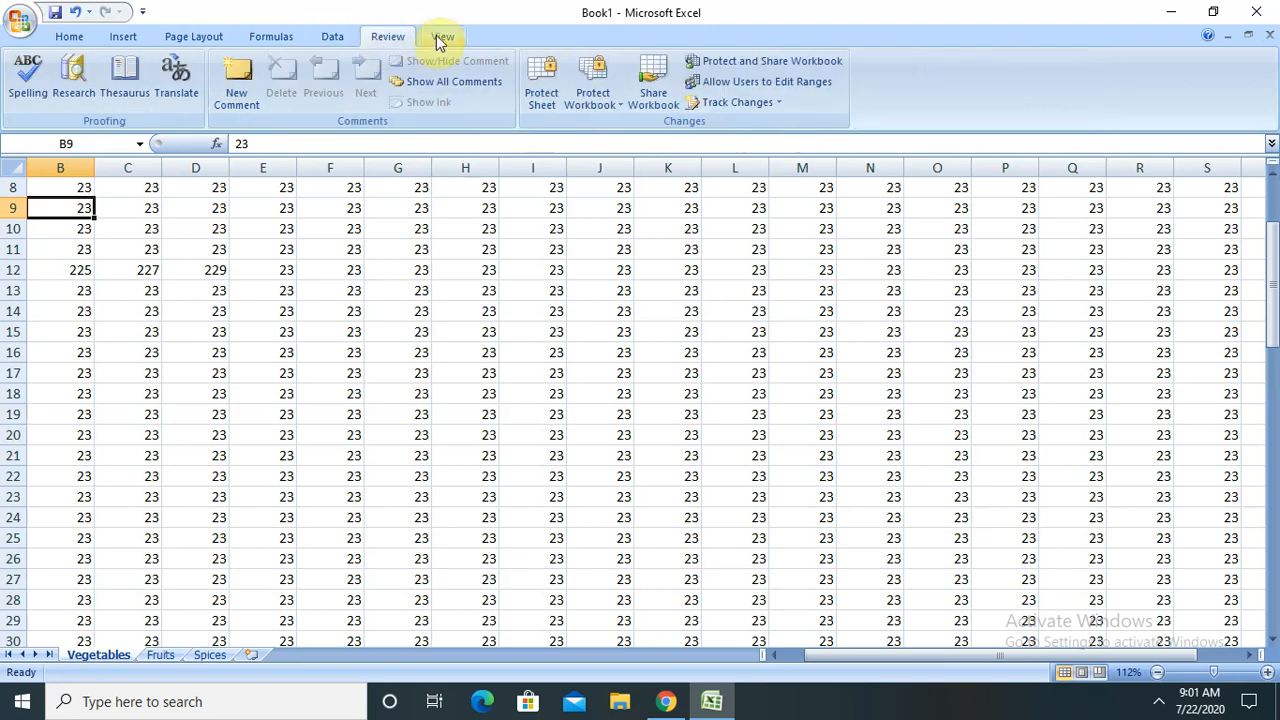
Zoom the Vegetables sheet to the selected cell B9 and open the zoom settings without changing the magnification.
click(436, 35)
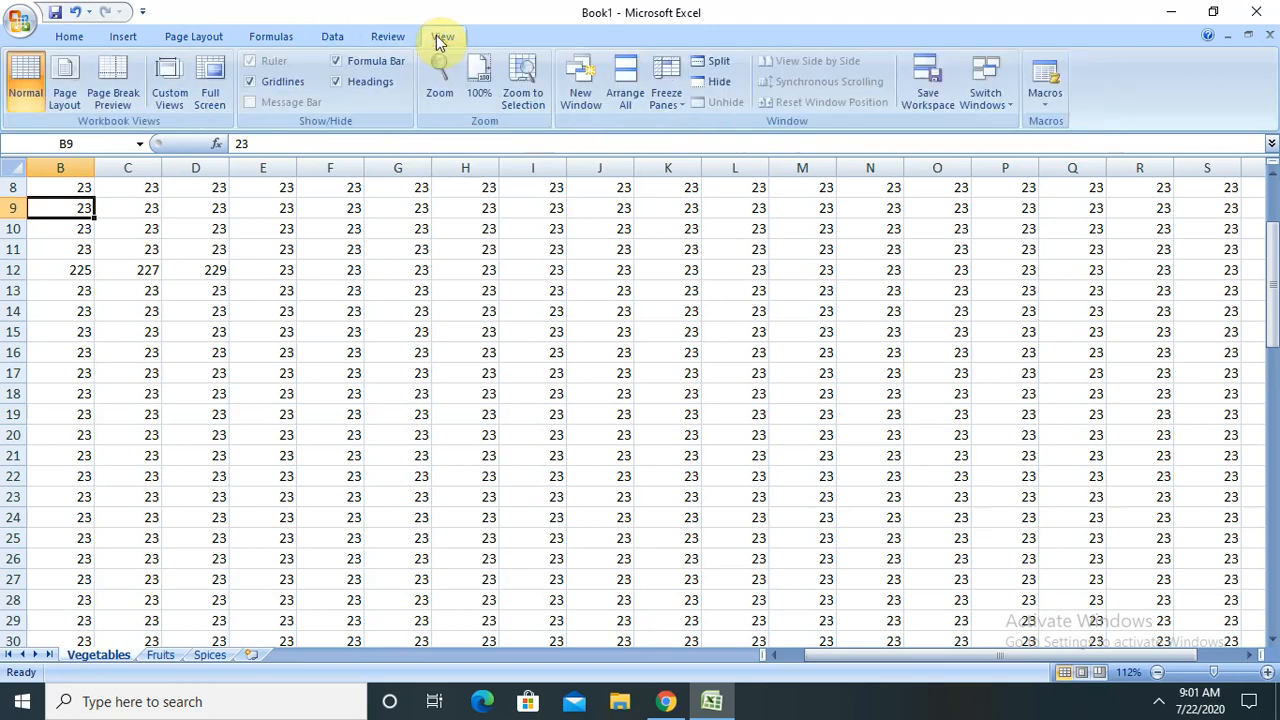
click(527, 102)
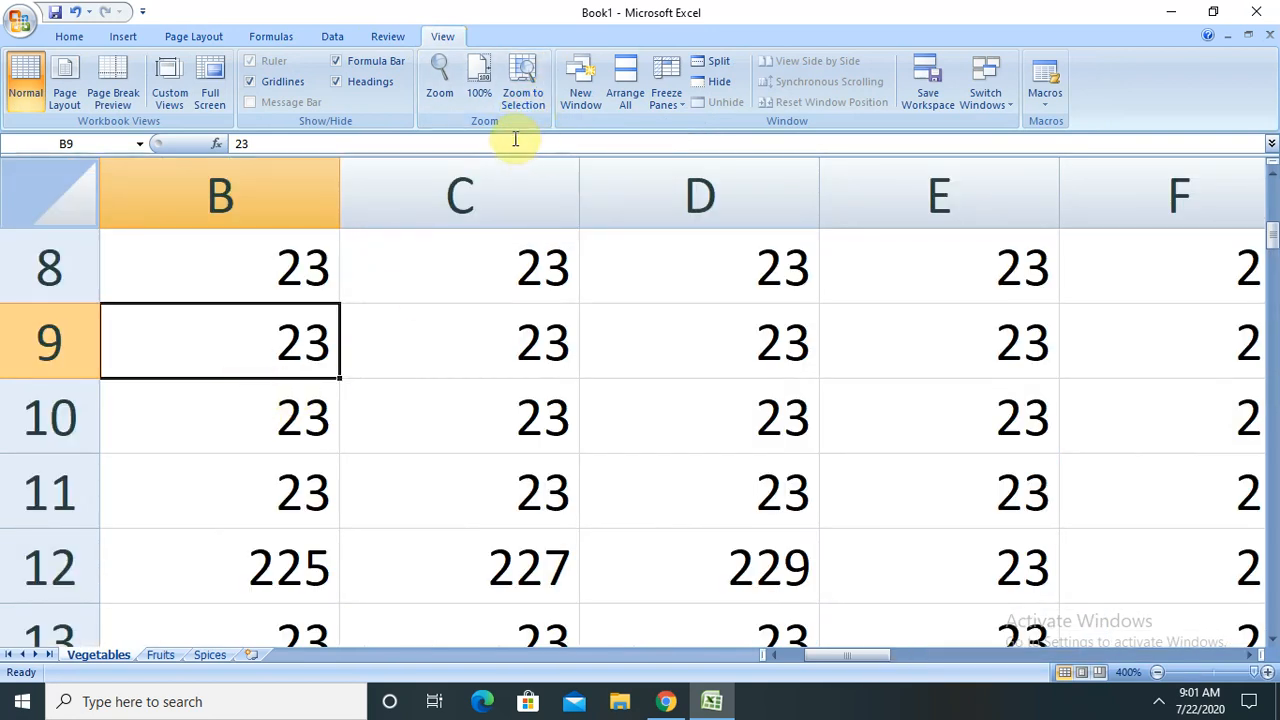
click(440, 80)
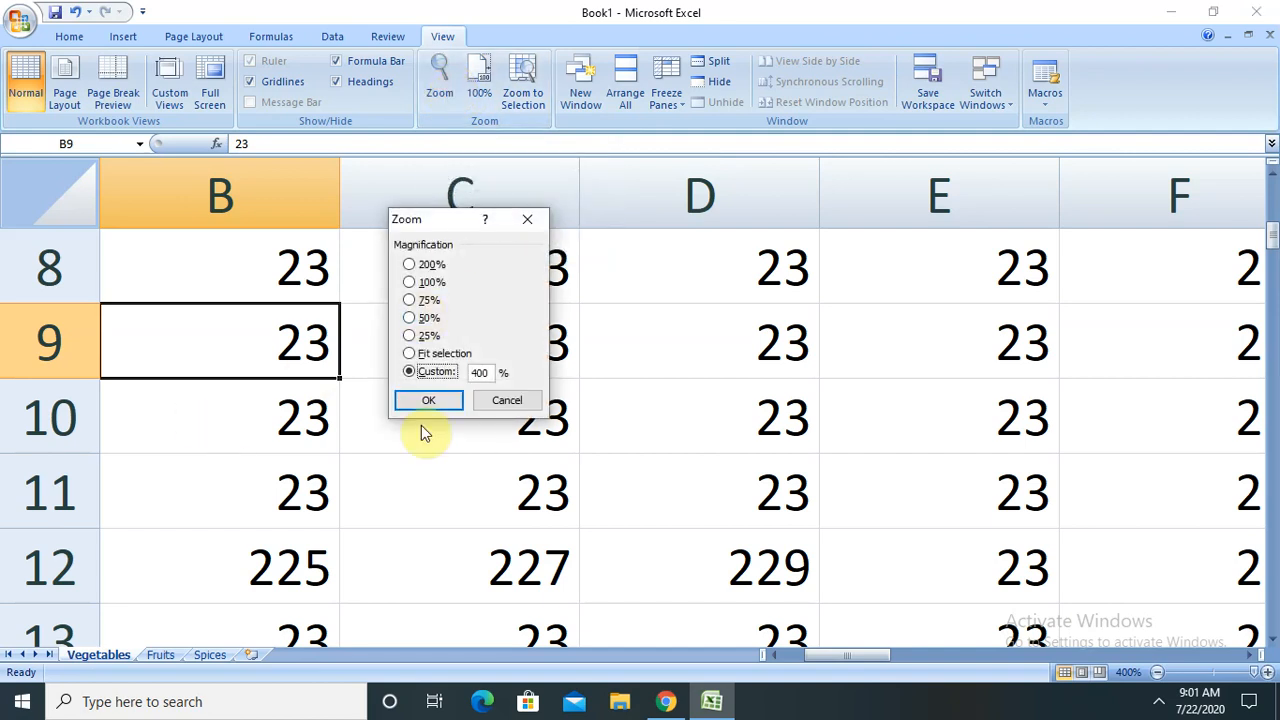
click(505, 400)
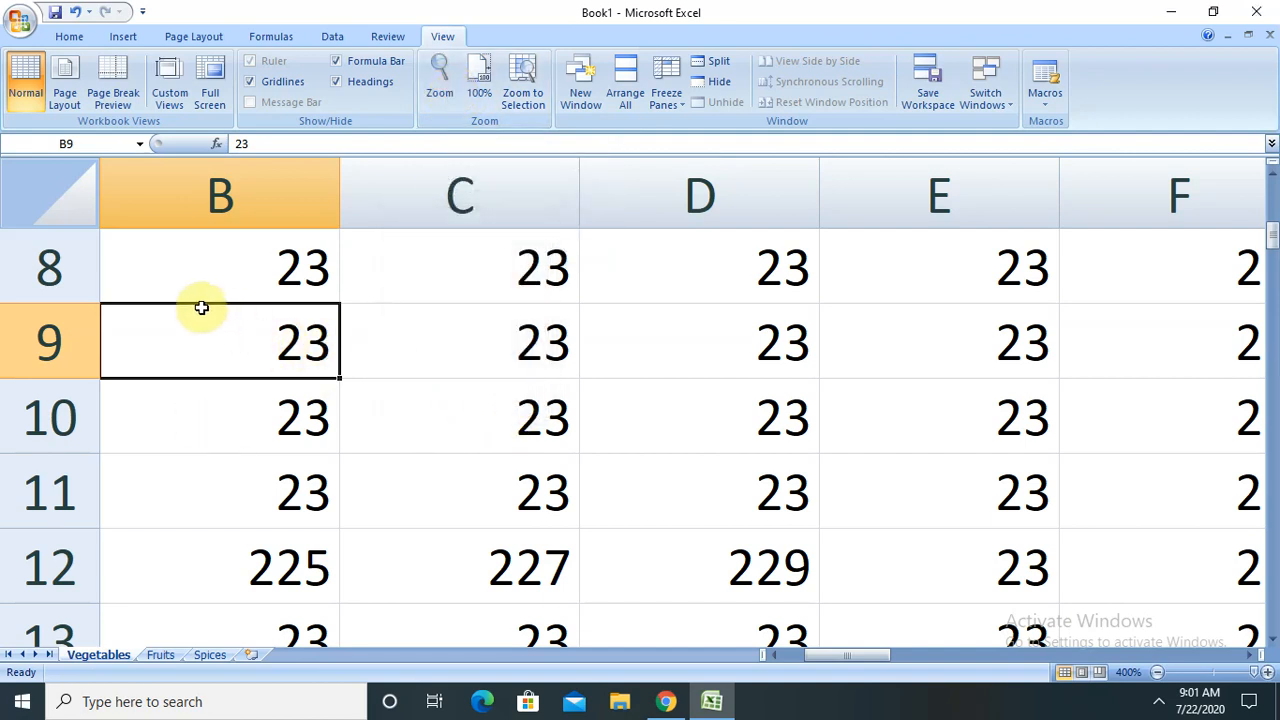
Select the range B9:D11 on the Vegetables sheet and set the zoom magnification to 75%.
drag(202, 308, 680, 454)
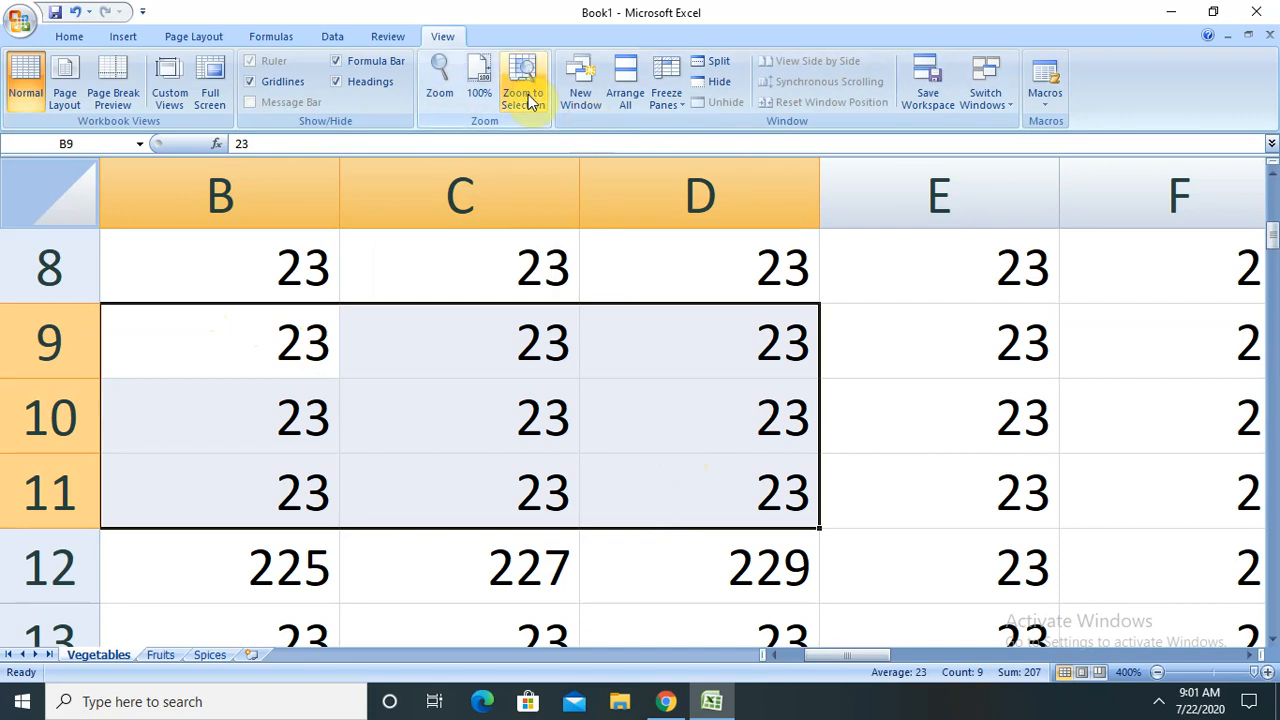
click(431, 88)
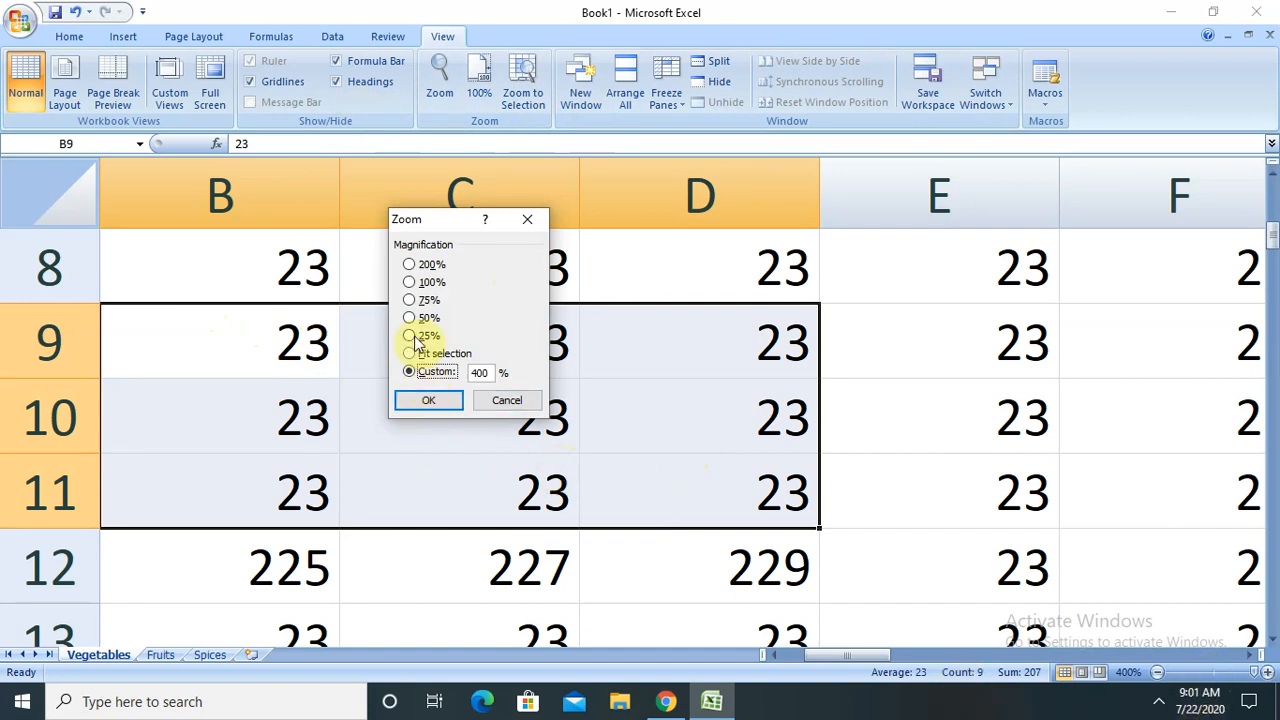
click(411, 300)
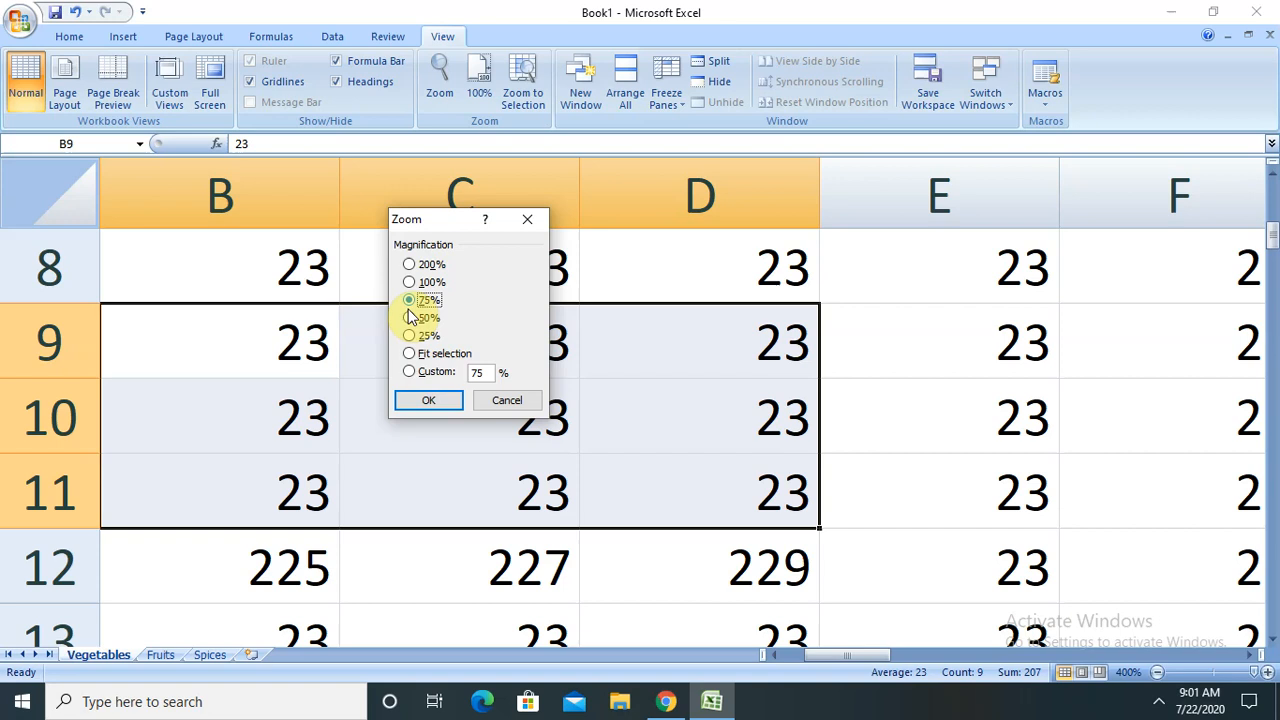
click(429, 401)
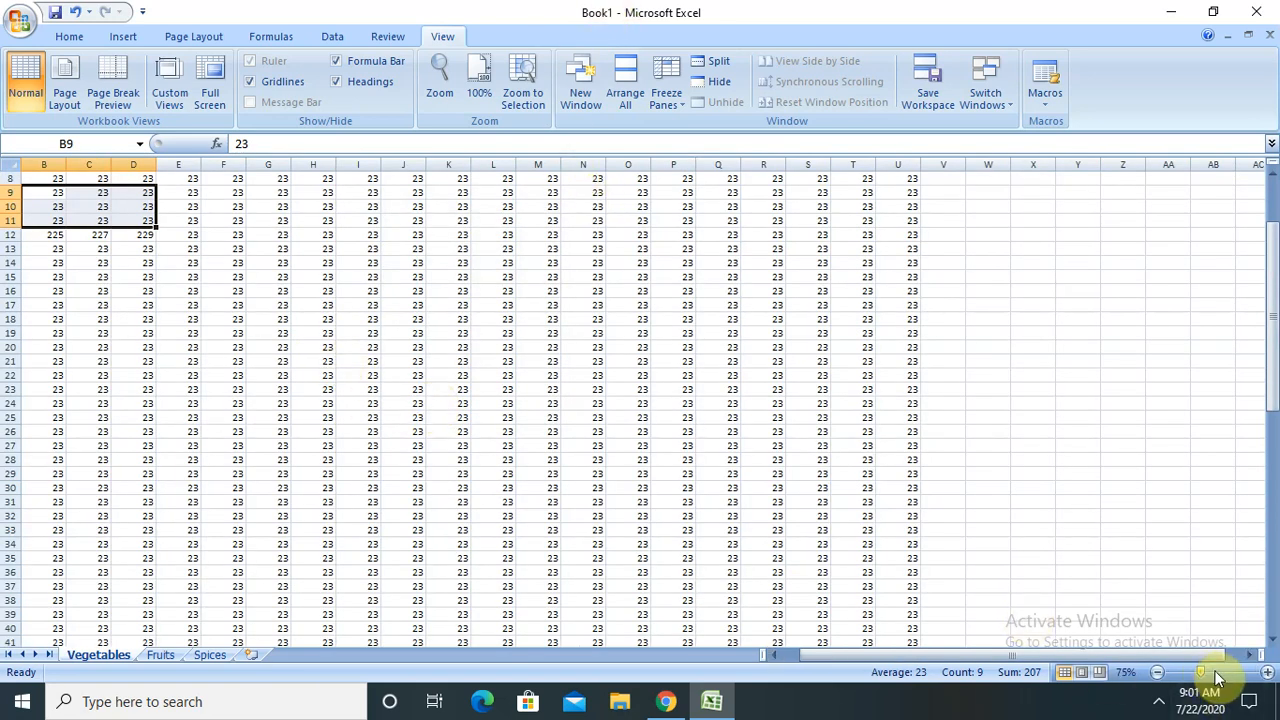
Raise the zoom to 112%, zoom to the selected range B9:D11, and reduce the zoom to 118%.
drag(1200, 672, 1216, 679)
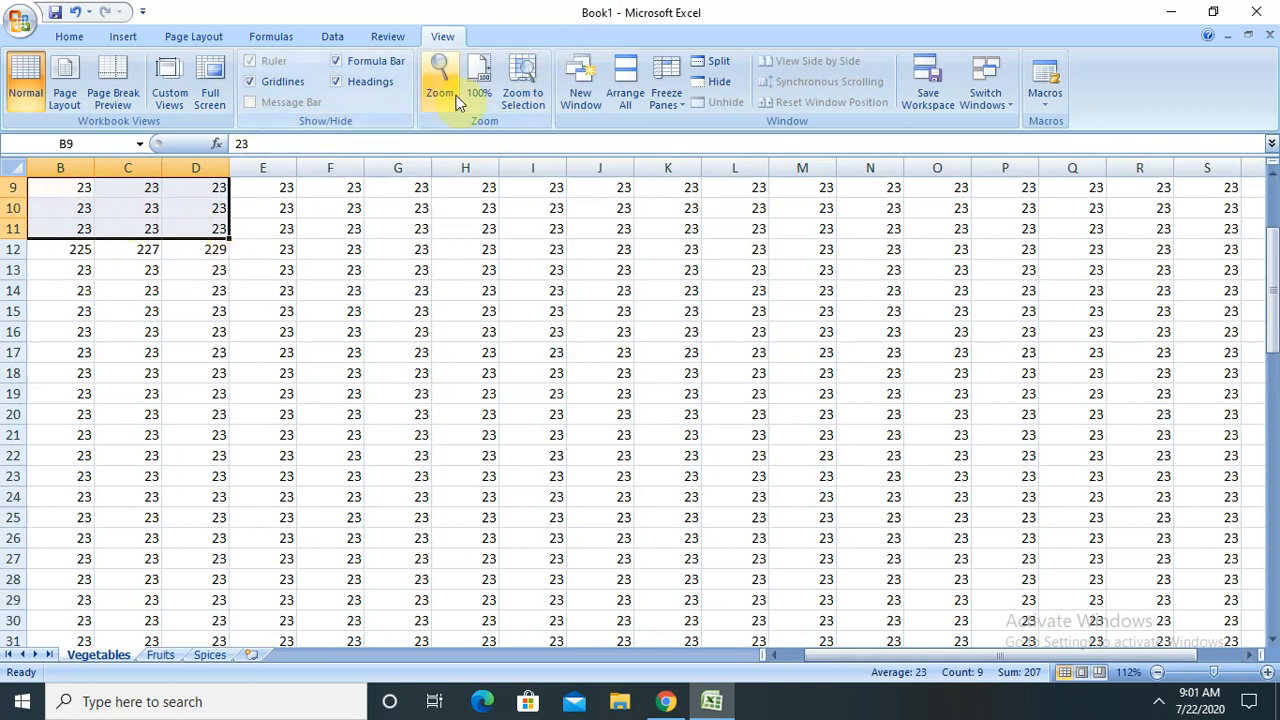
click(513, 88)
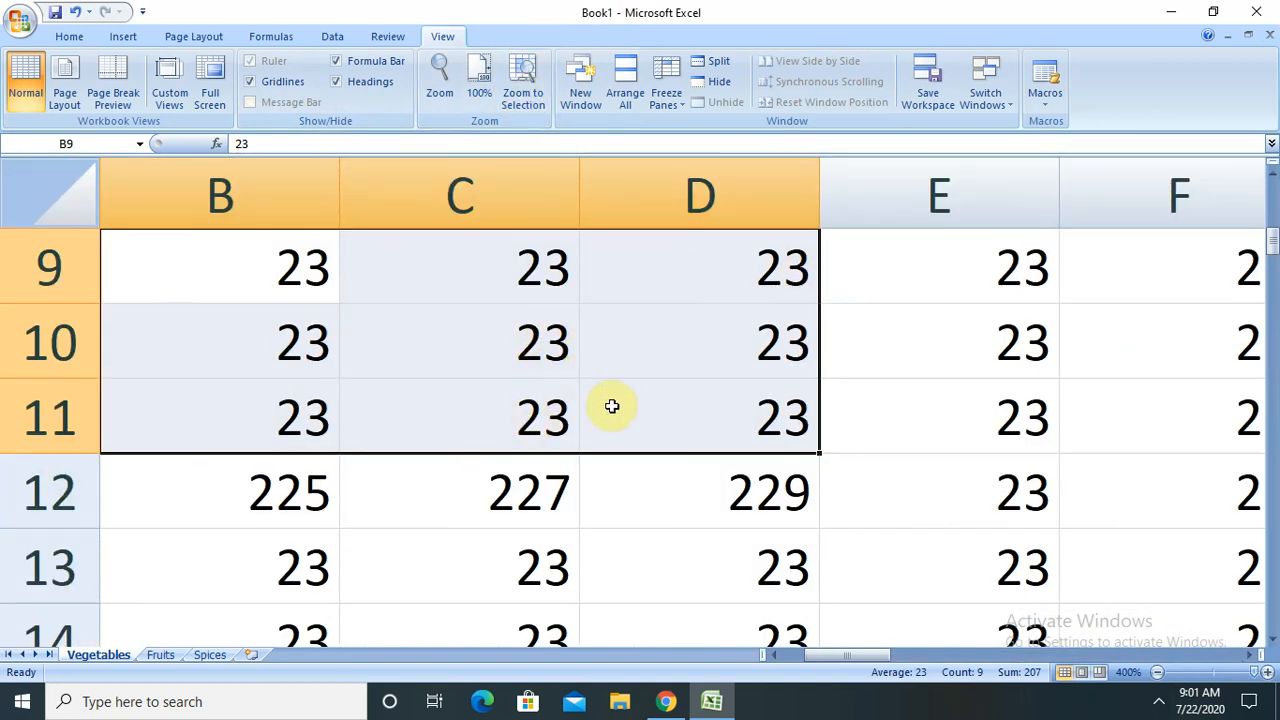
click(1216, 673)
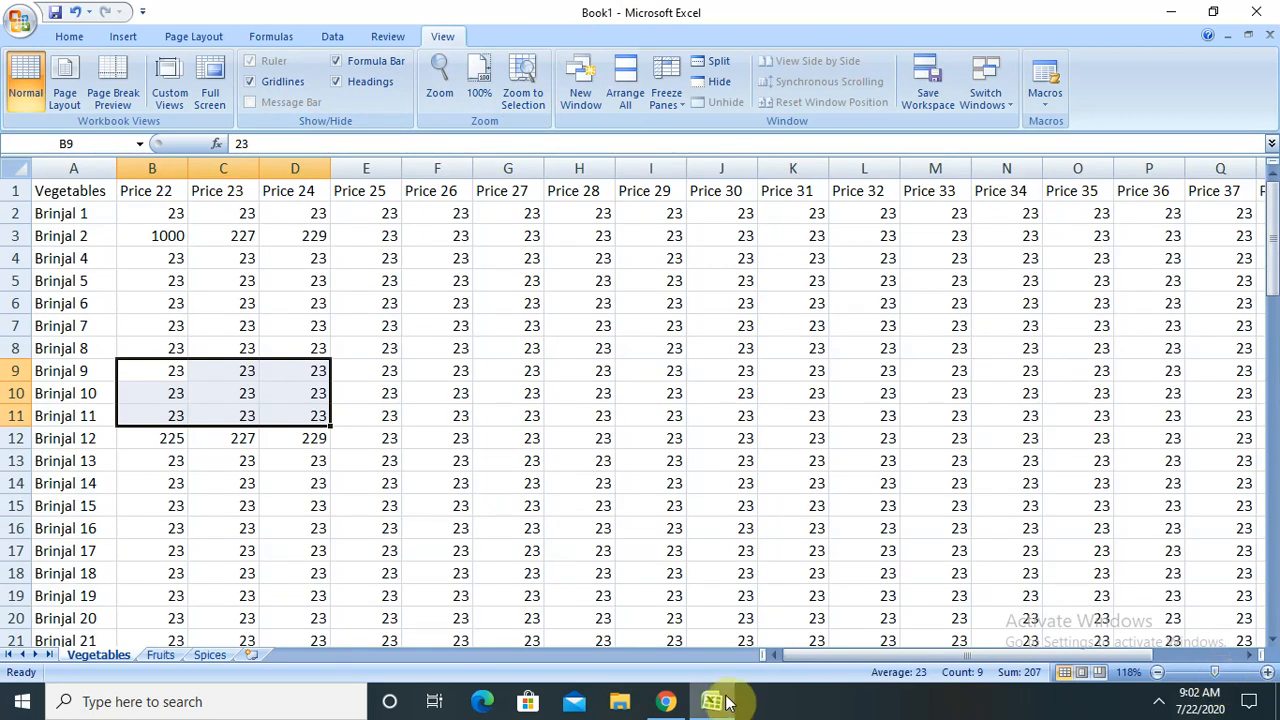
On the Spices sheet, enter goood in K6, veggi in K7 and language in K8.
click(212, 655)
click(650, 287)
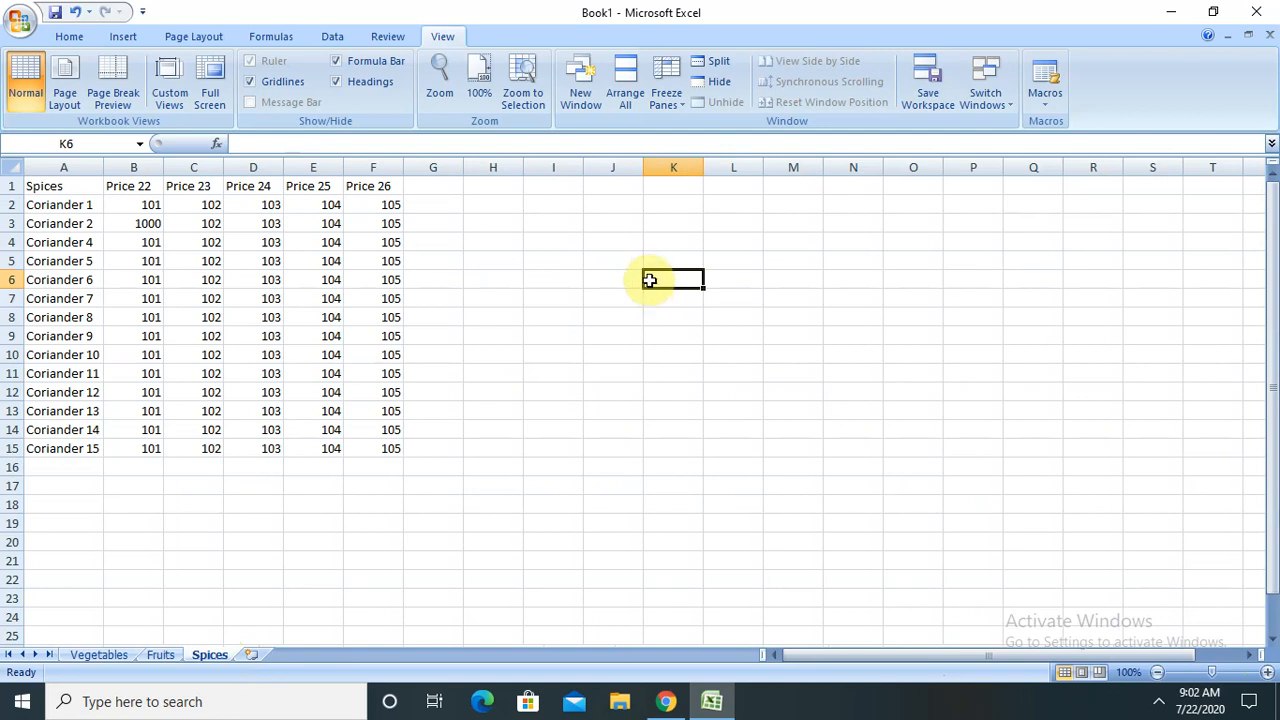
text(go)
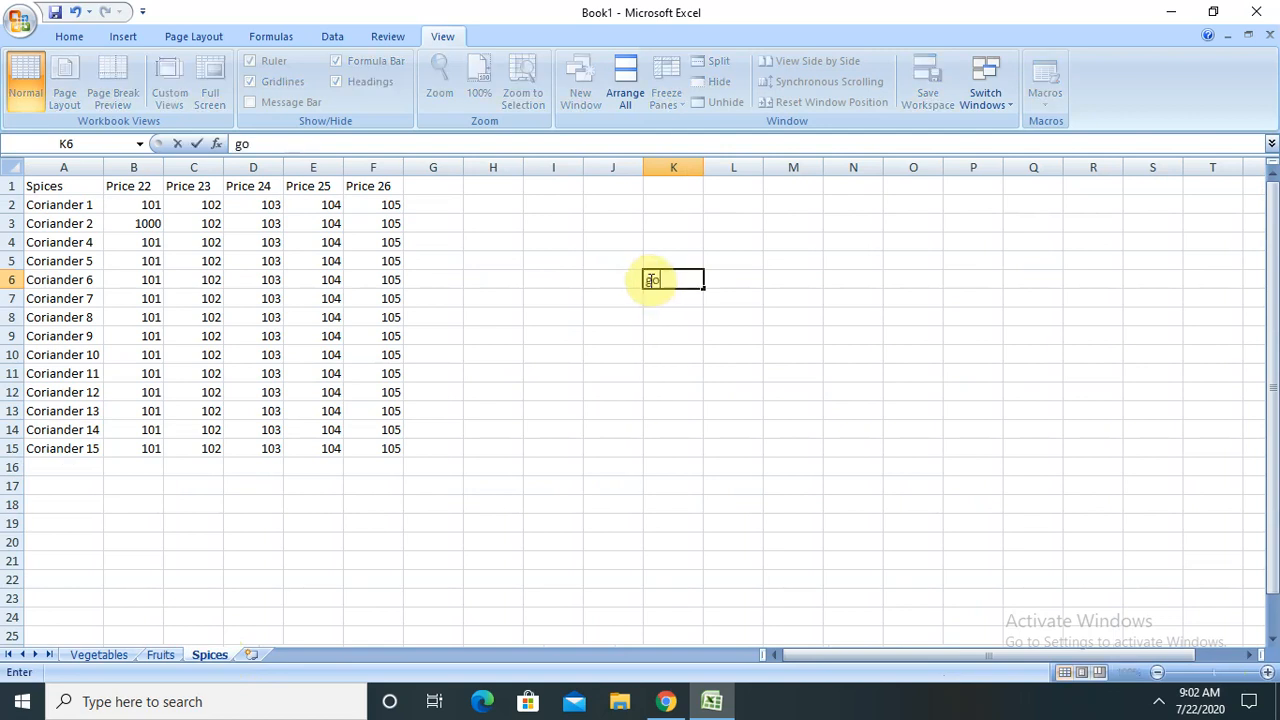
text(ood)
click(674, 303)
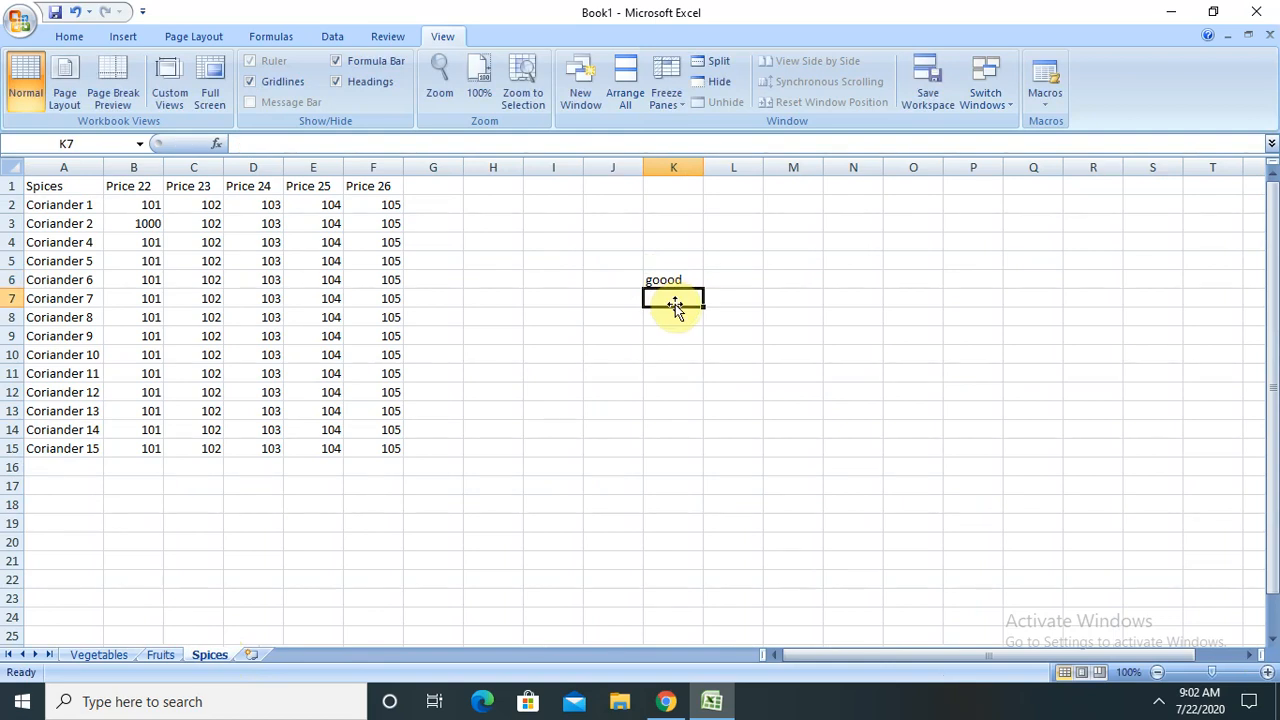
text(vegg)
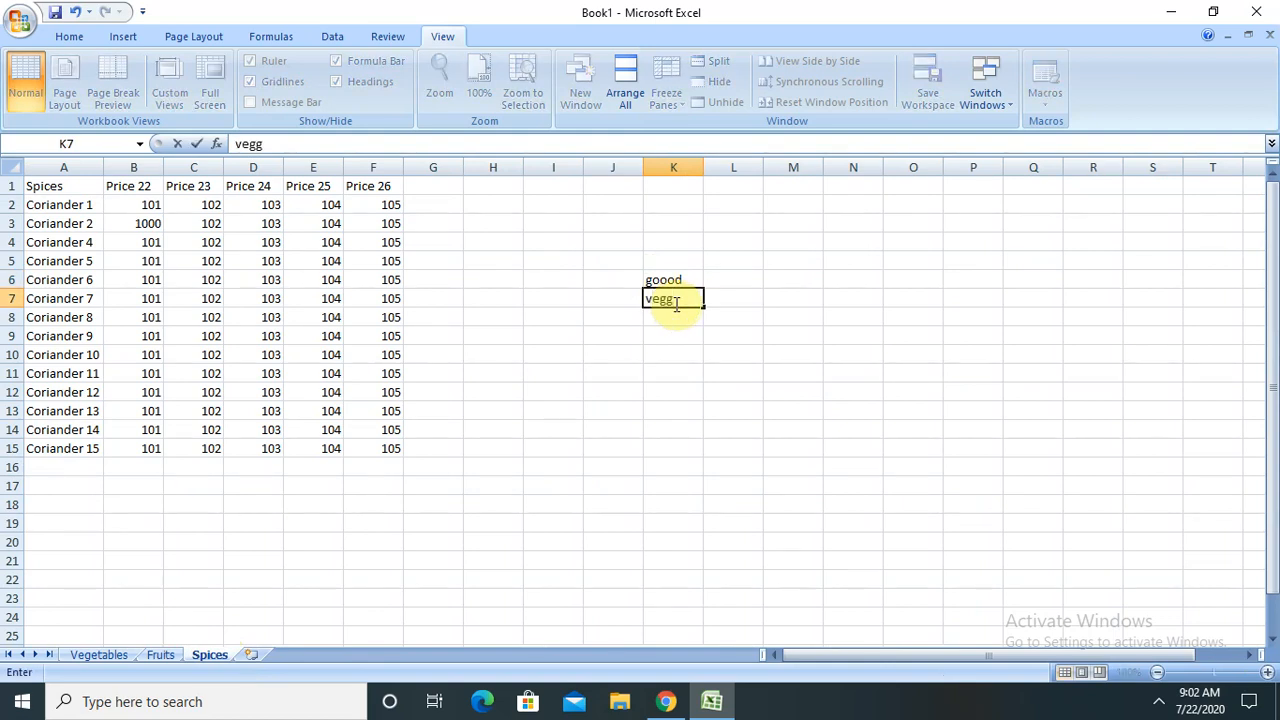
text(i)
click(673, 315)
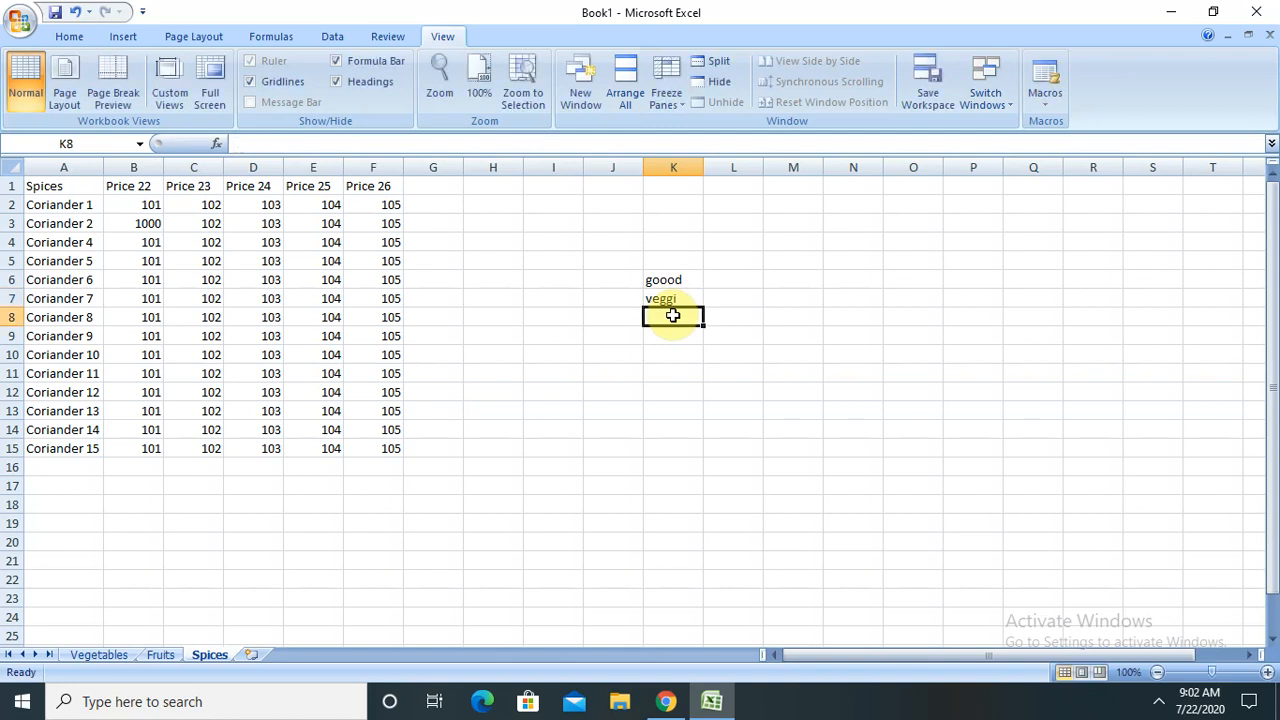
text(language)
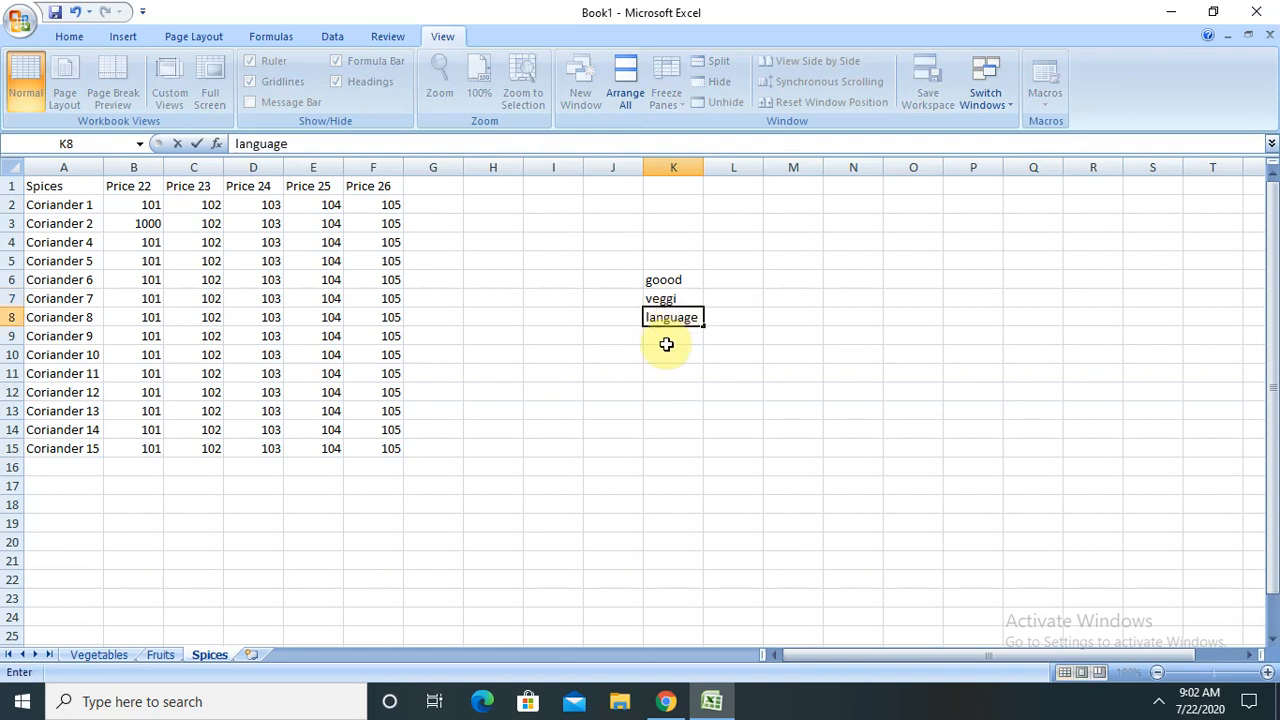
click(666, 340)
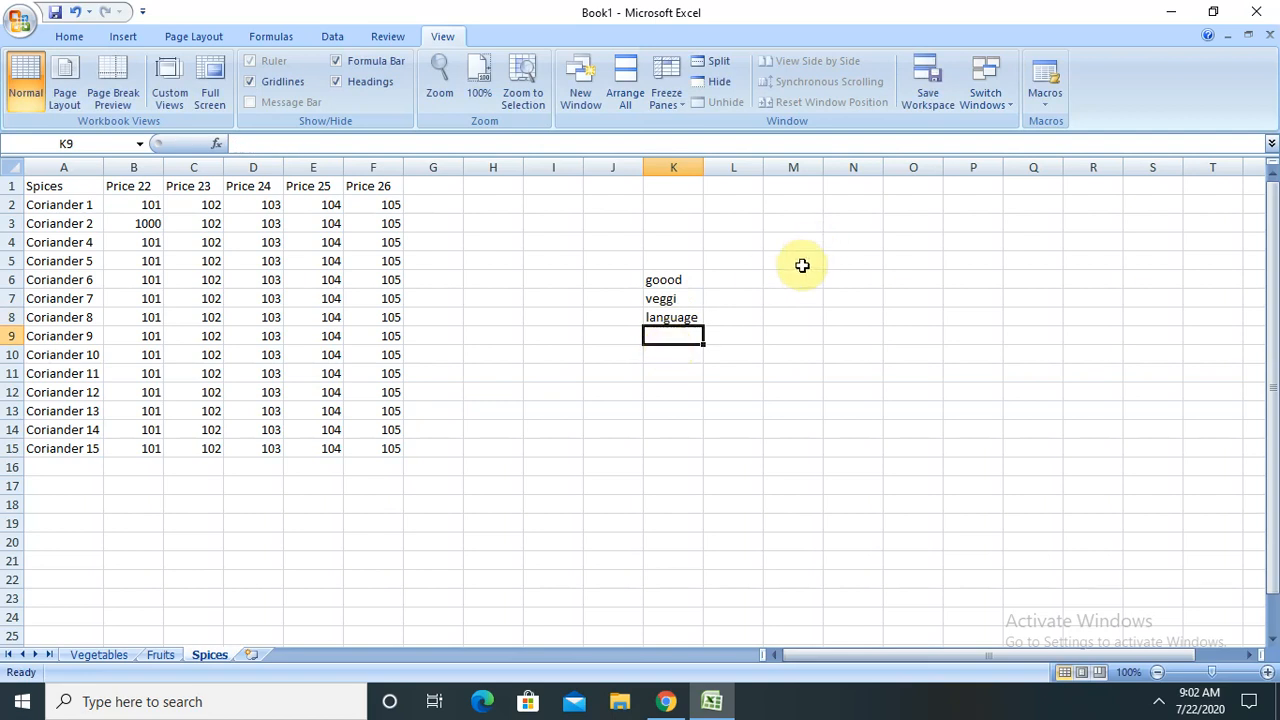
Spell-check the whole Spices sheet starting from K6, changing goood to good and veggi to veggies.
click(674, 282)
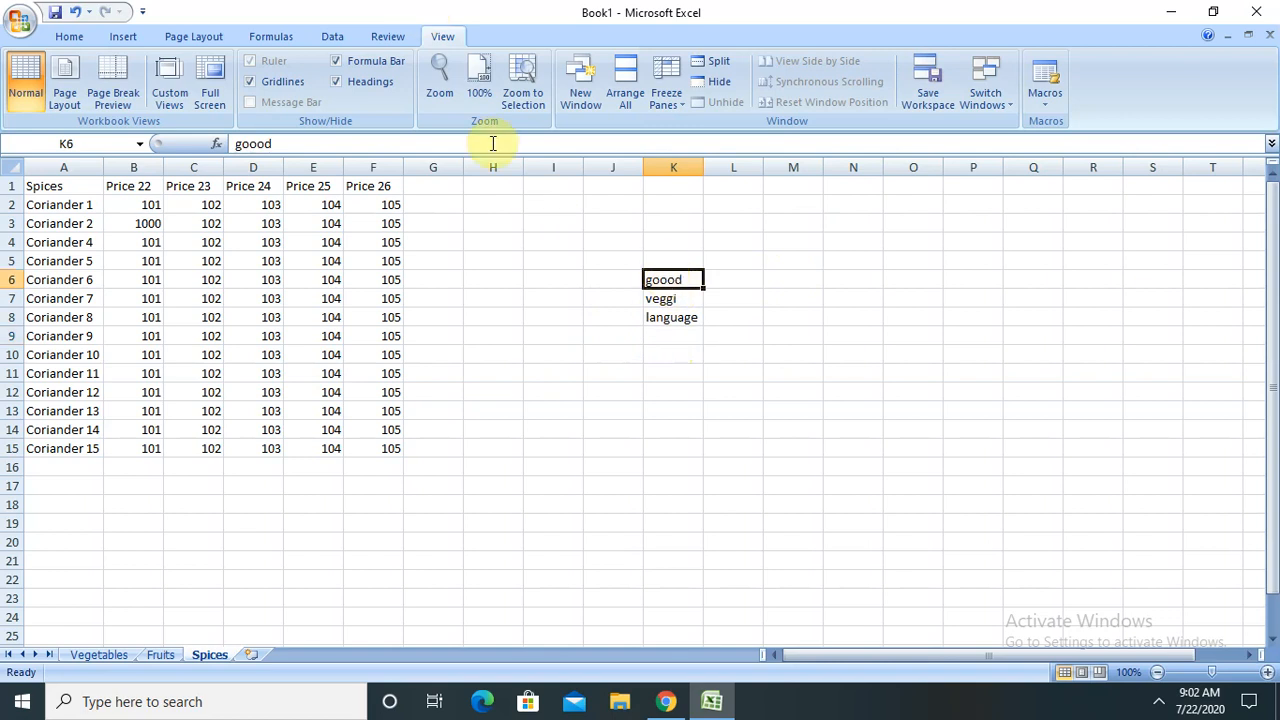
click(385, 36)
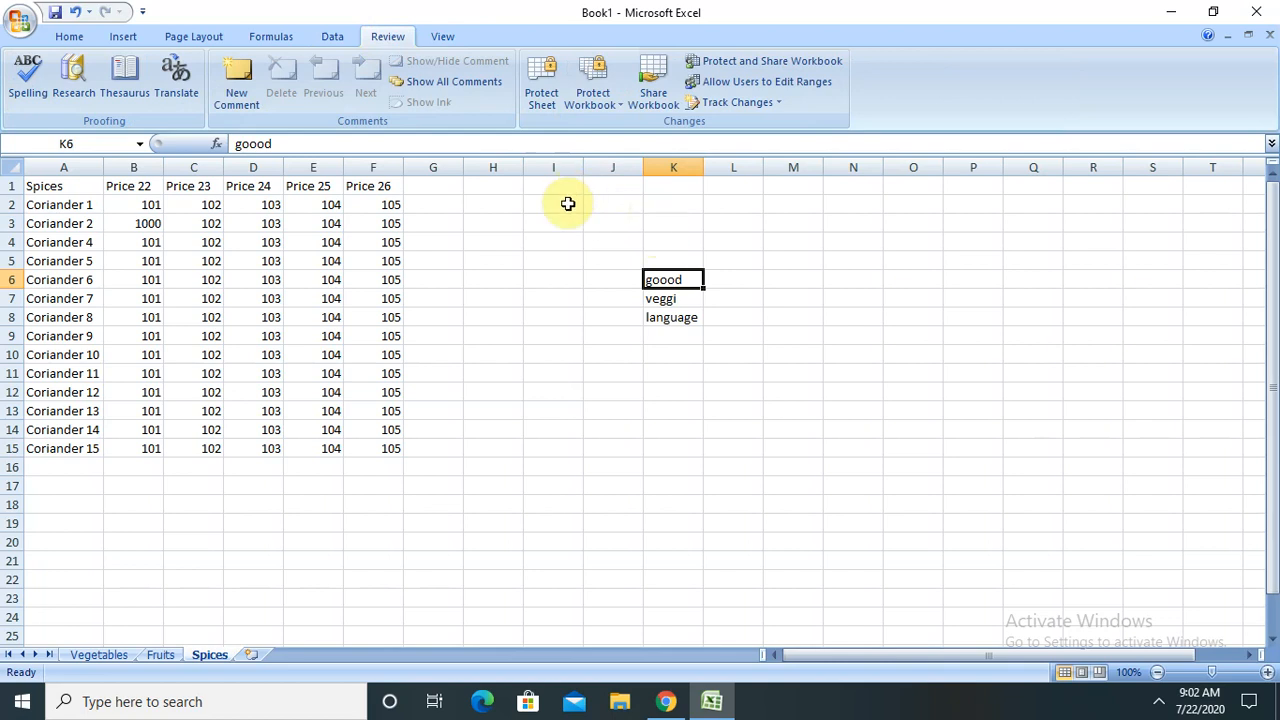
click(31, 89)
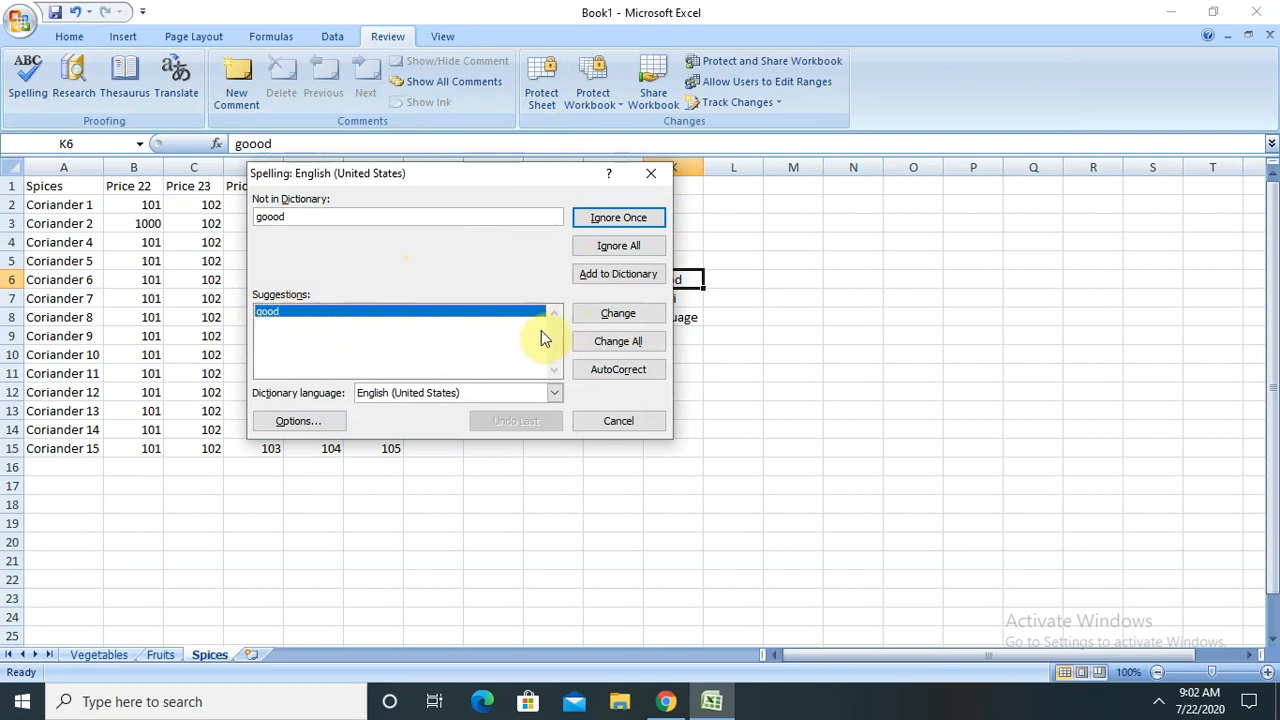
click(624, 315)
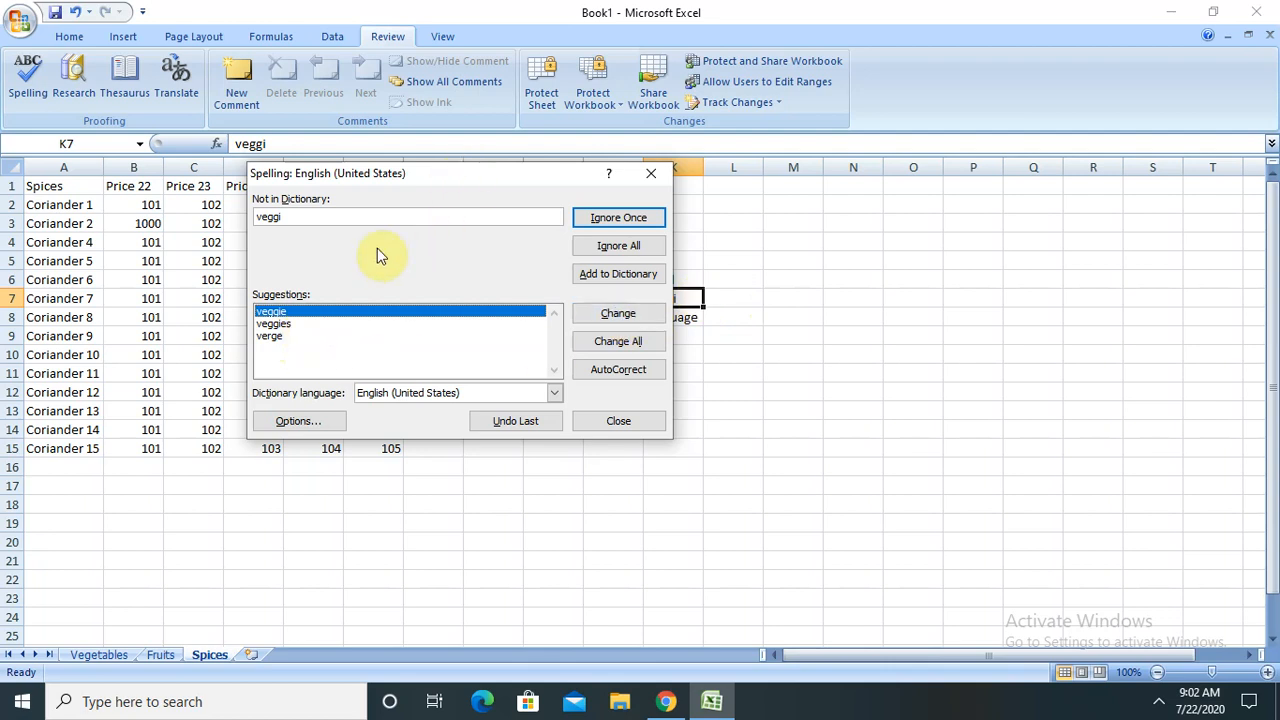
click(290, 325)
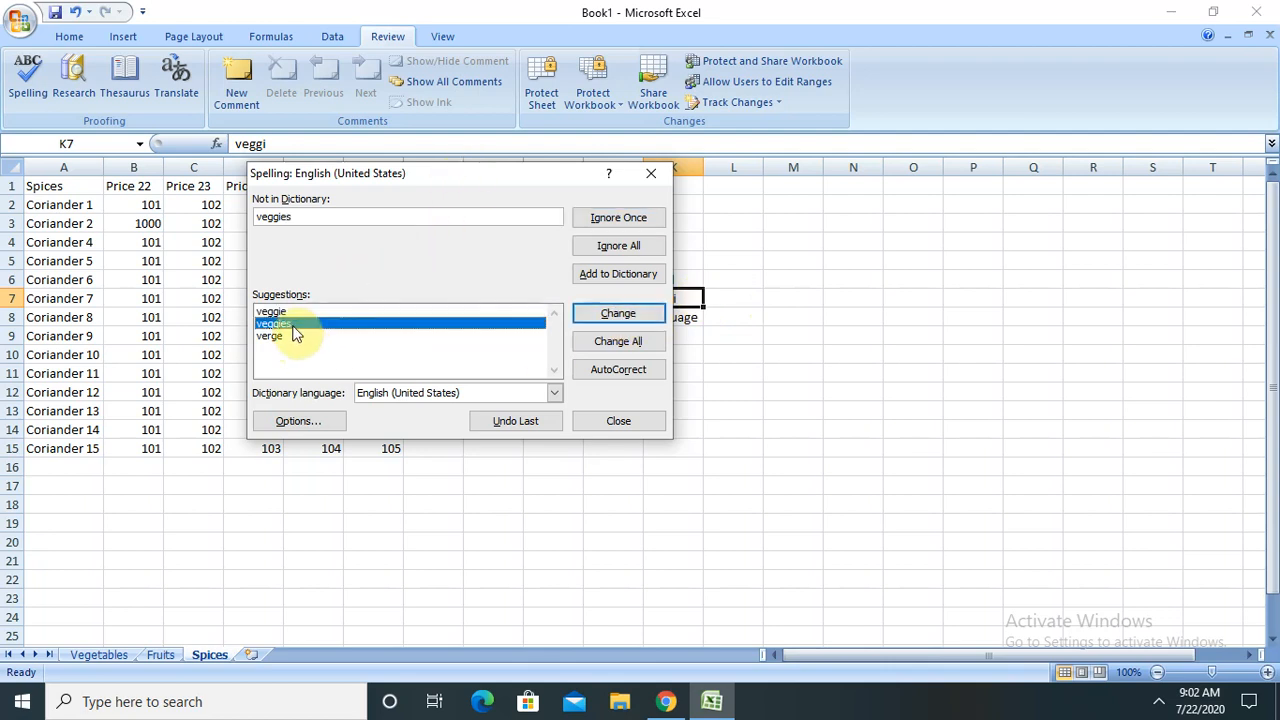
click(641, 315)
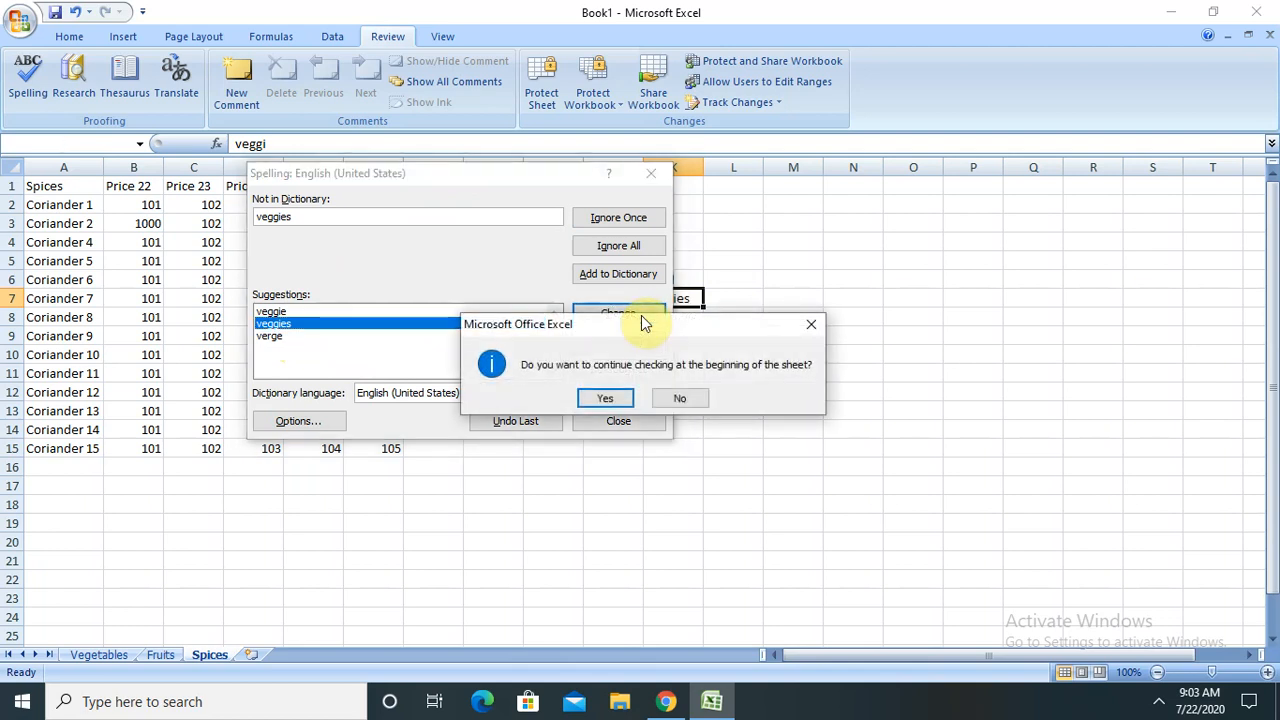
click(611, 394)
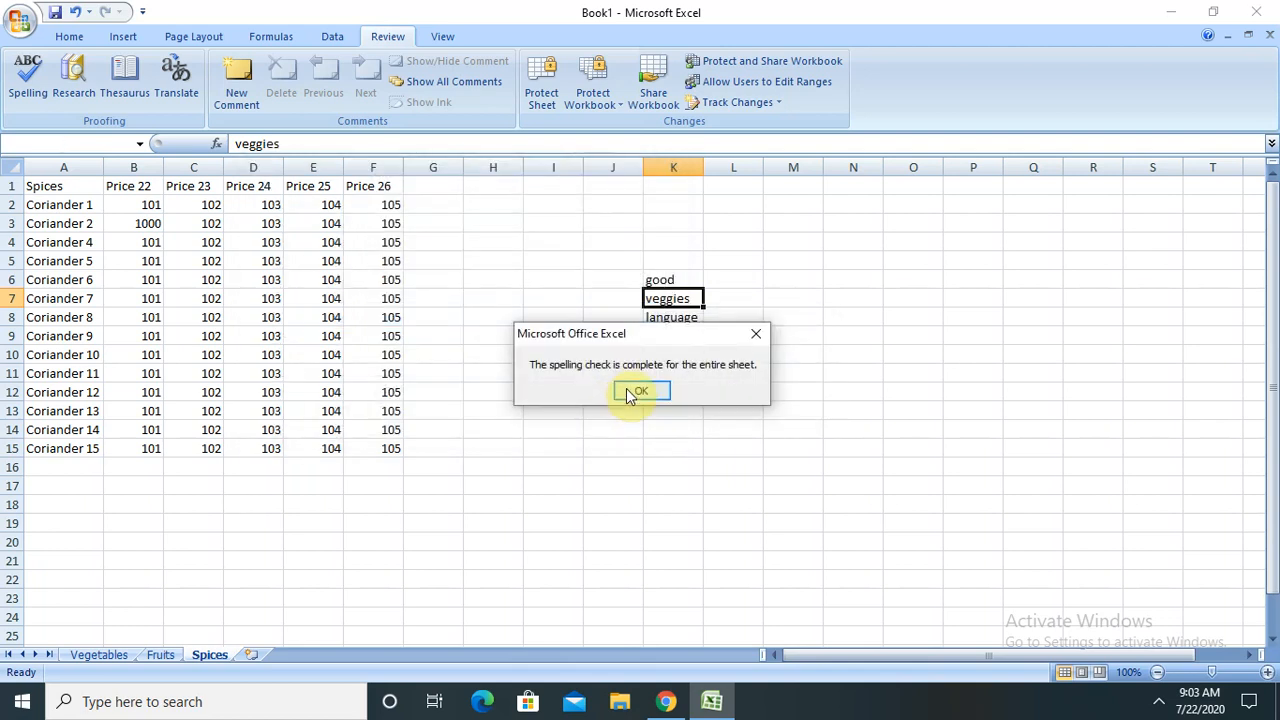
click(627, 391)
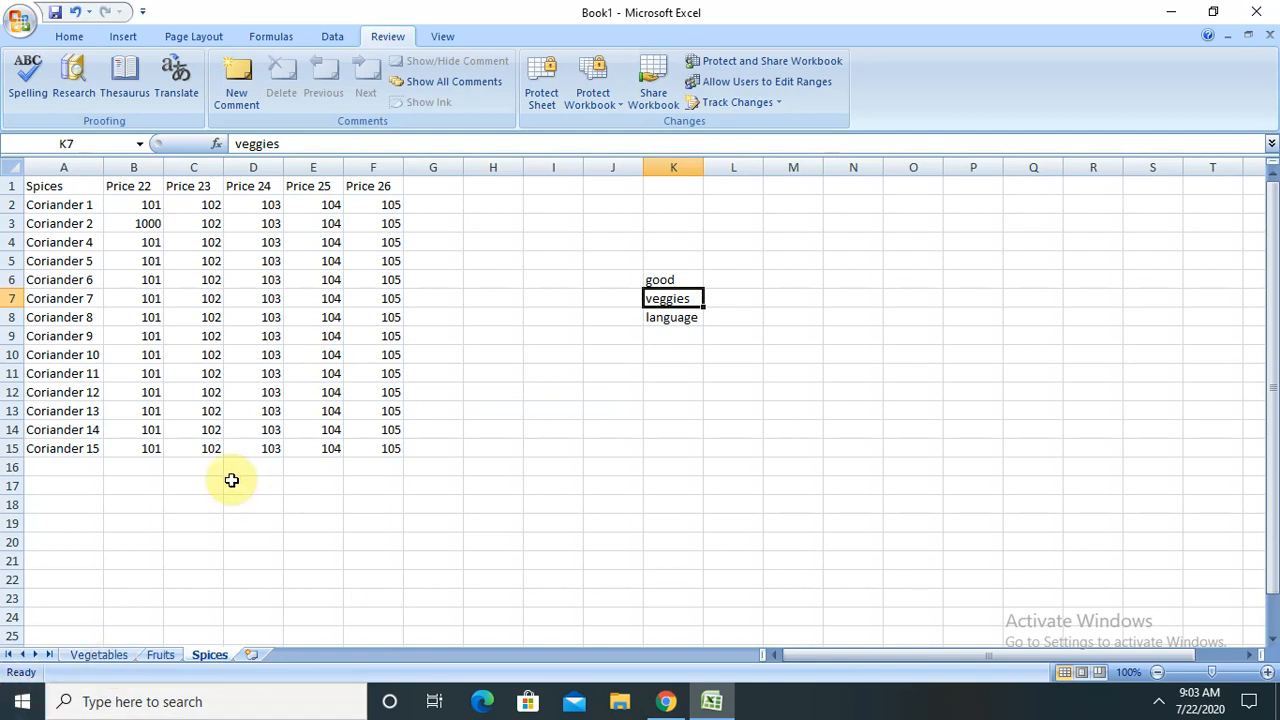
Select cell F16 on the Vegetables sheet and look at the list of open workbook windows.
click(99, 655)
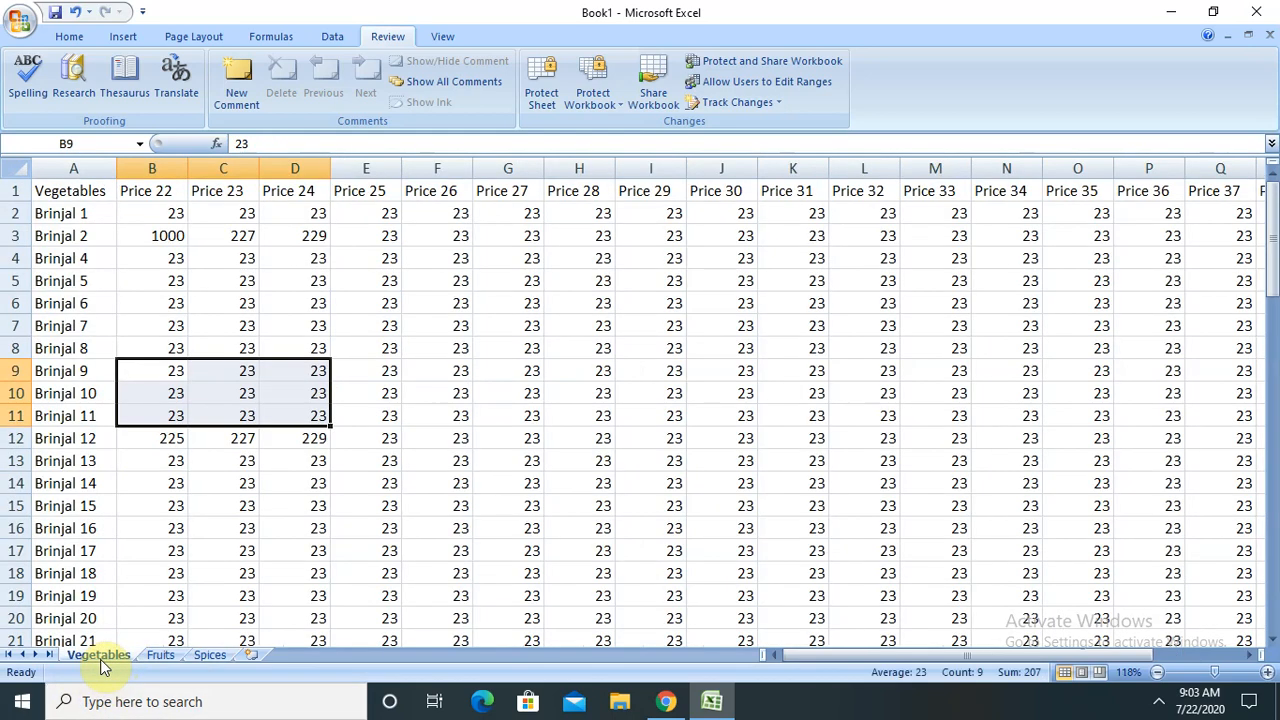
click(457, 526)
click(444, 36)
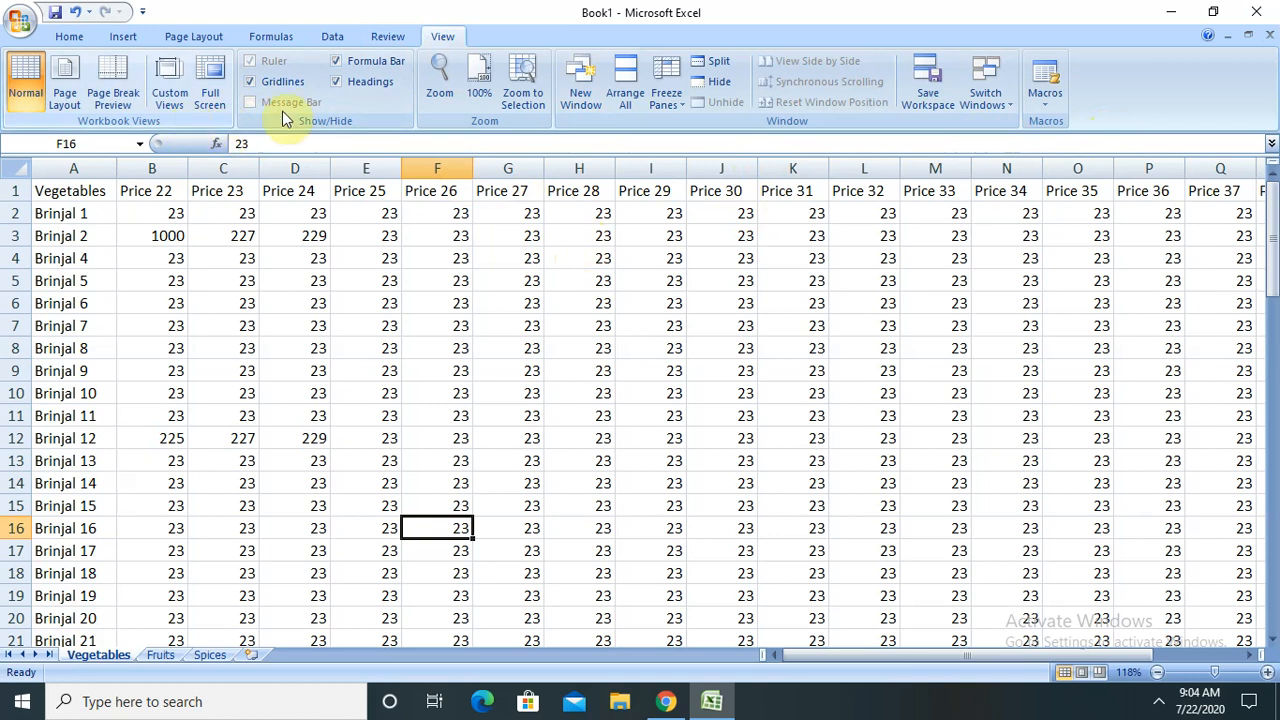
click(995, 105)
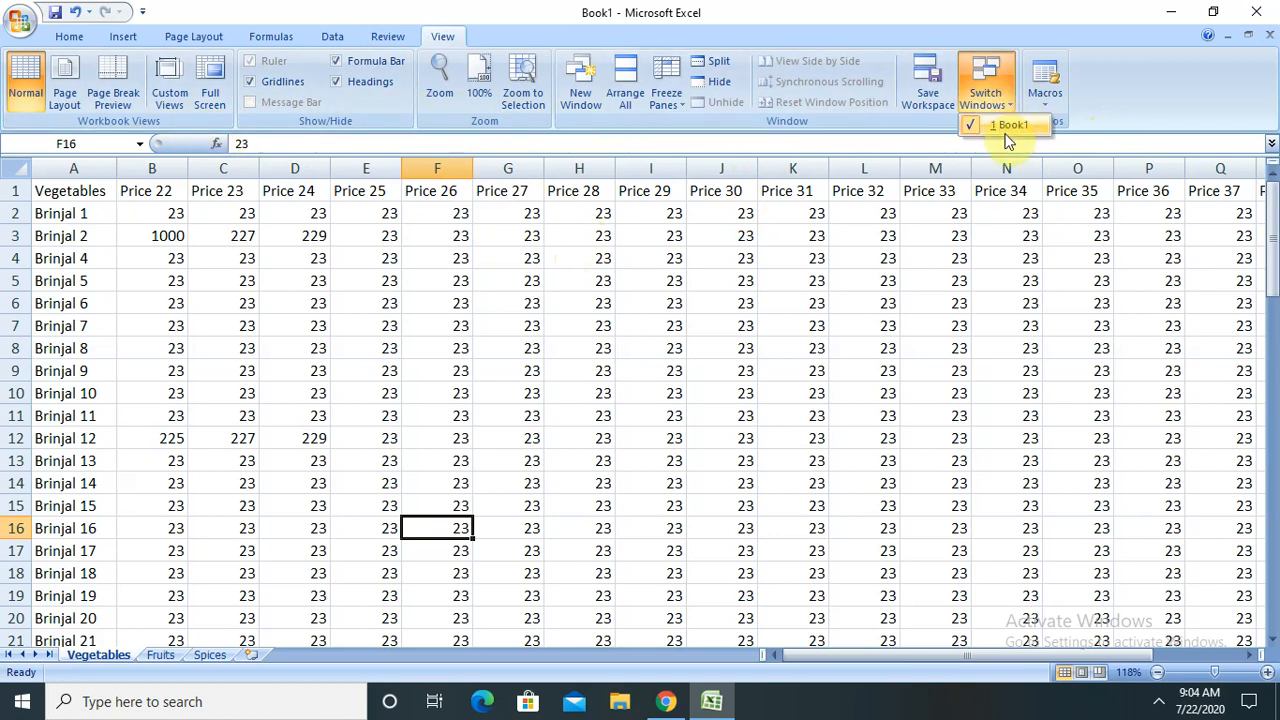
Search Windows for excel and launch another Microsoft Office Excel 2007 window.
click(16, 704)
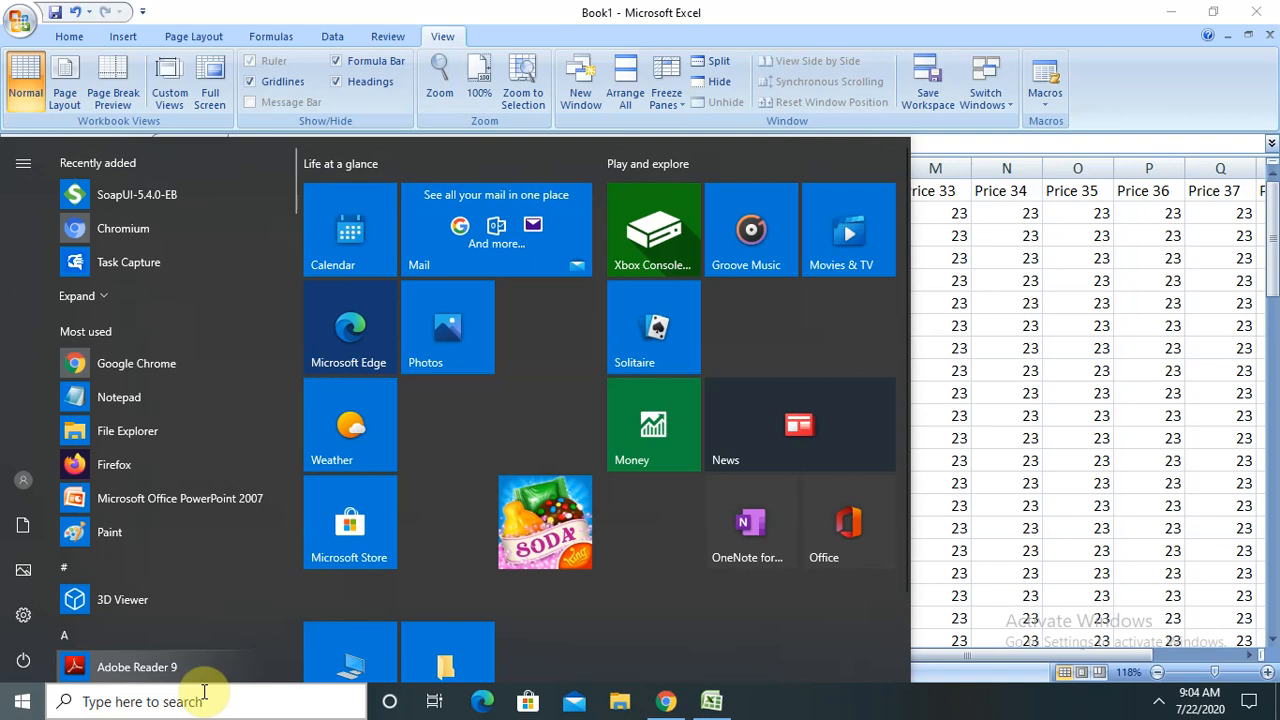
click(205, 699)
text(excel)
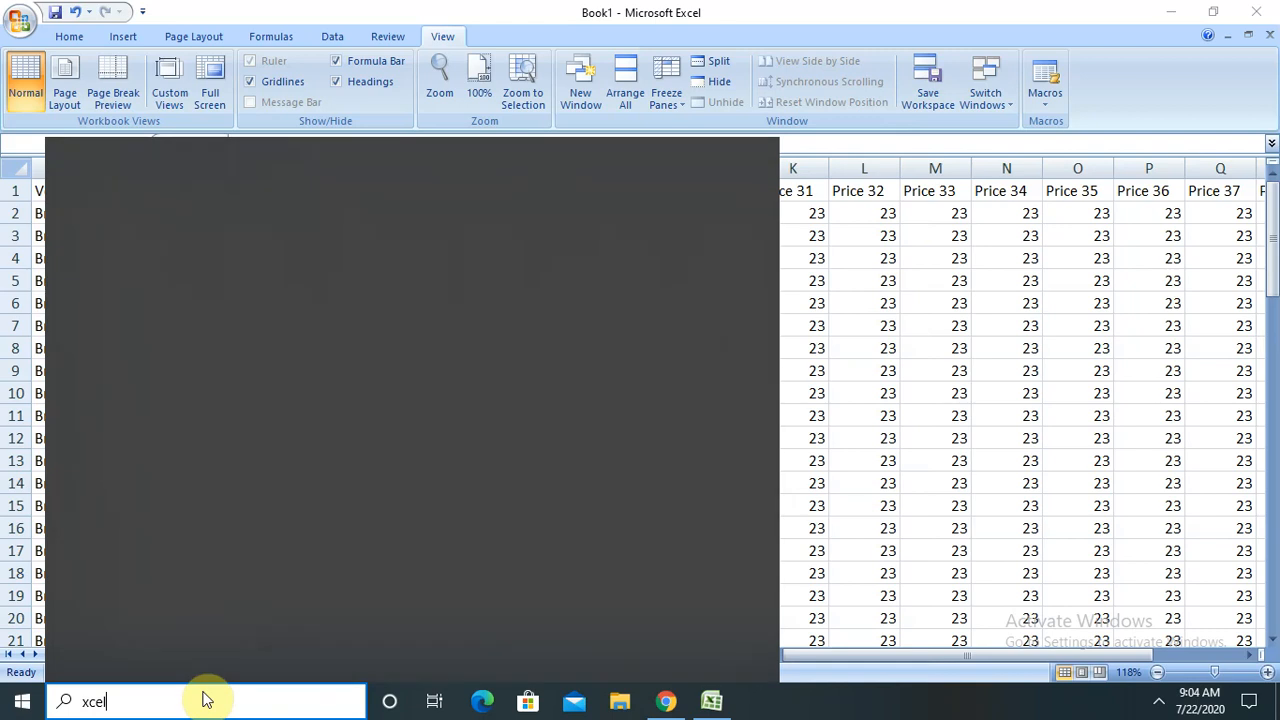
key(BackSpace)
key(BackSpace)
key(BackSpace)
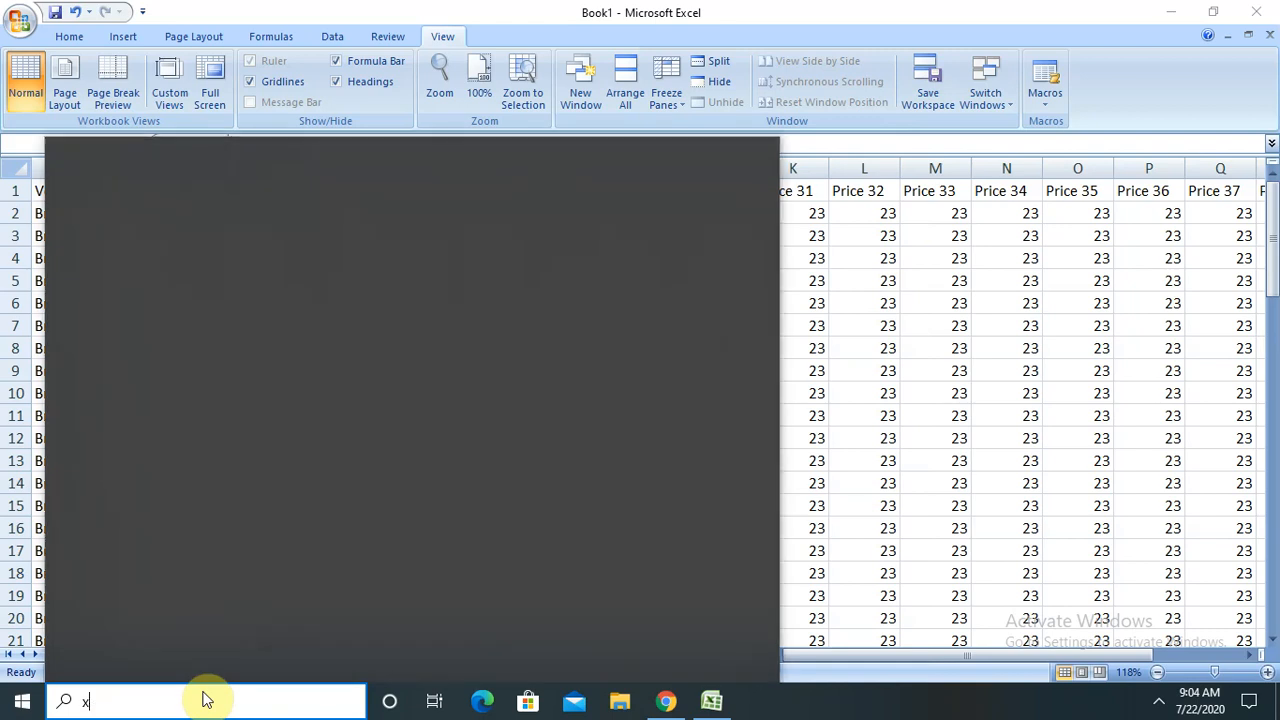
key(BackSpace)
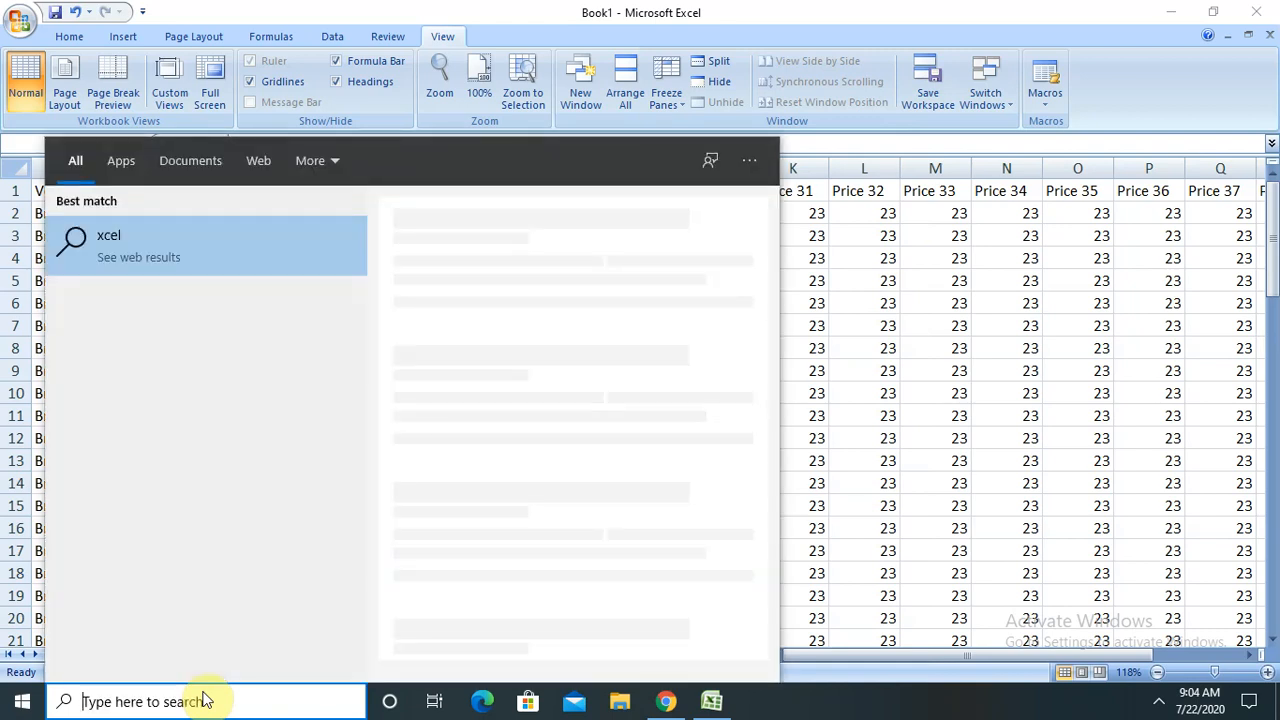
text(excel)
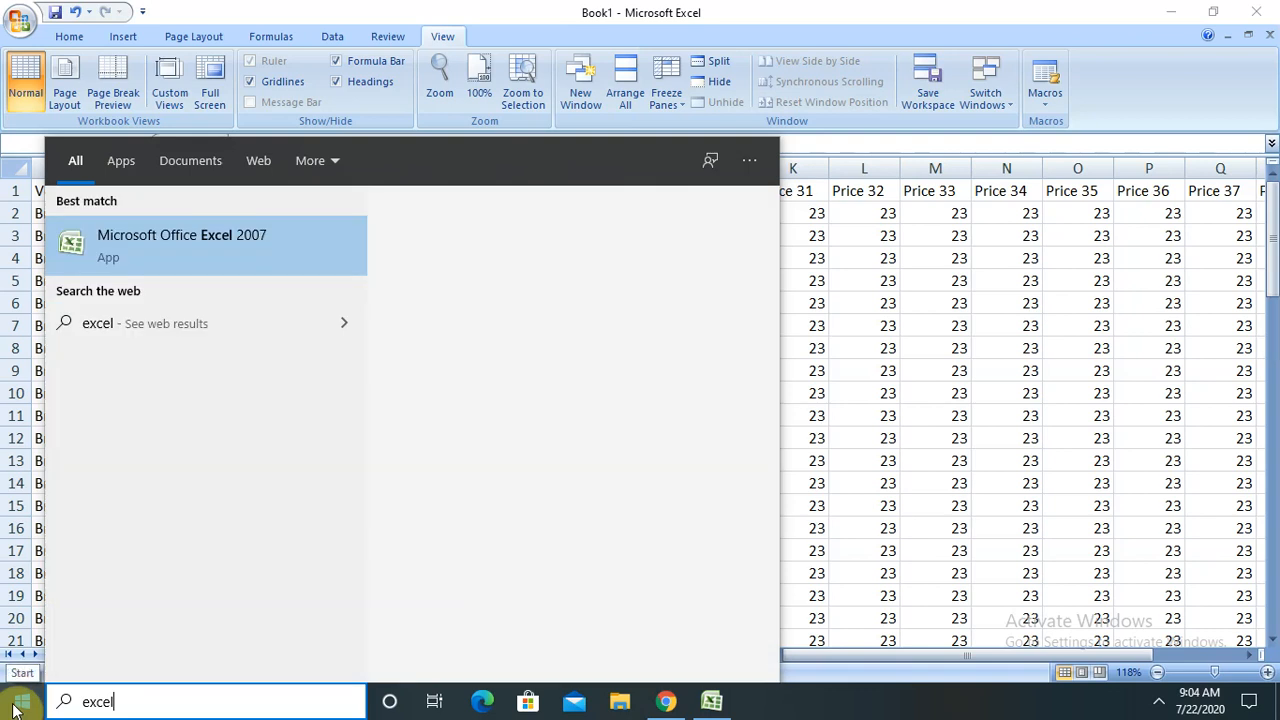
click(14, 709)
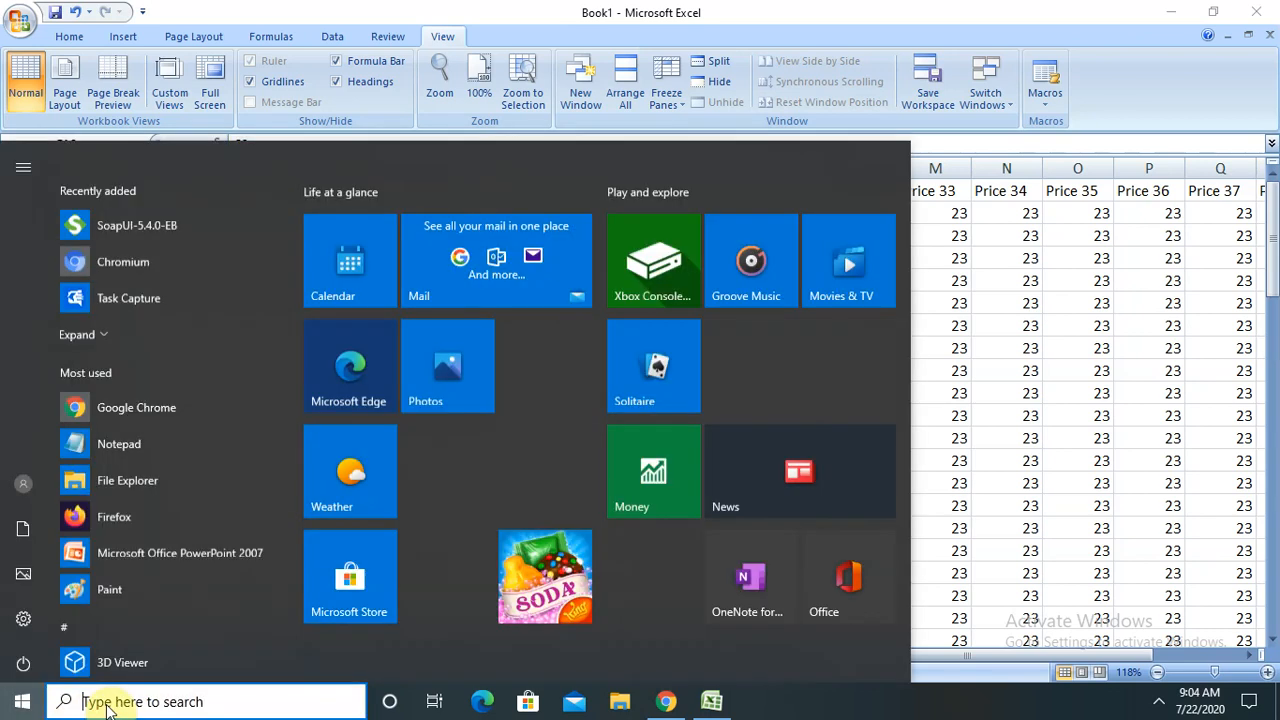
text(excel)
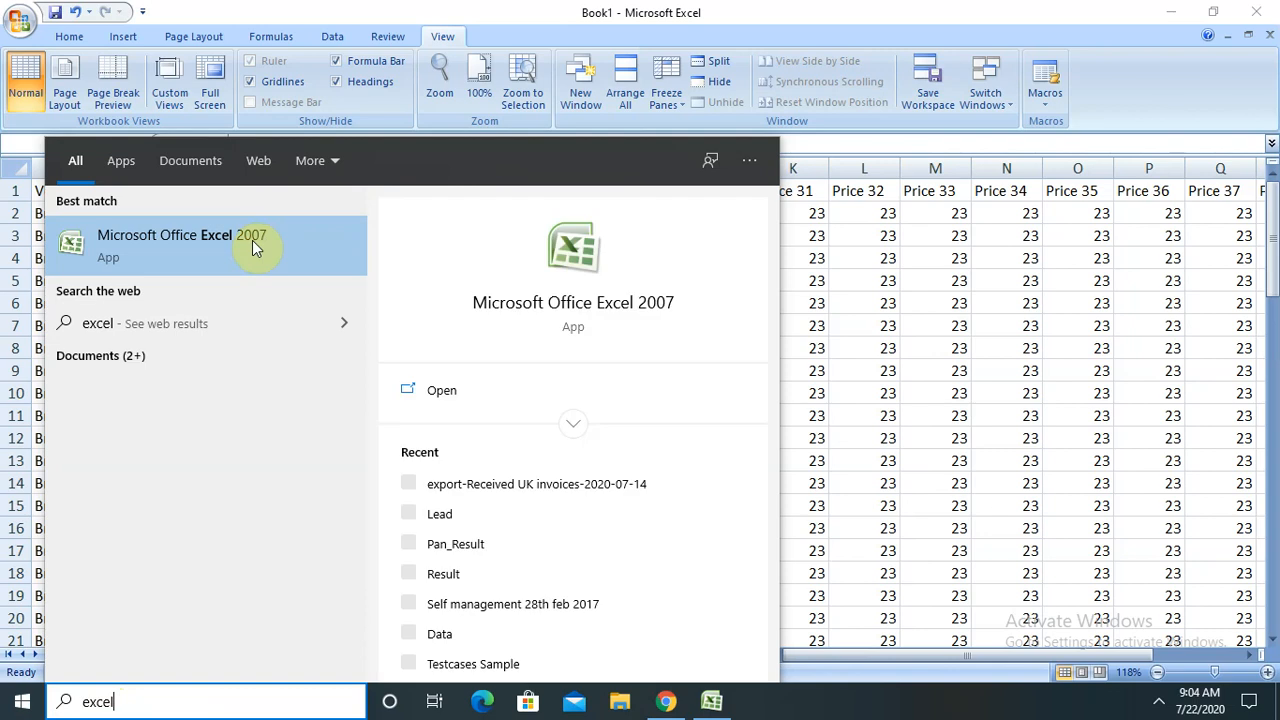
click(436, 393)
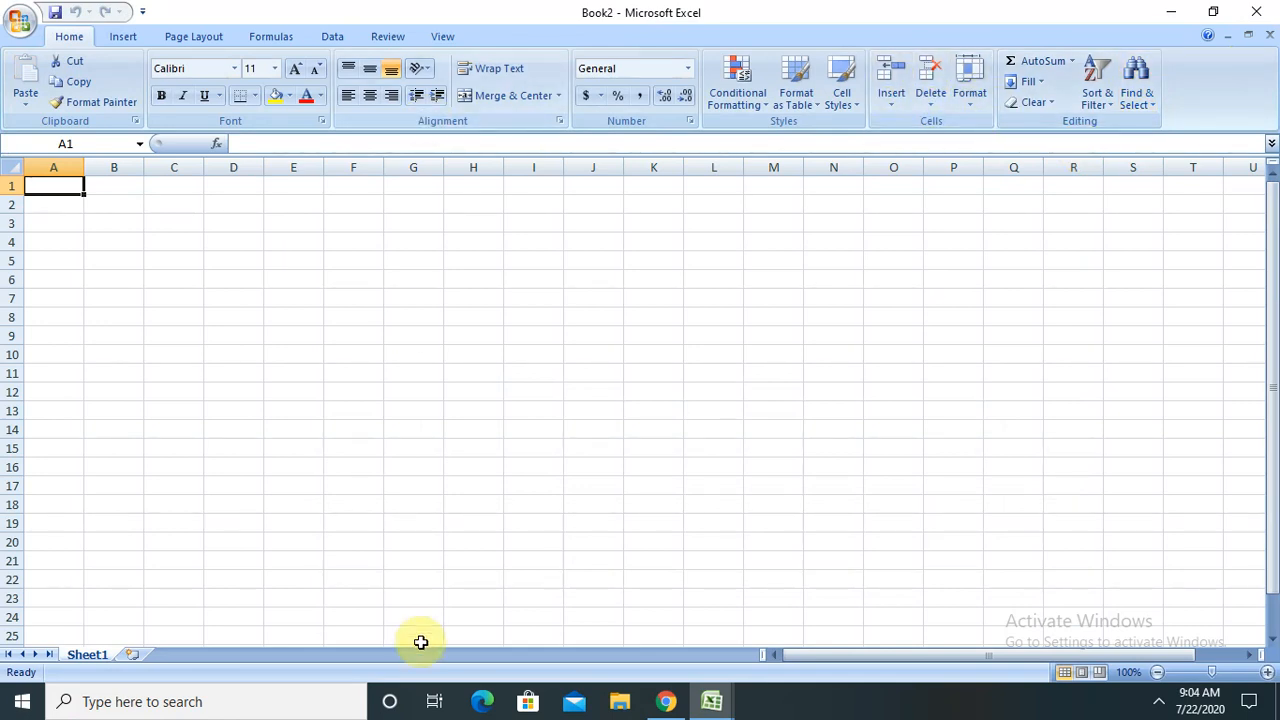
Return to the Book1 workbook and check which workbooks its window-switching list offers, choosing Book1.
click(733, 705)
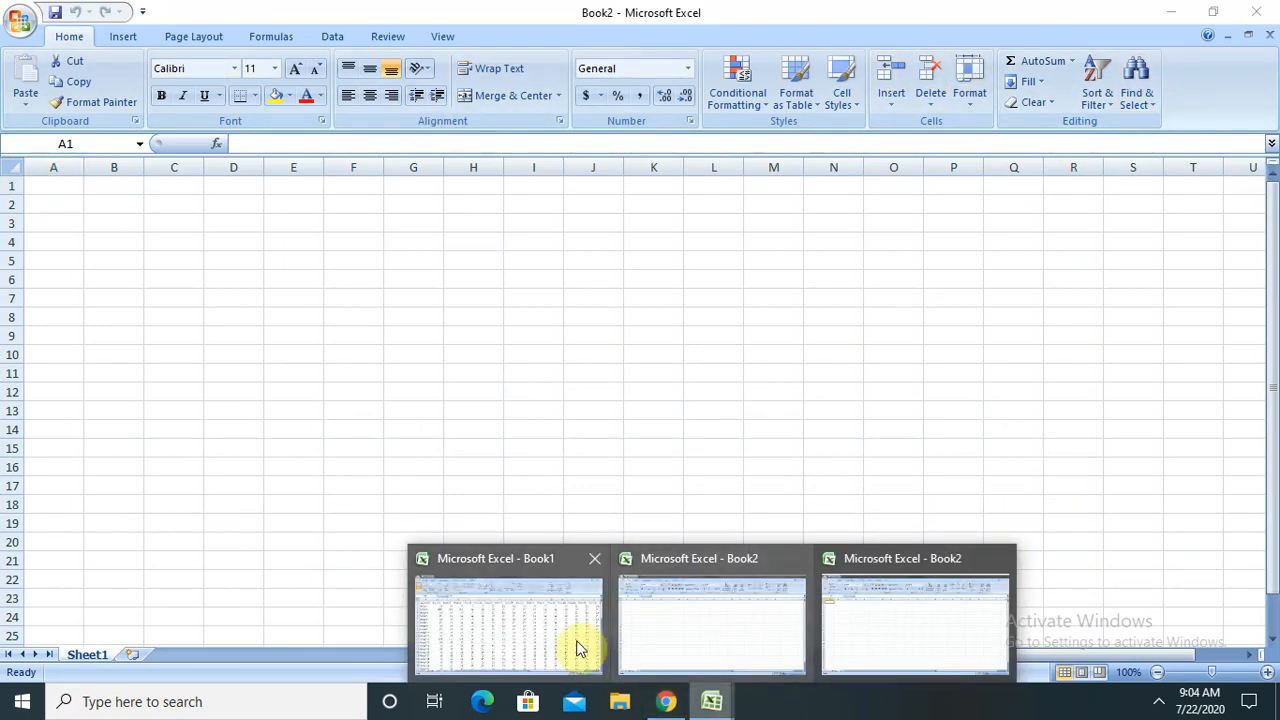
click(571, 640)
click(1003, 108)
click(1003, 128)
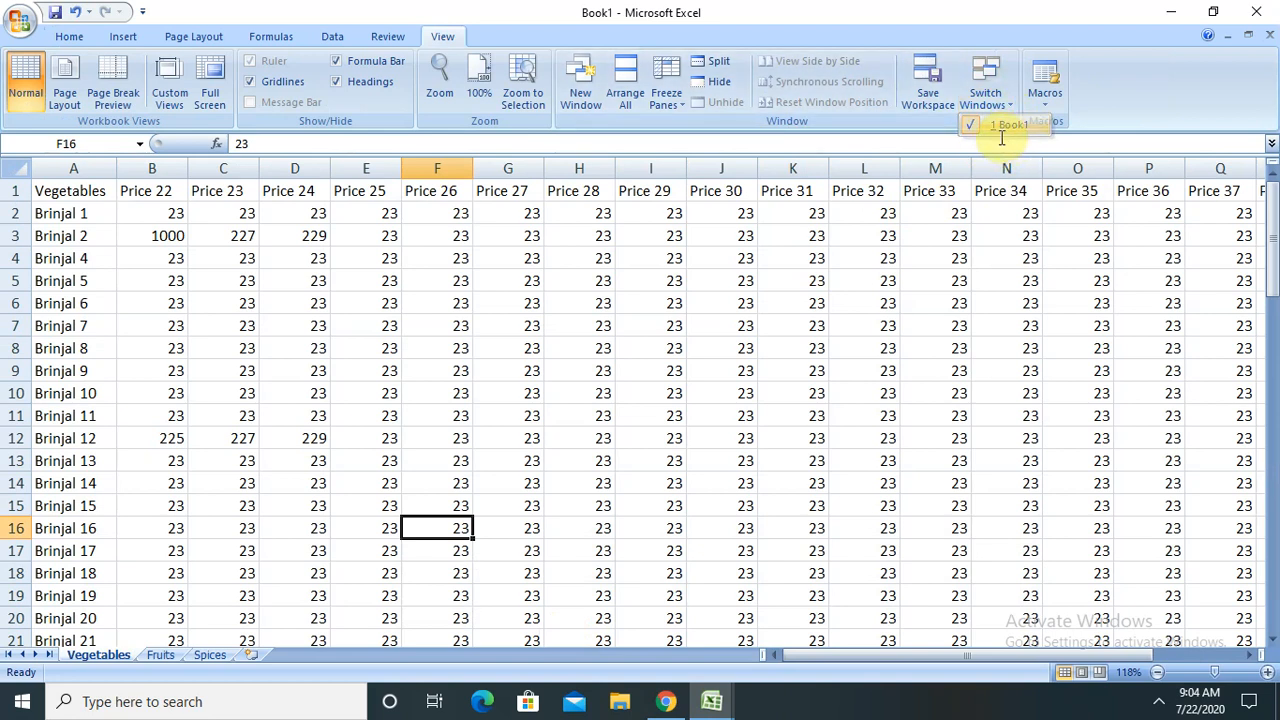
click(995, 78)
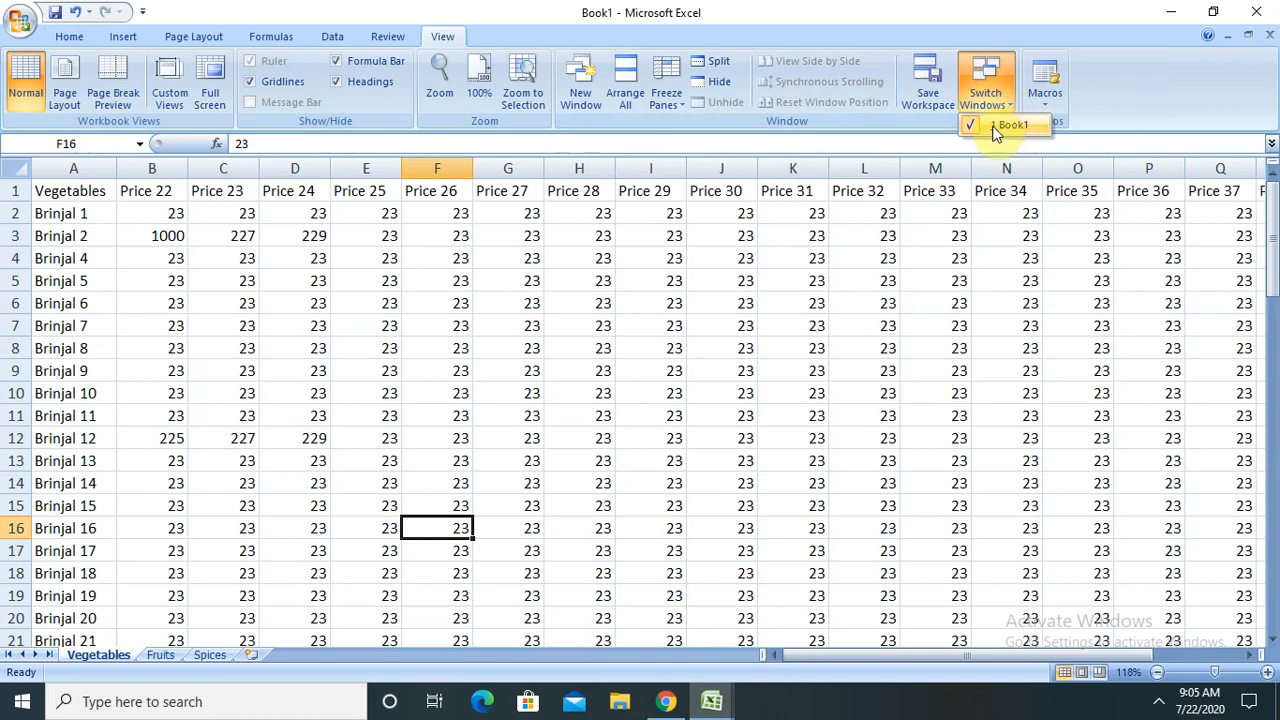
click(997, 128)
click(988, 82)
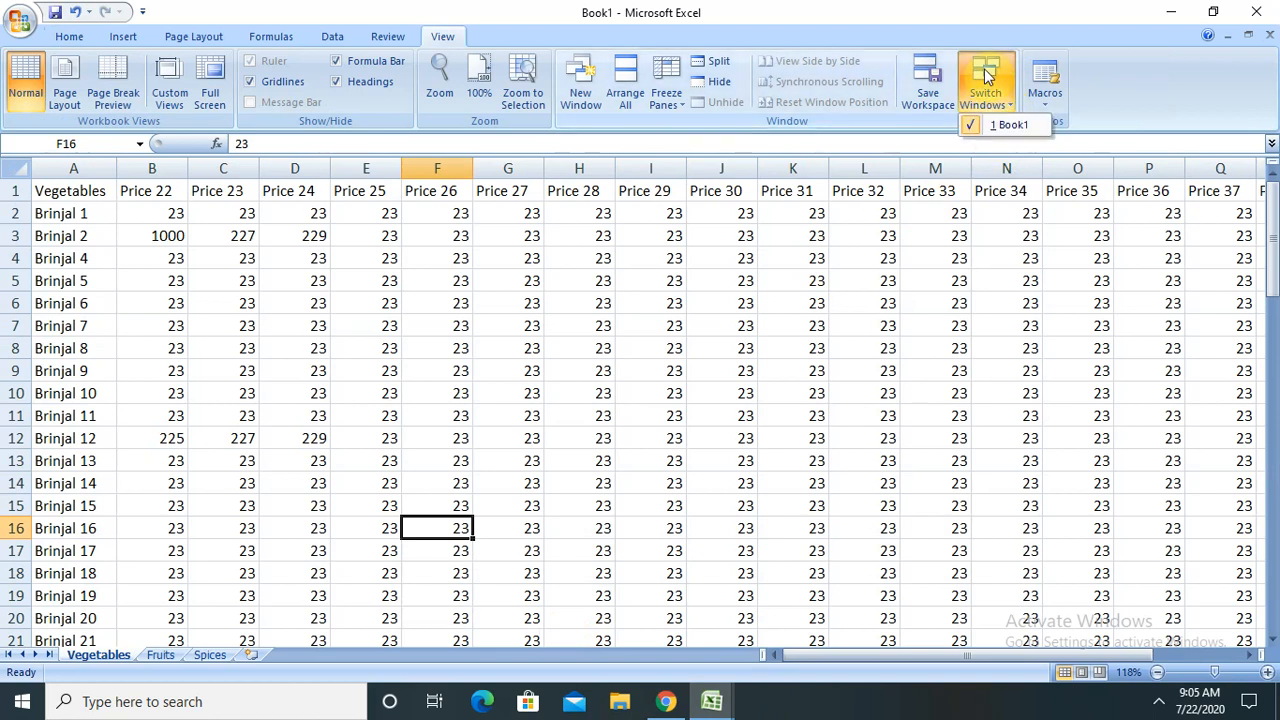
click(1003, 127)
click(1010, 110)
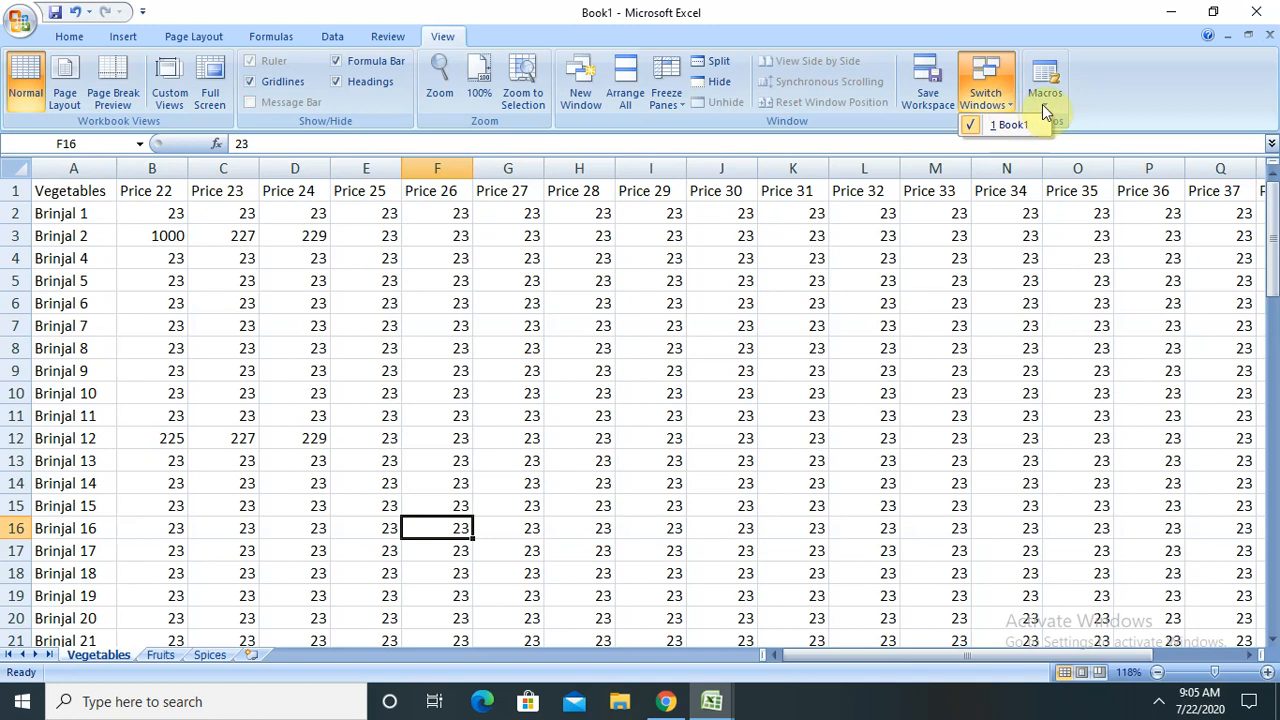
Open a second window of Book1 and view both windows side by side with synchronous scrolling turned off.
click(585, 100)
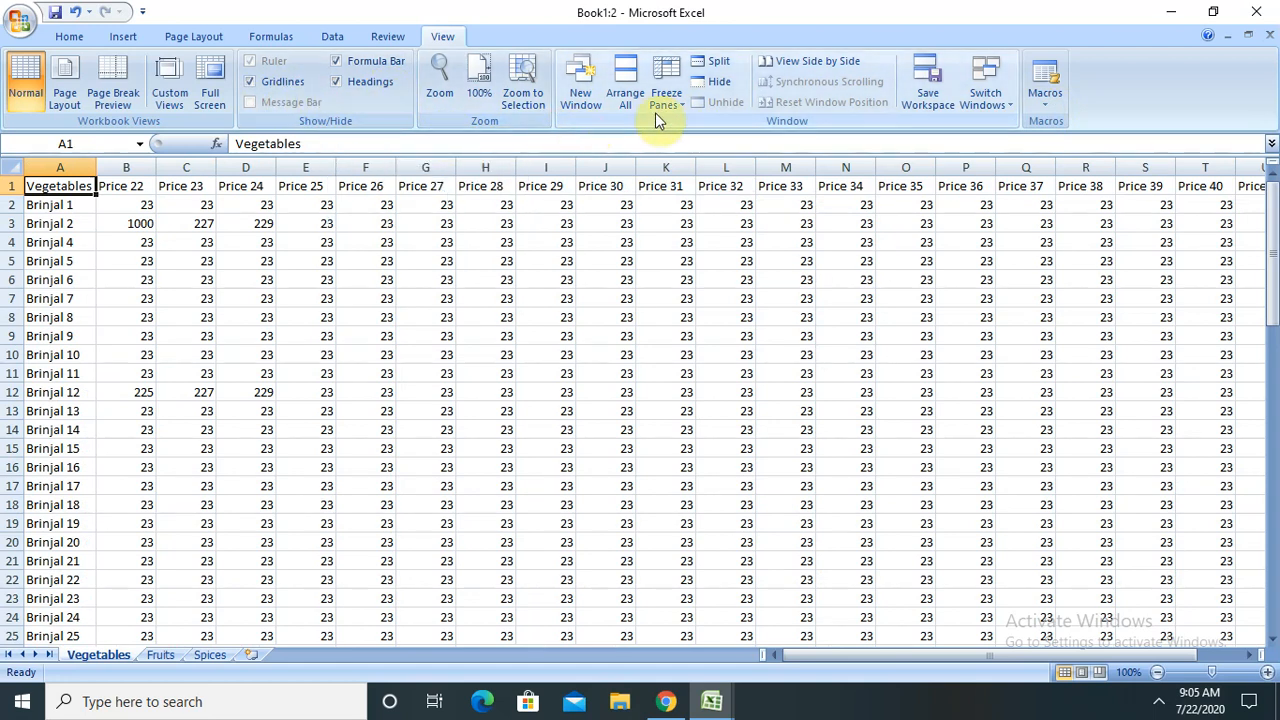
click(813, 66)
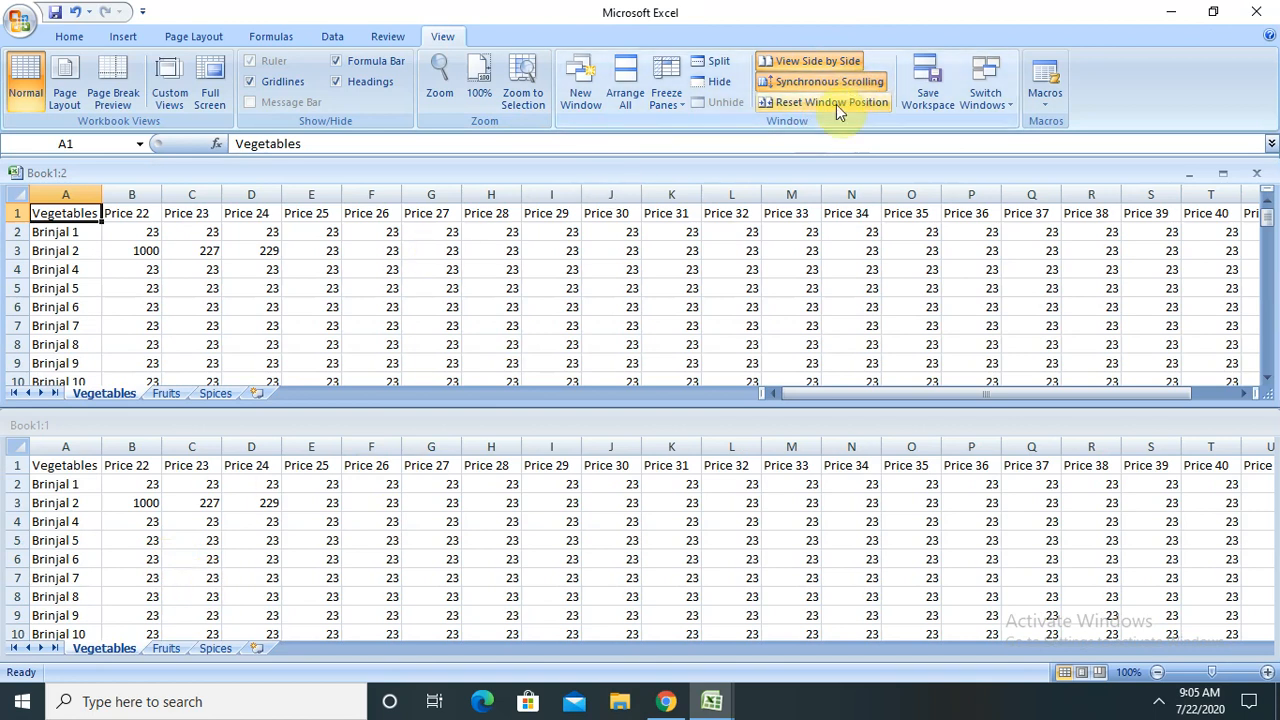
click(865, 83)
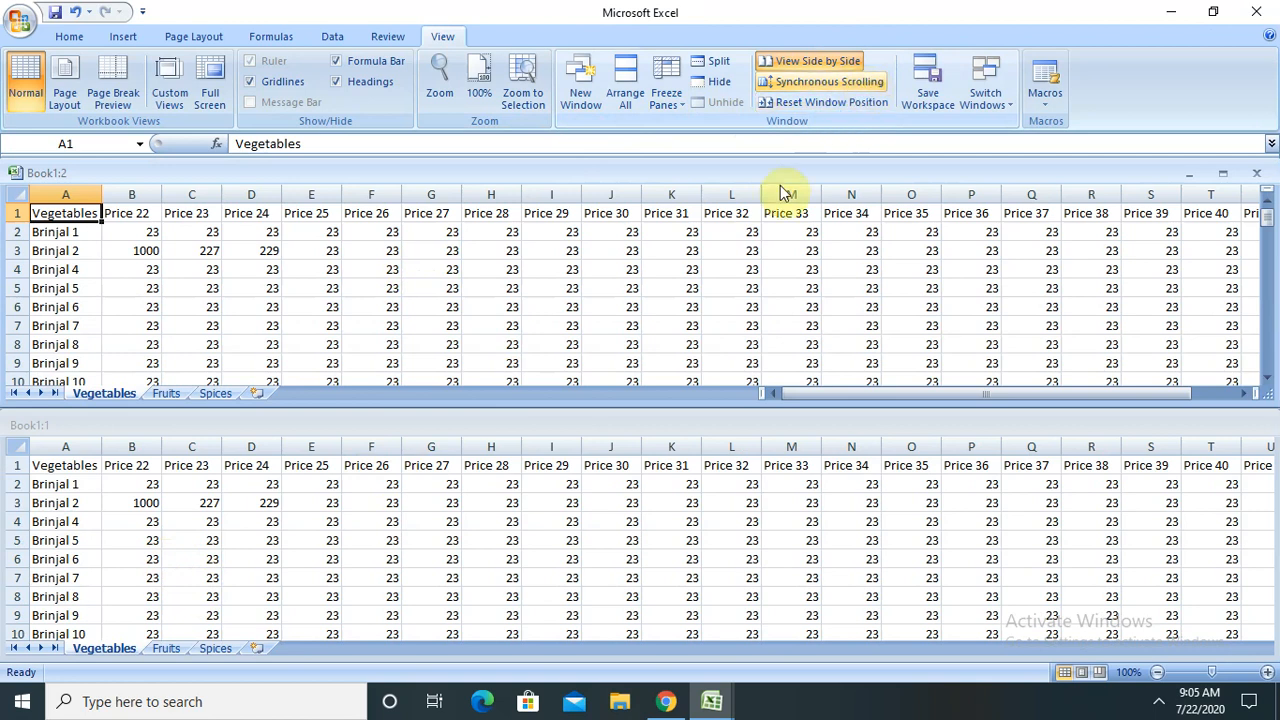
Activate the Book1:1 window and move down, up and down again through column E to cell E70 to test independent scrolling.
click(553, 287)
click(531, 528)
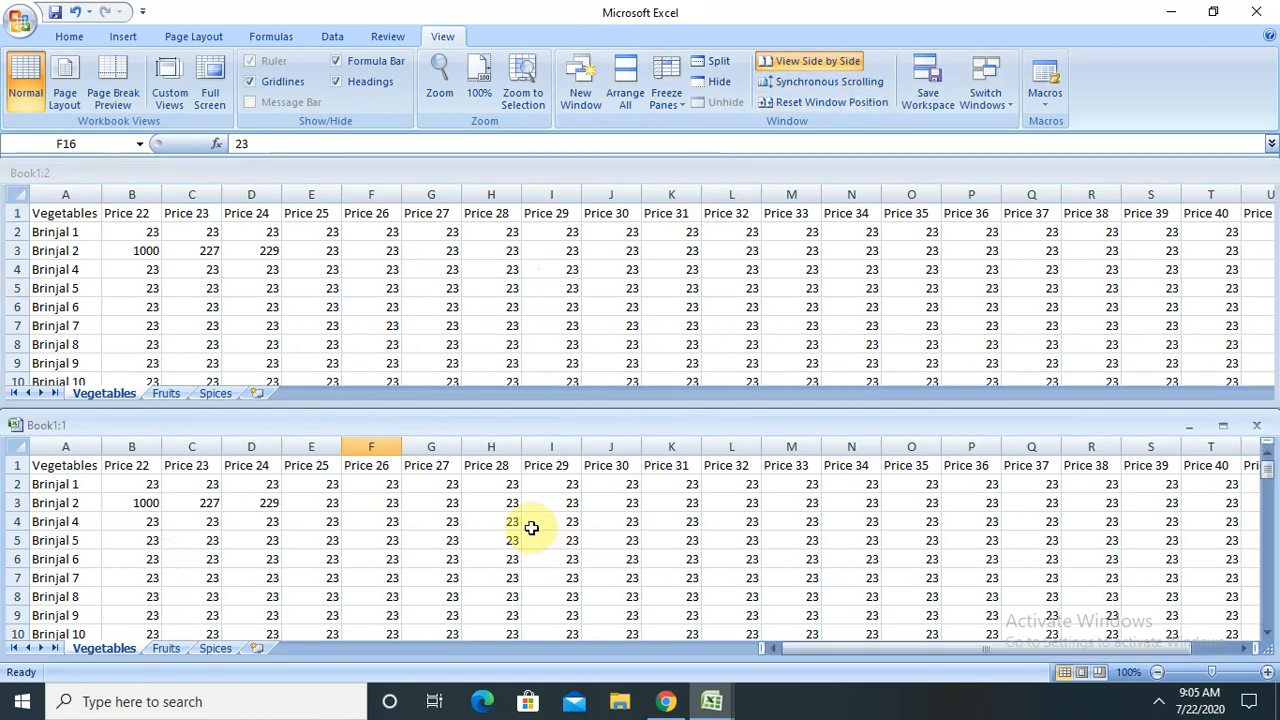
key(Left)
key(Down)
key(Down)
key(Down)
key(Down)
key(Down)
key(Down)
key(Down)
key(Down)
key(Down)
key(Down)
key(Down)
key(Down)
key(Down)
key(Down)
key(Down)
key(Down)
key(Down)
key(Down)
key(Down)
key(Down)
key(Down)
key(Down)
key(Down)
key(Down)
key(Down)
key(Down)
key(Down)
key(Down)
key(Down)
key(Down)
key(Down)
key(Down)
key(Down)
key(Down)
key(Down)
key(Down)
key(Down)
key(Down)
key(Down)
key(Down)
key(Up)
key(Up)
key(Up)
key(Up)
key(Up)
key(Up)
key(Up)
key(Up)
key(Up)
key(Up)
key(Up)
key(Up)
key(Up)
key(Up)
key(Up)
key(Up)
key(Up)
key(Up)
key(Up)
key(Up)
key(Up)
key(Up)
key(Up)
key(Up)
key(Up)
key(Up)
key(Up)
key(Up)
key(Up)
key(Up)
key(Up)
key(Up)
key(Up)
key(Up)
key(Up)
key(Up)
key(Up)
key(Up)
key(Up)
key(Up)
key(Down)
key(Down)
key(Down)
key(Down)
key(Down)
key(Down)
key(Down)
key(Down)
key(Down)
key(Down)
key(Down)
key(Down)
key(Down)
key(Down)
key(Down)
key(Down)
key(Down)
key(Down)
key(Down)
key(Down)
key(Down)
key(Down)
key(Down)
key(Down)
key(Down)
key(Down)
key(Down)
key(Down)
key(Down)
key(Down)
key(Down)
key(Down)
key(Down)
key(Down)
key(Down)
key(Down)
key(Down)
key(Down)
key(Down)
key(Down)
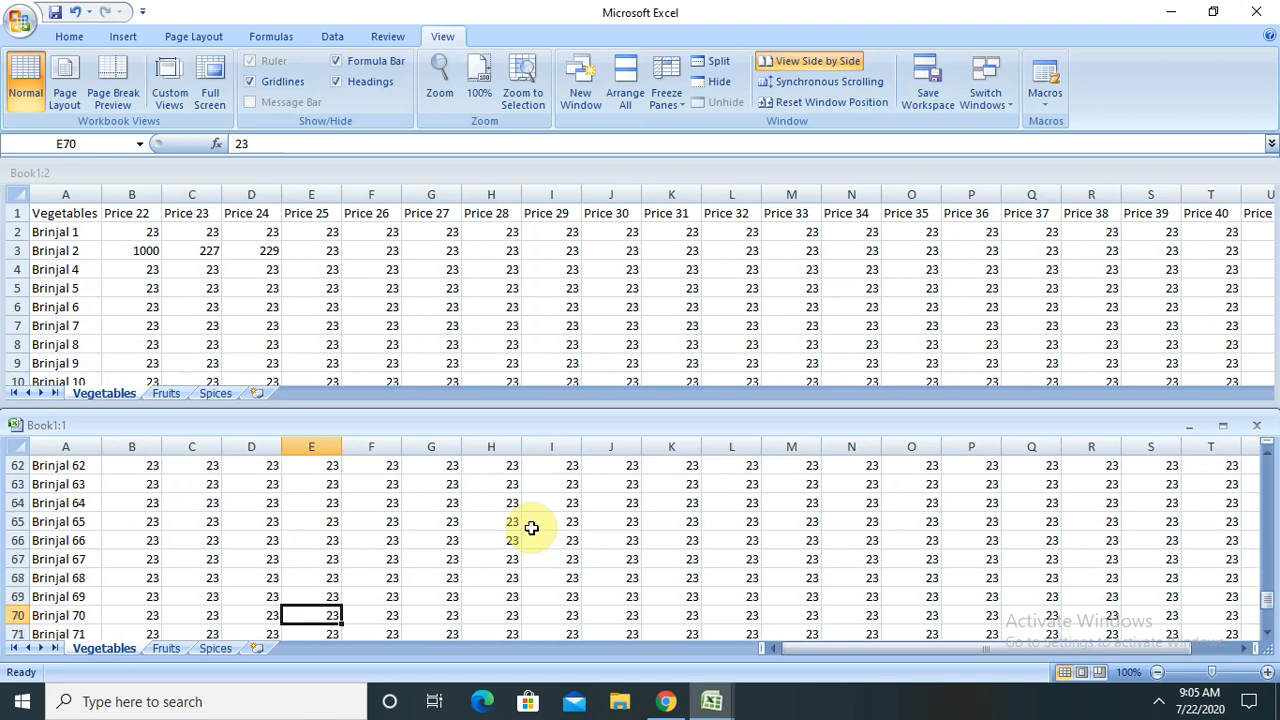
Move down column E of the Book1:1 window to E116 and back up to E31 to test independent scrolling.
key(Down)
key(Down)
key(Down)
key(Down)
key(Down)
key(Down)
key(Down)
key(Down)
key(Down)
key(Down)
key(Down)
key(Down)
key(Down)
key(Down)
key(Down)
key(Down)
key(Down)
key(Down)
key(Down)
key(Down)
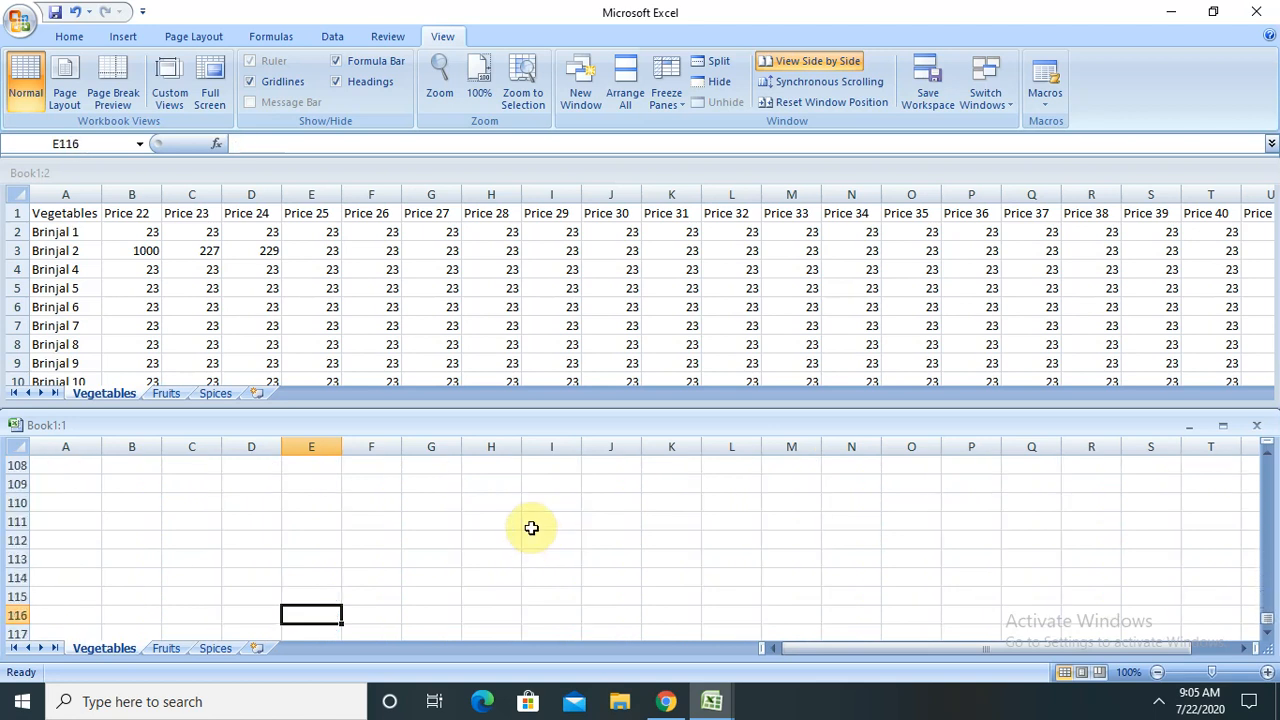
key(Up)
key(Up)
key(Up)
key(Up)
key(Up)
key(Up)
key(Up)
key(Up)
key(Up)
key(Up)
key(Up)
key(Up)
key(Up)
key(Up)
key(Up)
key(Up)
key(Up)
key(Up)
key(Up)
key(Up)
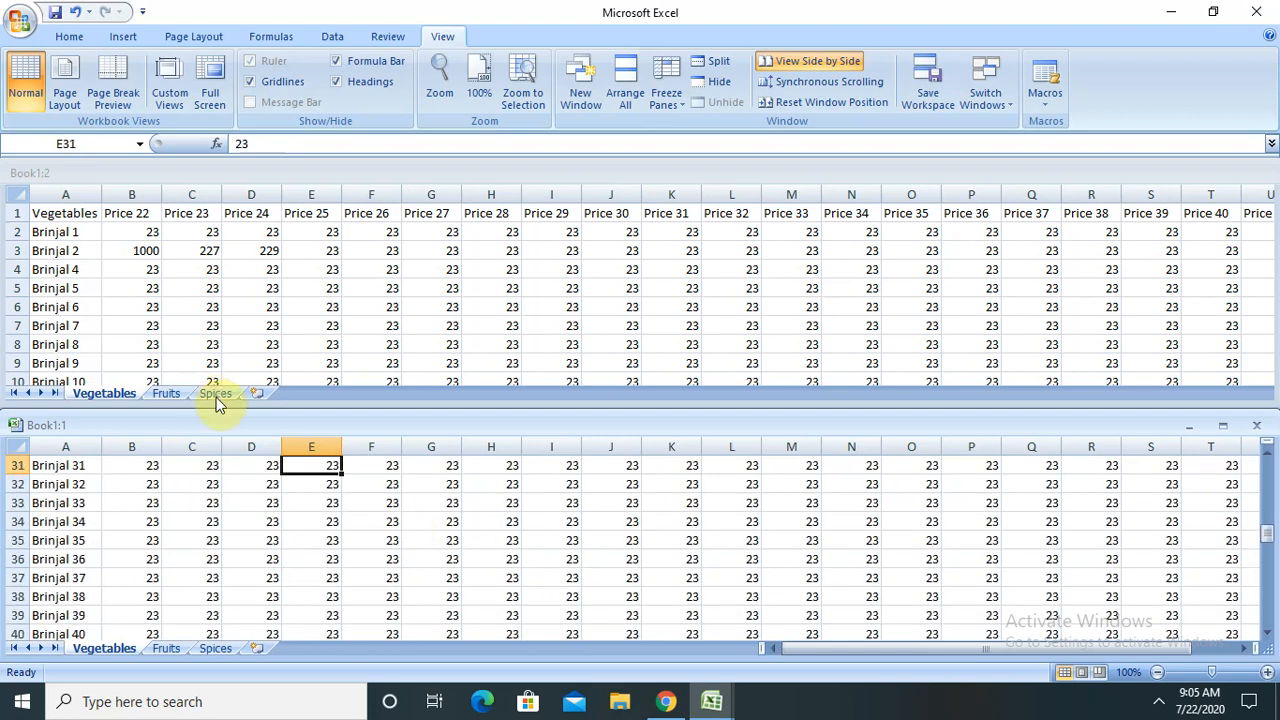
Show the Fruits sheet in the Book1:2 window, and switch the Book1:1 window to Fruits and back to Vegetables.
click(167, 395)
click(167, 395)
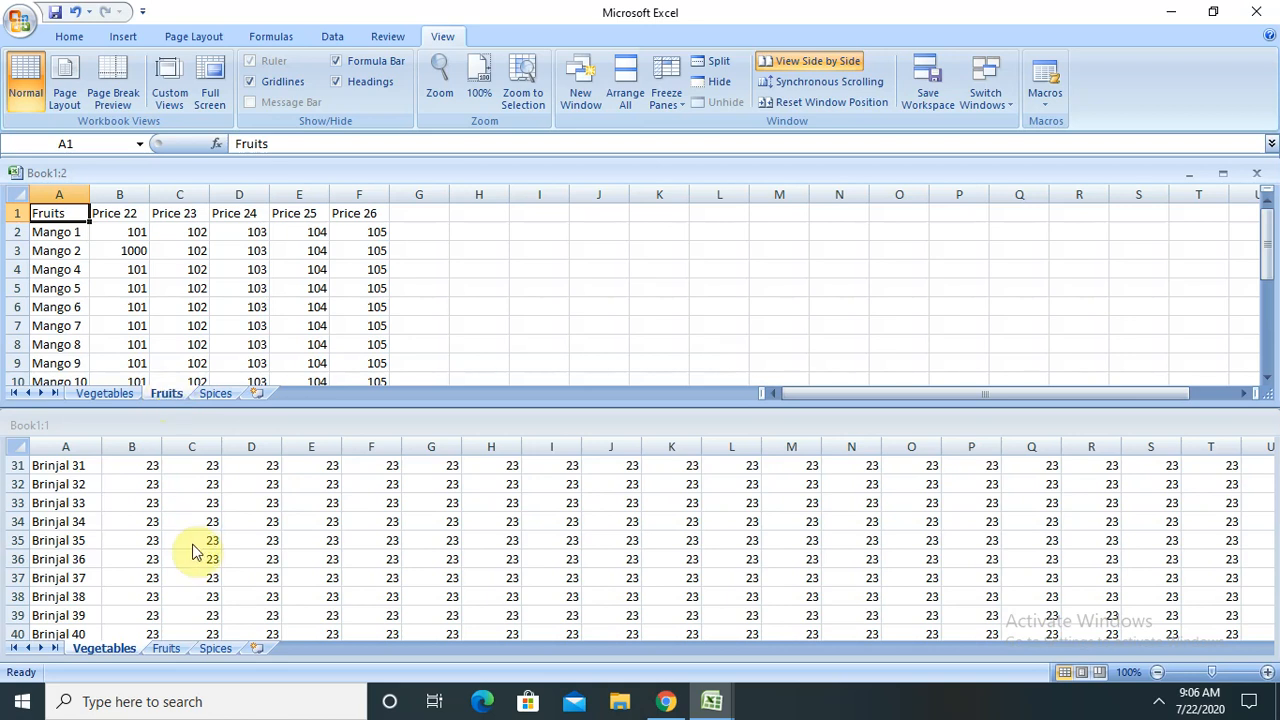
click(166, 636)
click(166, 647)
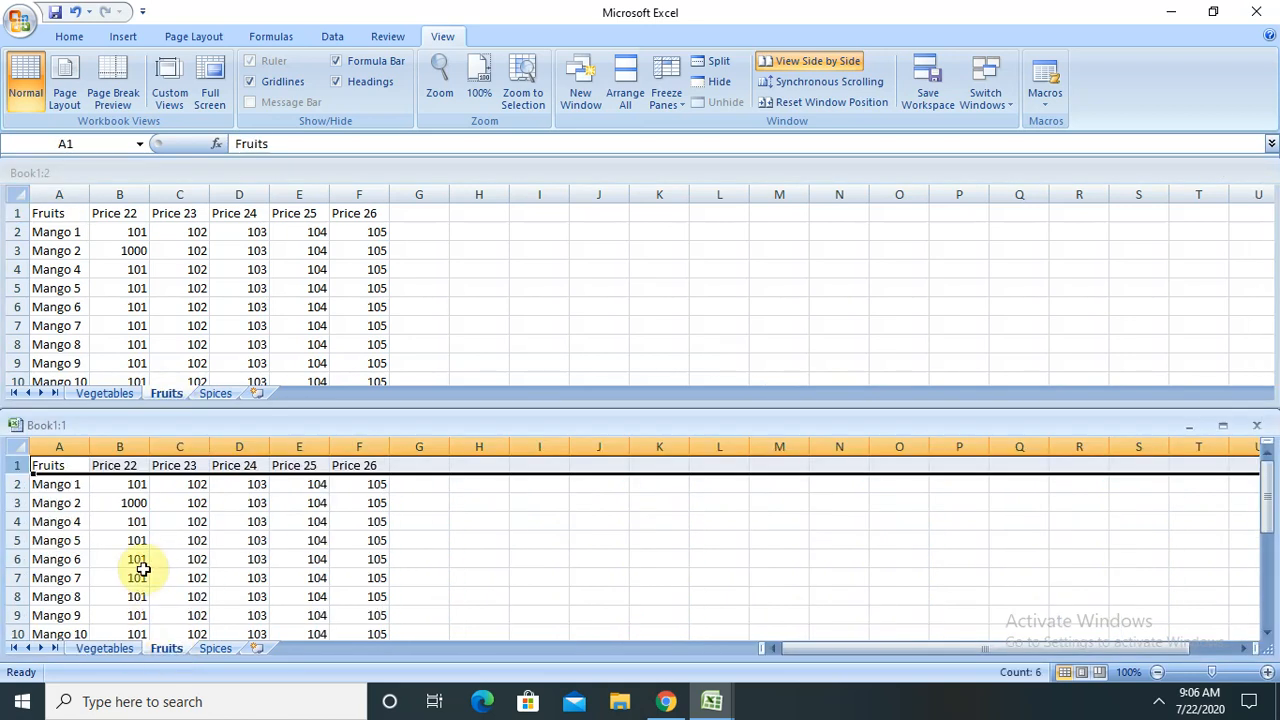
click(135, 556)
click(106, 648)
Move down column B of the Vegetables sheet in Book1:1 past the end of the data and back up to cell B19.
click(127, 517)
key(Down)
key(Down)
key(Down)
key(Down)
key(Down)
key(Down)
key(Down)
key(Down)
key(Down)
key(Down)
key(Down)
key(Down)
key(Down)
key(Down)
key(Down)
key(Down)
key(Down)
key(Down)
key(Down)
key(Down)
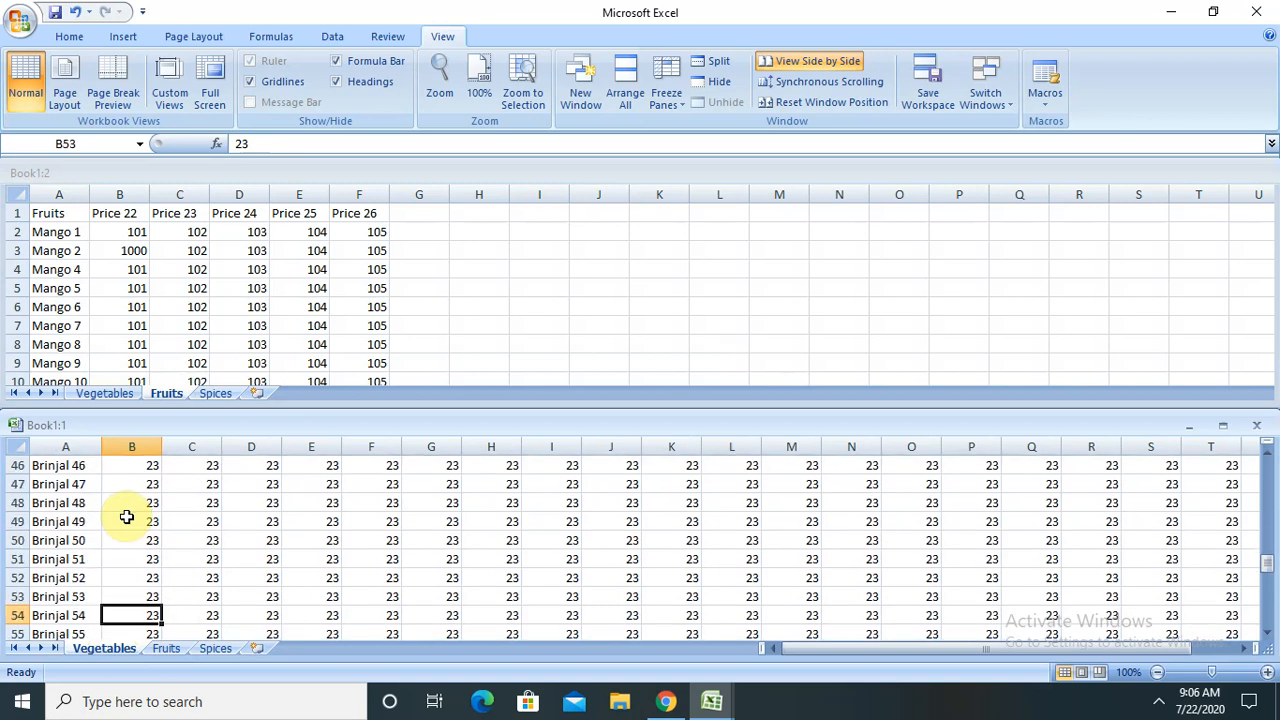
key(Down)
key(Down)
key(Down)
key(Down)
key(Down)
key(Up)
key(Up)
key(Up)
key(Up)
key(Up)
key(Up)
key(Up)
key(Up)
key(Up)
key(Up)
key(Up)
key(Up)
key(Up)
key(Up)
key(Up)
key(Up)
key(Up)
key(Up)
key(Up)
key(Up)
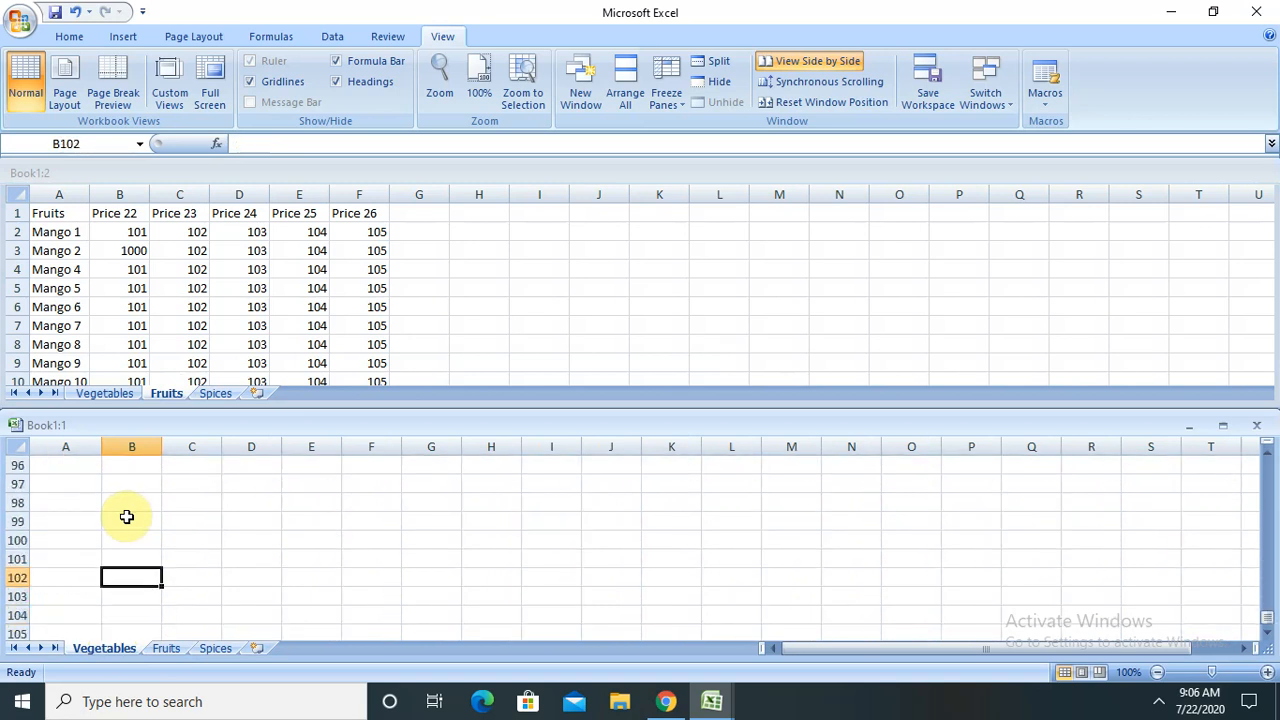
key(Up)
key(Up)
key(Up)
key(Up)
key(Up)
key(Up)
key(Up)
key(Up)
key(Up)
key(Up)
key(Up)
key(Up)
key(Up)
key(Up)
key(Up)
key(Up)
key(Up)
key(Up)
key(Up)
key(Up)
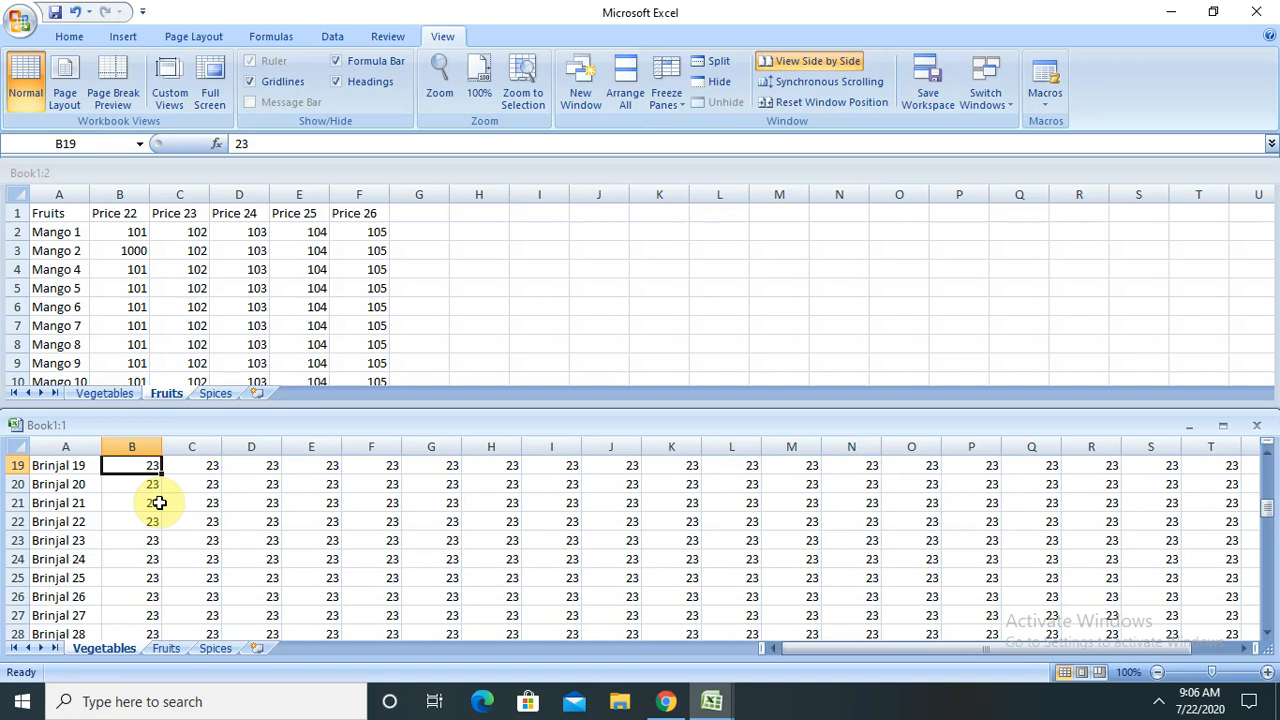
click(159, 695)
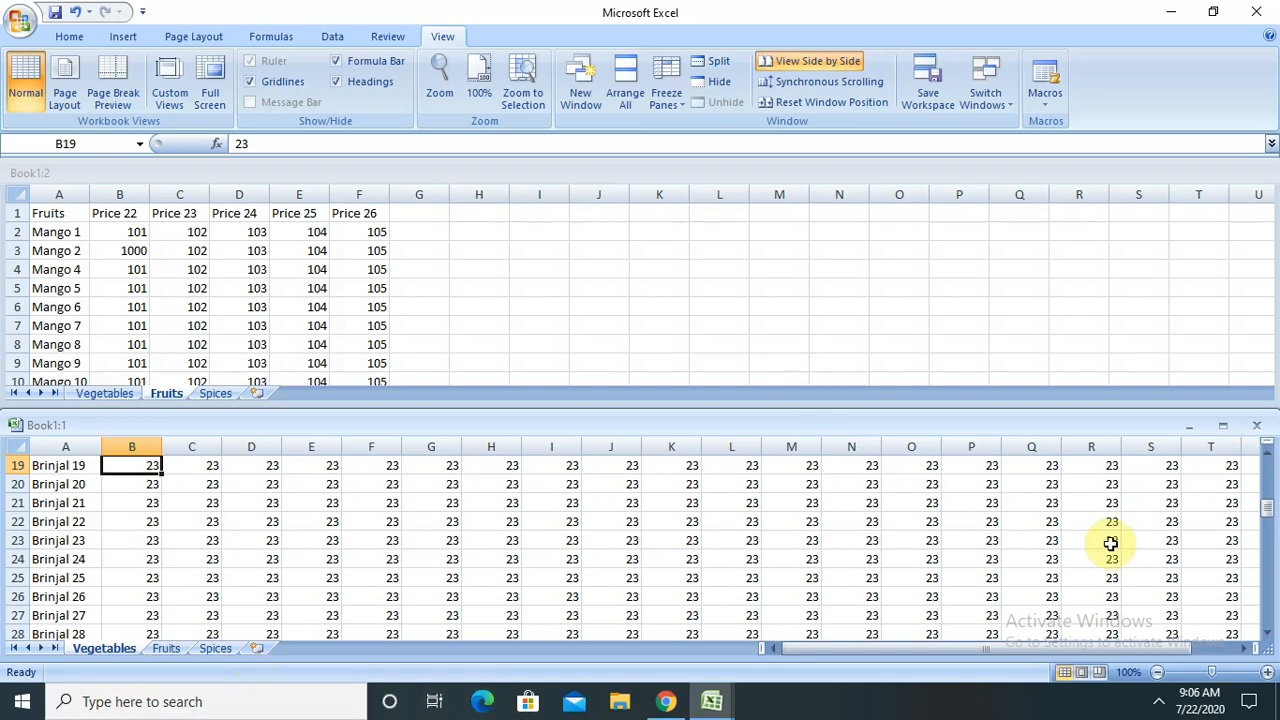
click(1160, 702)
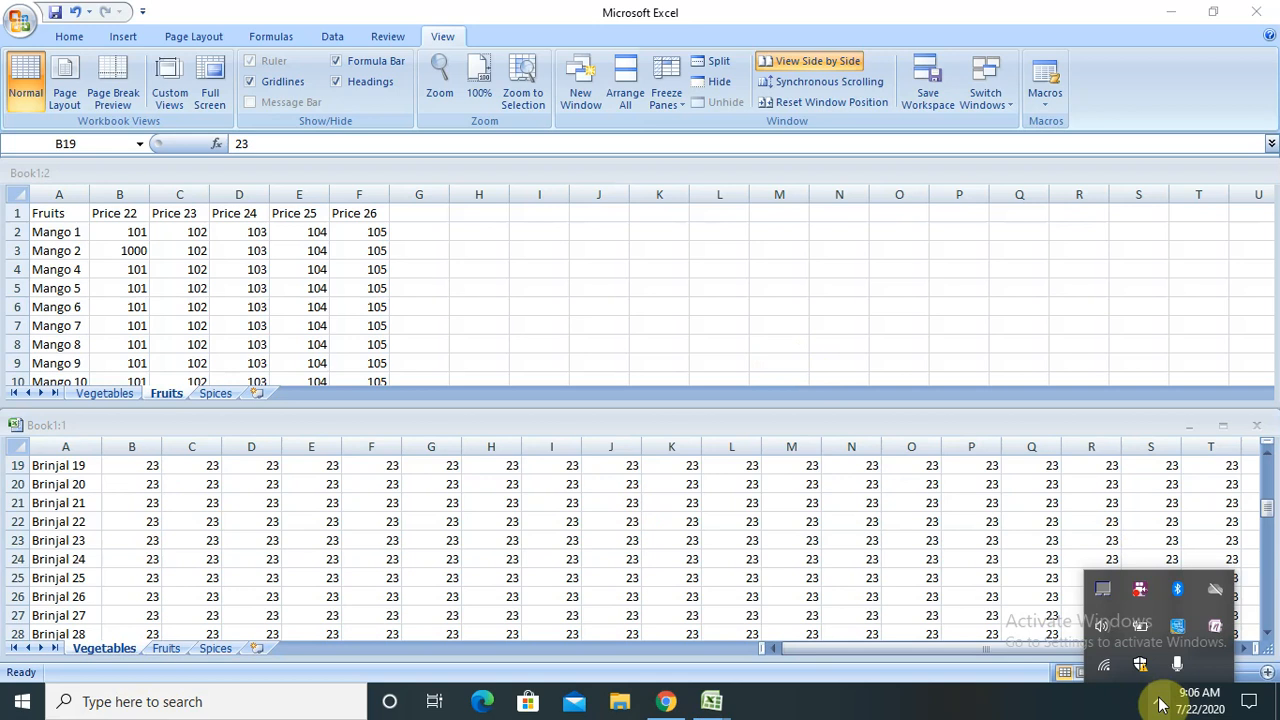
right_click(1143, 589)
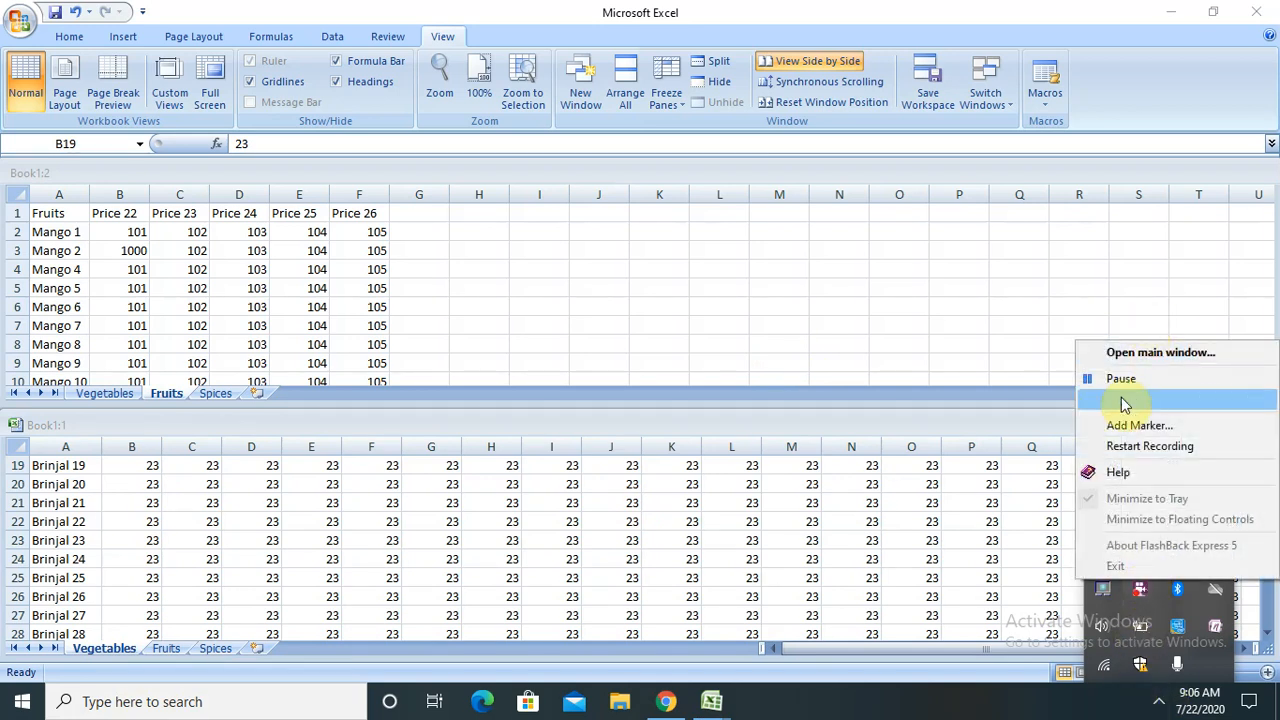